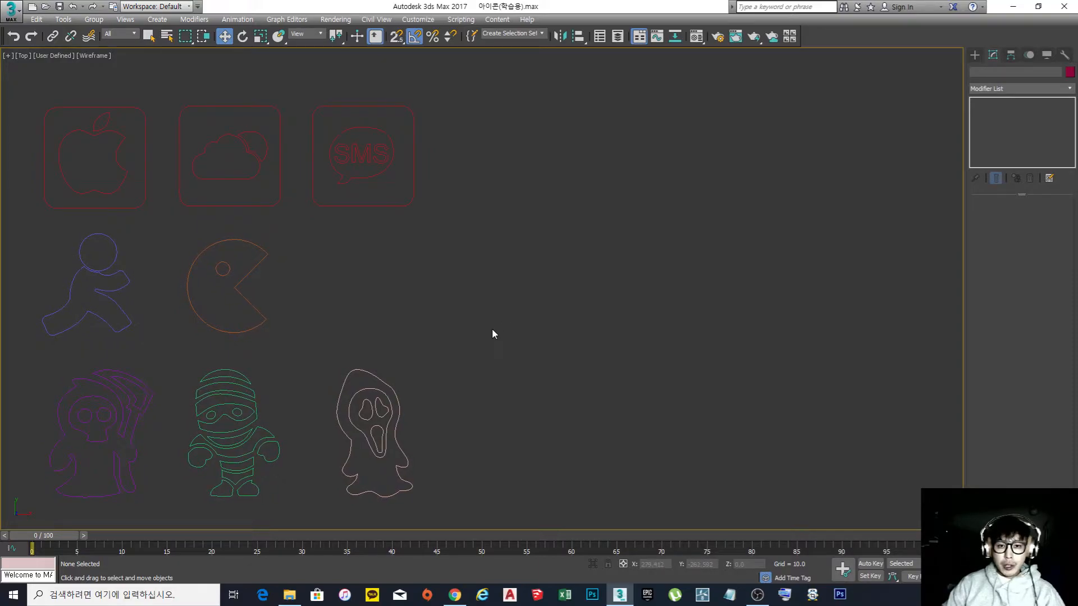
click(974, 56)
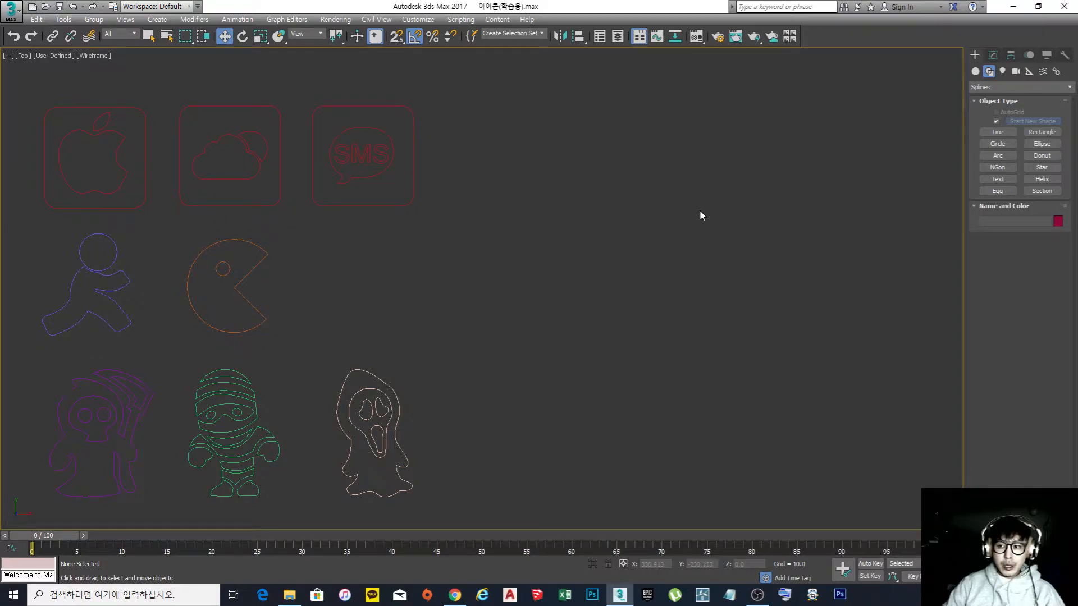
click(997, 133)
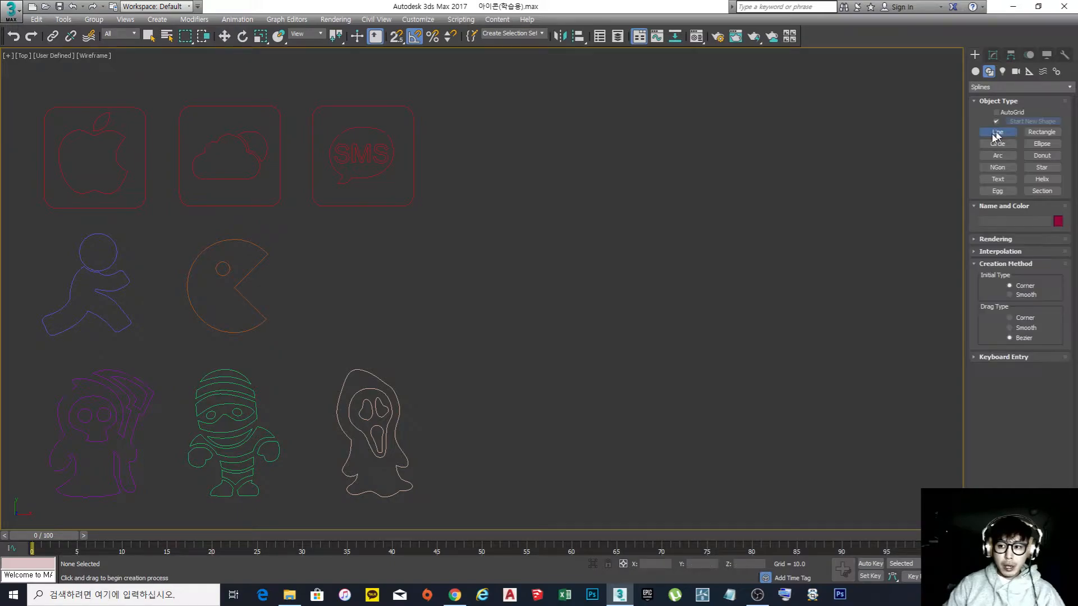
key(w)
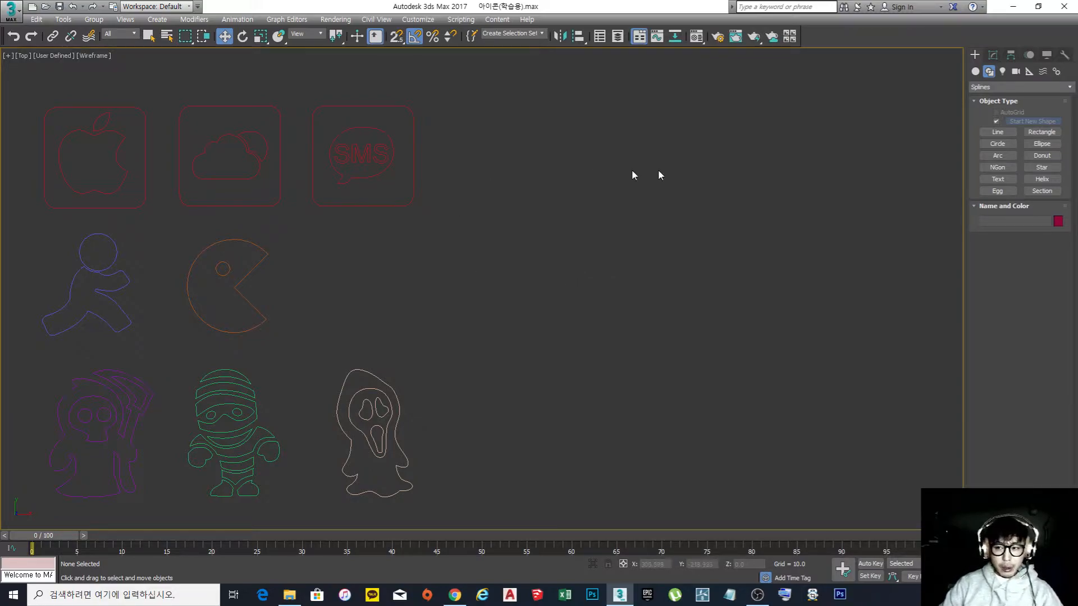
Draw an open zigzag line of seven corner points in the empty area beside the icons, using the Line tool
right_click(527, 293)
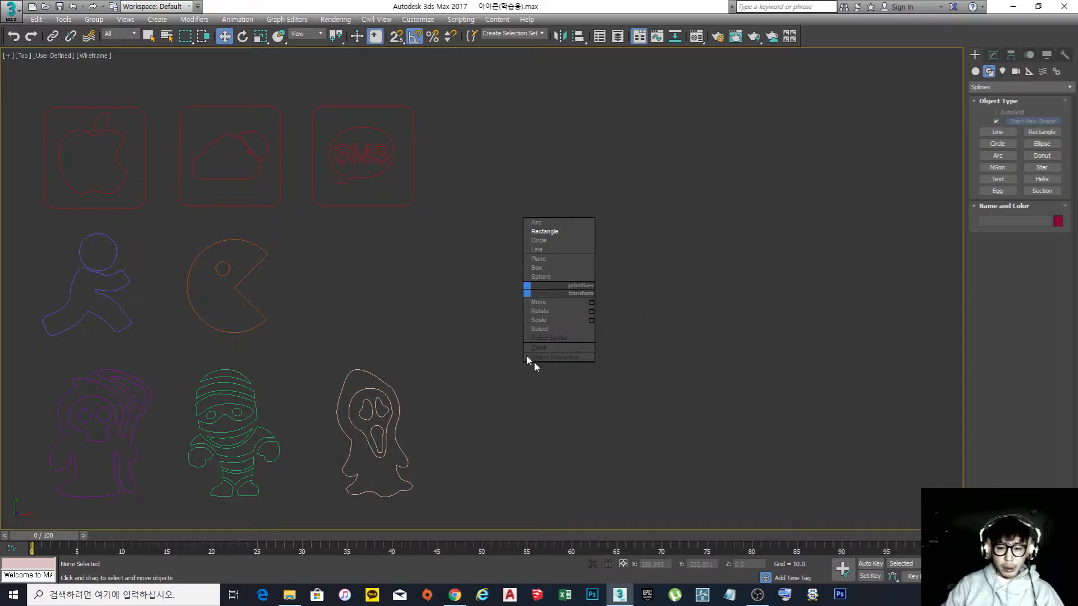
click(538, 250)
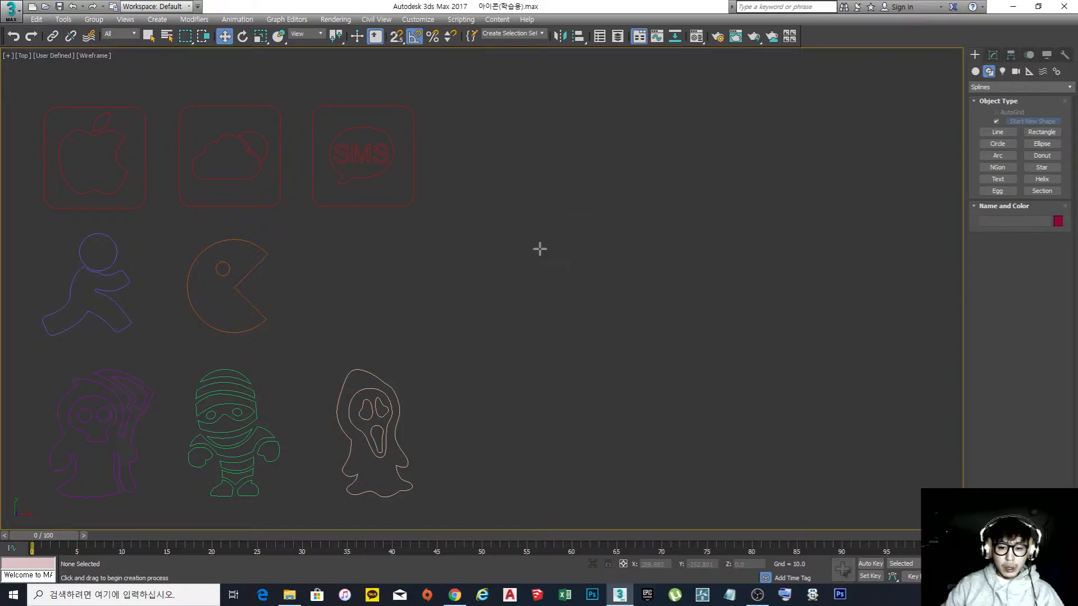
click(510, 277)
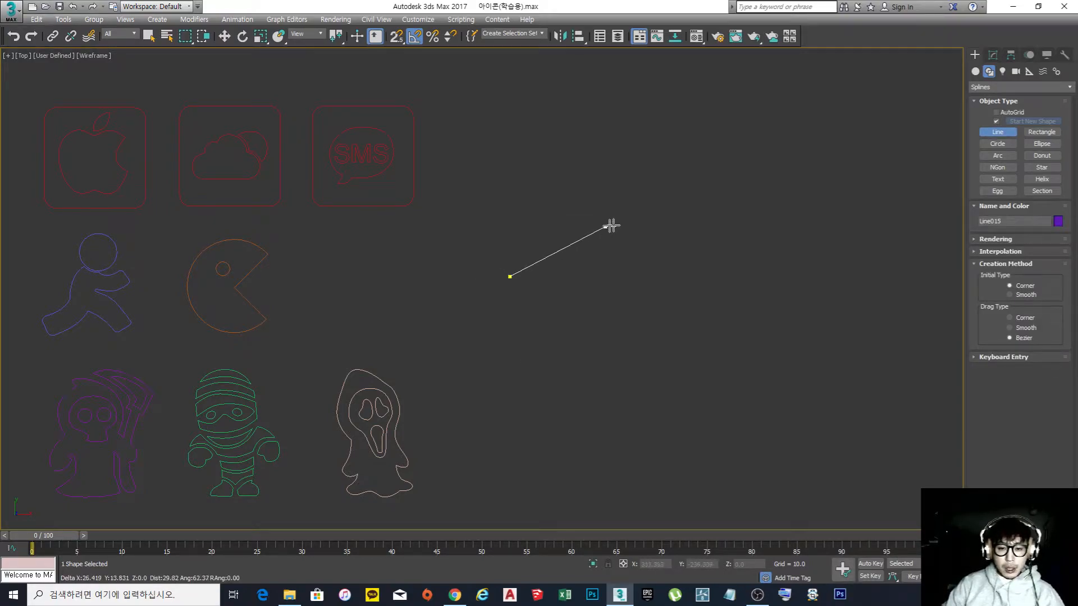
click(564, 217)
click(606, 277)
click(644, 211)
click(687, 284)
click(730, 214)
click(772, 291)
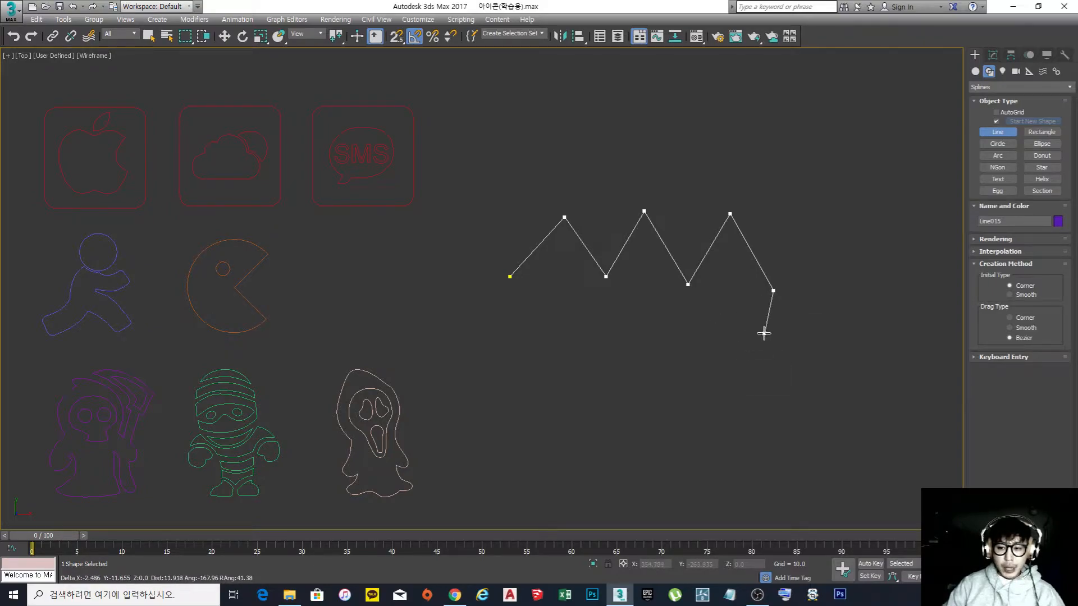
right_click(731, 324)
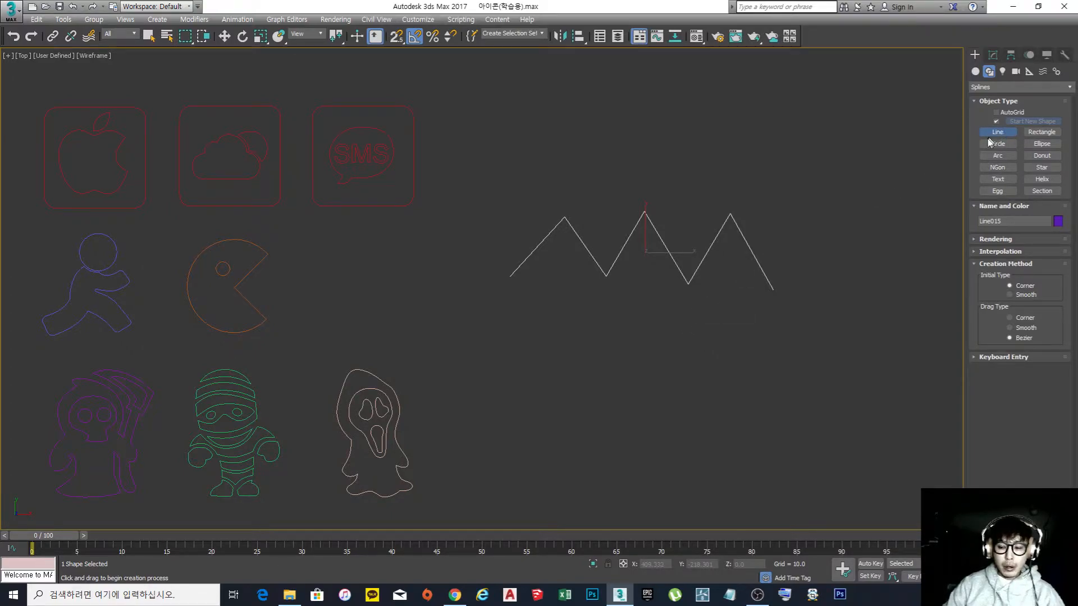
Start a second line below the first zigzag and place seven zigzag corner points
click(527, 366)
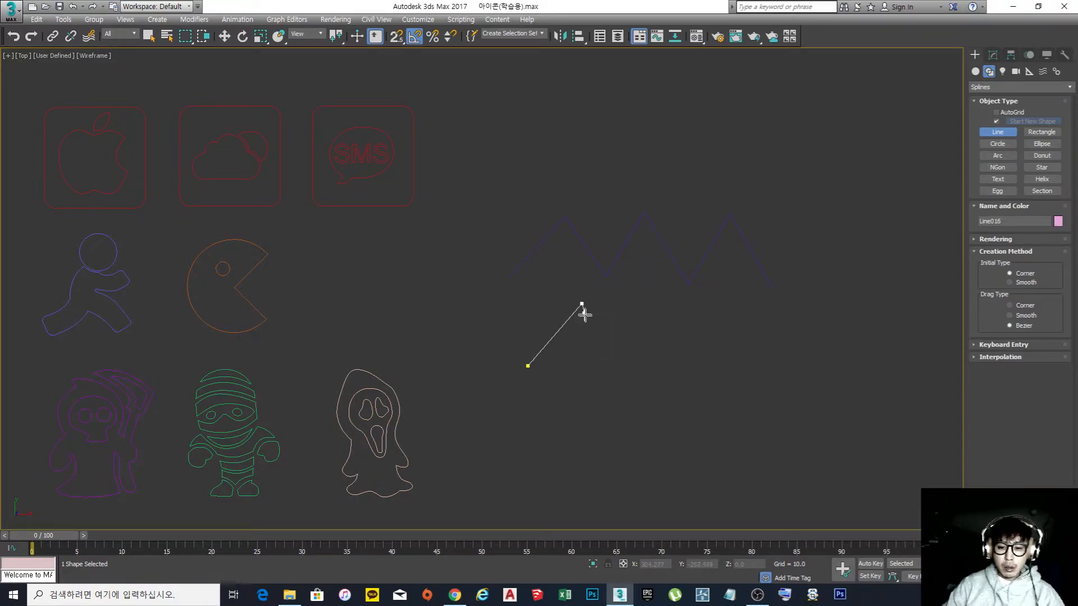
click(631, 377)
click(669, 309)
click(712, 384)
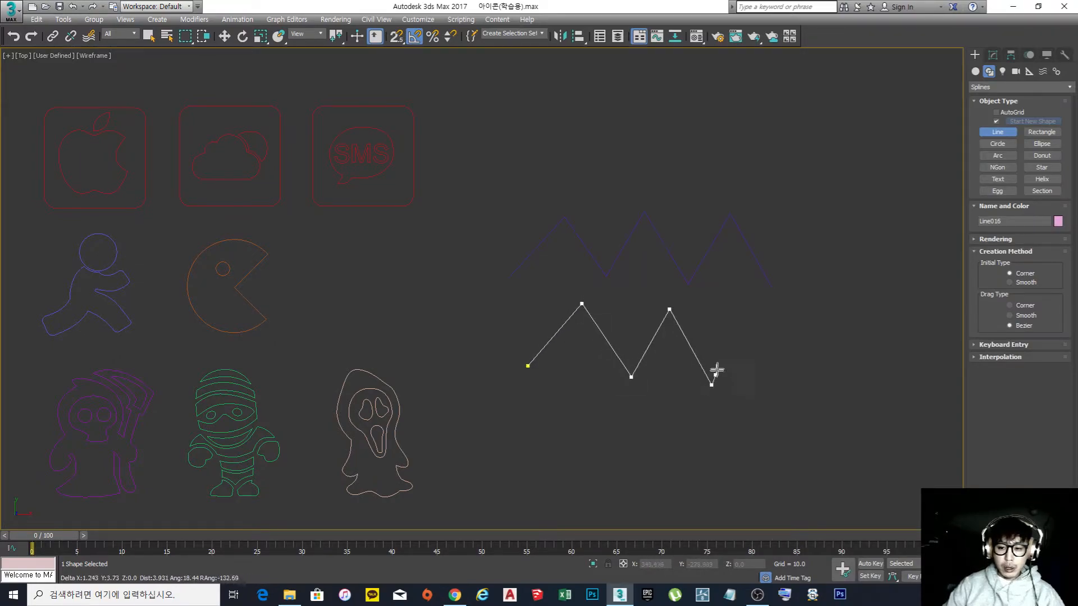
click(747, 316)
click(790, 385)
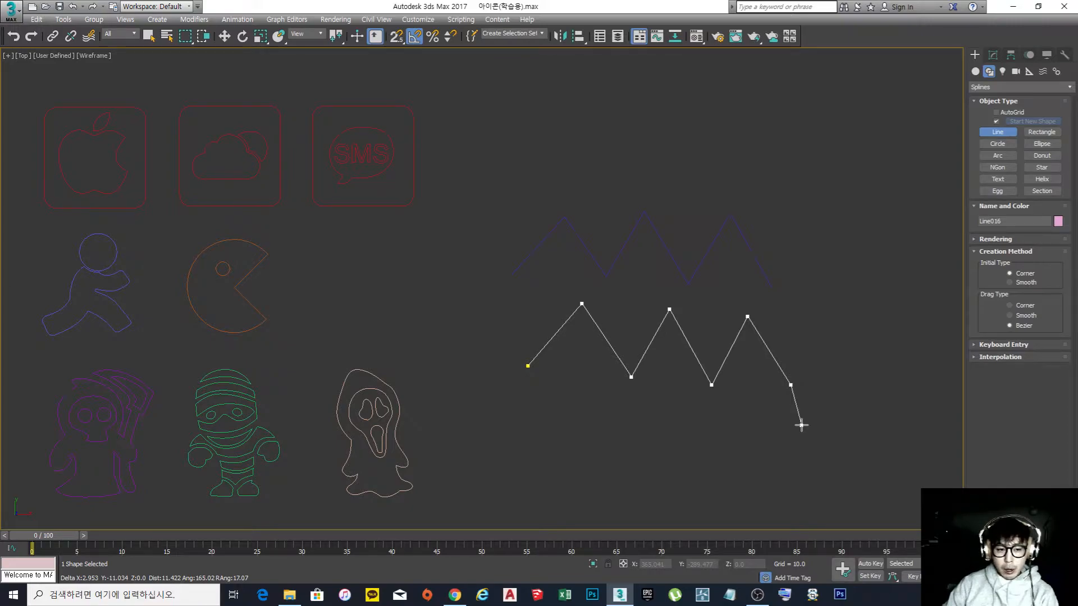
Remove the last six points of the unfinished line, back to its starting point
key(BackSpace)
key(BackSpace)
key(BackSpace)
key(BackSpace)
key(BackSpace)
key(BackSpace)
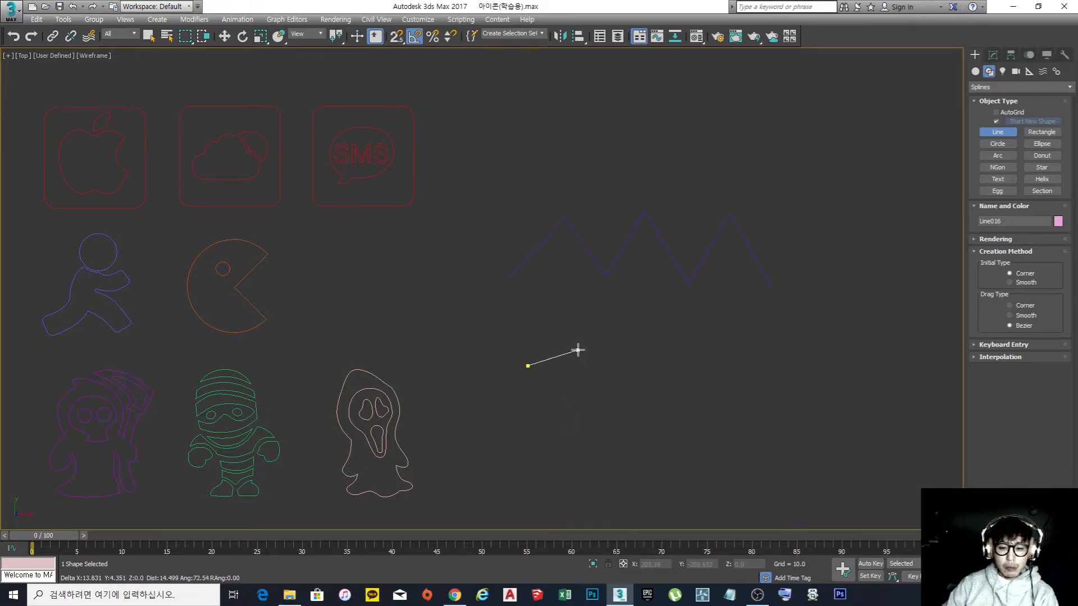
Continue the line from its starting point with six more zigzag corner points
click(583, 310)
click(611, 367)
click(660, 308)
click(693, 366)
click(744, 317)
click(769, 377)
Remove the last five zigzag points from the unfinished line, keeping its first segment
key(BackSpace)
key(BackSpace)
key(BackSpace)
key(BackSpace)
key(BackSpace)
Add a third corner below the first segment and close the spline into a triangle at its starting point
click(654, 389)
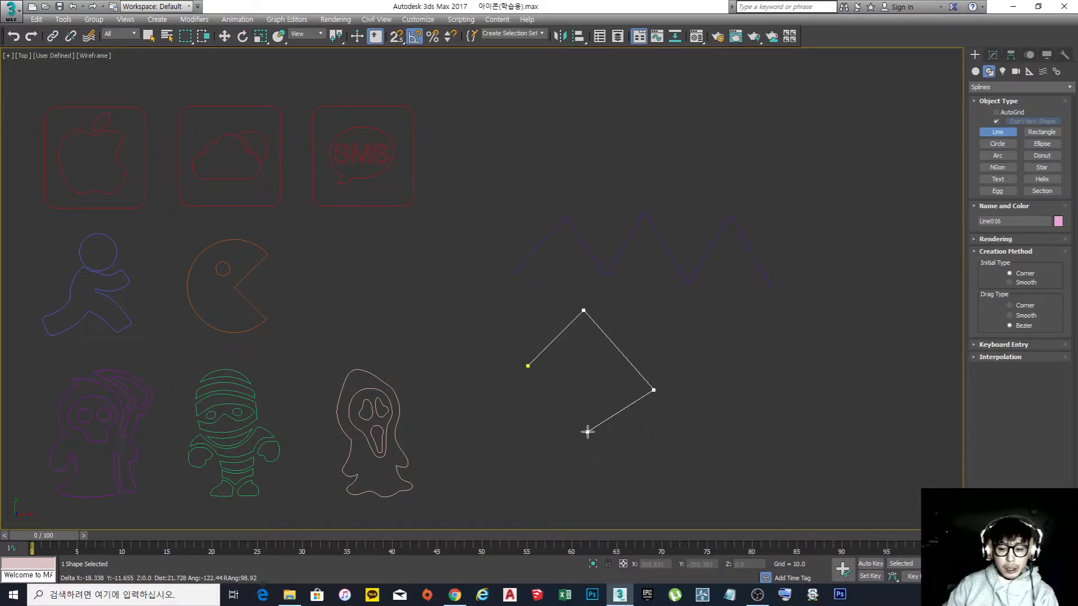
click(526, 367)
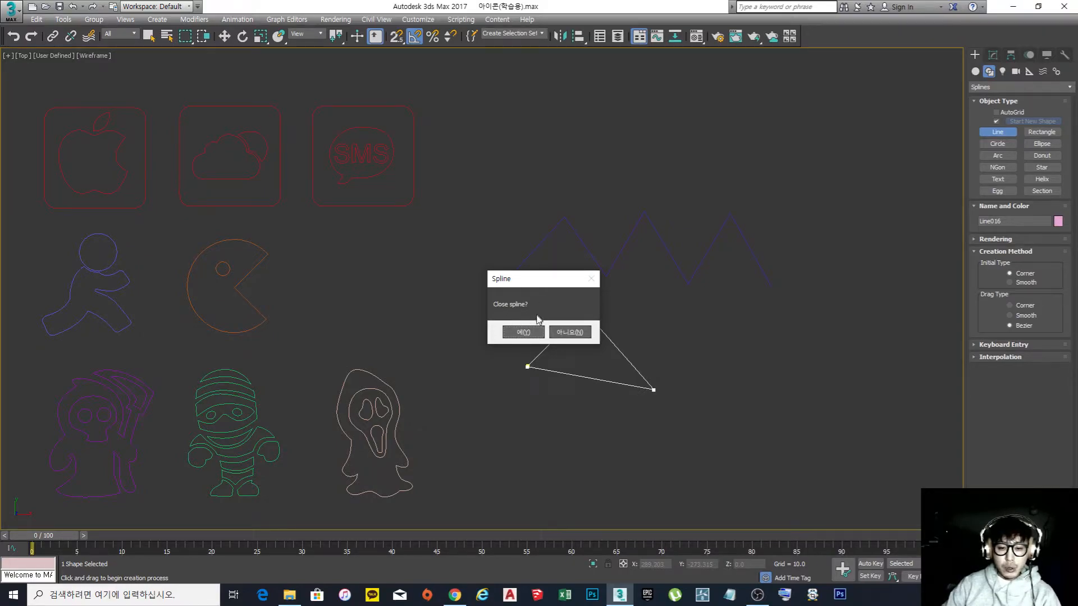
click(523, 332)
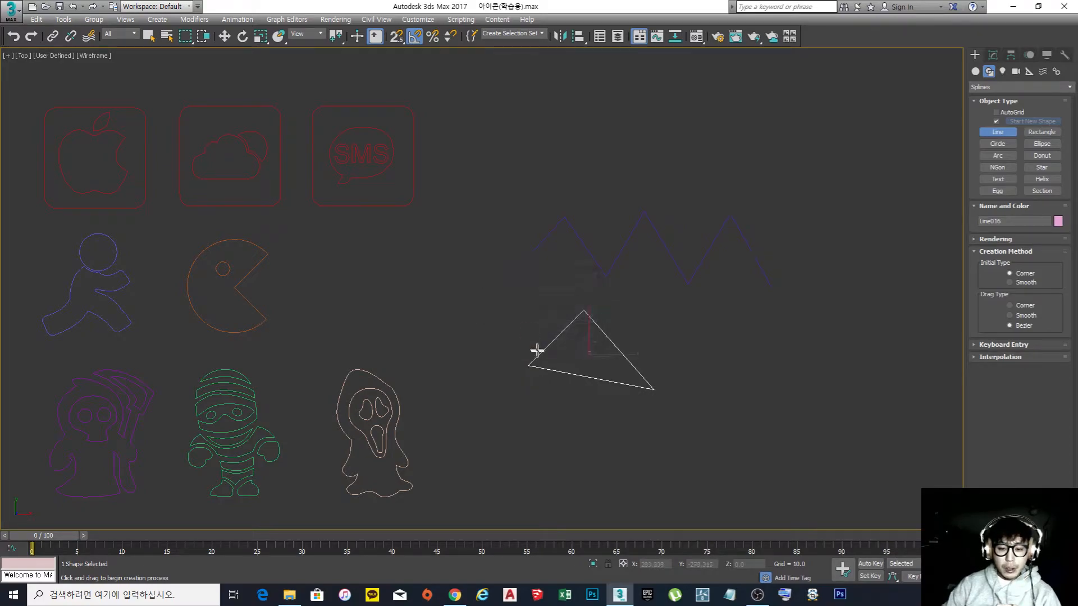
Draw a larger triangle beside the first one, end it on its starting point, and decline closing the spline
scroll(536, 365, up, 6)
middle_drag(571, 349, 436, 361)
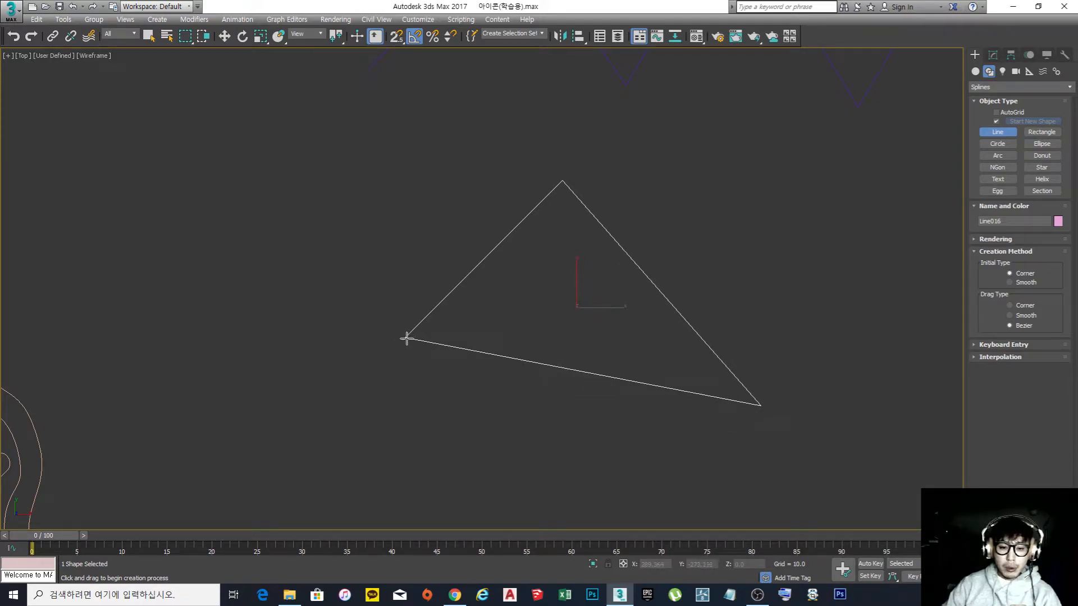
scroll(410, 333, down, 4)
click(666, 351)
click(817, 233)
click(887, 357)
click(910, 395)
click(666, 351)
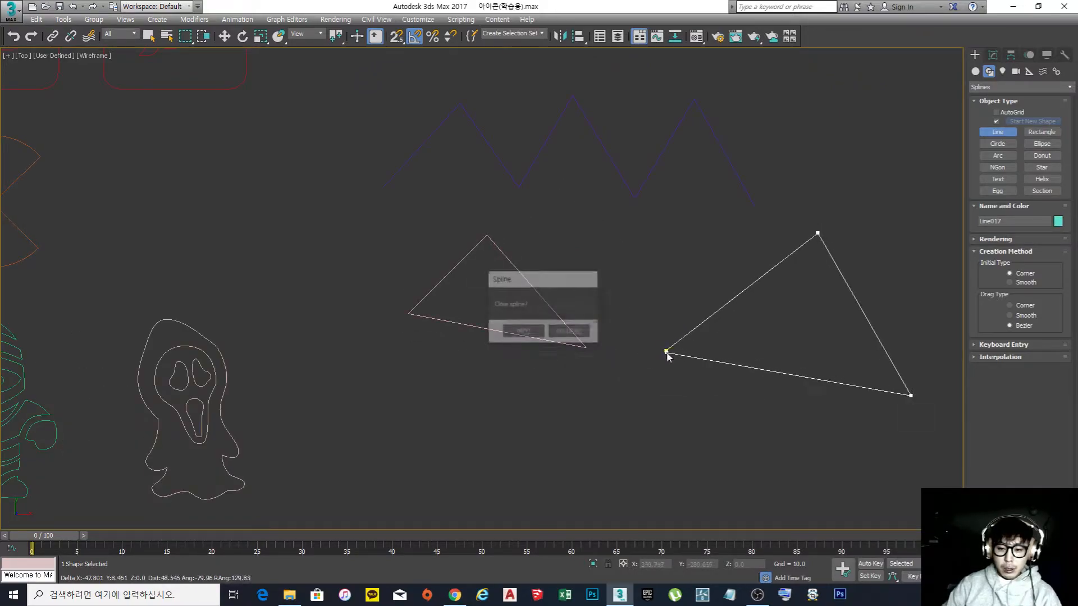
click(570, 332)
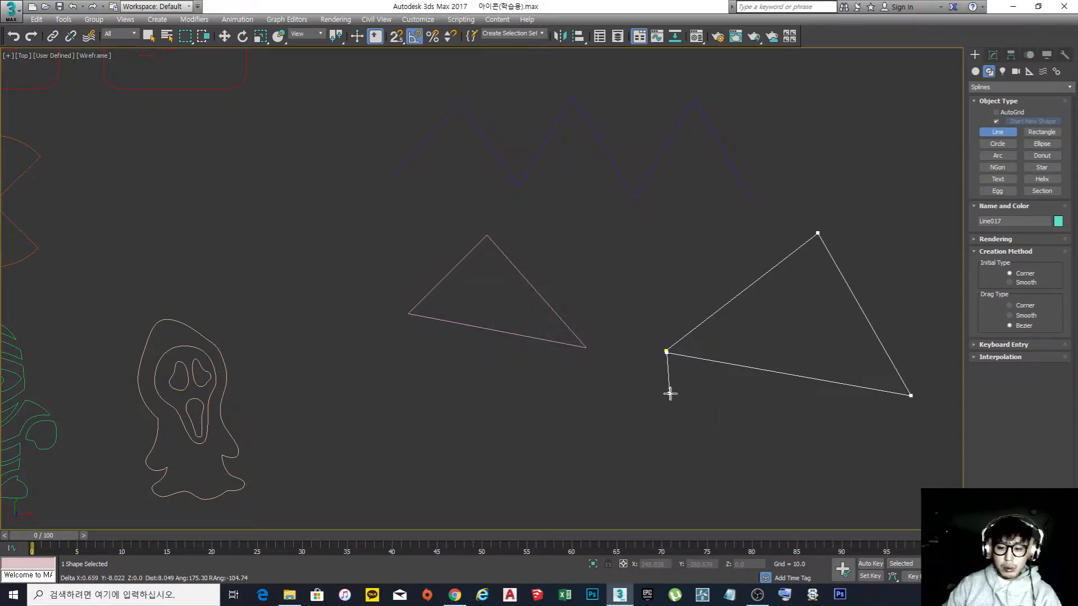
Continue the line with three points forming a small quadrilateral beside the triangle's starting corner, and close the spline there
click(650, 406)
click(613, 376)
scroll(672, 357, up, 3)
scroll(672, 357, up, 4)
scroll(645, 316, down, 7)
scroll(589, 304, down, 2)
scroll(598, 306, up, 5)
click(598, 305)
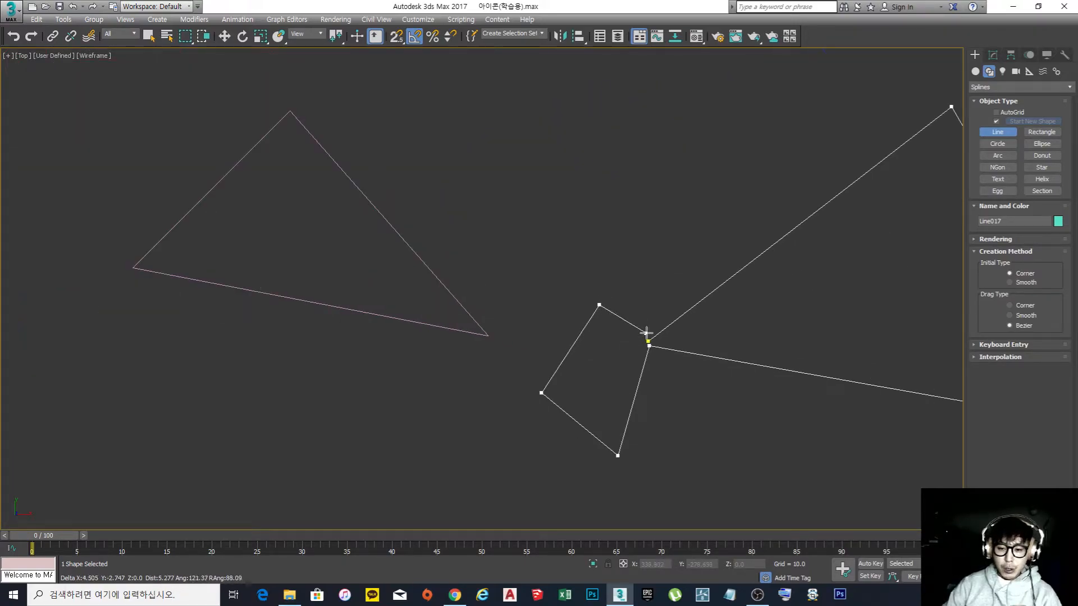
click(649, 341)
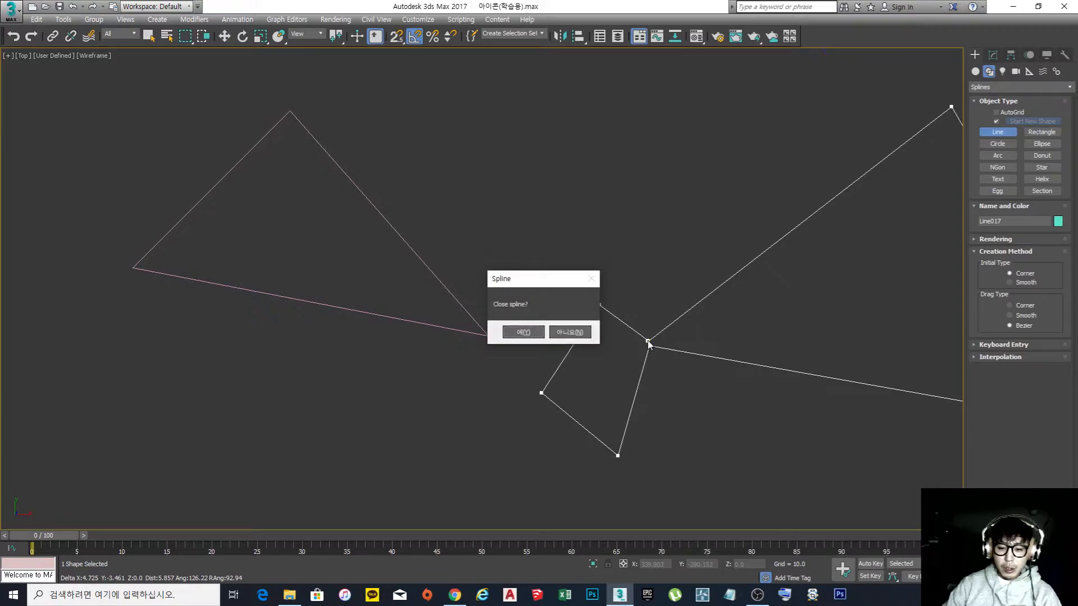
click(519, 332)
scroll(651, 344, up, 4)
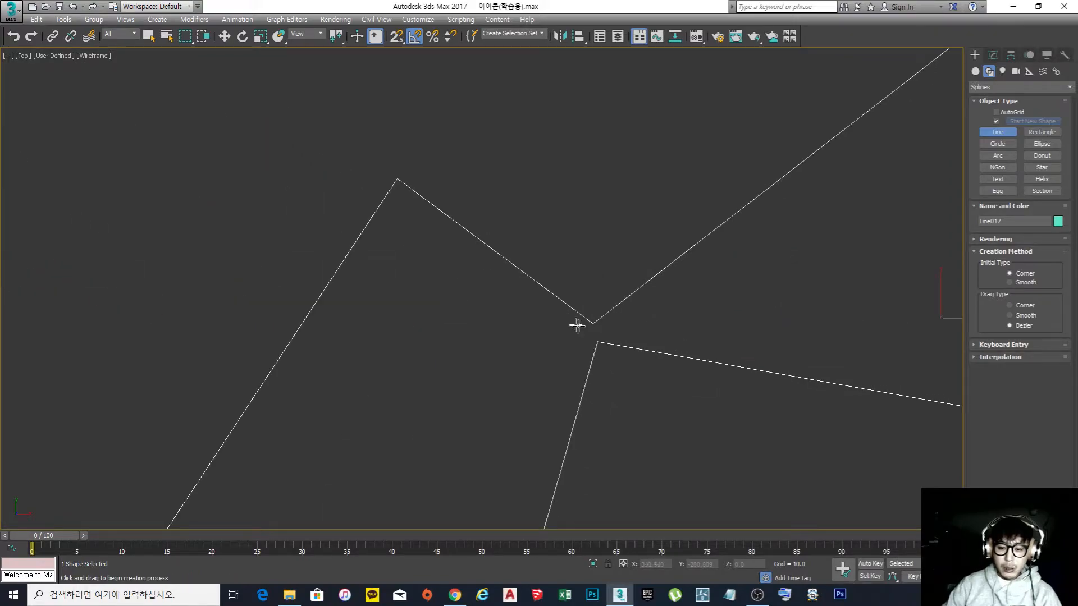
scroll(595, 314, down, 4)
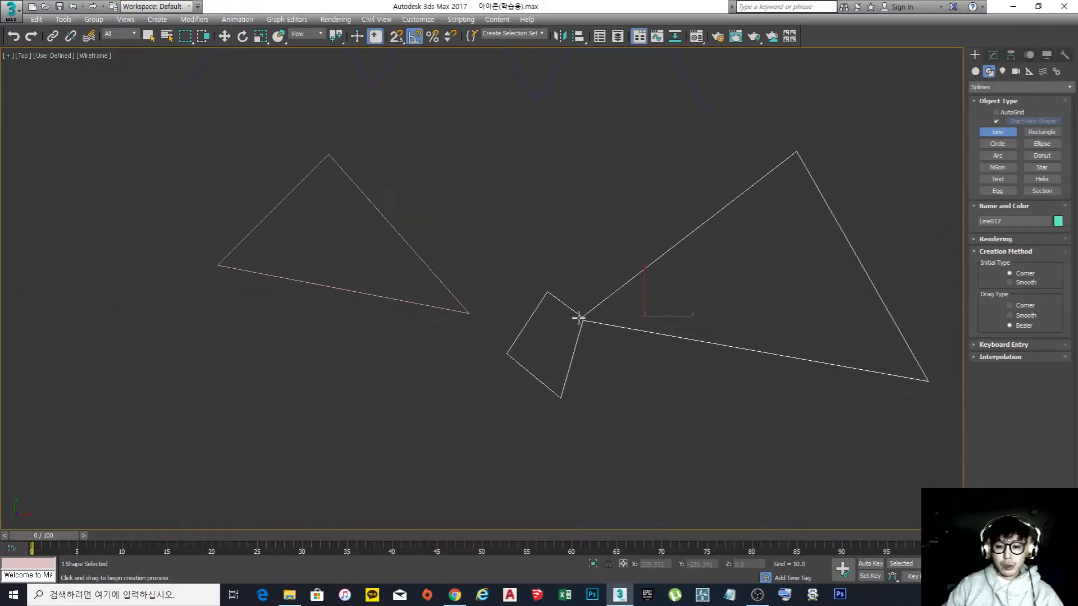
scroll(600, 322, up, 3)
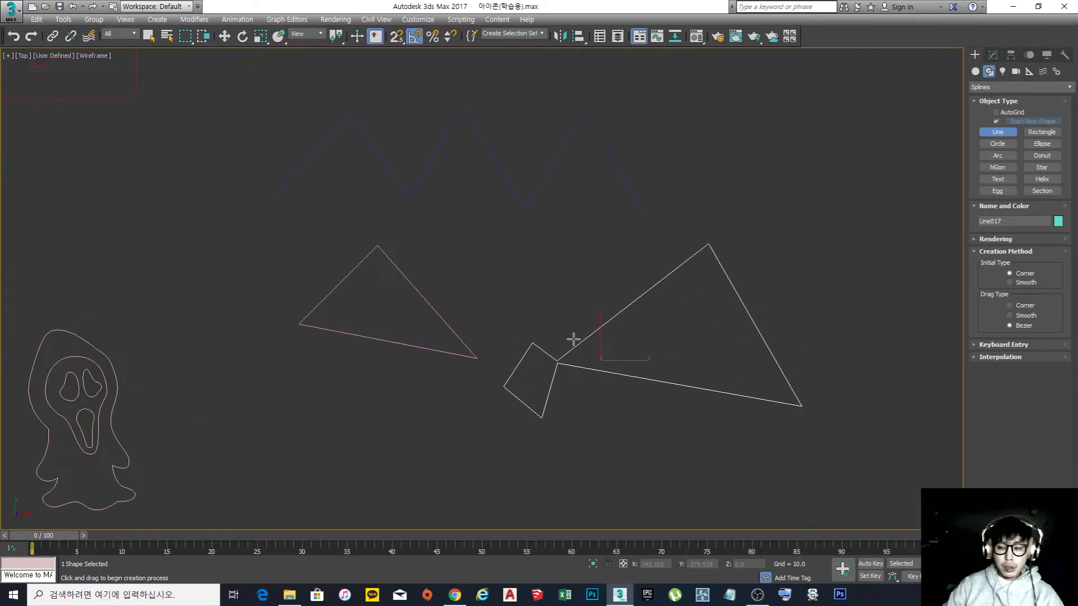
key(w)
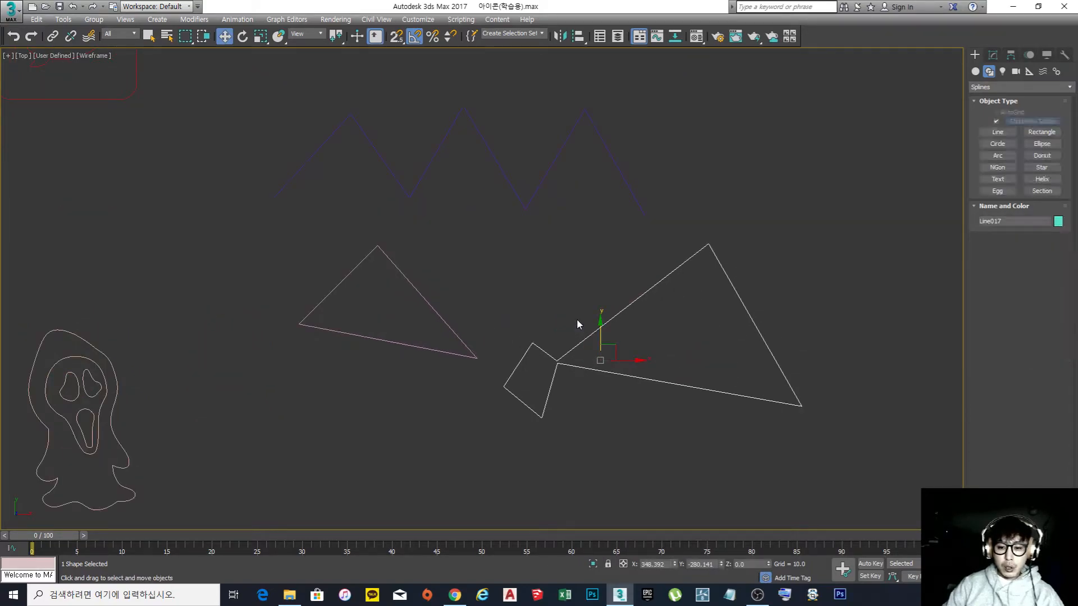
Draw an open, self-crossing line of 15 points with only horizontal and vertical segments, beside the large triangle
scroll(599, 361, down, 2)
middle_drag(599, 360, 465, 397)
key(l)
key(t)
click(548, 306)
right_click(565, 296)
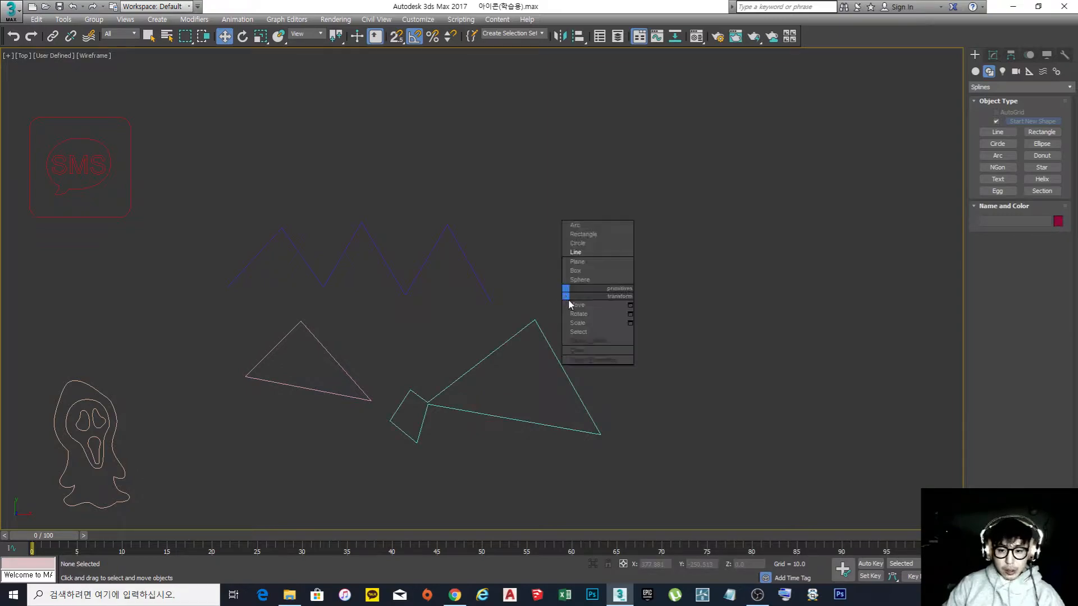
click(594, 252)
click(561, 278)
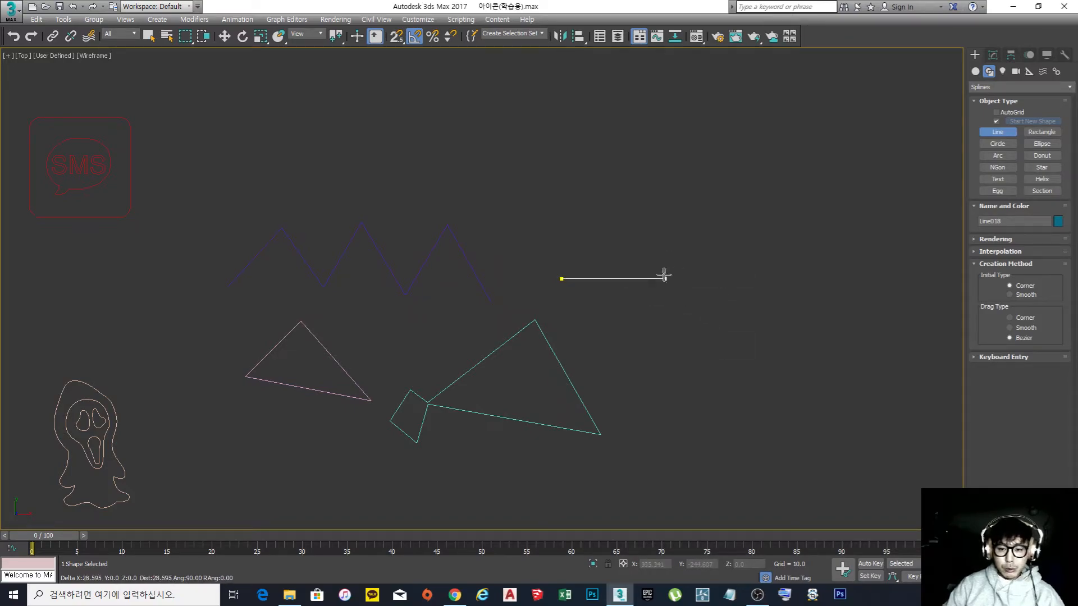
click(621, 279)
click(621, 153)
click(698, 153)
click(698, 287)
click(790, 287)
click(790, 133)
click(843, 133)
click(843, 361)
click(625, 360)
click(625, 411)
click(817, 411)
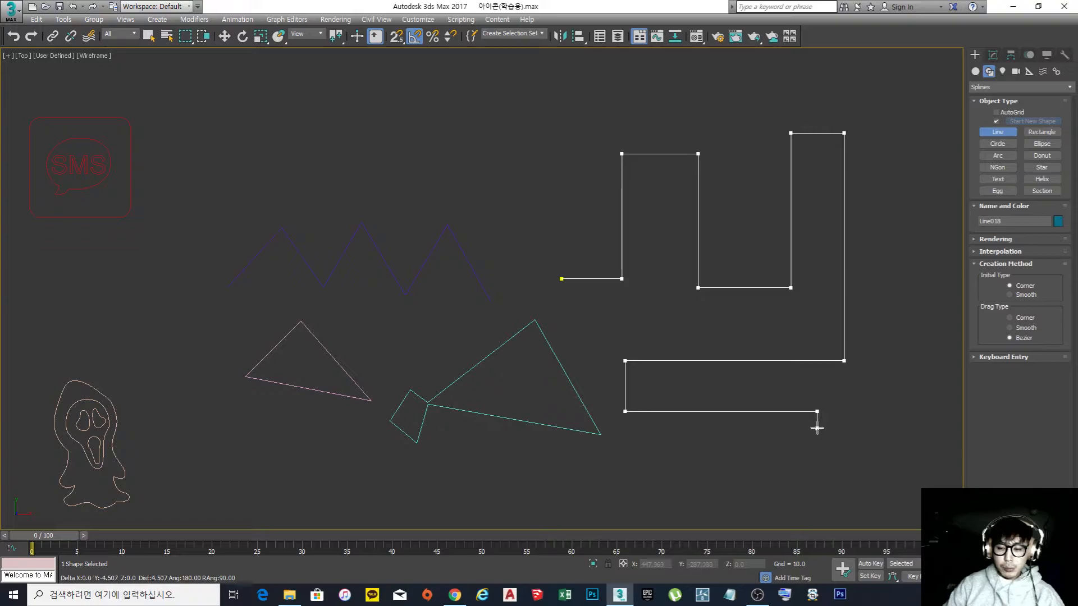
click(817, 485)
click(717, 485)
click(717, 124)
right_click(757, 251)
key(w)
Start a new line above the zigzag with four corner points forming a vertical, a horizontal and a slanted straight segment
middle_drag(795, 281, 637, 283)
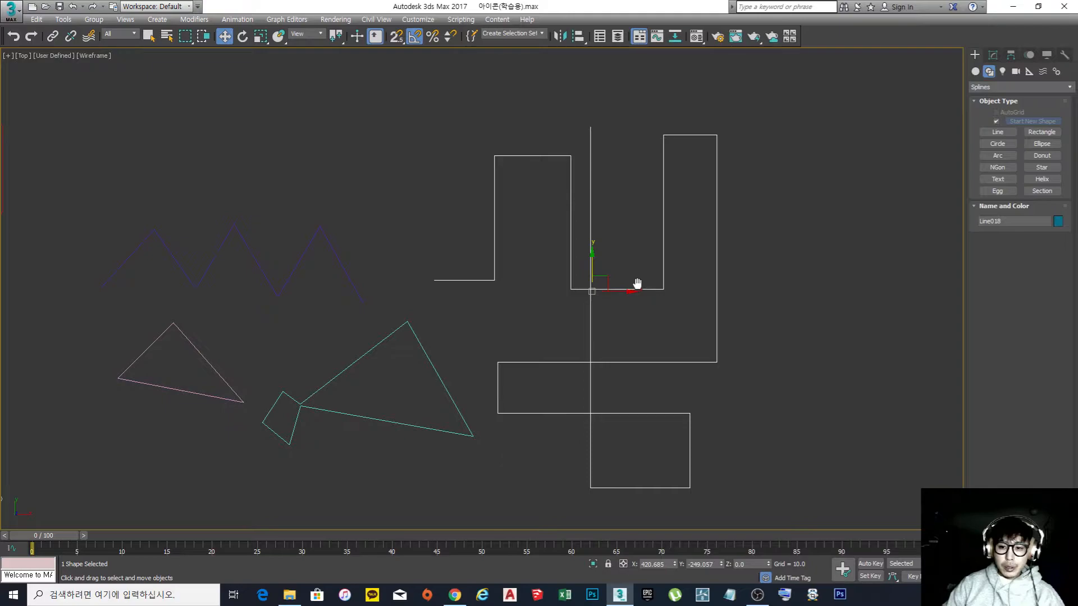
scroll(637, 285, down, 2)
middle_drag(544, 246, 654, 338)
scroll(436, 300, up, 2)
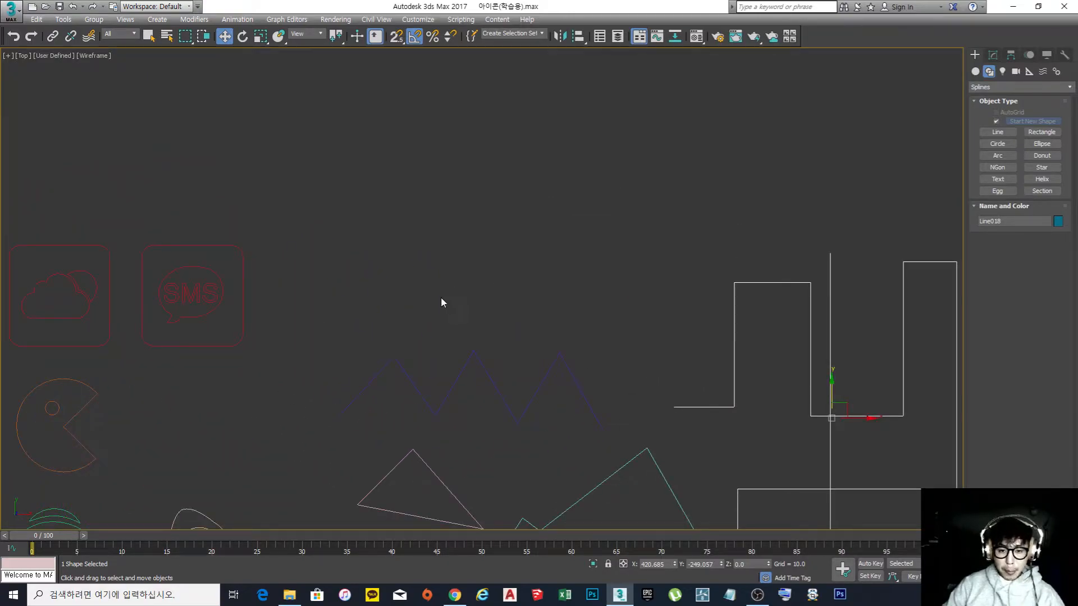
right_click(445, 290)
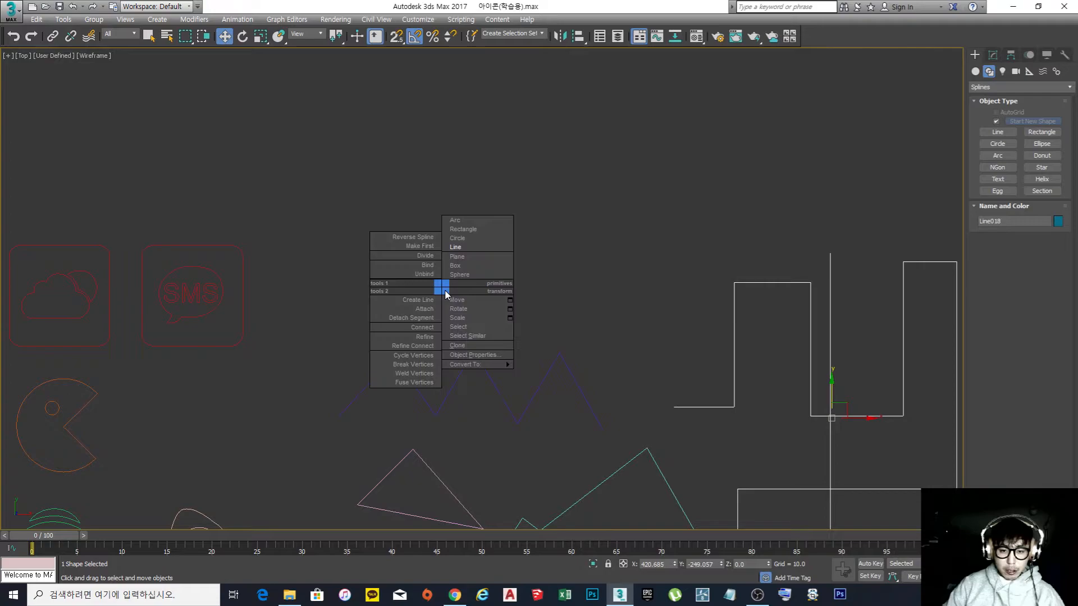
click(473, 247)
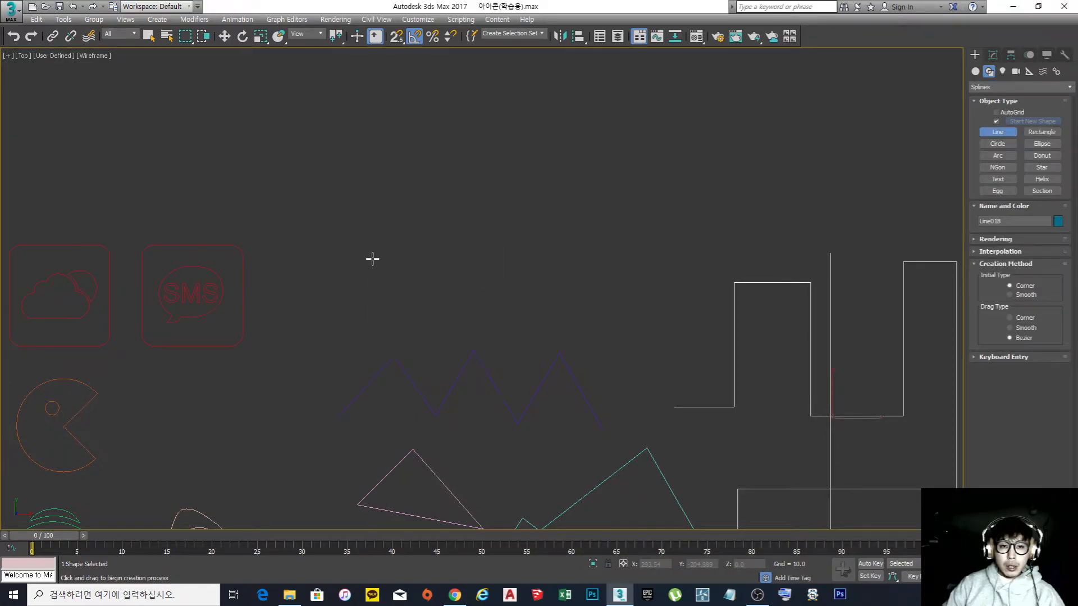
click(372, 258)
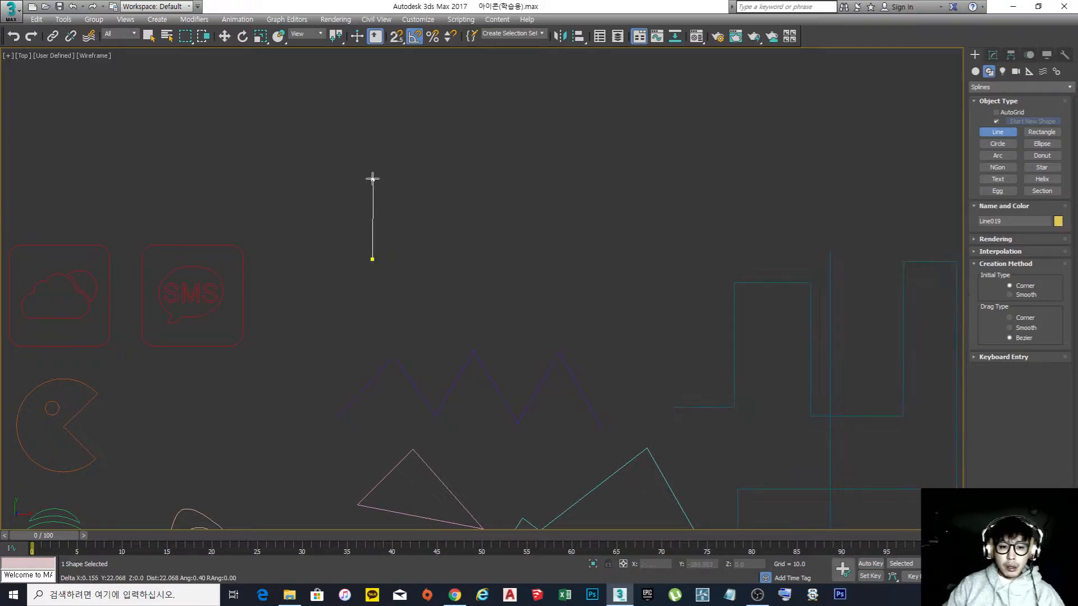
click(372, 153)
click(447, 154)
click(473, 260)
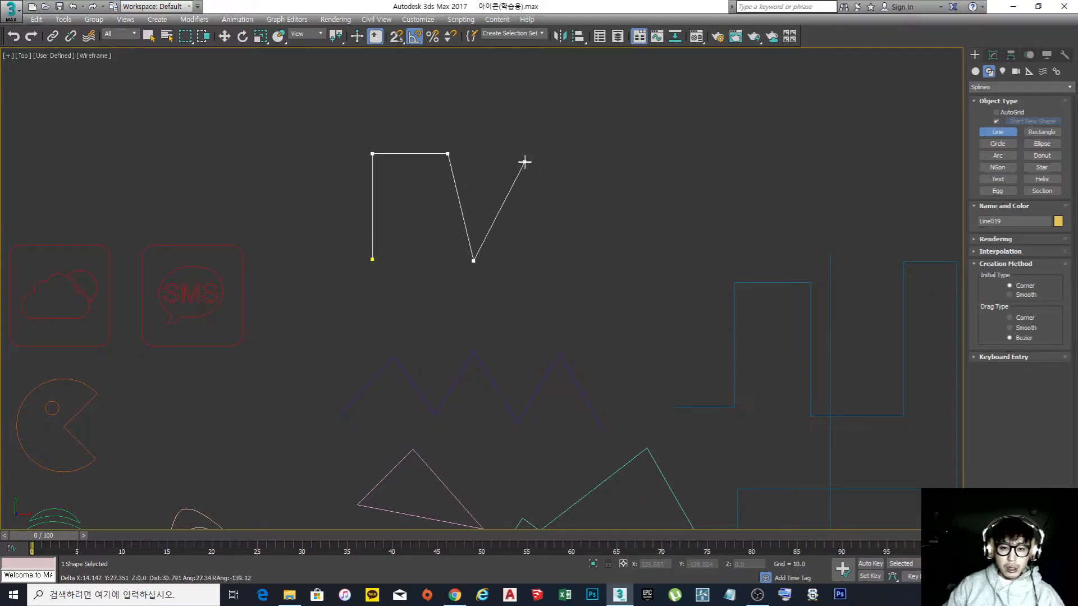
Extend the line with five curved Bezier points that sweep across to the right and loop back beneath the straight segments
drag(545, 164, 614, 197)
drag(693, 151, 729, 182)
drag(685, 250, 695, 295)
drag(624, 311, 582, 282)
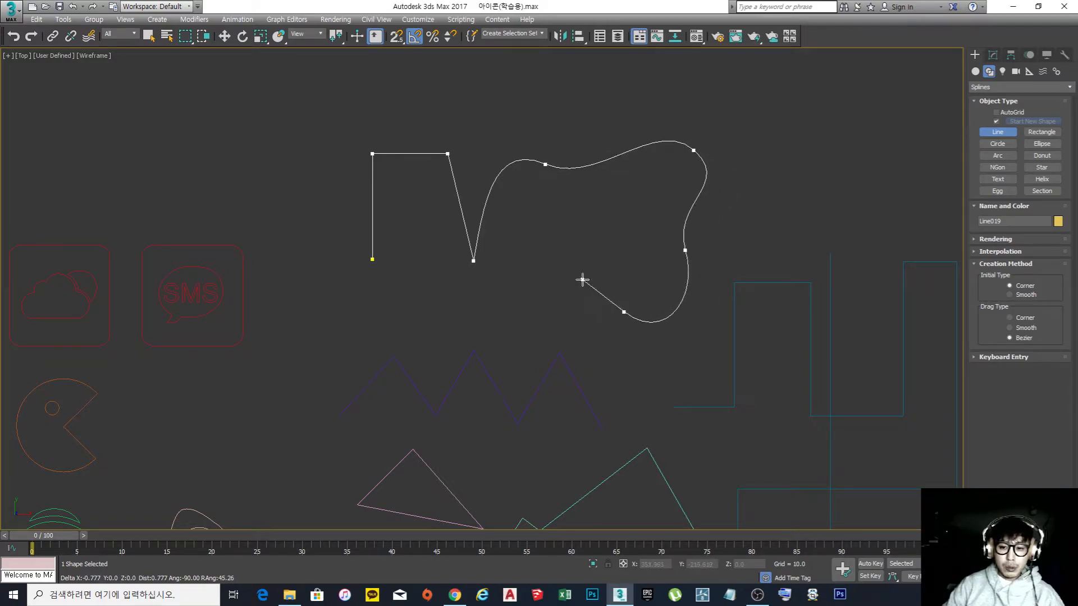
drag(539, 321, 500, 308)
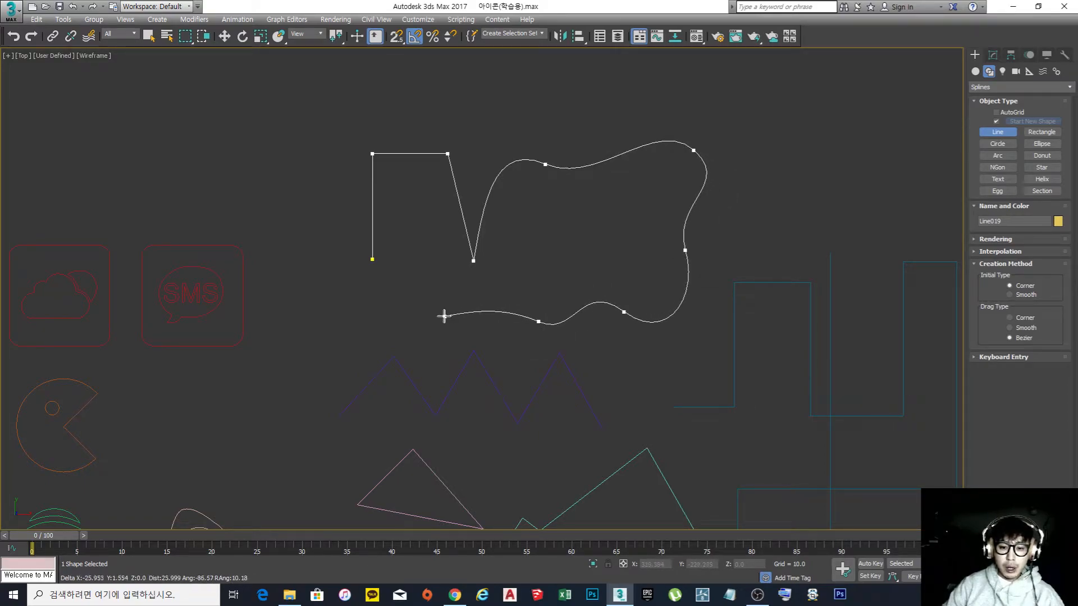
Add the remaining curved points around the lower left of the shape, close the spline at its starting point, and switch to the Move tool
drag(431, 329, 310, 301)
drag(334, 263, 346, 243)
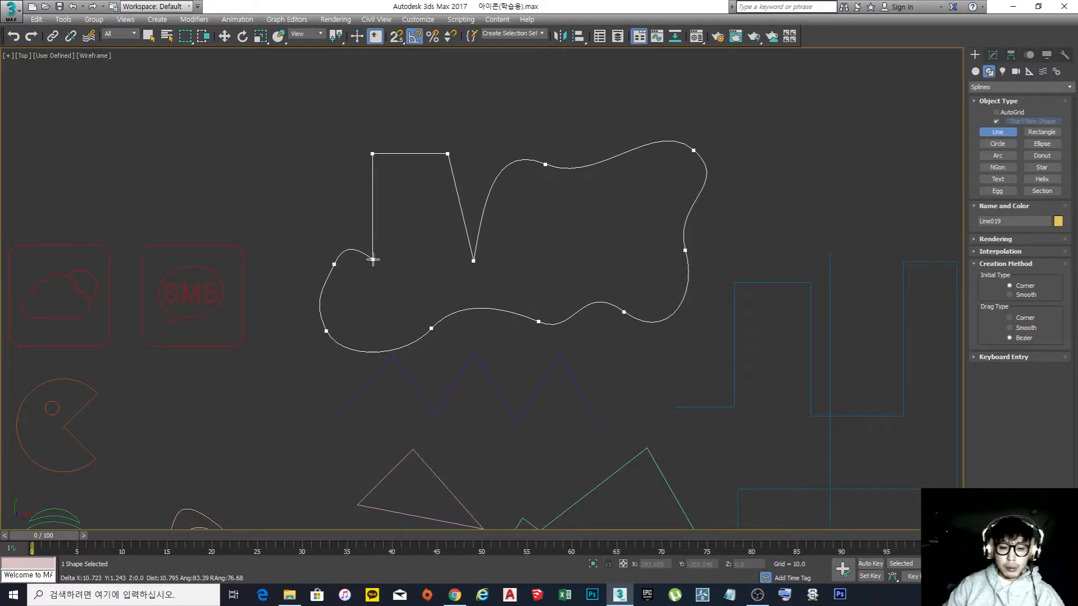
click(373, 259)
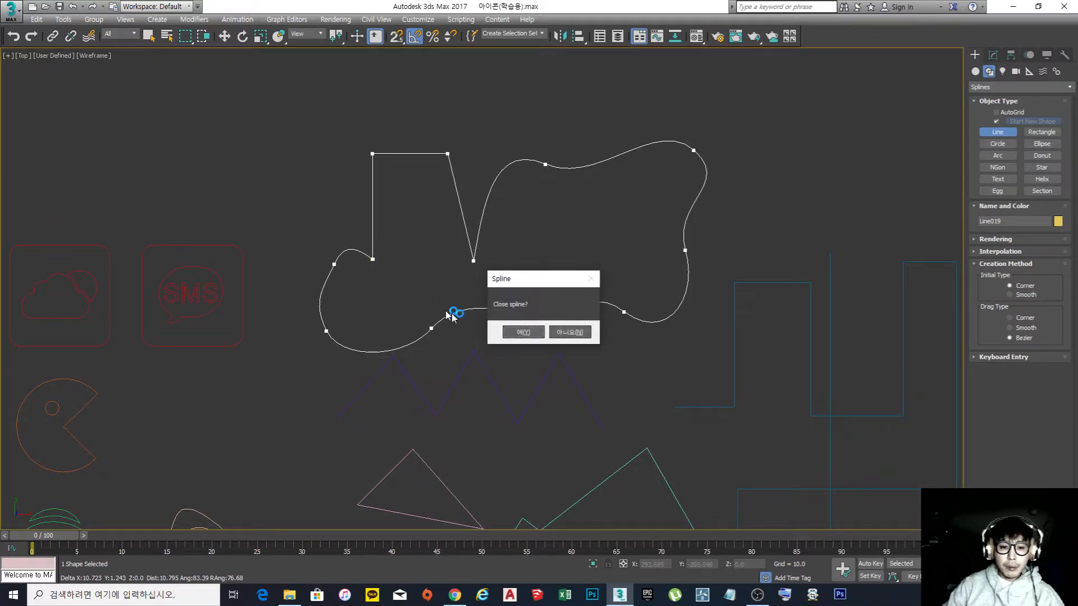
click(522, 332)
key(w)
middle_drag(609, 236, 575, 262)
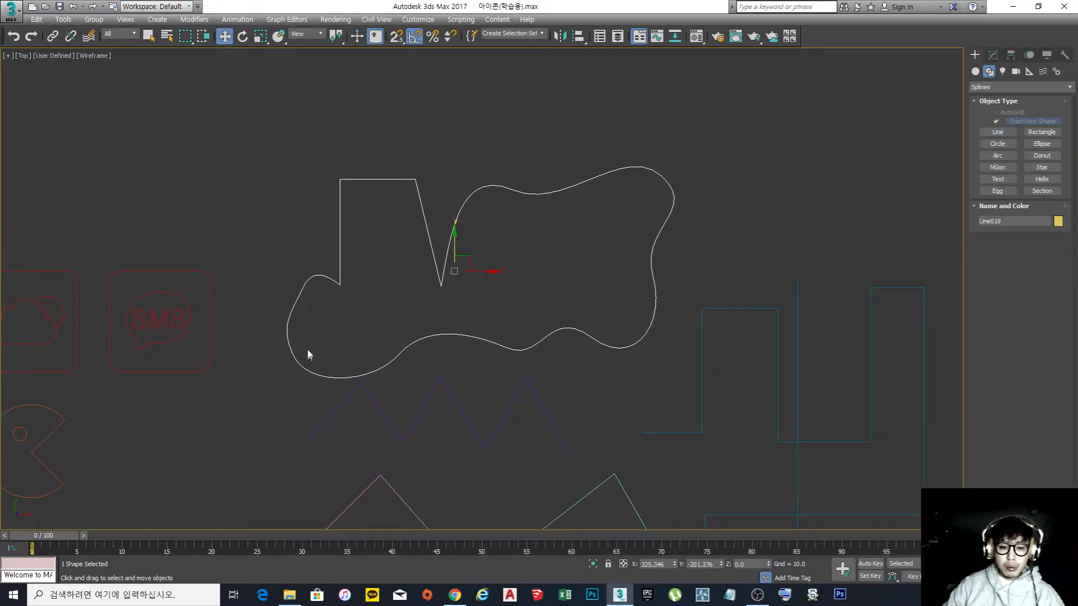
middle_drag(635, 289, 487, 261)
scroll(487, 261, down, 2)
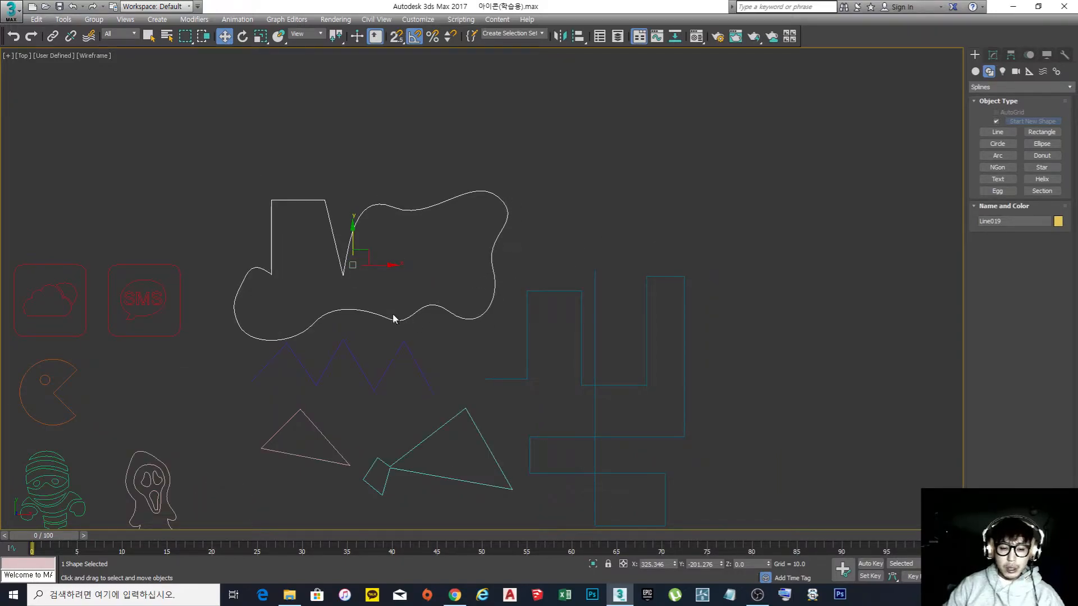
middle_drag(372, 293, 454, 241)
scroll(372, 231, up, 2)
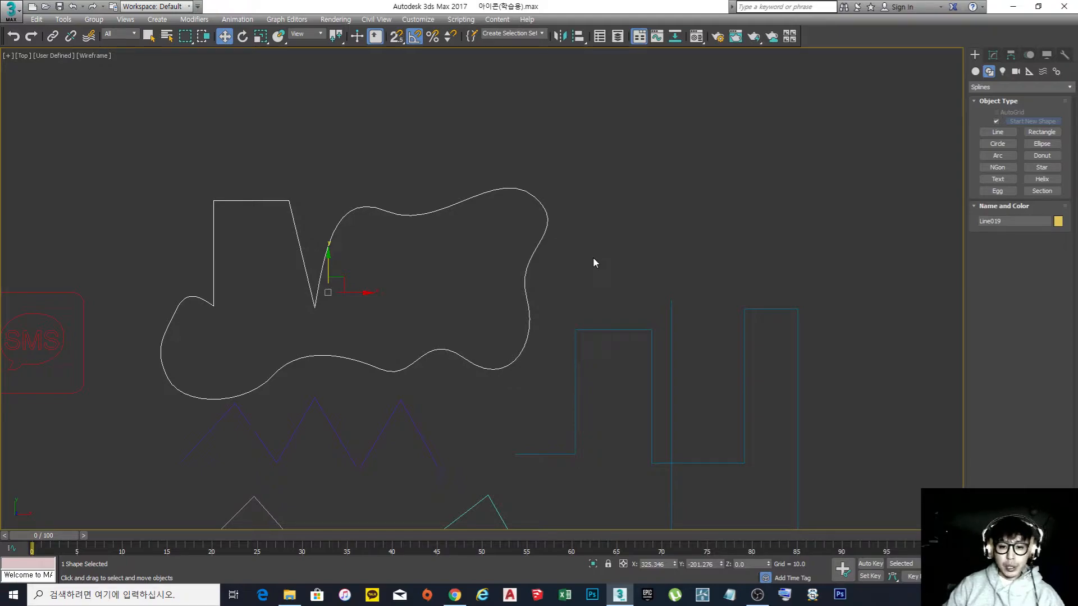
scroll(583, 259, down, 3)
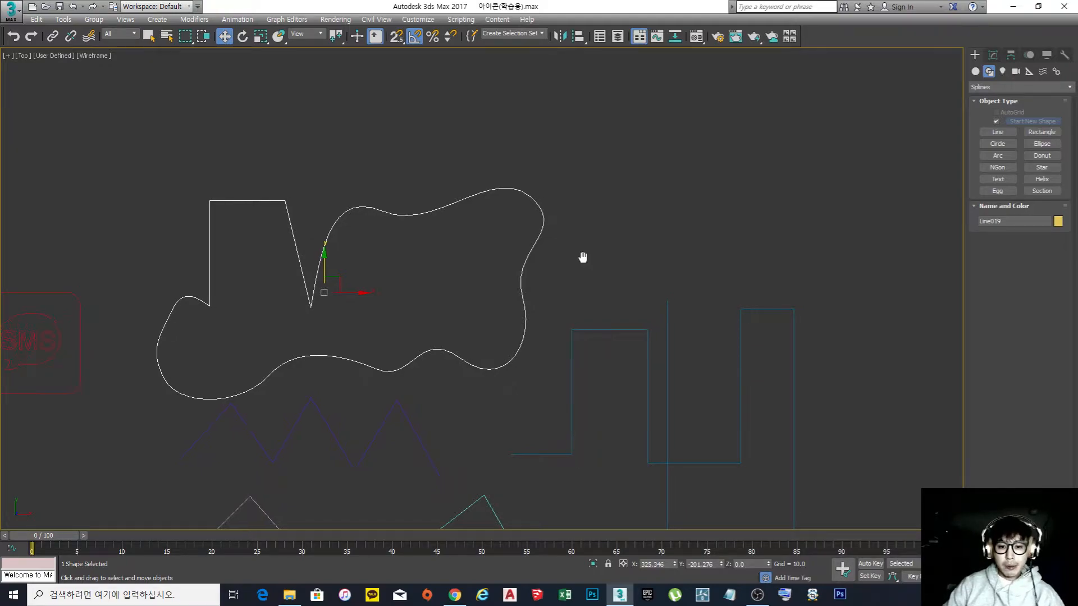
middle_drag(564, 227, 566, 224)
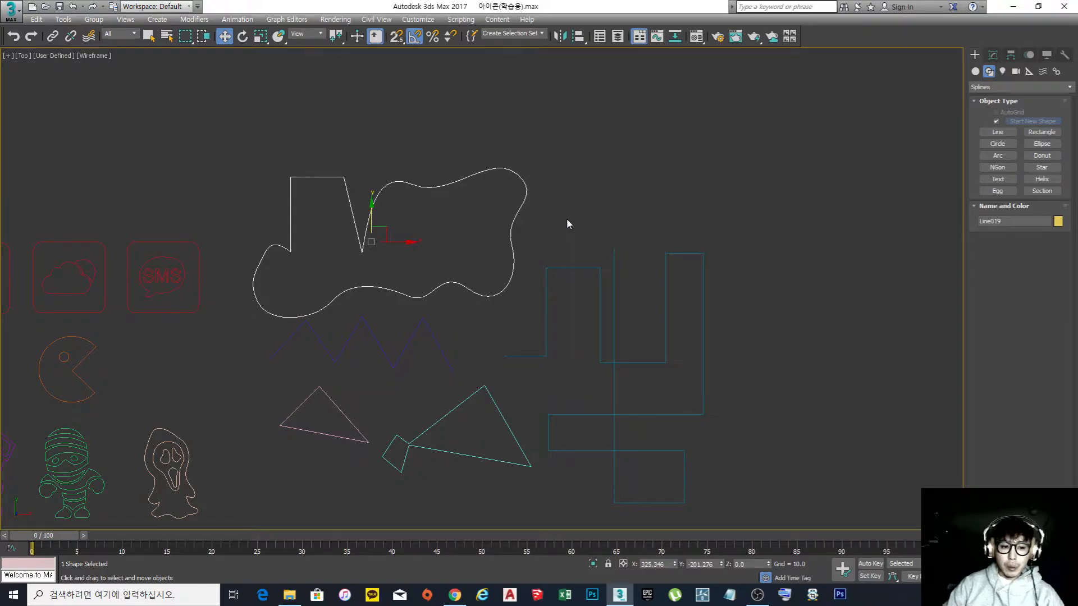
middle_drag(567, 221, 537, 215)
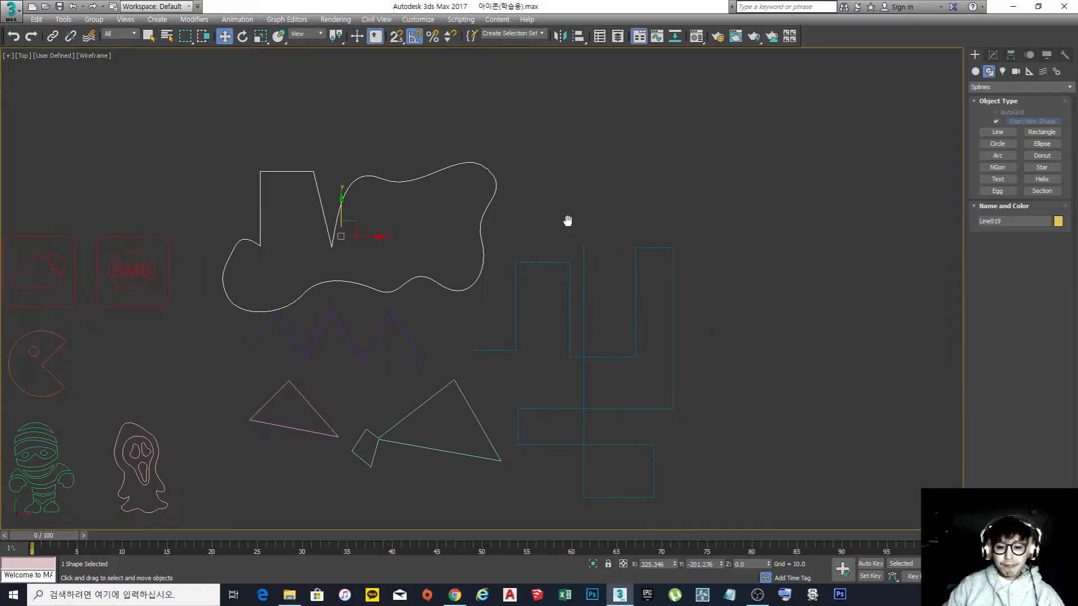
Select all five practice lines together and clear the selection
drag(698, 500, 241, 104)
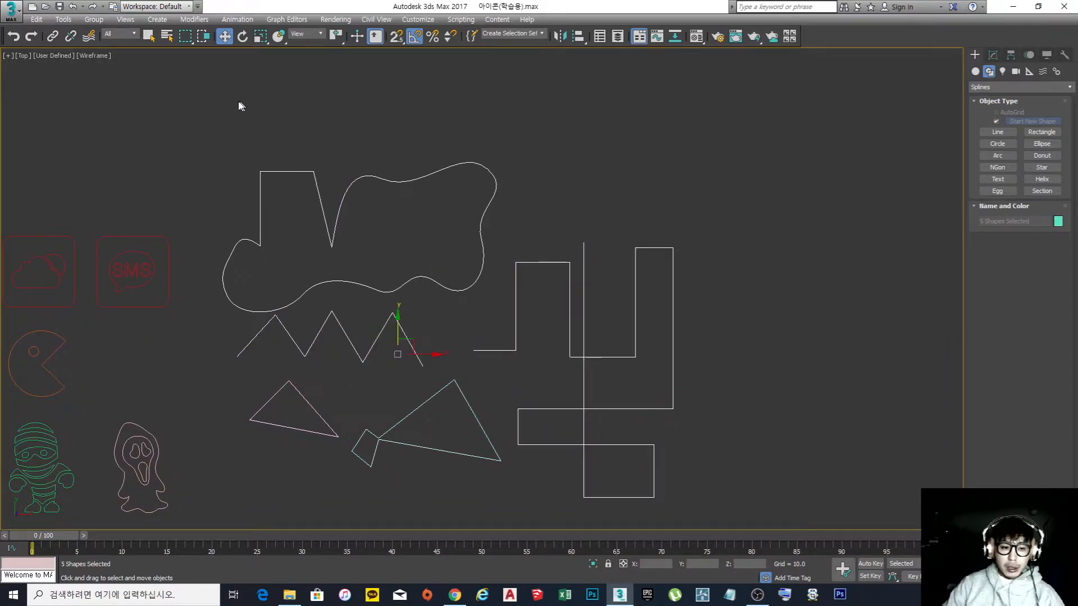
middle_drag(632, 289, 612, 267)
click(733, 308)
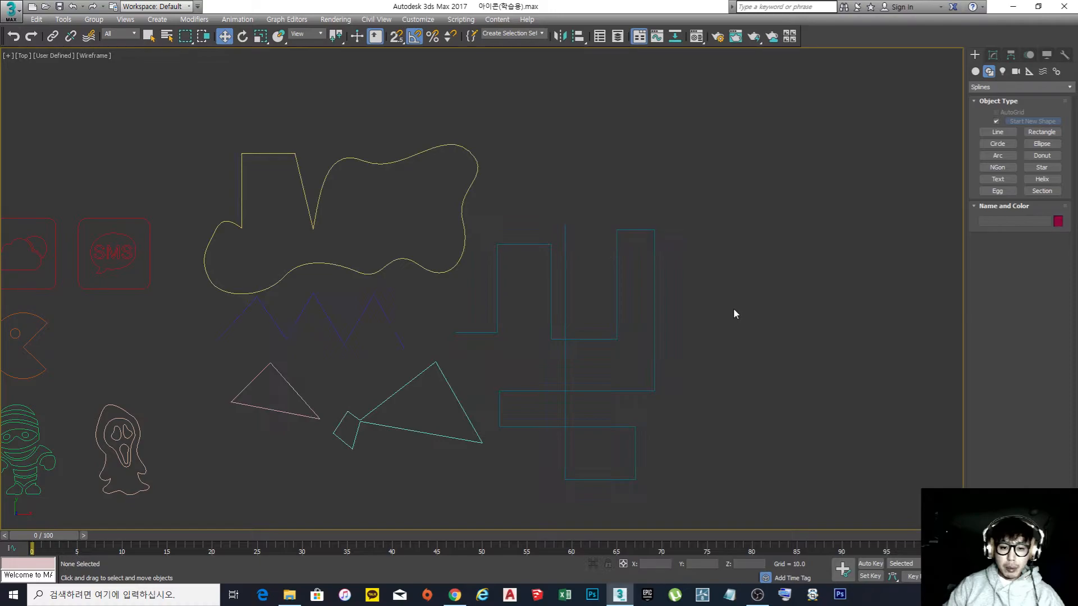
Select the open orthogonal line and look through its modify parameters
middle_drag(721, 284, 564, 248)
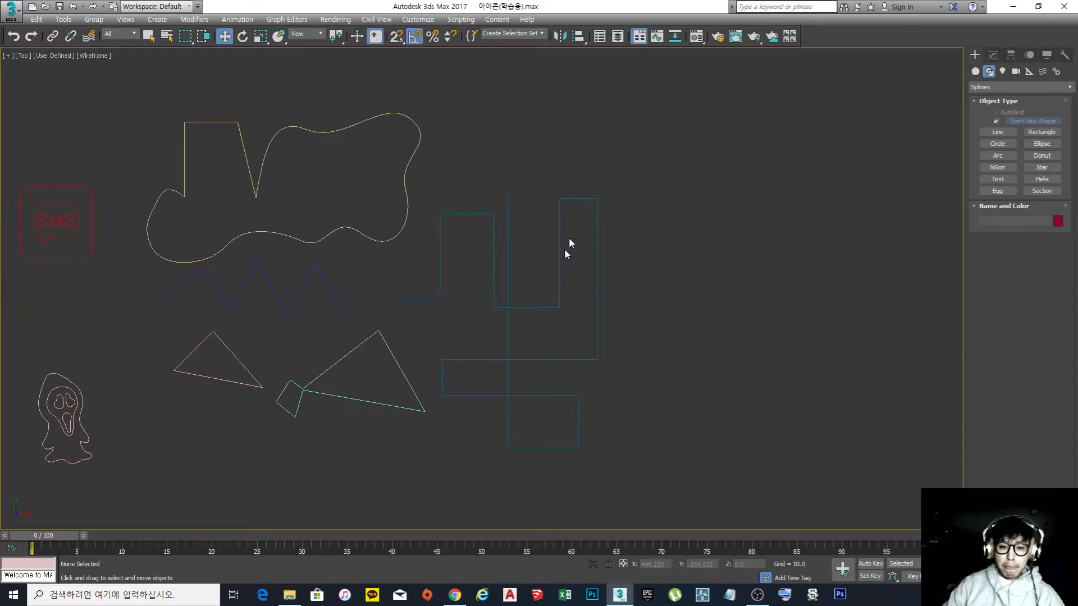
click(496, 290)
scroll(538, 328, up, 3)
middle_drag(538, 327, 513, 311)
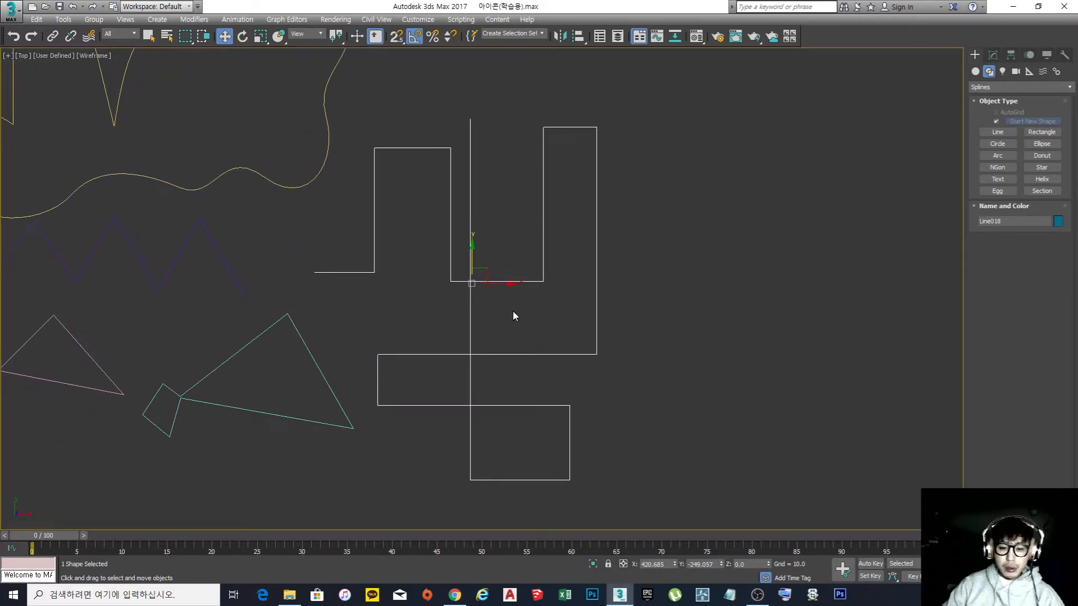
middle_drag(583, 262, 575, 265)
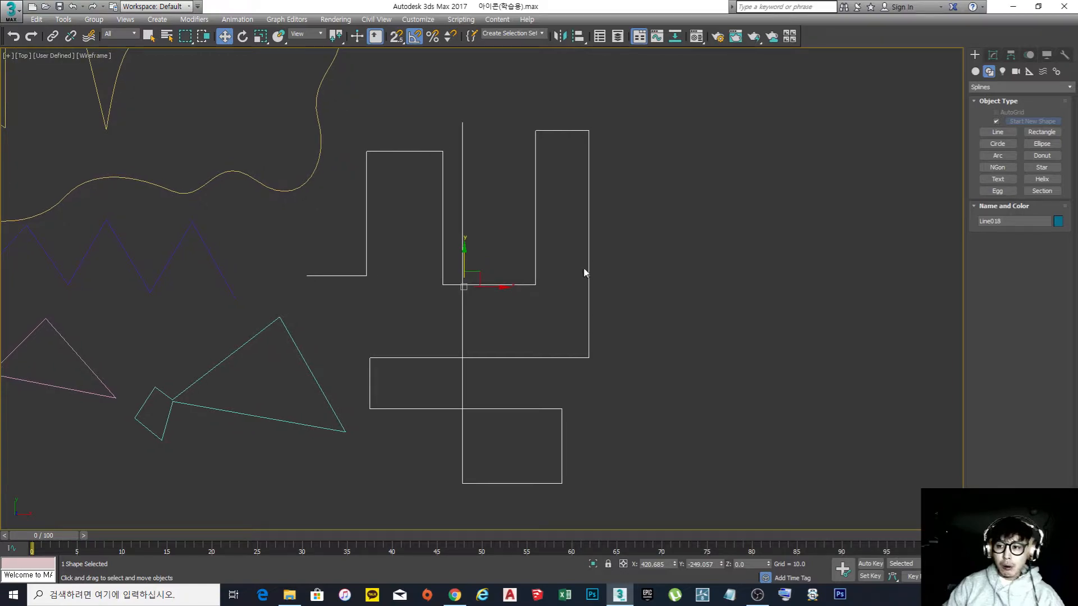
click(993, 55)
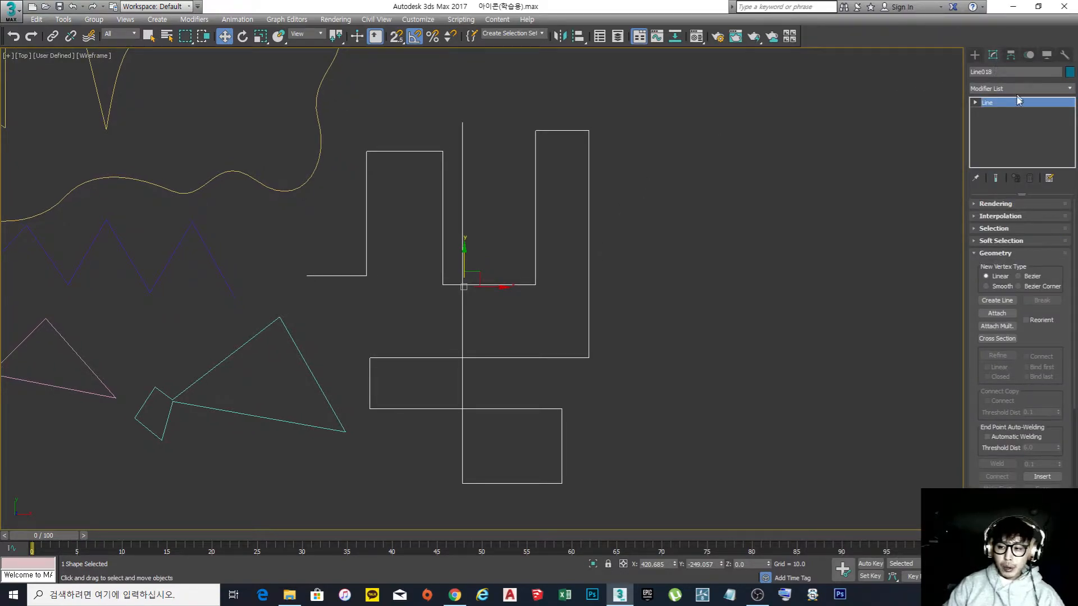
scroll(1063, 331, down, 5)
scroll(1061, 263, down, 1)
scroll(1061, 262, up, 6)
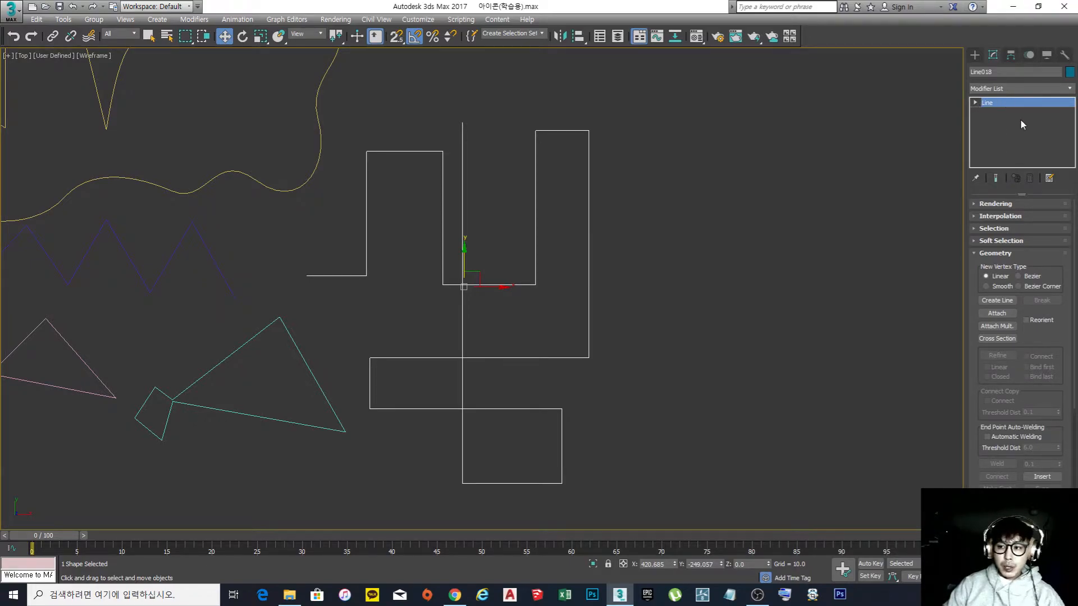
Expand the line's sub-object levels and switch among Vertex, Segment and Spline, ending at Vertex level
click(976, 104)
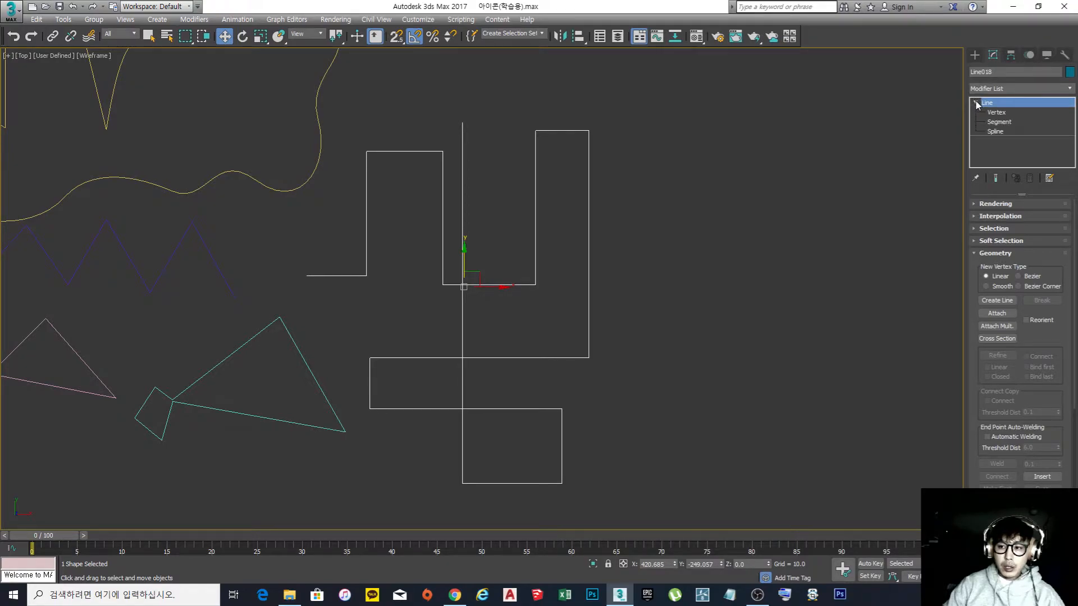
click(999, 113)
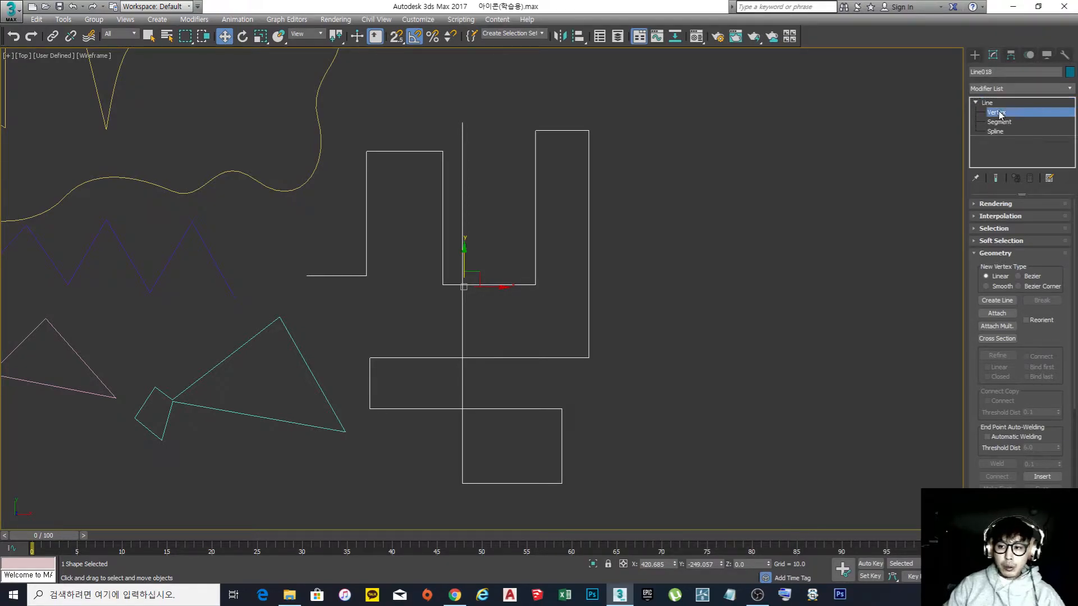
click(1001, 123)
click(1000, 113)
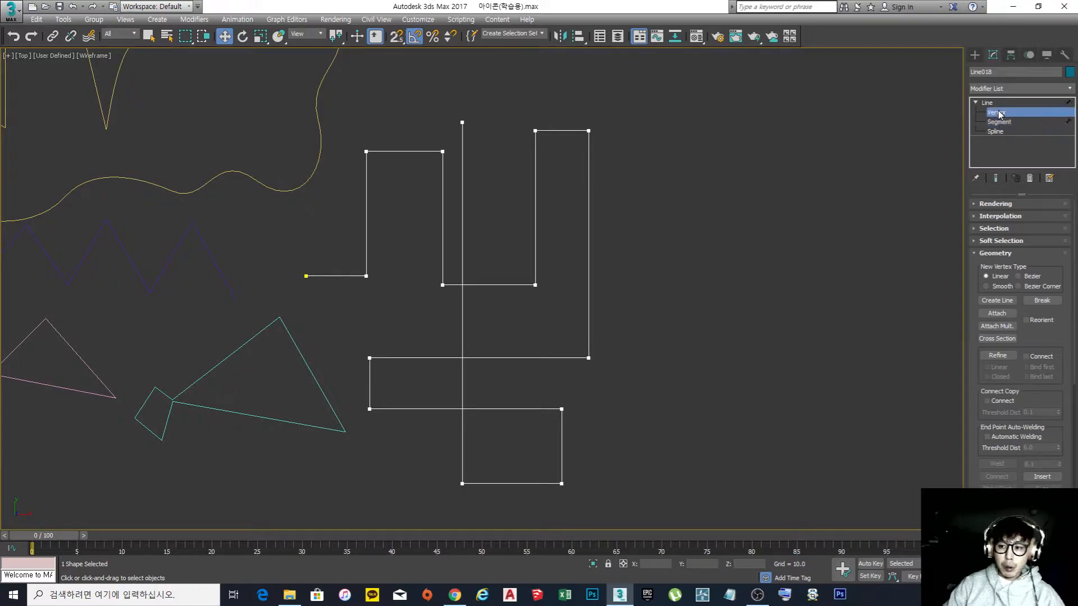
click(1003, 123)
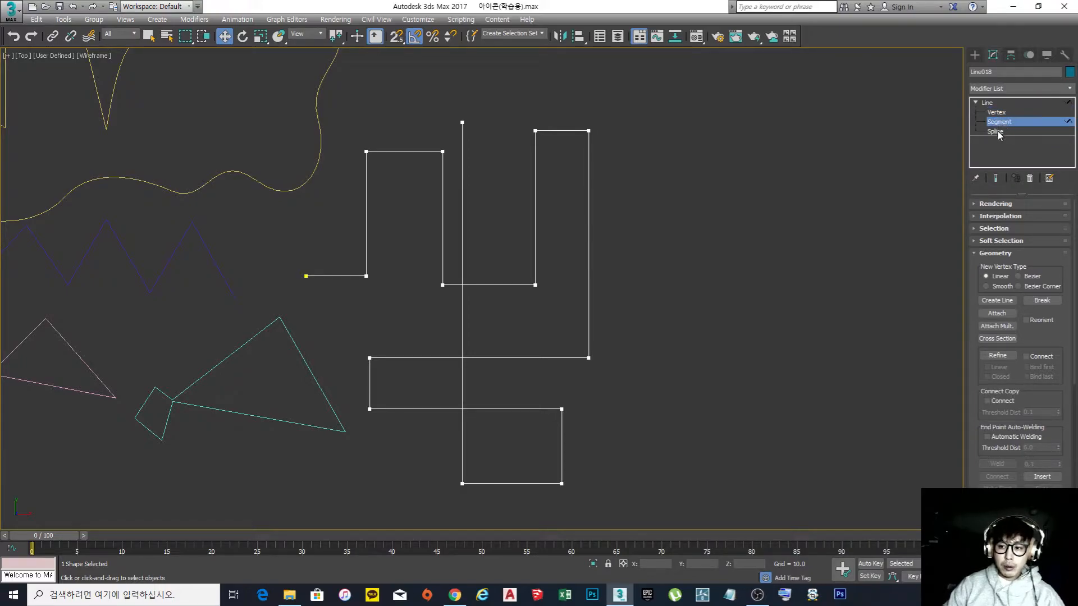
click(997, 132)
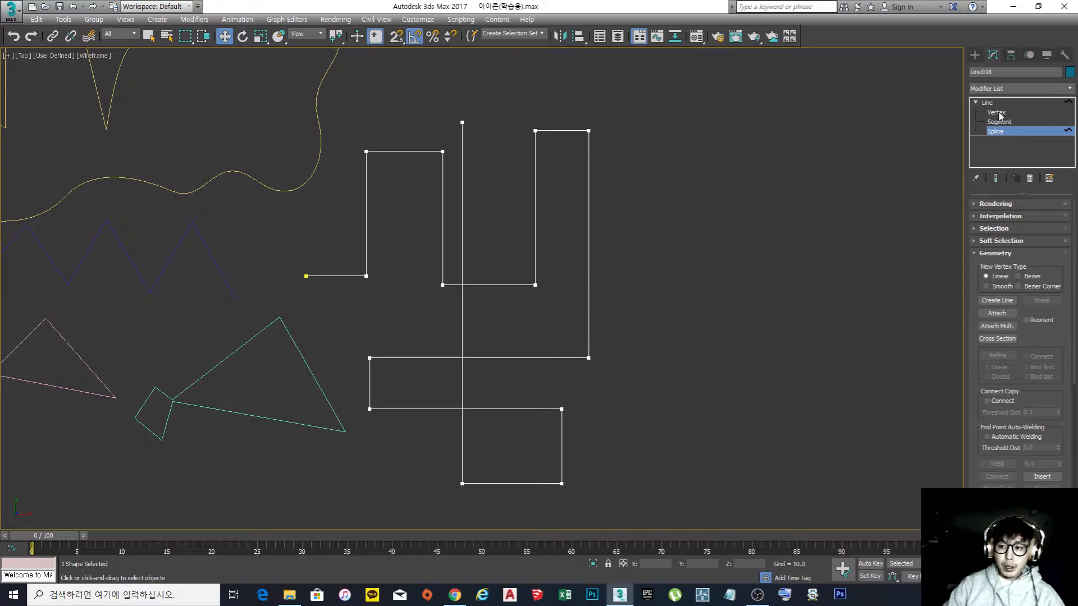
click(999, 113)
click(1000, 122)
click(998, 133)
click(997, 114)
click(999, 123)
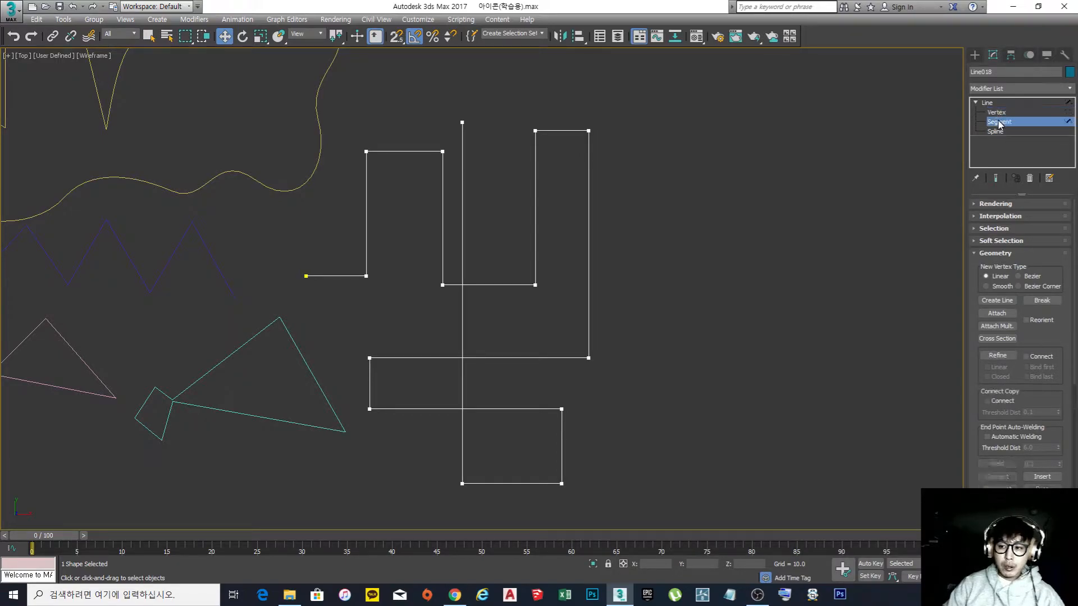
click(997, 132)
click(998, 114)
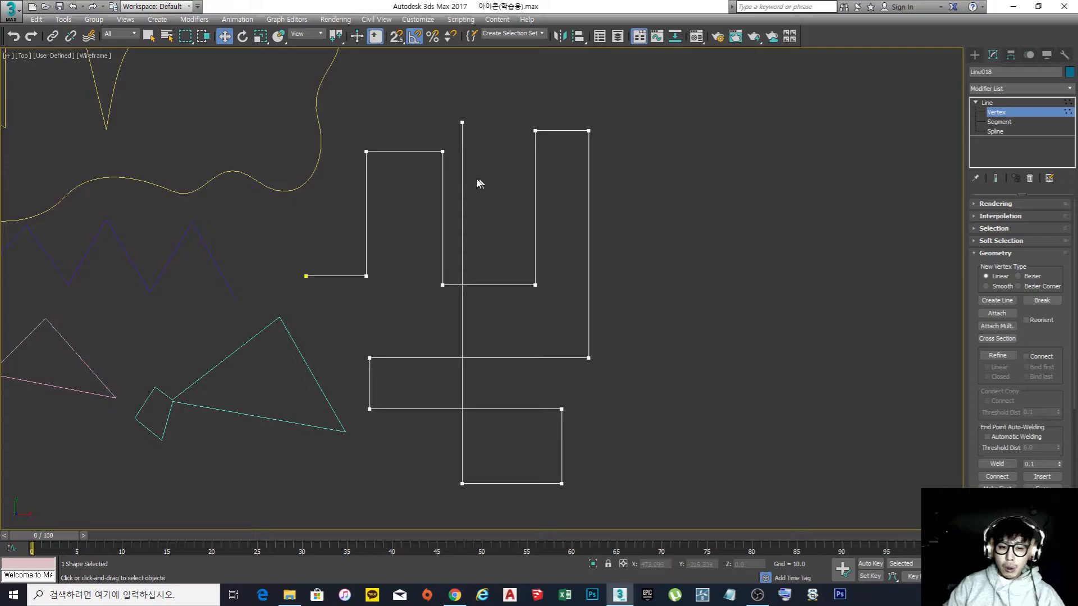
Region-select individual corner vertices in turn, and move the lower right vertex of the middle notch about 7 units left and 9 units up
drag(279, 238, 312, 285)
drag(406, 307, 354, 247)
drag(481, 304, 436, 252)
drag(558, 309, 531, 264)
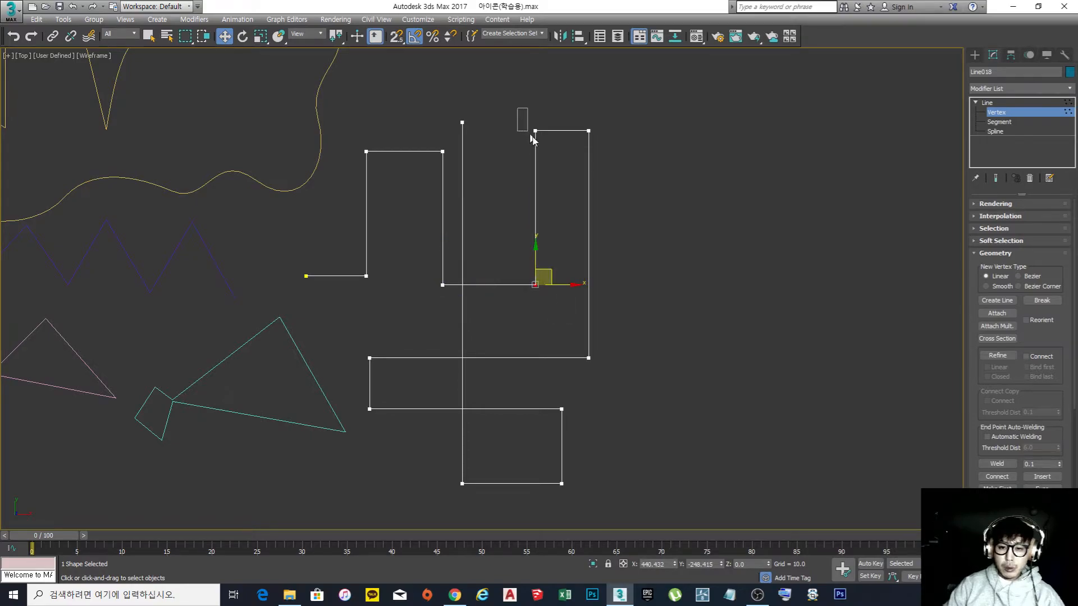
drag(529, 135, 531, 135)
drag(578, 110, 618, 193)
drag(613, 392, 526, 241)
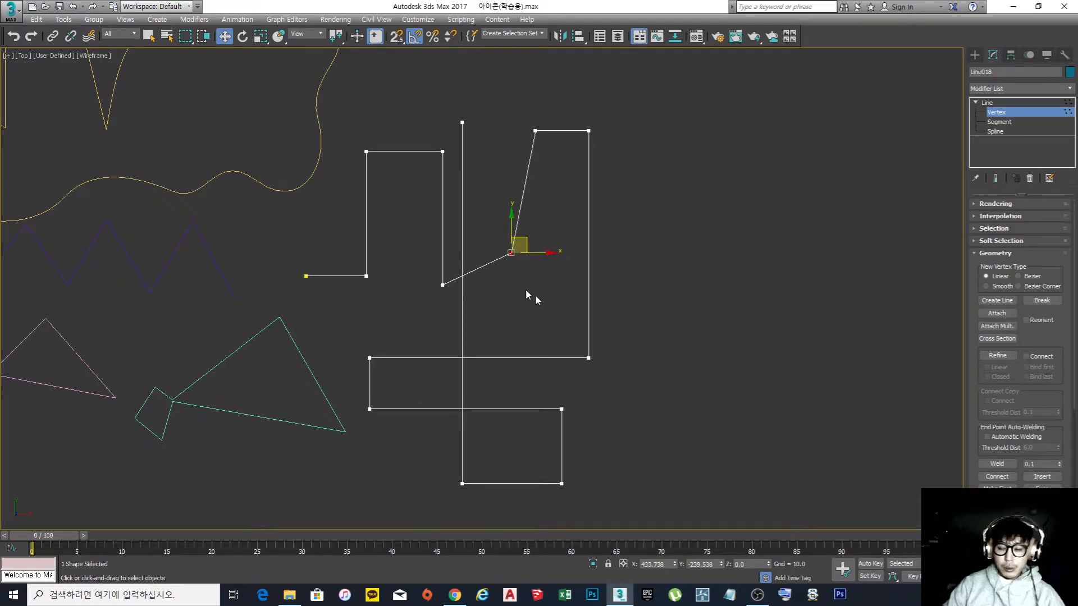
At Segment level, move the slanted segment about 11 units down and the long vertical segment beside it slightly up and to the right
click(995, 122)
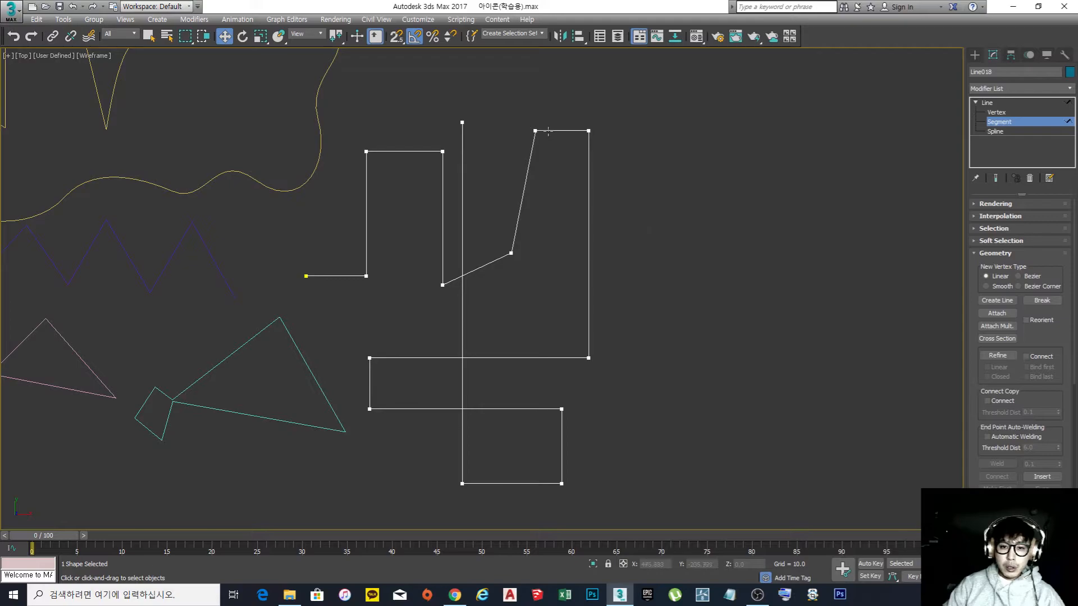
click(524, 191)
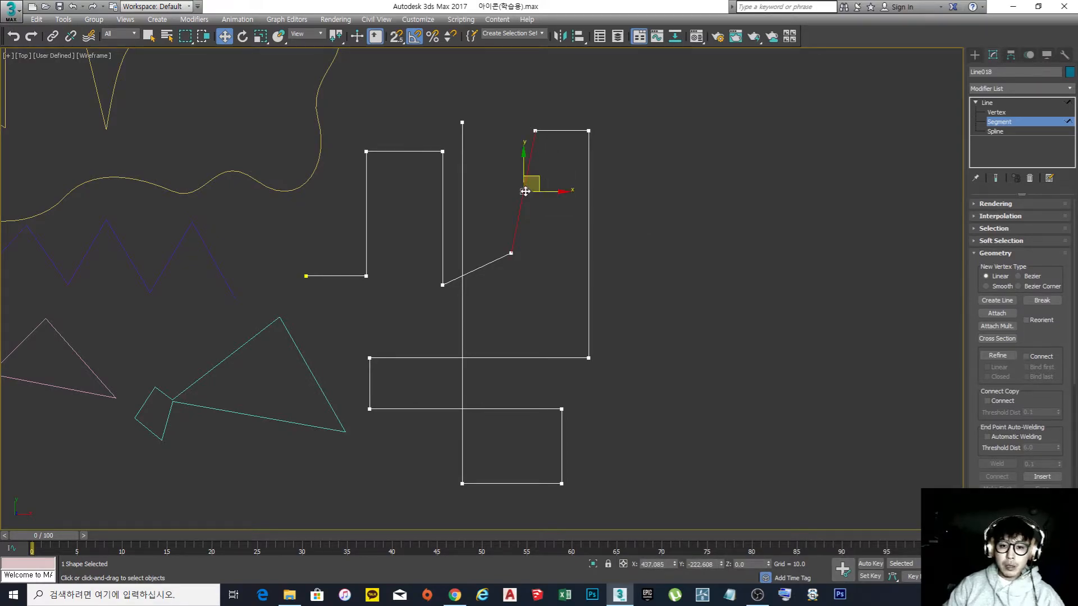
drag(532, 202, 526, 242)
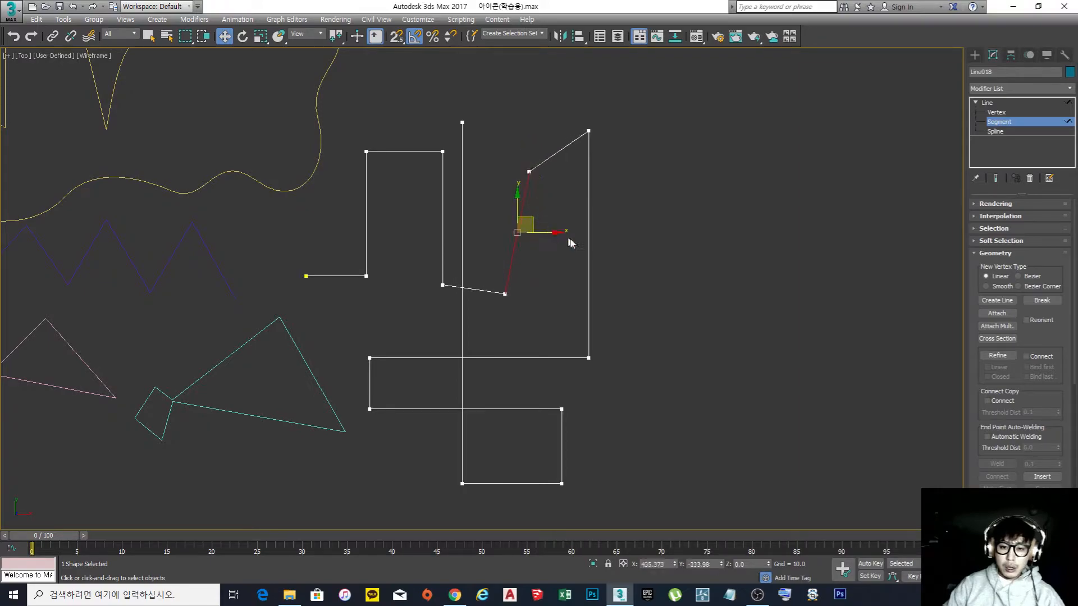
click(589, 247)
mouse_move(605, 229)
mouse_down()
mouse_move(637, 260)
mouse_move(673, 198)
mouse_move(615, 219)
mouse_up()
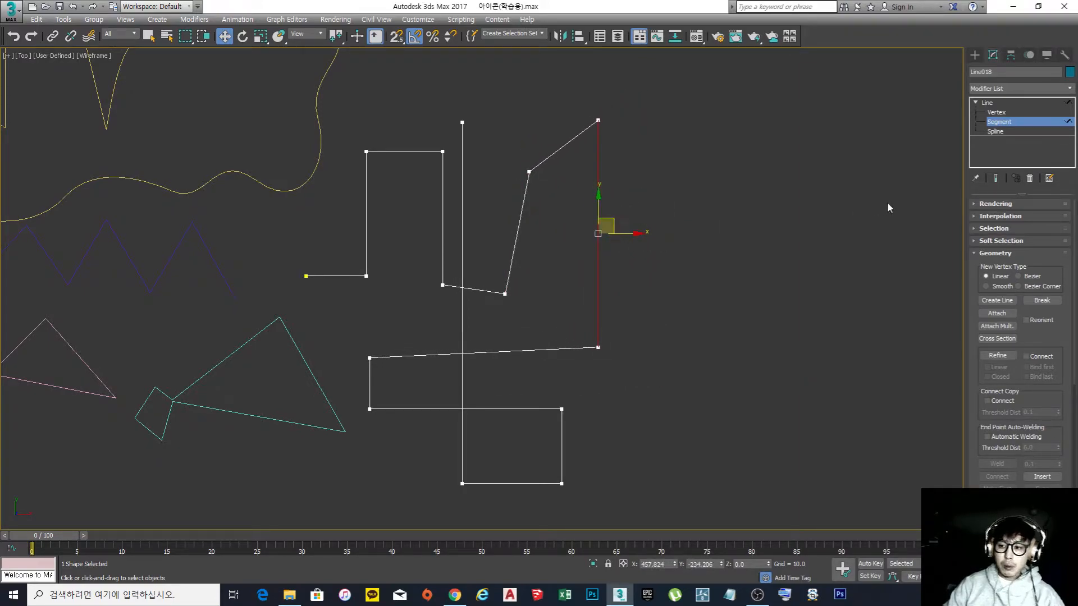
At Spline level, select the whole spline and copy it about 93 units to the right along X
click(1001, 131)
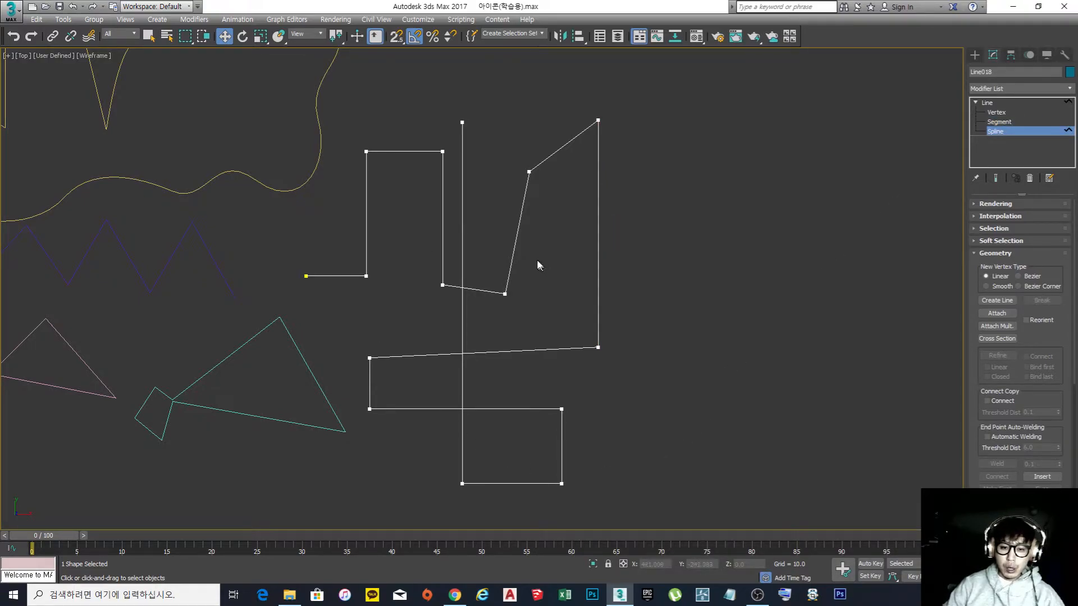
click(511, 258)
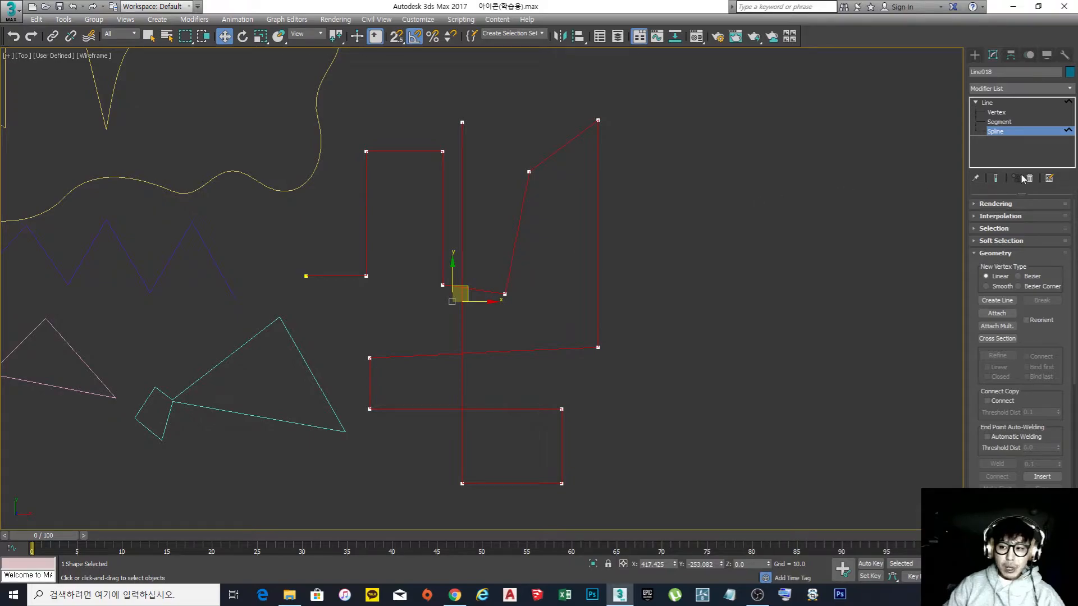
scroll(618, 312, up, 2)
scroll(617, 308, down, 3)
scroll(606, 310, up, 1)
shift+drag(446, 296, 785, 324)
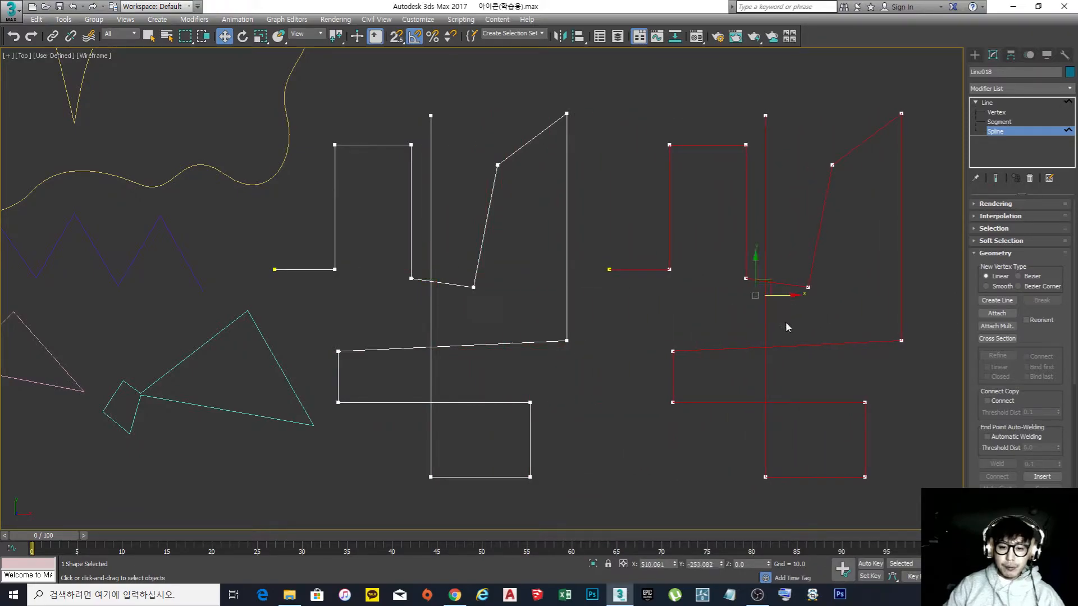
middle_drag(756, 328, 638, 333)
scroll(619, 330, down, 2)
scroll(679, 343, up, 2)
scroll(679, 340, down, 2)
middle_drag(713, 362, 684, 368)
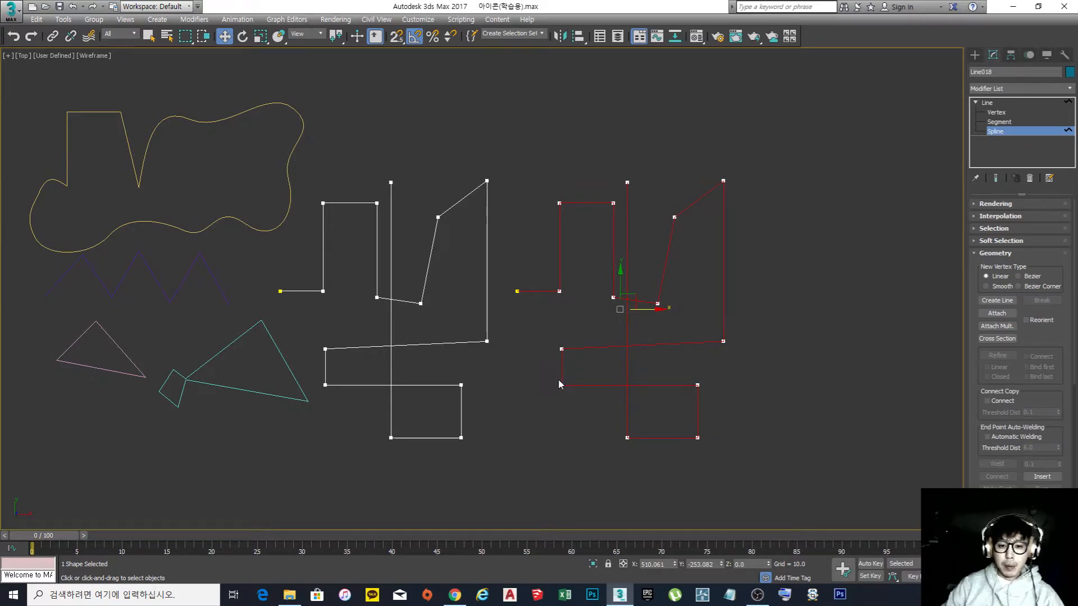
middle_drag(559, 384, 539, 365)
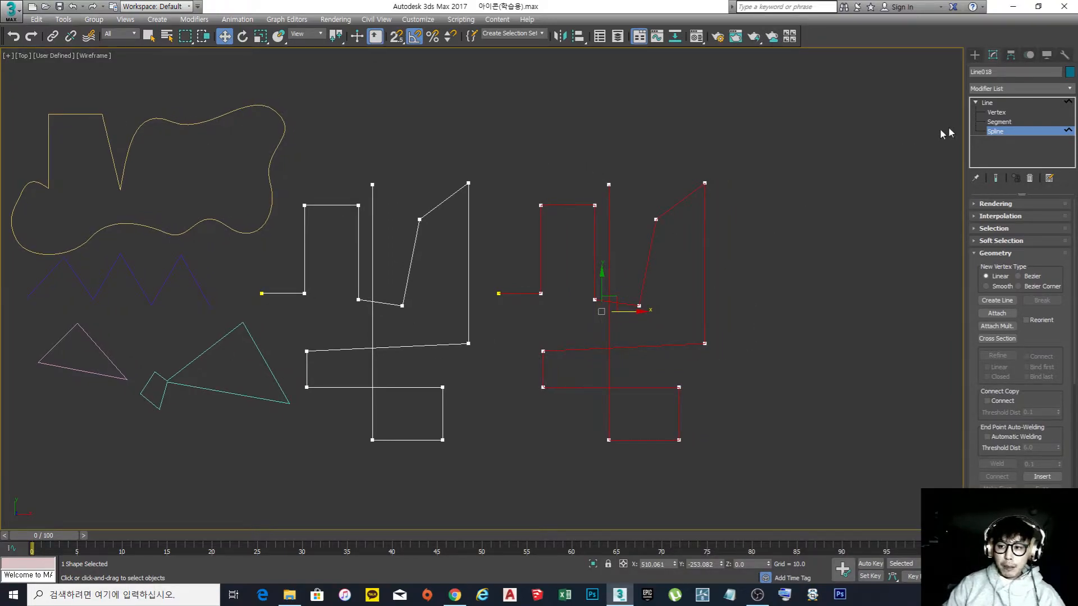
At Spline level, select the original spline and its copy in turn within the same line object
click(987, 103)
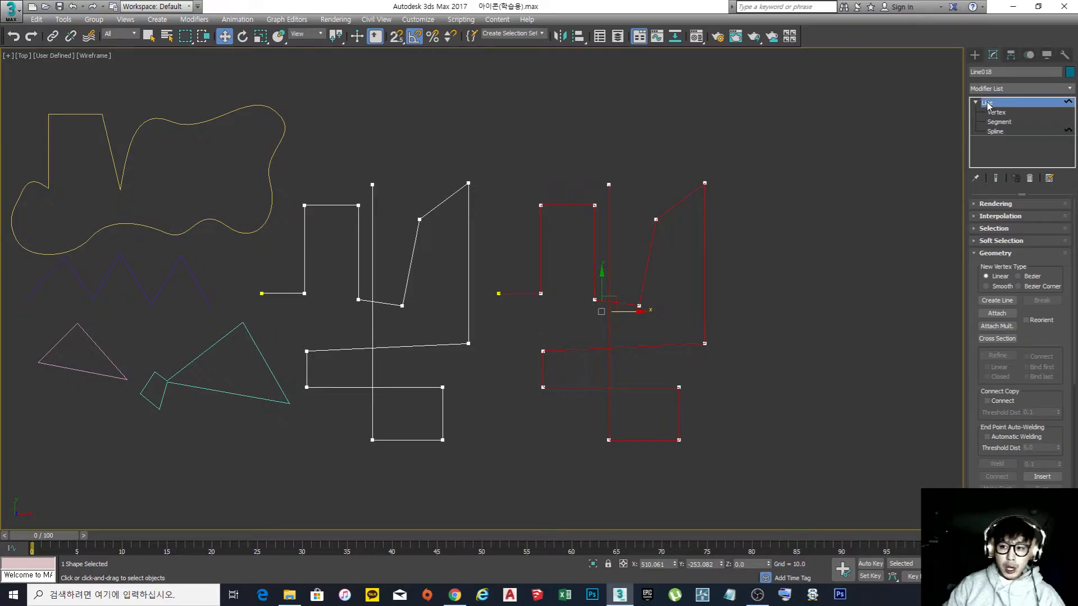
click(995, 131)
click(541, 263)
click(468, 281)
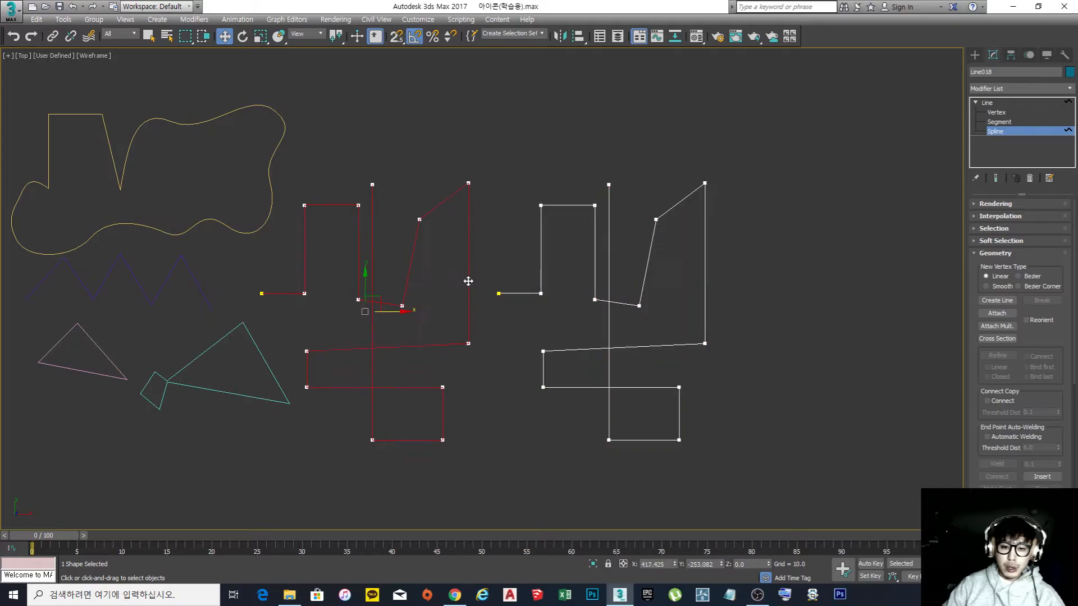
click(609, 272)
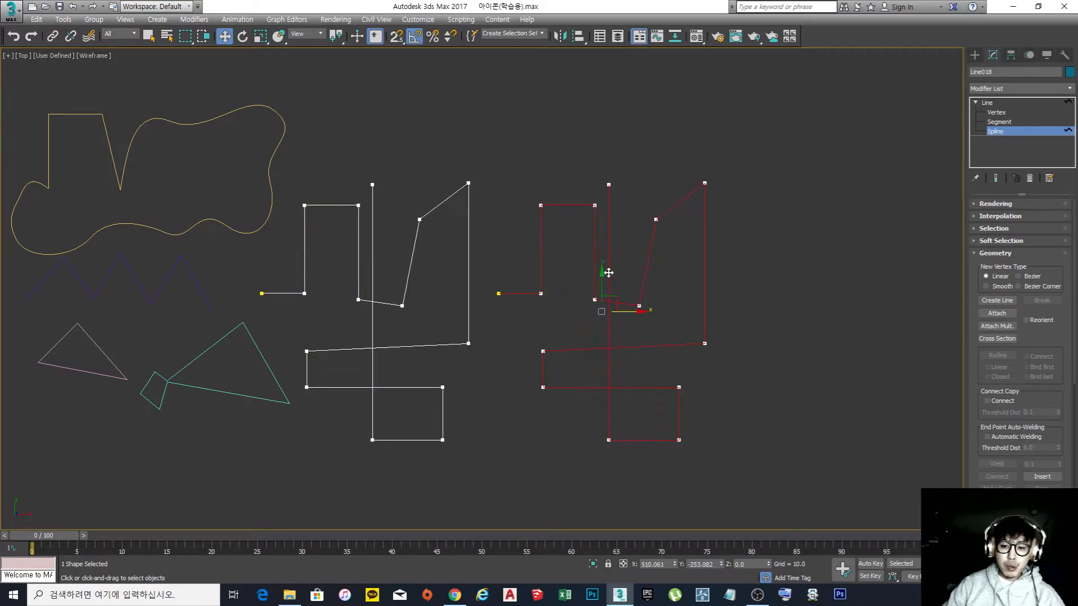
click(468, 276)
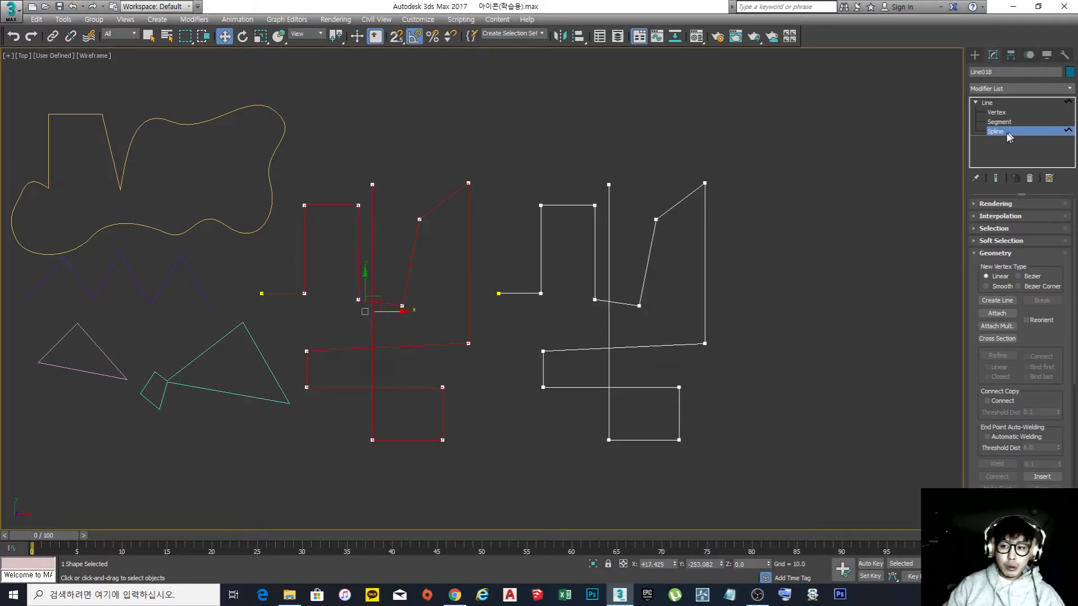
click(609, 245)
click(468, 260)
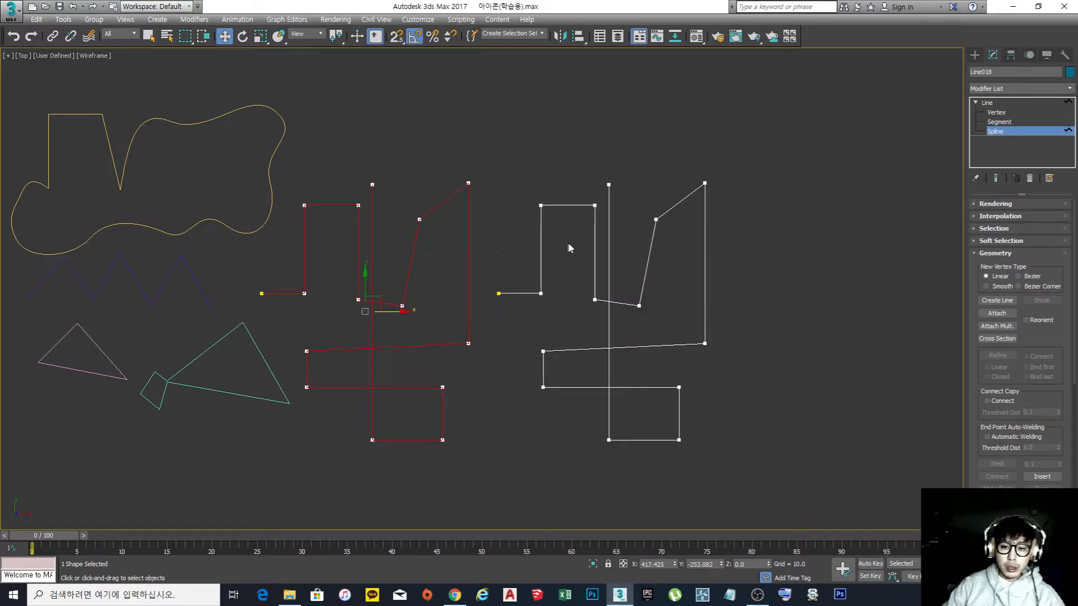
click(595, 246)
Return to the line's top level and select the original and copied outlines together as one object
click(974, 106)
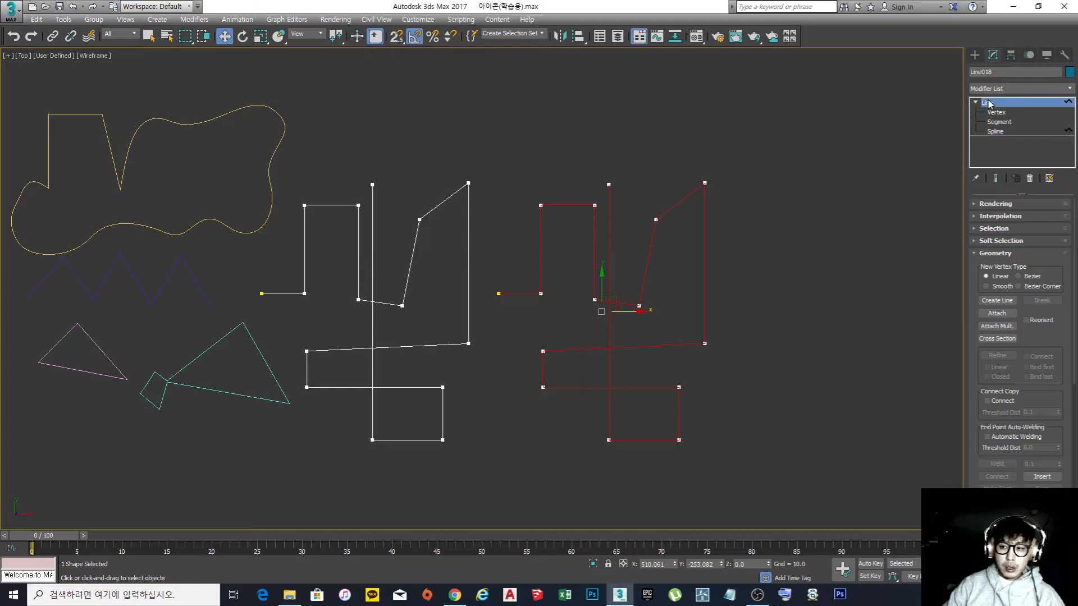
click(708, 221)
click(651, 245)
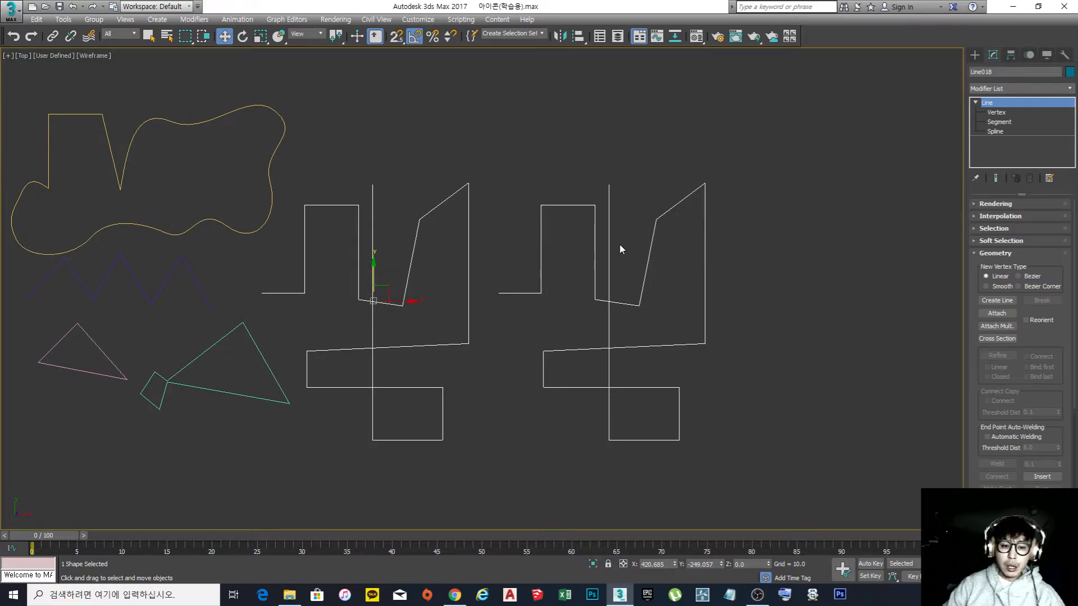
middle_drag(755, 194, 733, 206)
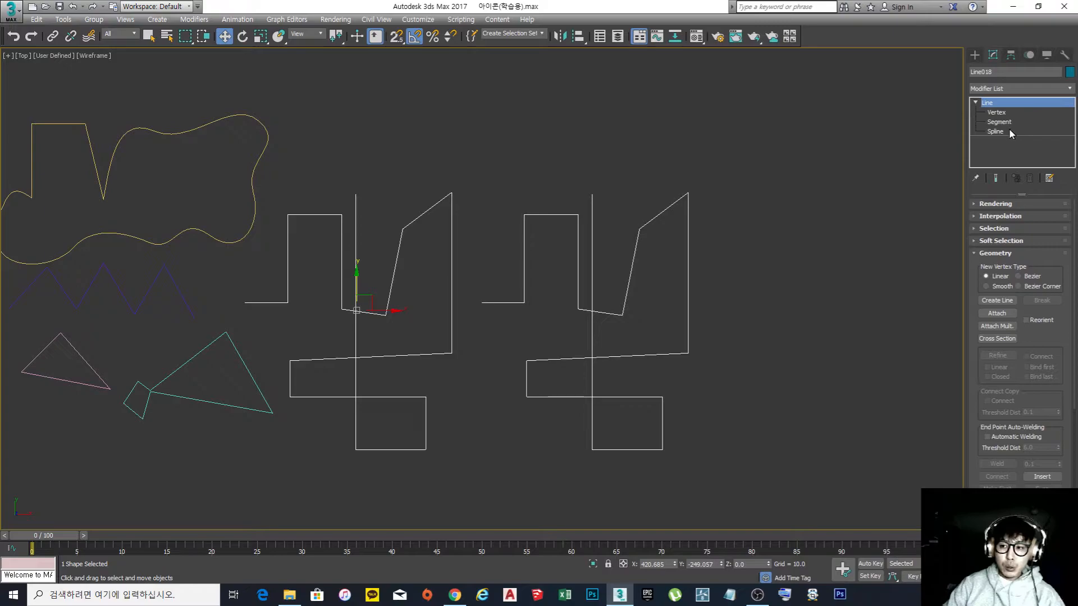
Select the two splines individually at Spline level again, and leave sub-object editing with the line deselected
click(995, 131)
click(577, 264)
click(450, 274)
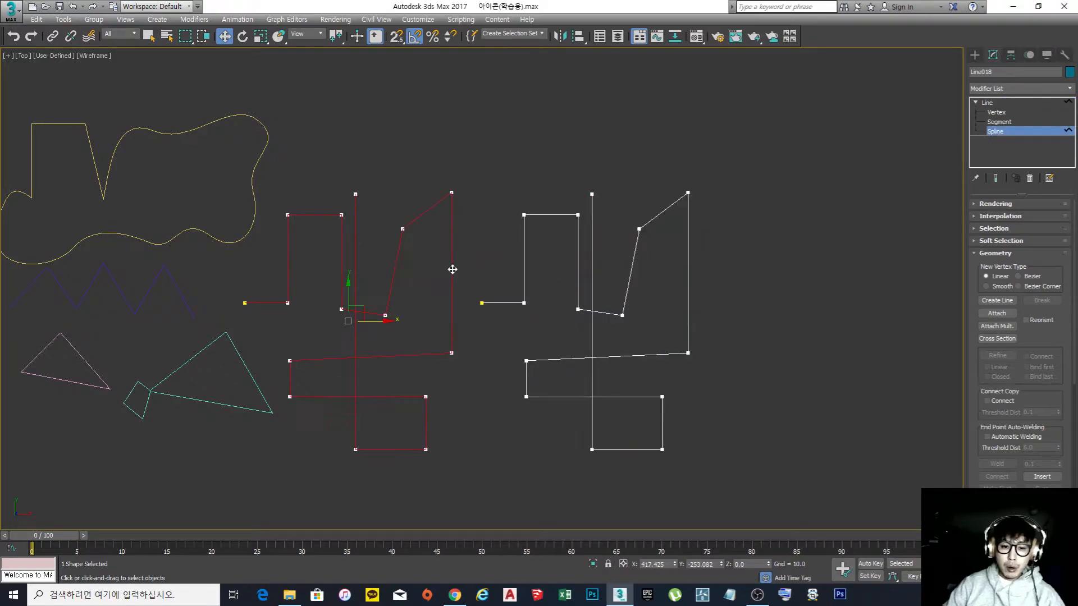
click(524, 269)
click(451, 268)
click(986, 102)
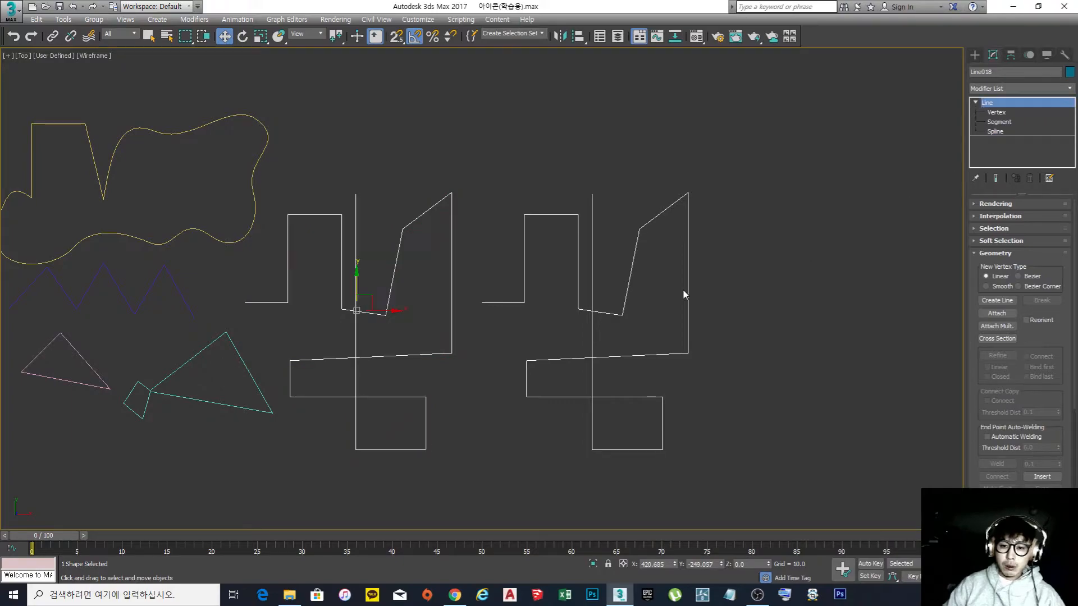
click(752, 279)
Draw an open stepped line of five horizontal and vertical segments in the empty area above the existing shapes
scroll(632, 238, down, 3)
scroll(595, 252, up, 2)
middle_drag(559, 263, 563, 296)
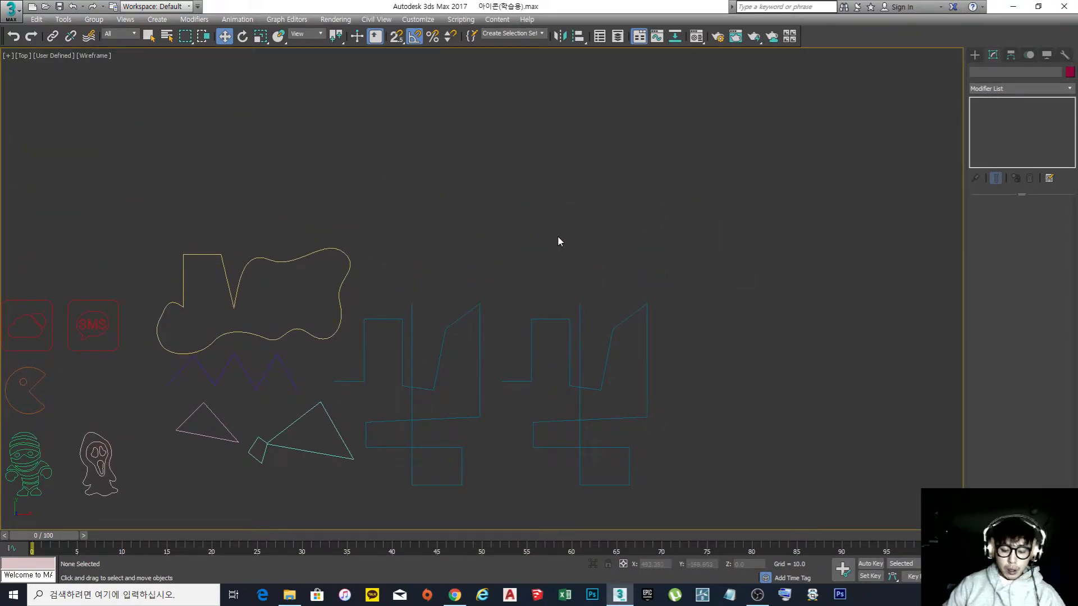
right_click(495, 216)
click(515, 166)
click(431, 242)
click(431, 120)
click(479, 120)
click(478, 251)
click(532, 250)
click(532, 137)
right_click(532, 137)
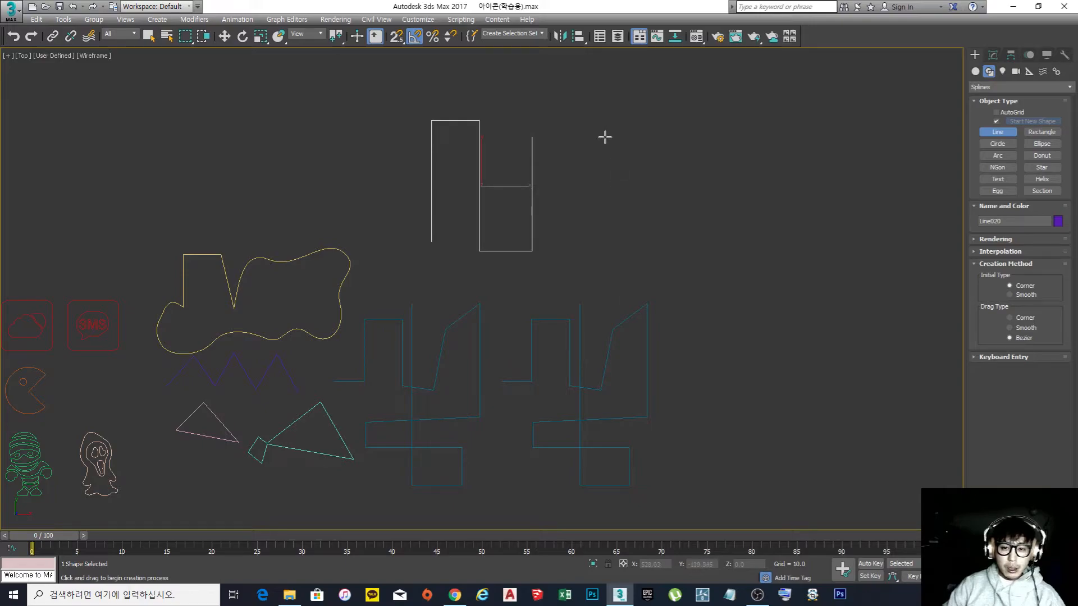
Copy the new stepped line as a separate object about 85 units to the right along X
key(w)
shift+drag(512, 185, 668, 207)
click(540, 345)
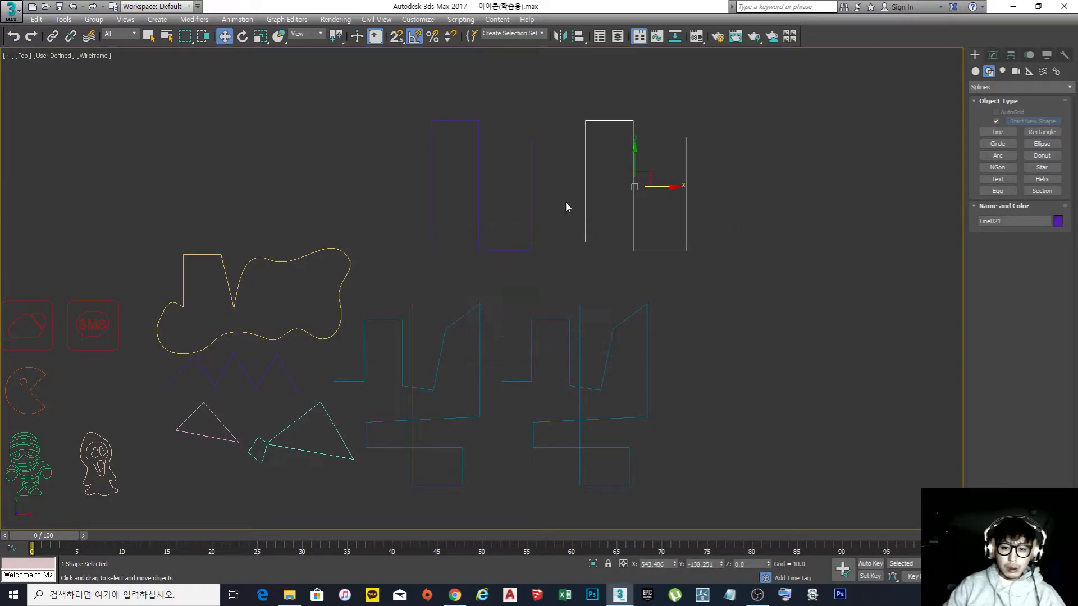
Select the stepped line and its separate copy in turn at object level, ending on the original
middle_drag(565, 201, 544, 283)
click(518, 289)
click(571, 286)
click(516, 291)
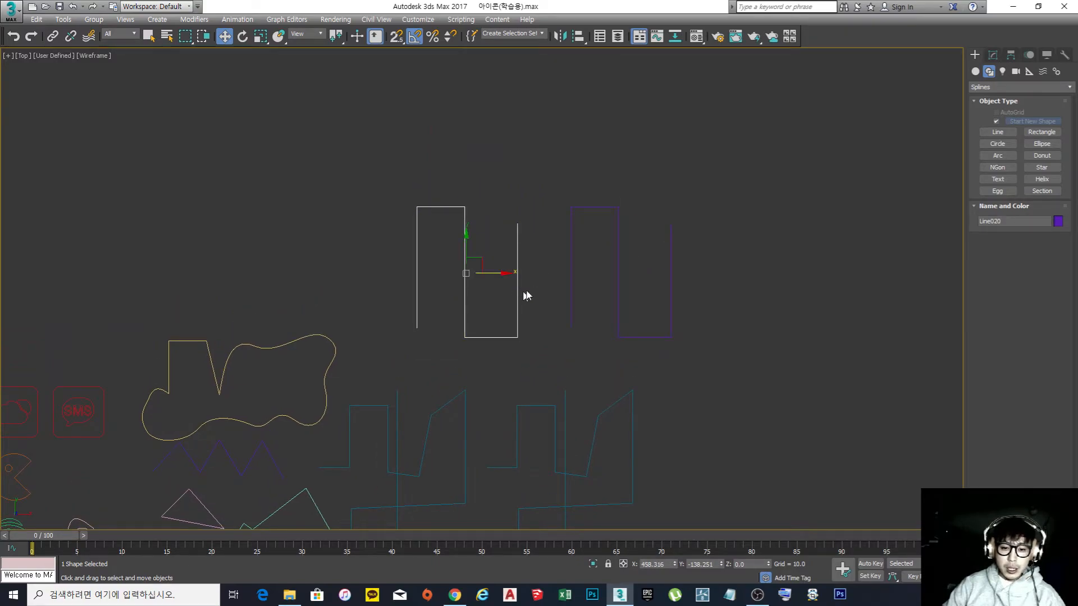
click(571, 287)
click(517, 308)
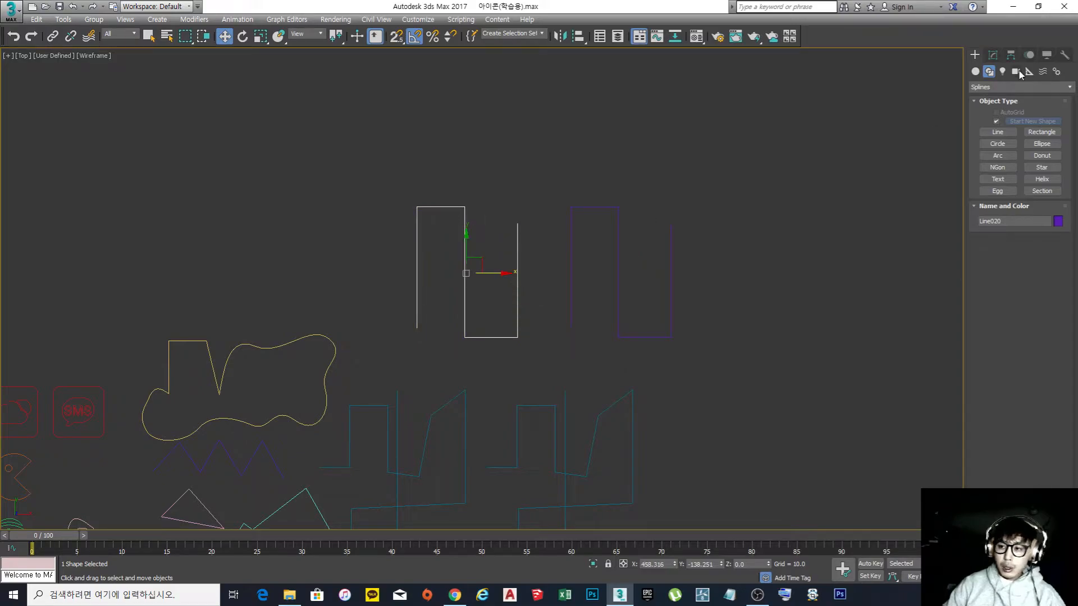
At Spline level, select the original stepped line's spline and copy it about 90 units upward along Y
click(992, 55)
click(974, 103)
click(992, 131)
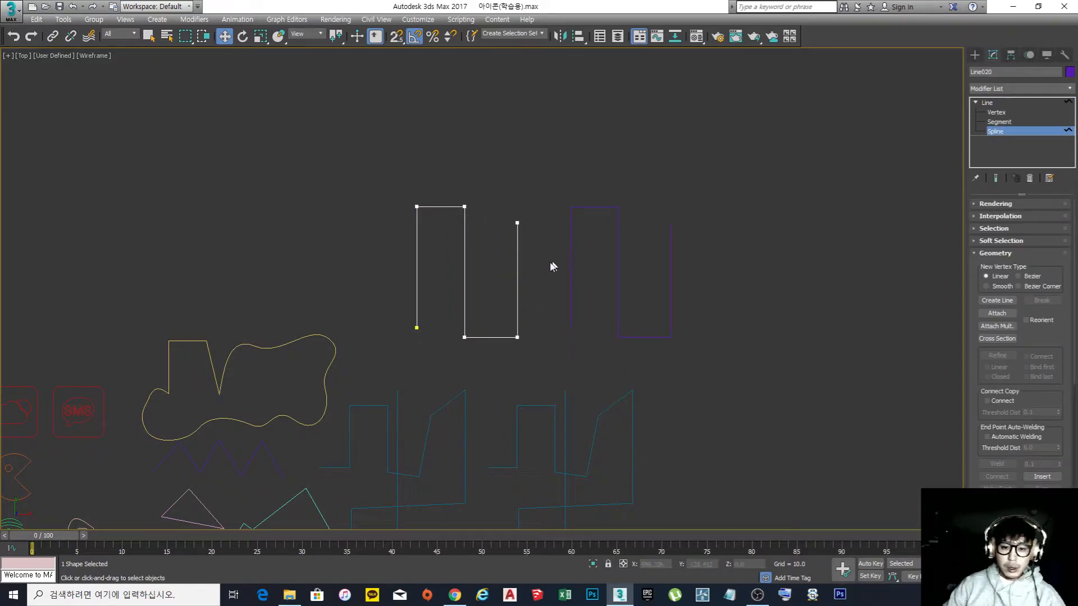
click(517, 274)
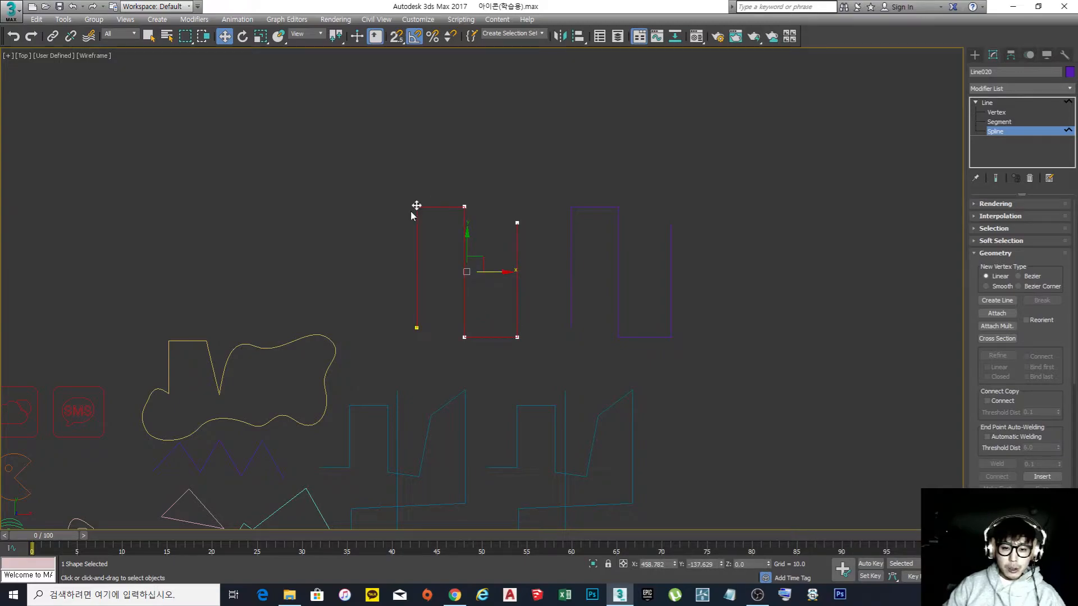
shift+drag(465, 250, 482, 88)
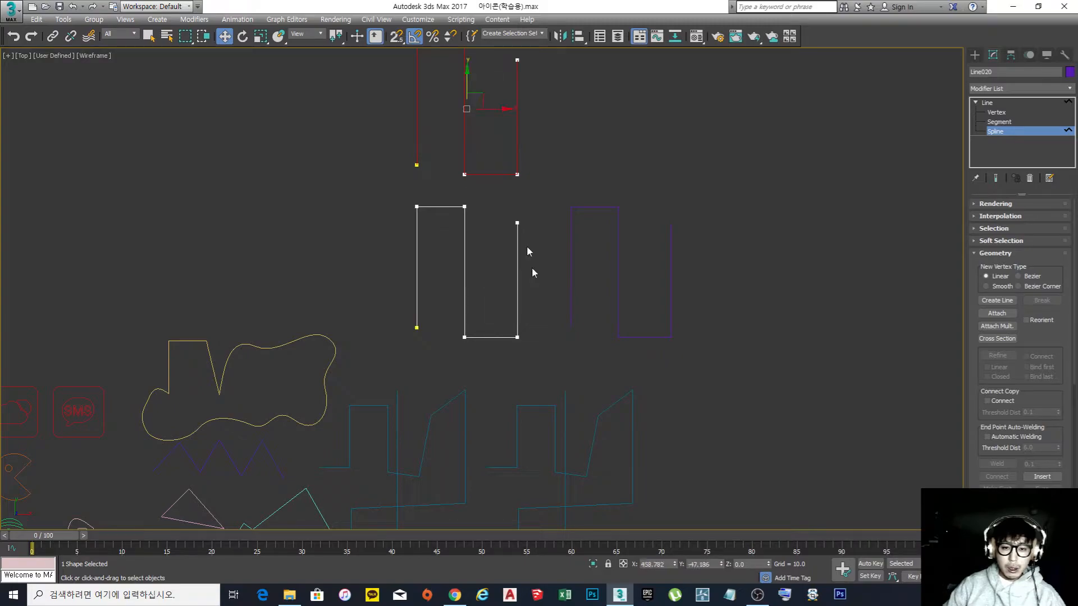
Return to the line's top level, and deselect and reselect the line to compare its two splines with the separate copy
middle_drag(519, 171, 484, 227)
click(986, 103)
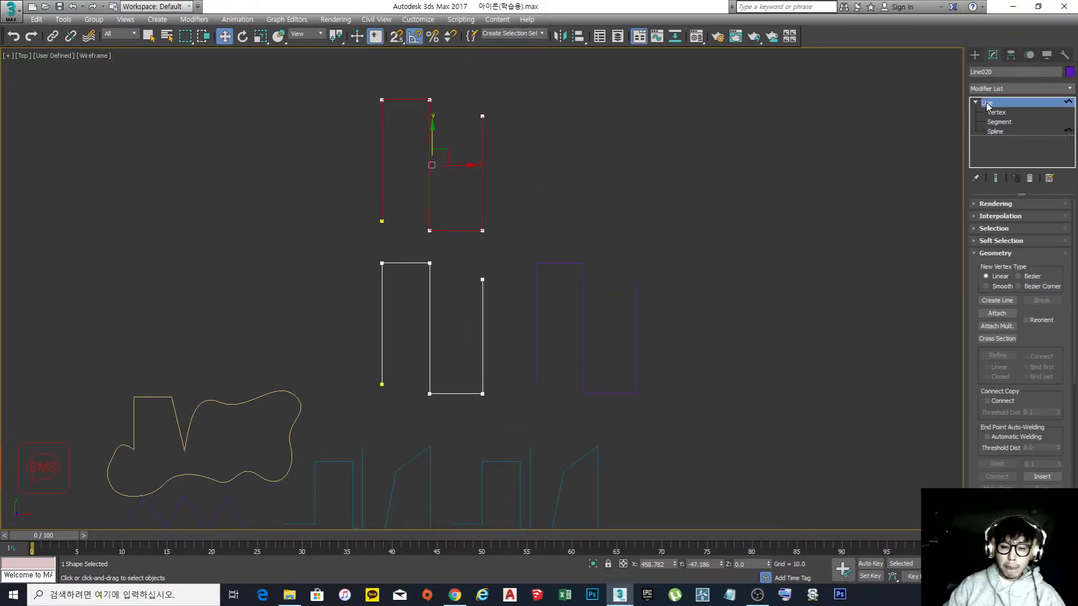
click(608, 236)
click(382, 216)
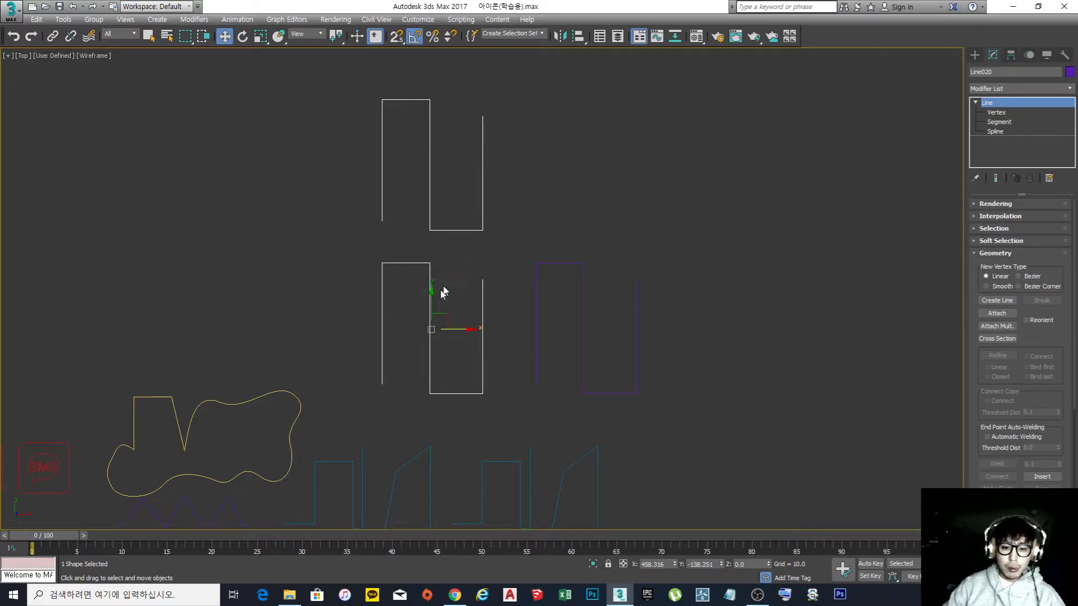
middle_drag(555, 286, 541, 258)
scroll(550, 234, down, 2)
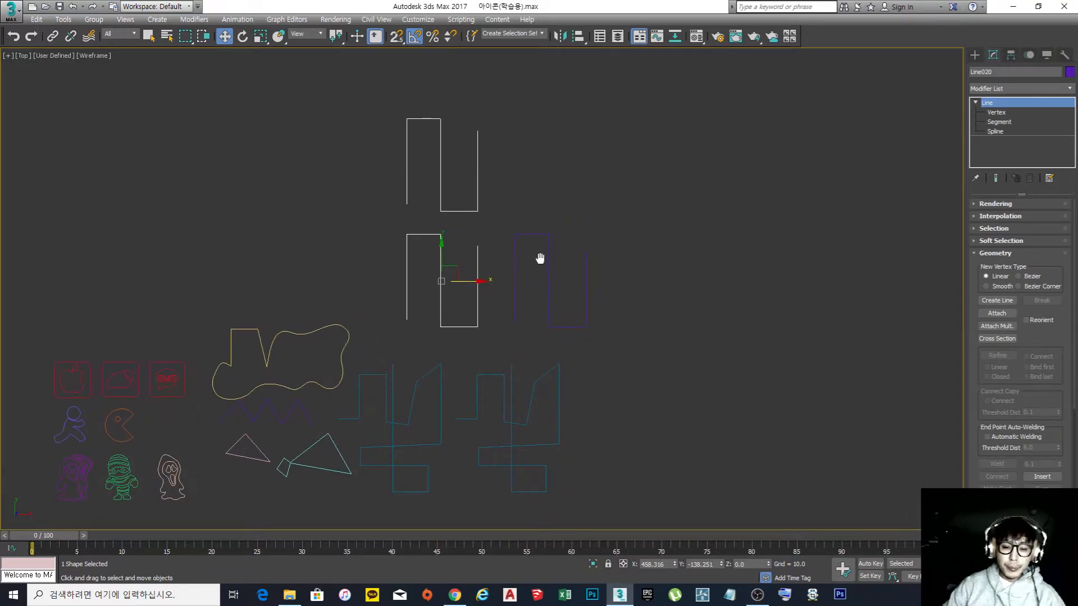
click(660, 337)
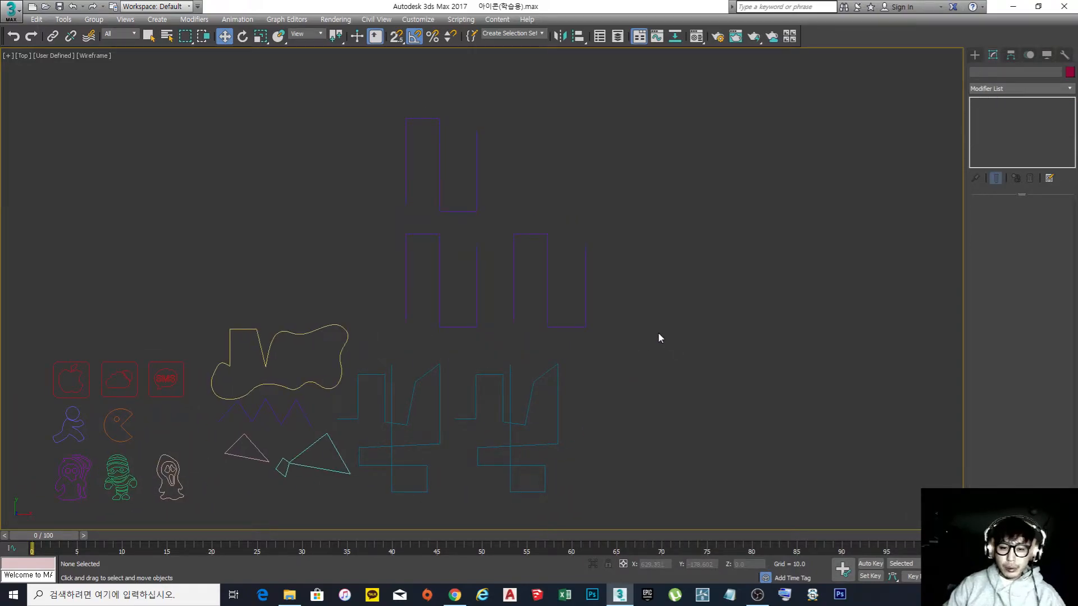
click(477, 270)
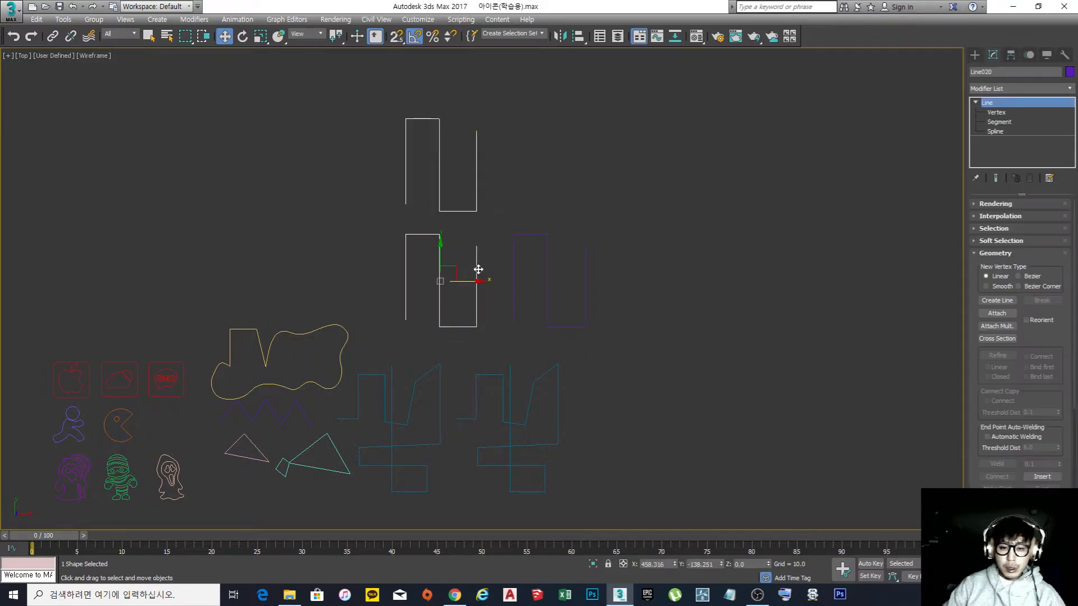
middle_drag(507, 212, 448, 243)
scroll(452, 212, up, 2)
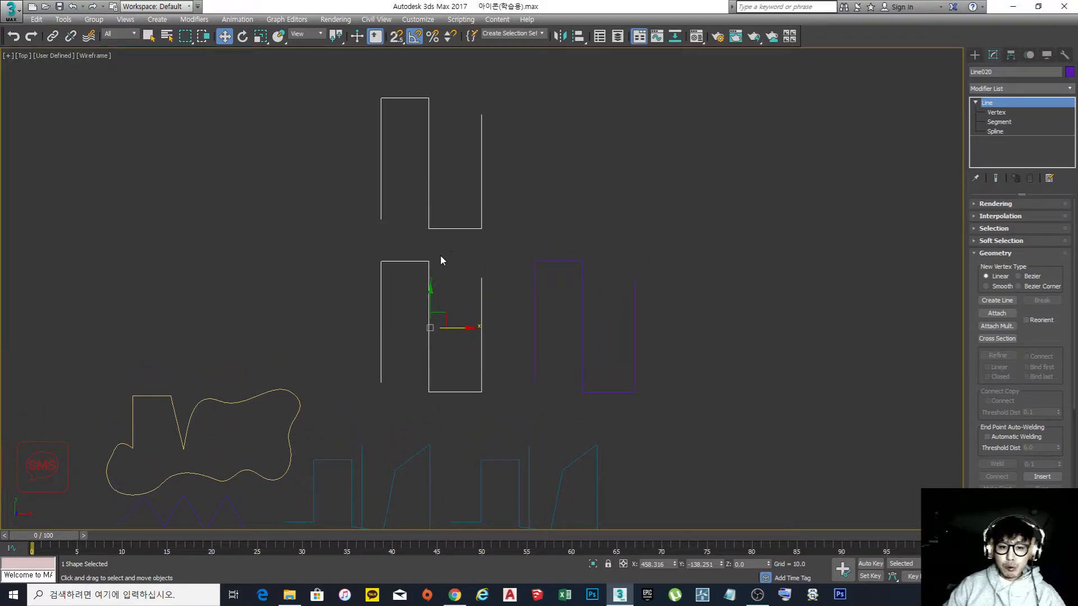
At Vertex level, select the lower spline's upper left corner vertex and convert it to Bezier Corner
click(995, 113)
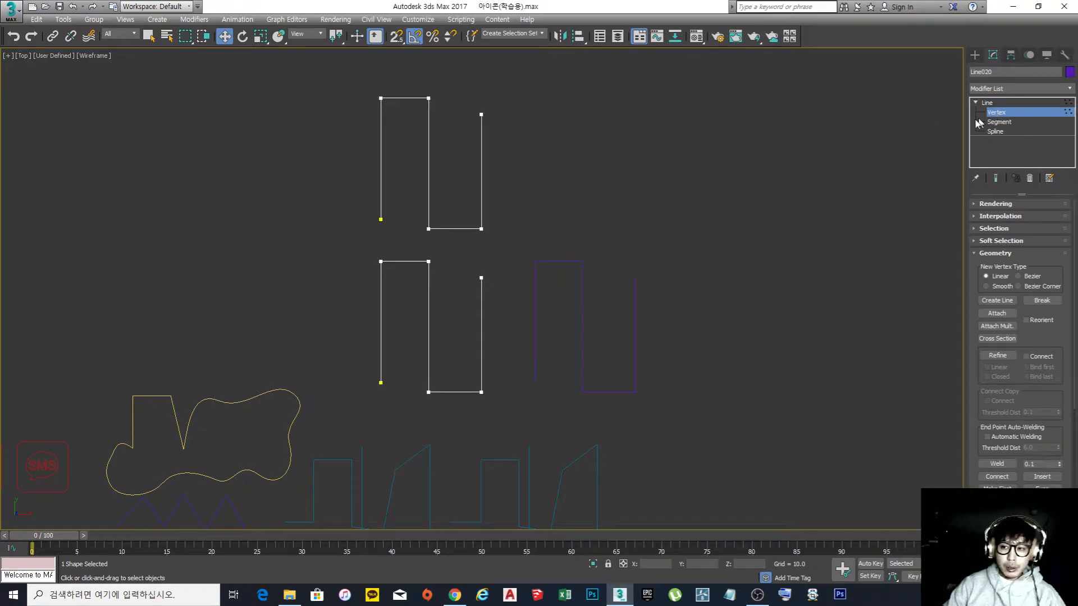
middle_drag(568, 171, 568, 200)
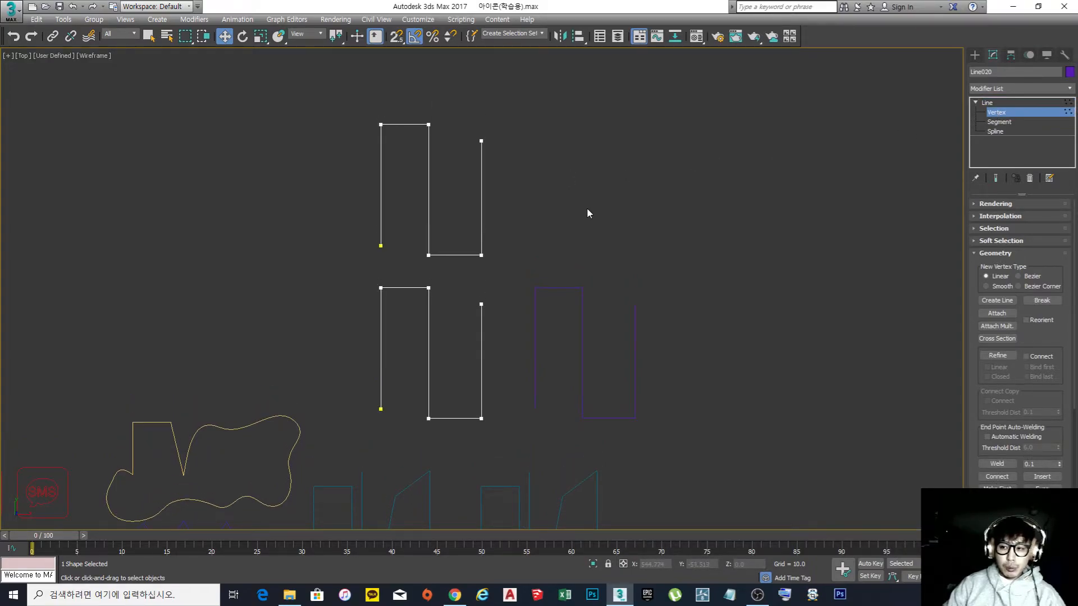
scroll(380, 287, up, 4)
drag(361, 272, 366, 284)
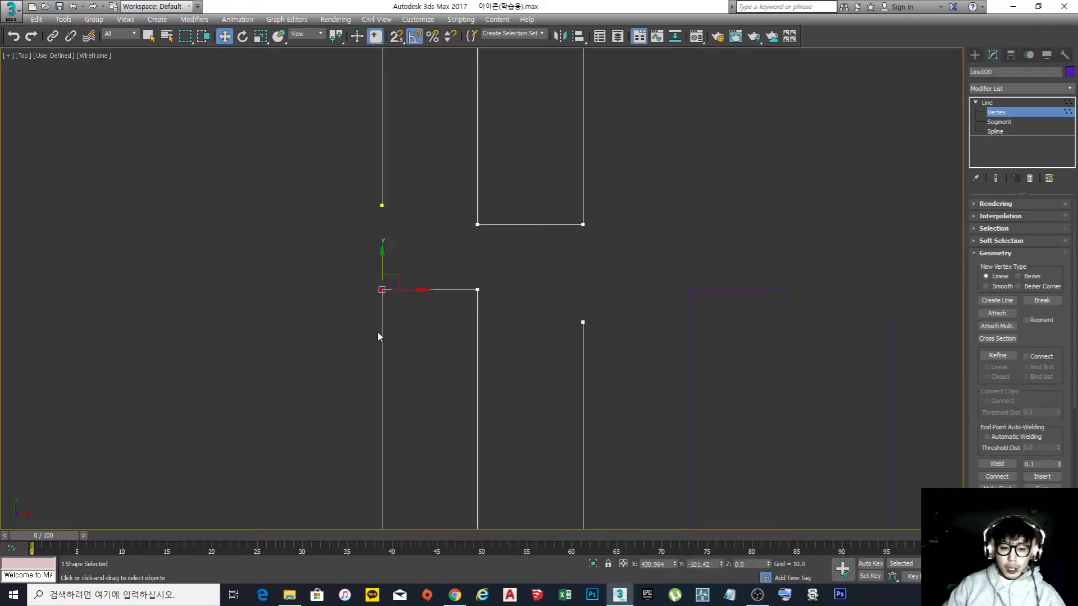
right_click(380, 286)
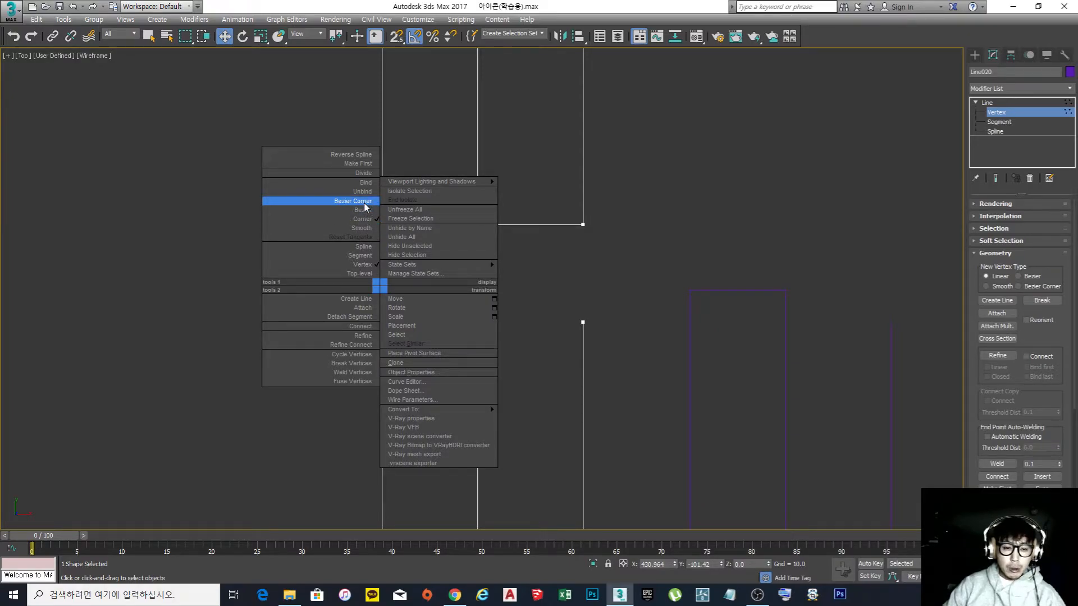
click(364, 202)
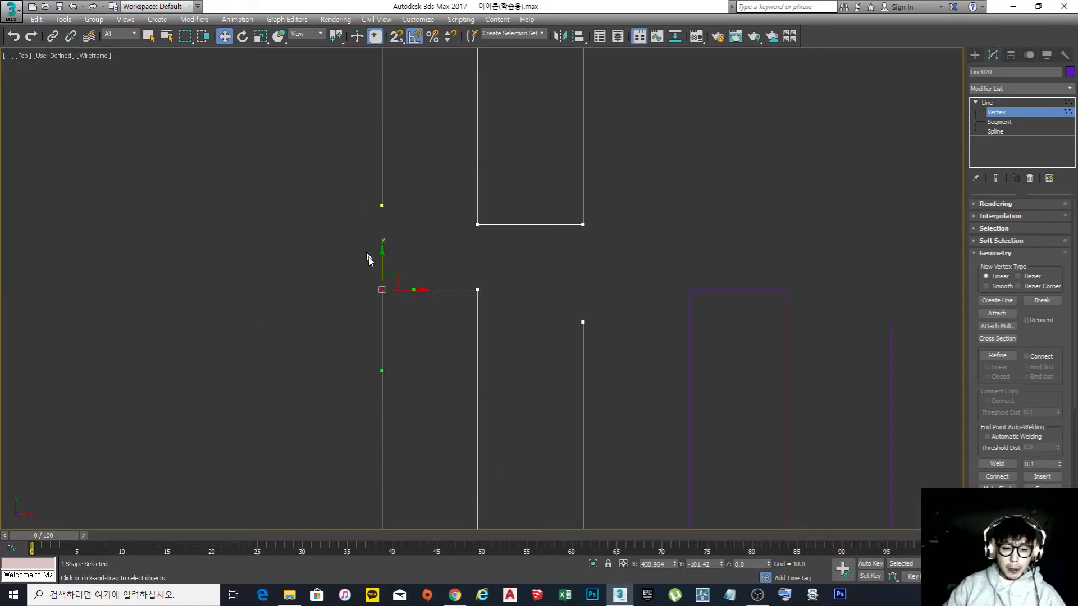
Reshape both sides of the Bezier Corner vertex independently, pulling one handle down to the right and the other out to the lower left
scroll(416, 340, up, 3)
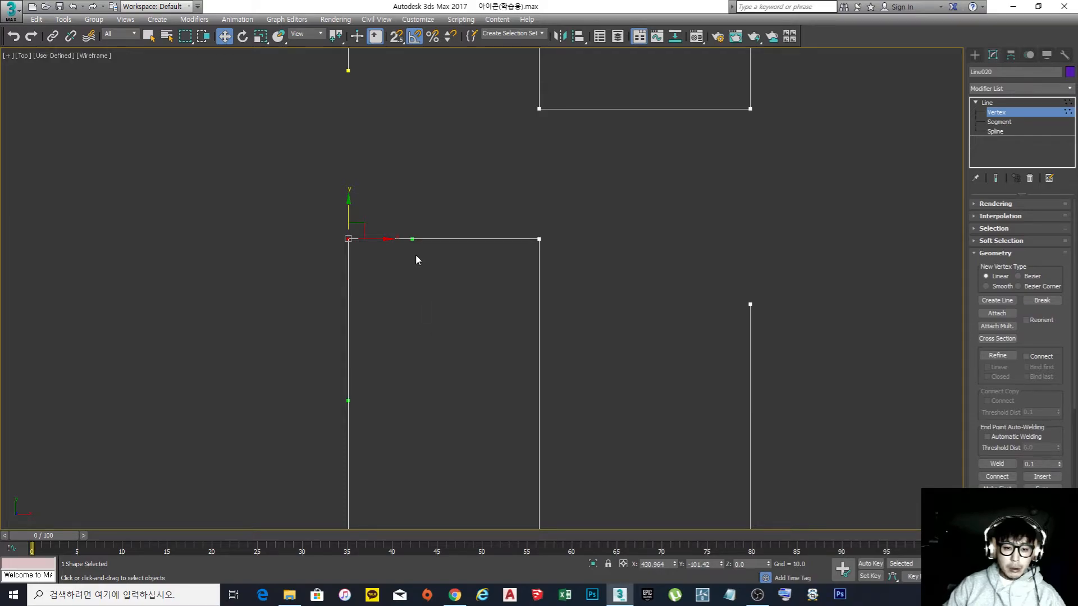
click(361, 225)
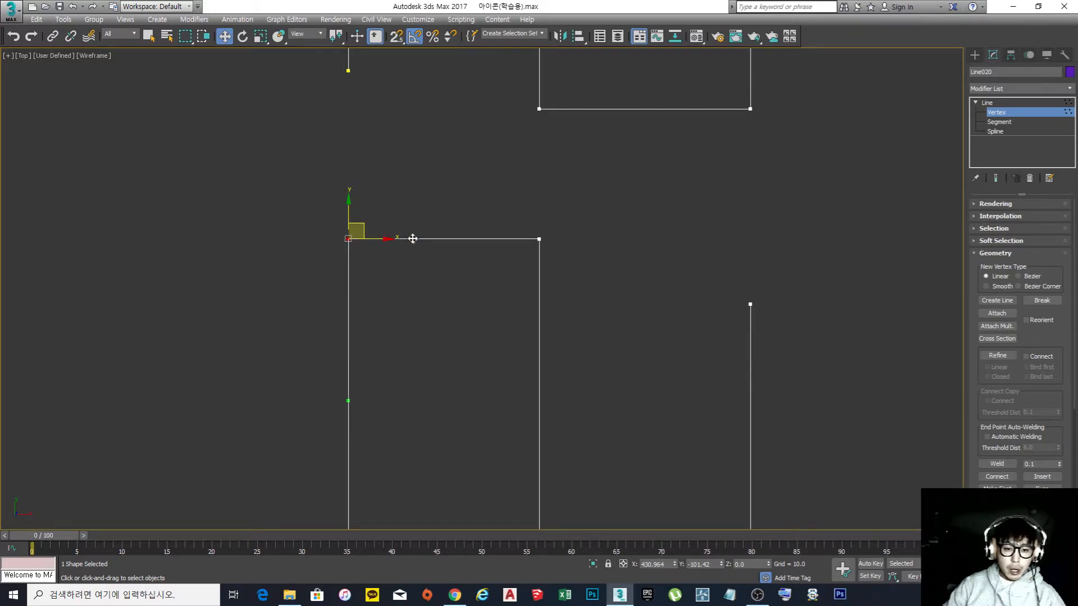
drag(411, 239, 397, 151)
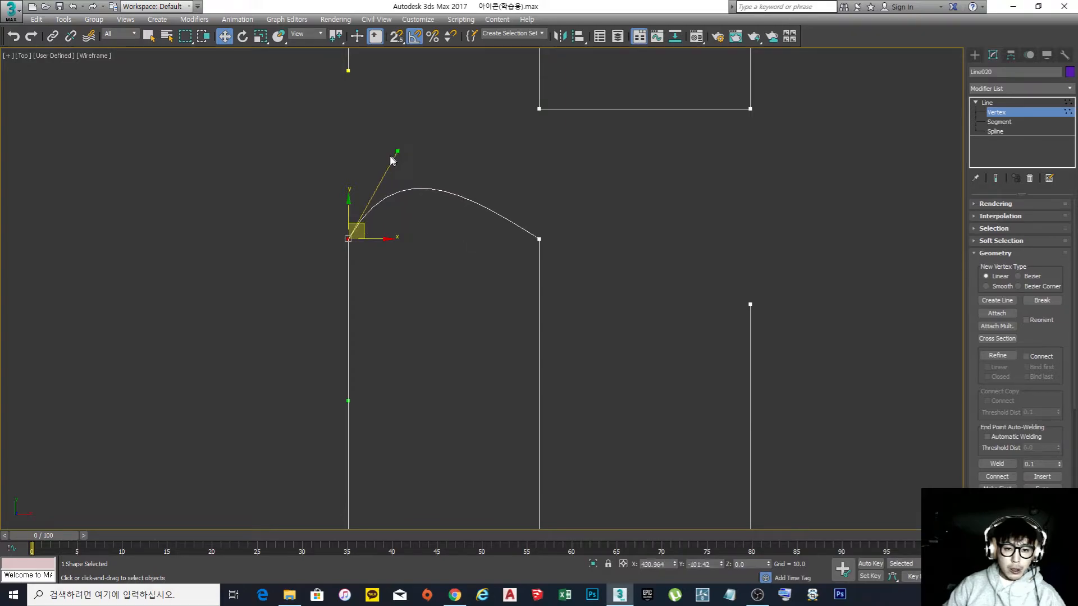
drag(399, 150, 430, 294)
drag(349, 399, 222, 329)
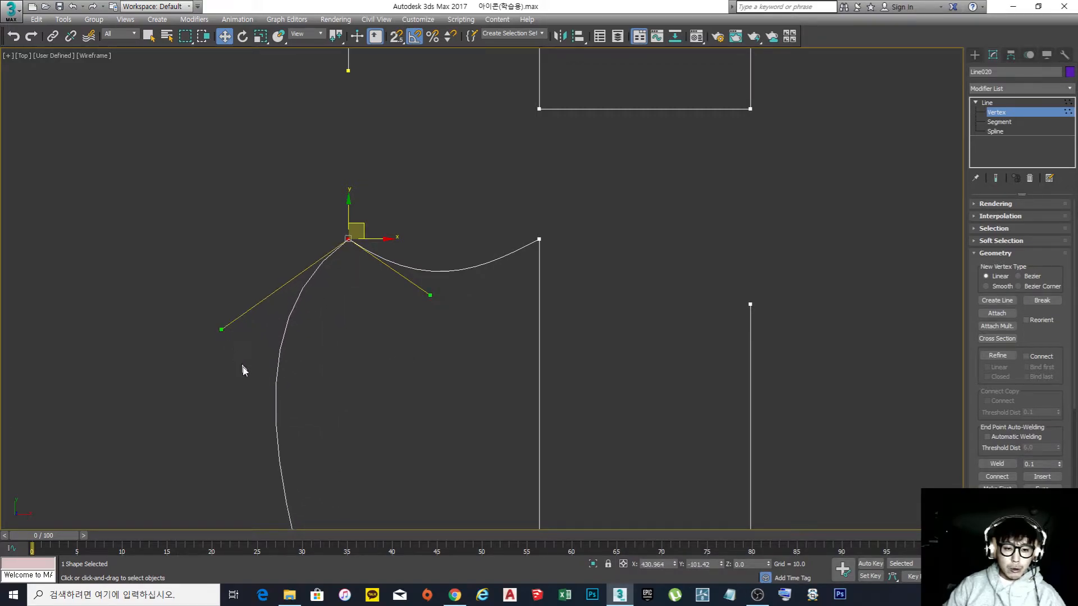
mouse_move(429, 297)
mouse_down()
mouse_move(440, 368)
mouse_move(435, 320)
mouse_move(397, 298)
mouse_move(420, 312)
mouse_up()
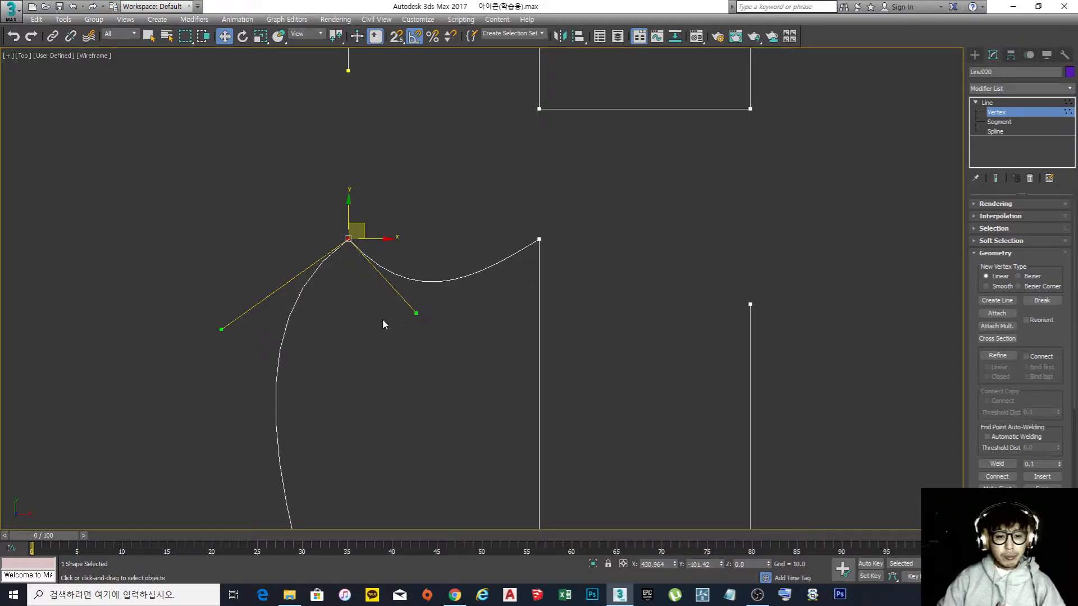
Convert the selected upper left vertex to Bezier and adjust its linked handles, shortening the right one and tilting both through the left one
right_click(348, 239)
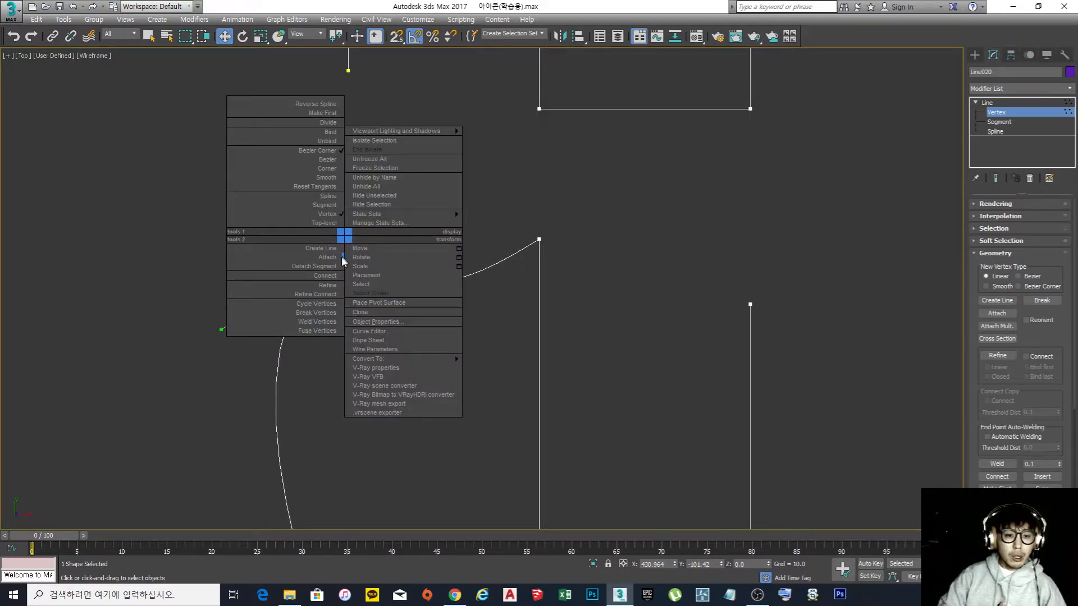
click(331, 159)
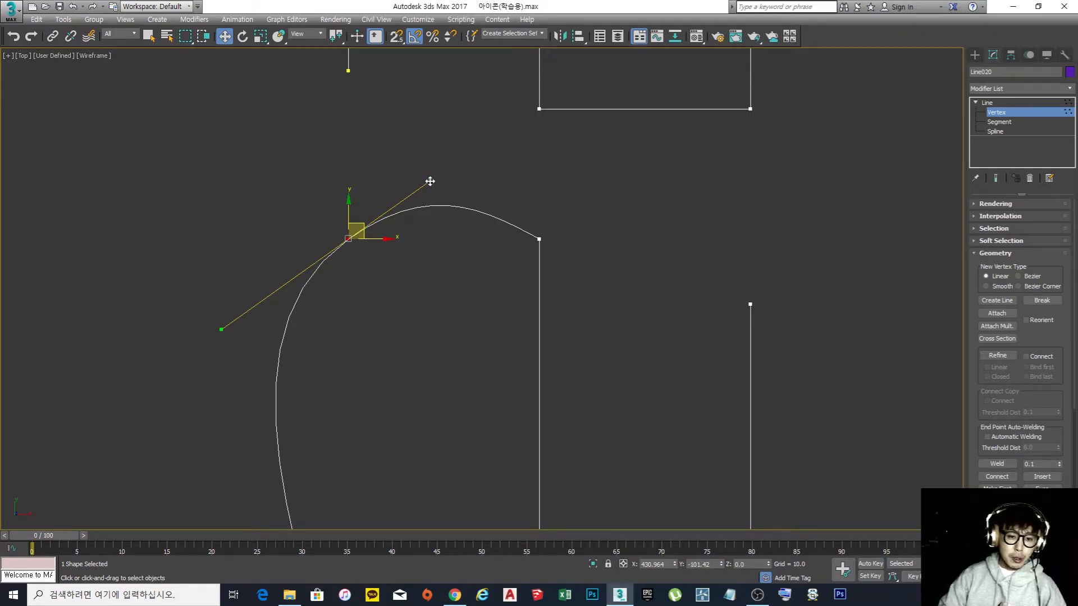
mouse_move(430, 180)
mouse_down()
mouse_move(436, 225)
mouse_move(497, 168)
mouse_move(385, 214)
mouse_move(425, 184)
mouse_up()
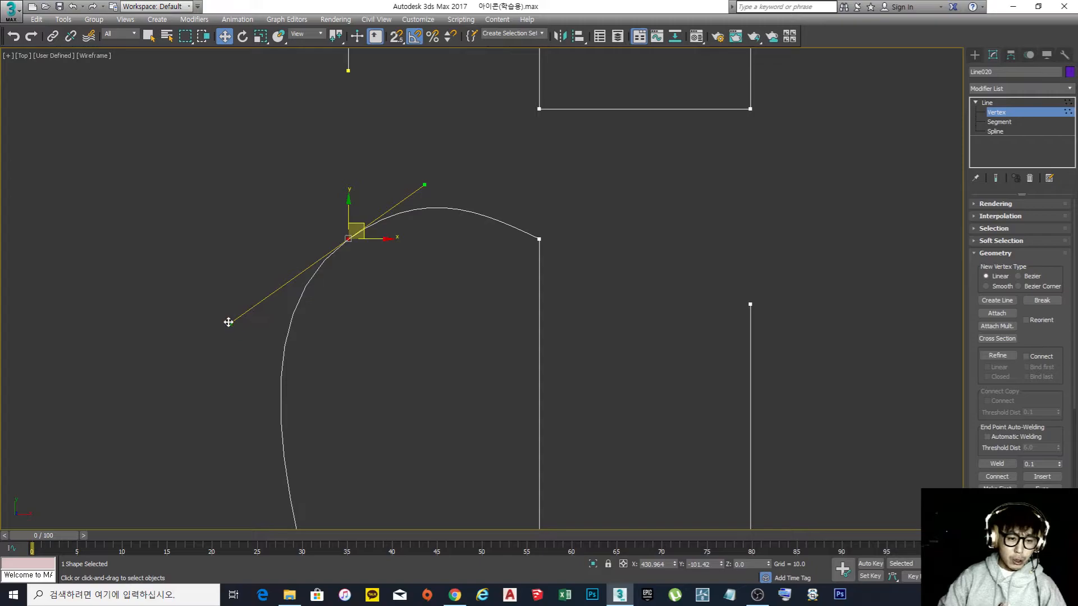
mouse_move(228, 320)
mouse_down()
mouse_move(279, 287)
mouse_move(227, 331)
mouse_move(291, 281)
mouse_move(241, 328)
mouse_up()
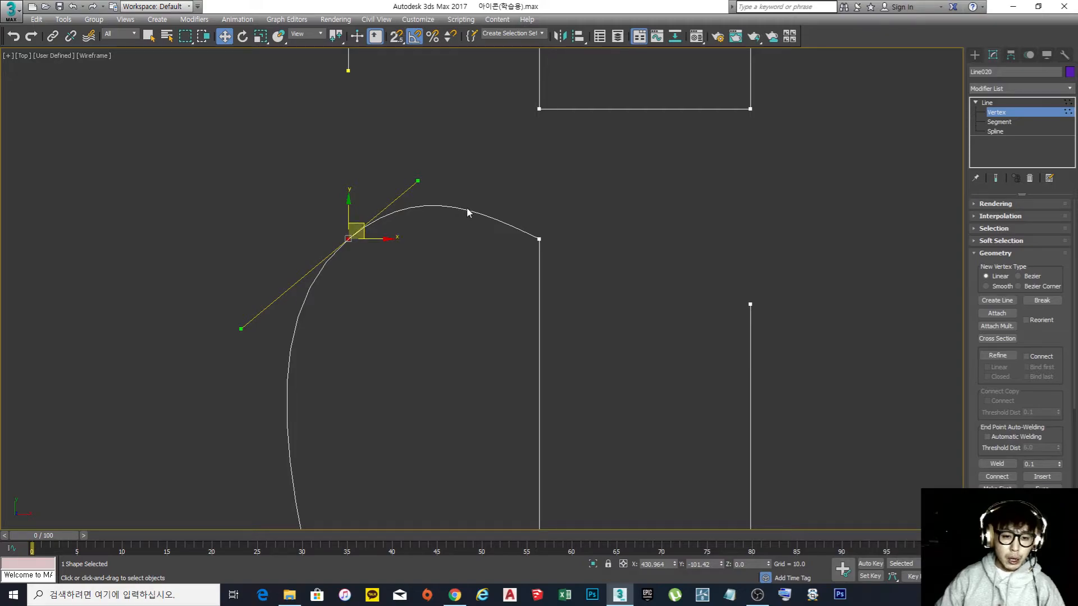
Convert the vertex to Bezier Corner and pull its right handle down so the top segment sags independently of the left side
right_click(342, 241)
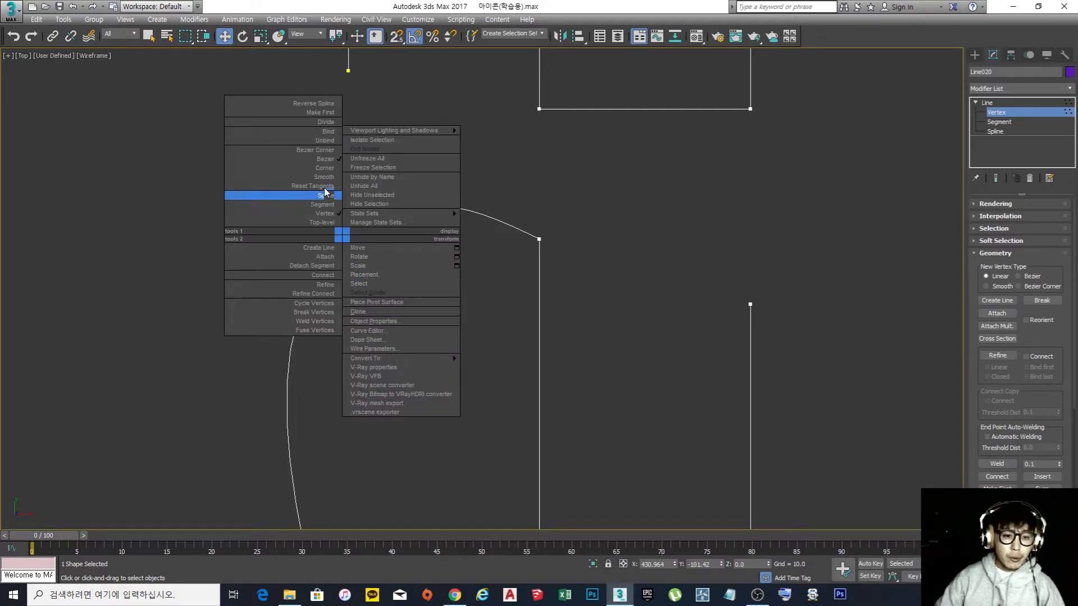
click(325, 152)
drag(420, 182, 455, 321)
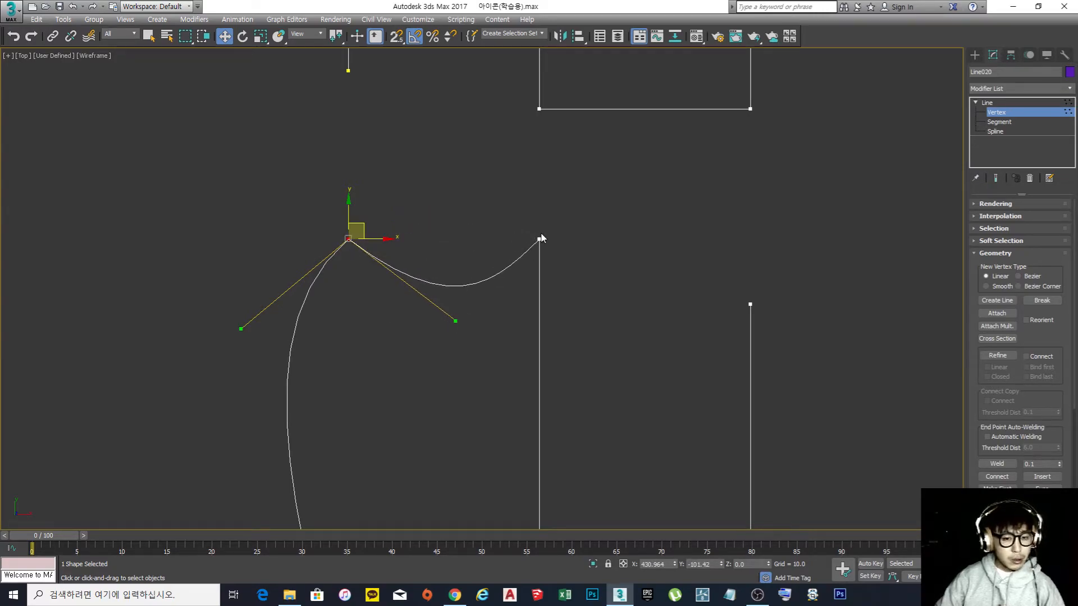
drag(454, 318, 438, 300)
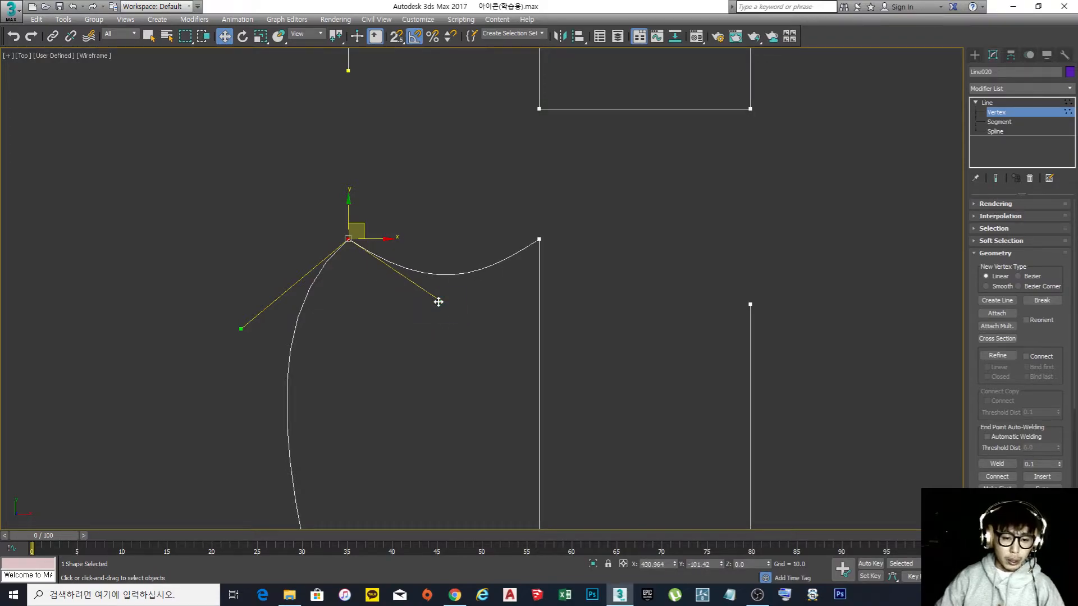
Convert the vertex back to Bezier and move its lower left handle slightly inward to steepen the shared tangent
right_click(349, 236)
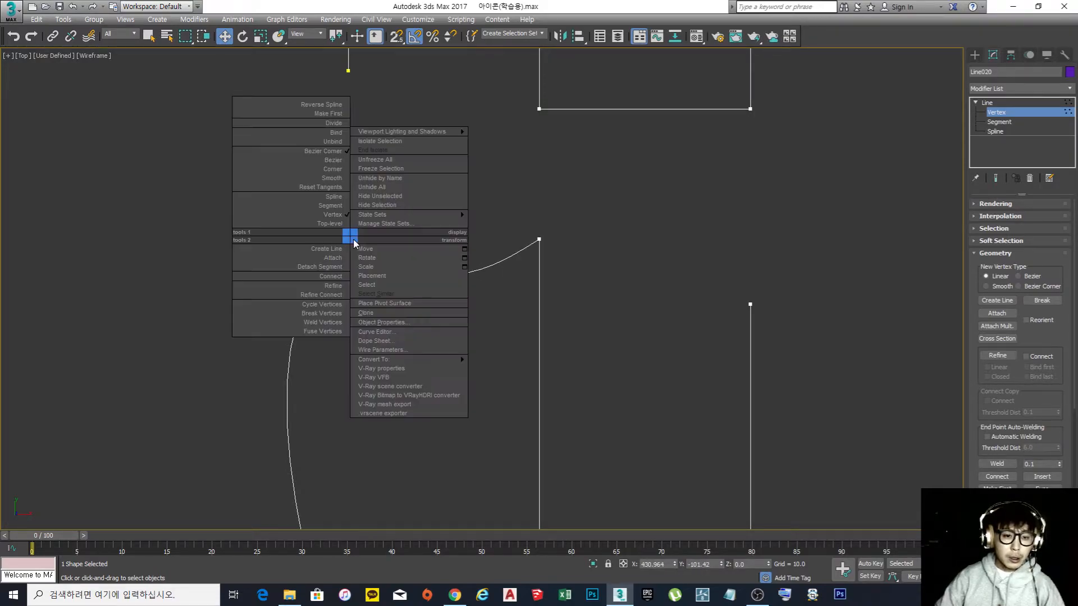
click(340, 161)
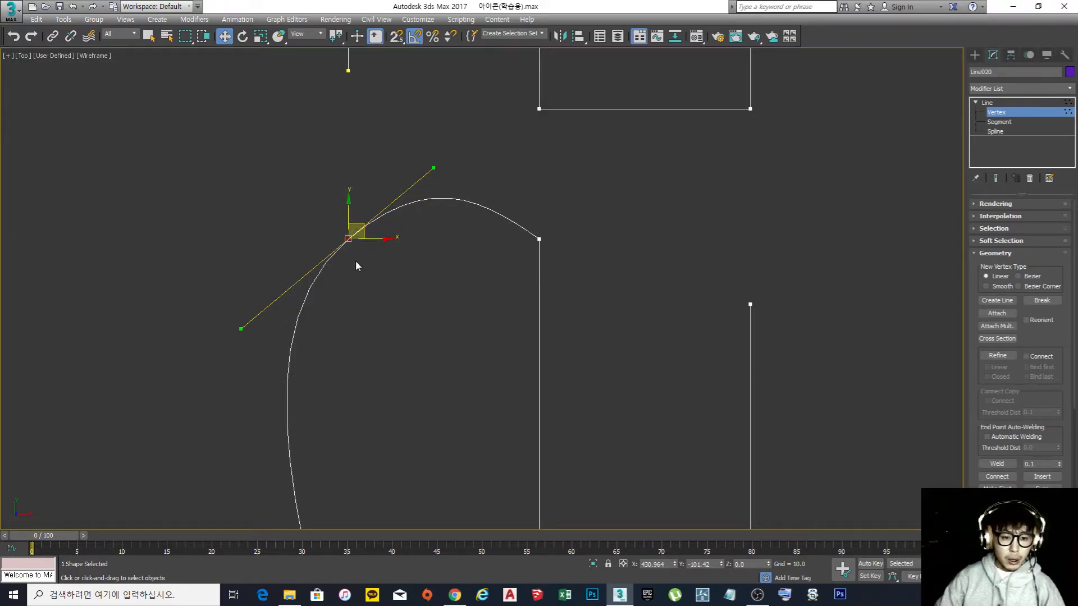
drag(241, 328, 266, 326)
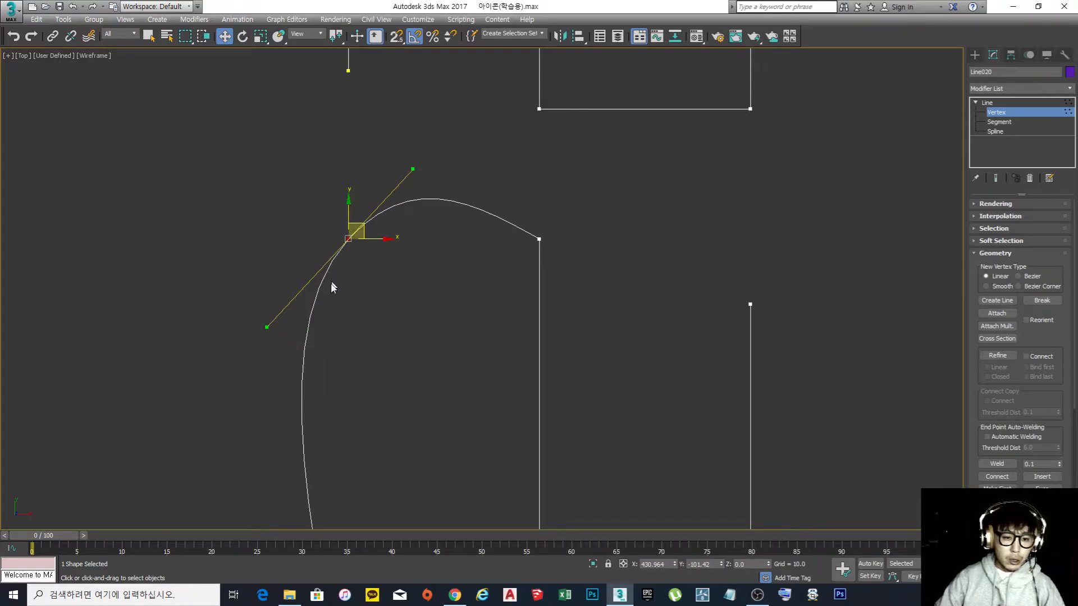
Switch the vertex to Bezier Corner and back to Bezier without moving its handles
right_click(348, 233)
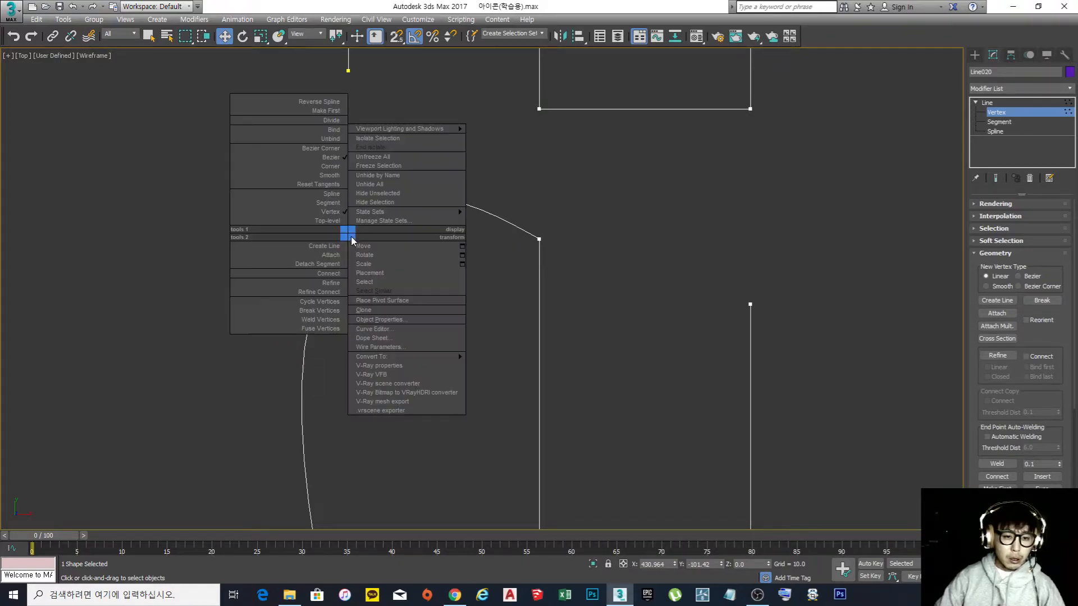
click(335, 150)
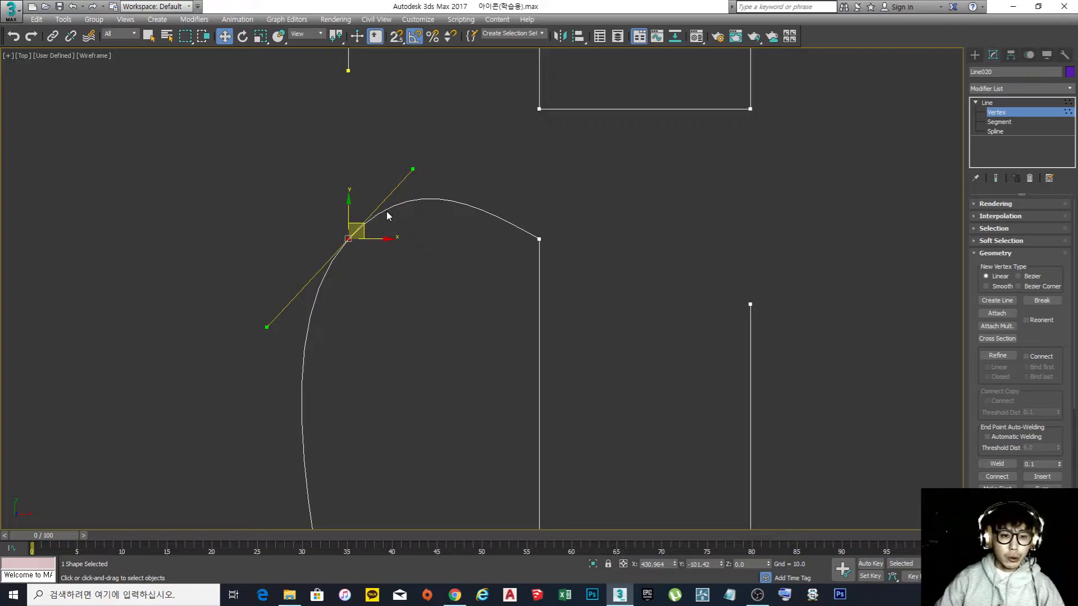
right_click(342, 235)
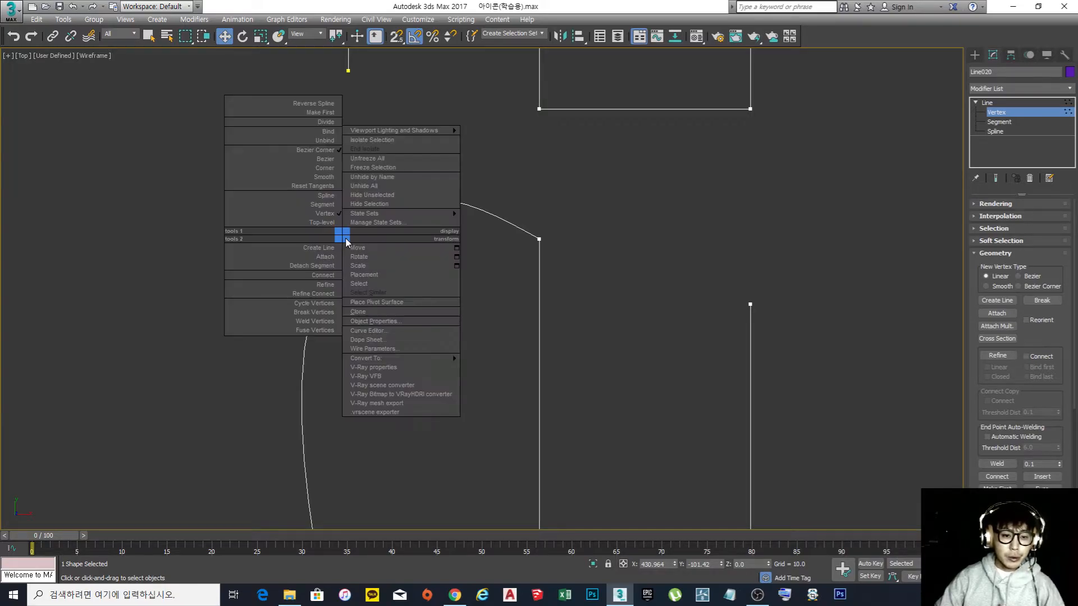
click(325, 159)
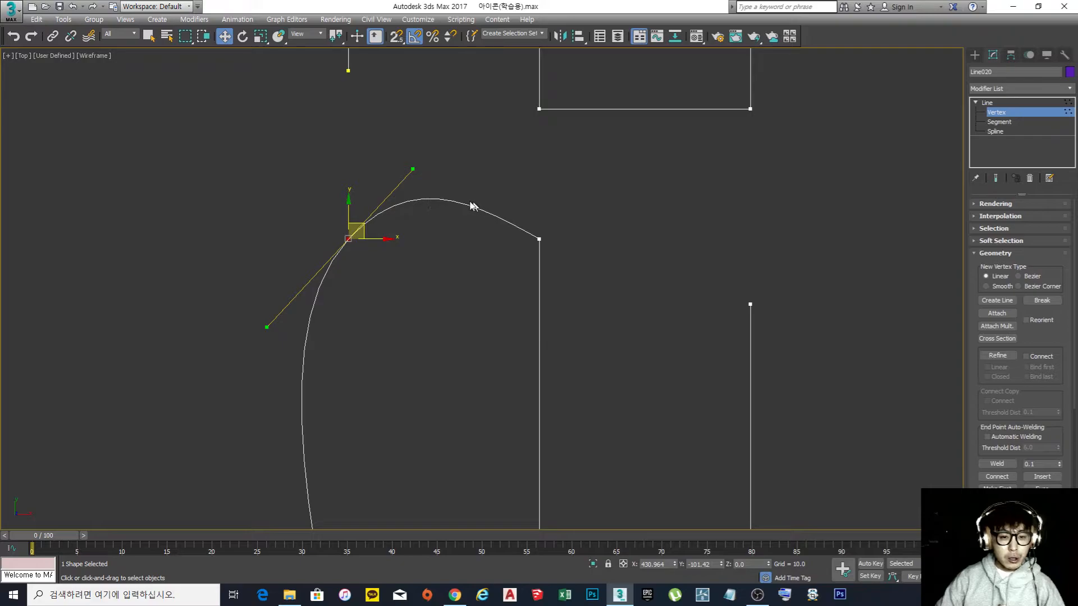
Convert the vertex to Bezier Corner and pull its upper right handle below the vertex to bend the top segment downward
right_click(346, 242)
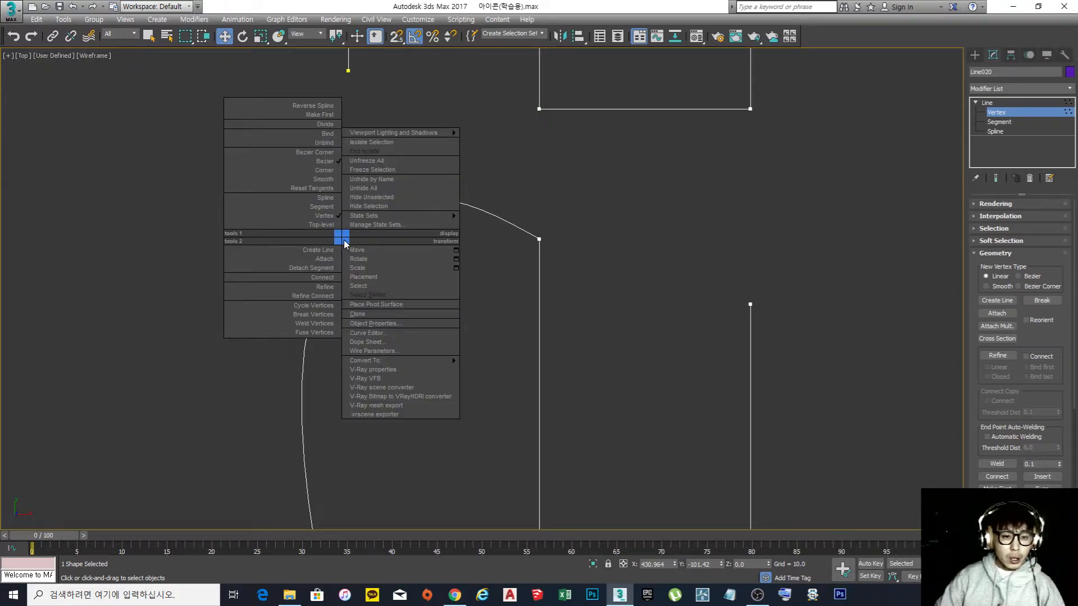
click(320, 152)
drag(415, 168, 436, 287)
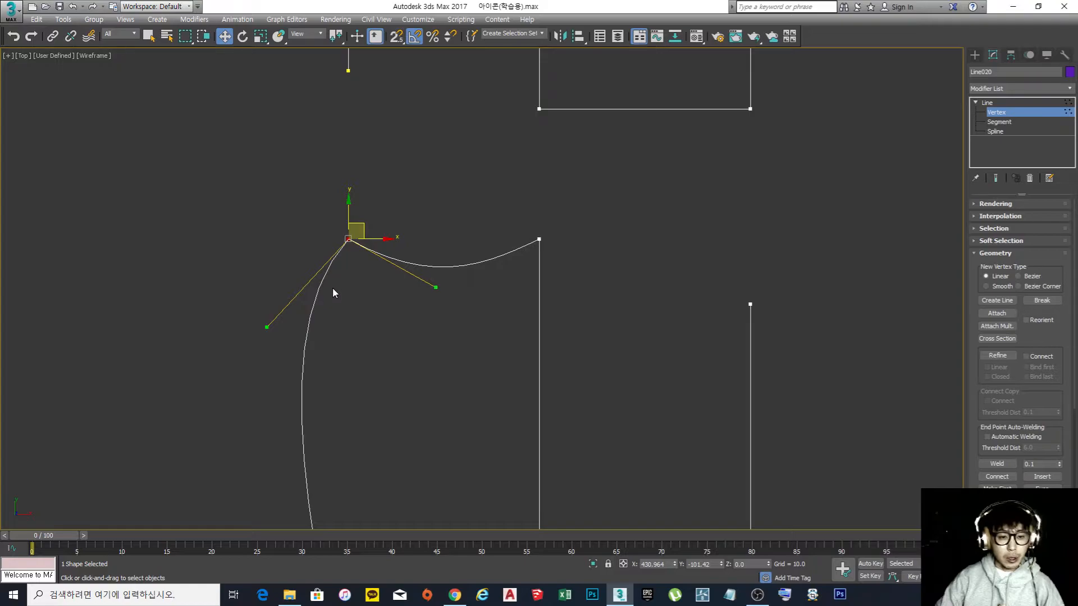
Convert the upper left vertex to Corner so both adjoining segments are straight
right_click(347, 235)
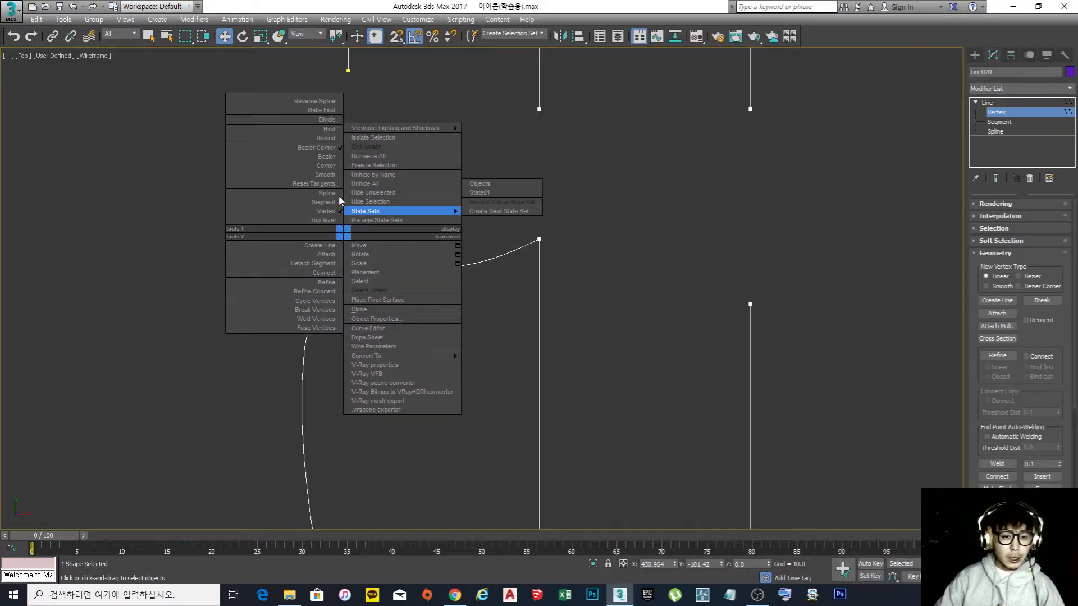
click(330, 170)
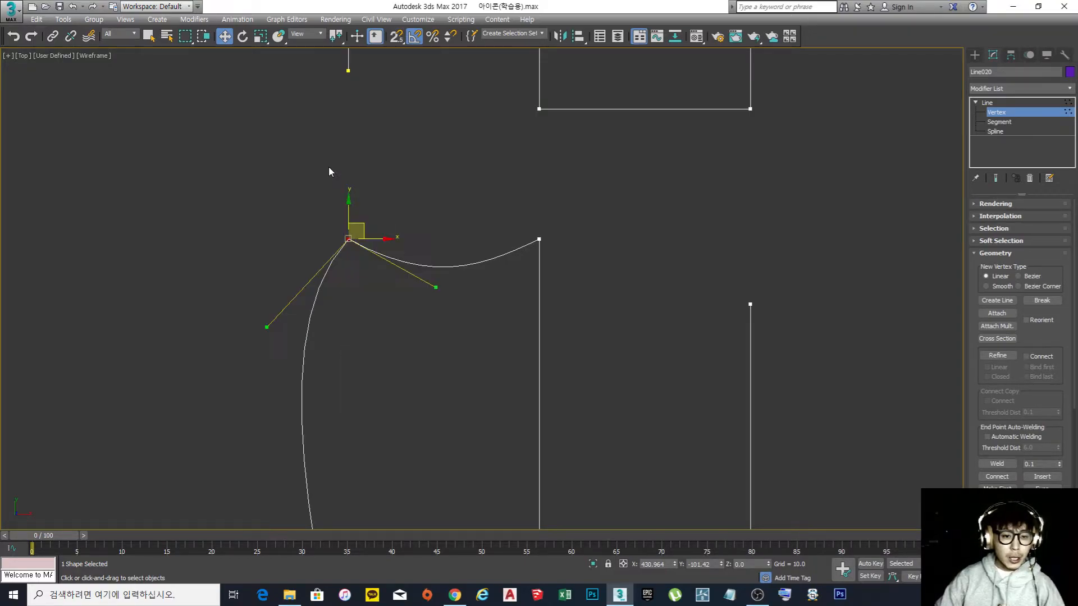
right_click(352, 246)
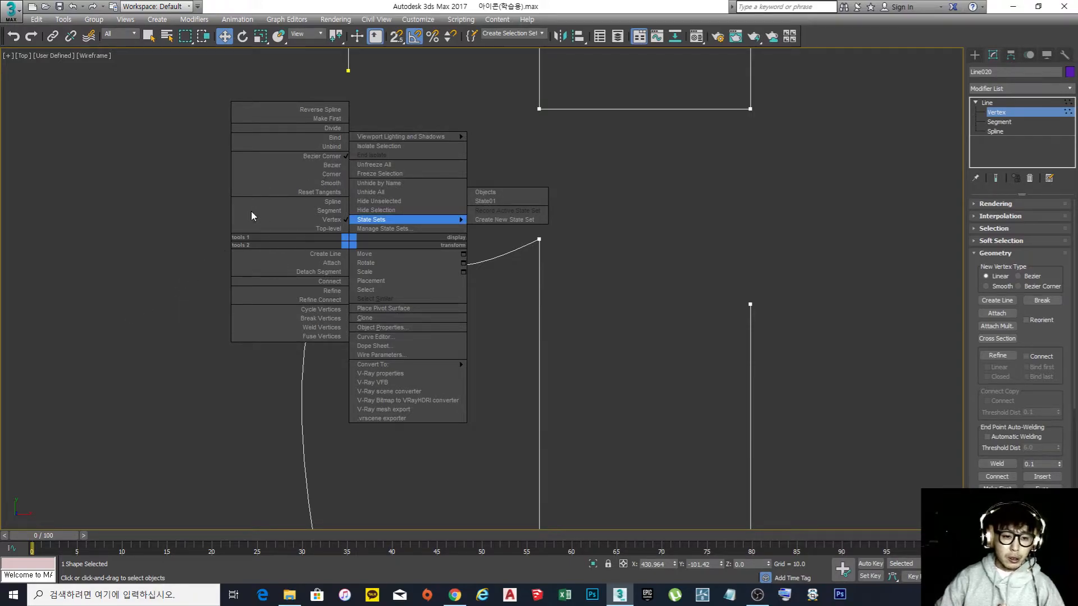
click(330, 177)
right_click(346, 242)
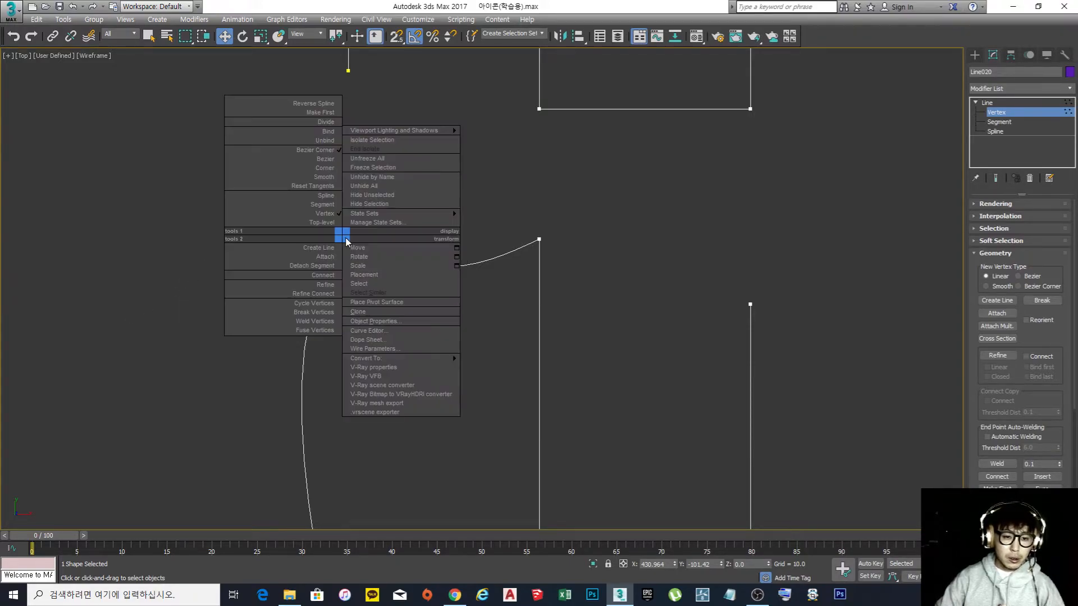
click(323, 169)
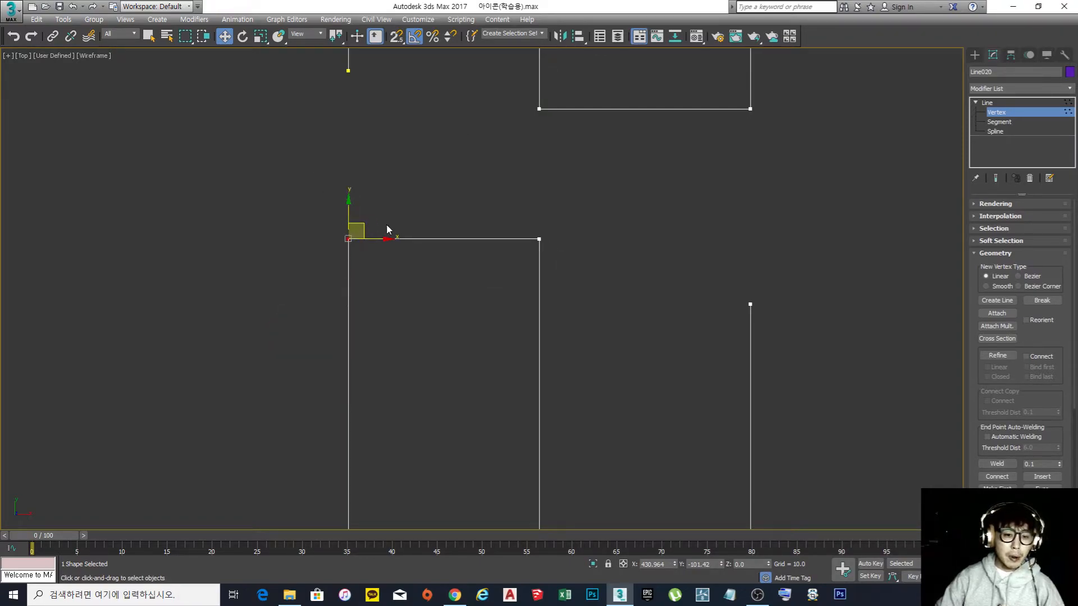
Convert the vertex to Smooth and return it to Corner
right_click(346, 238)
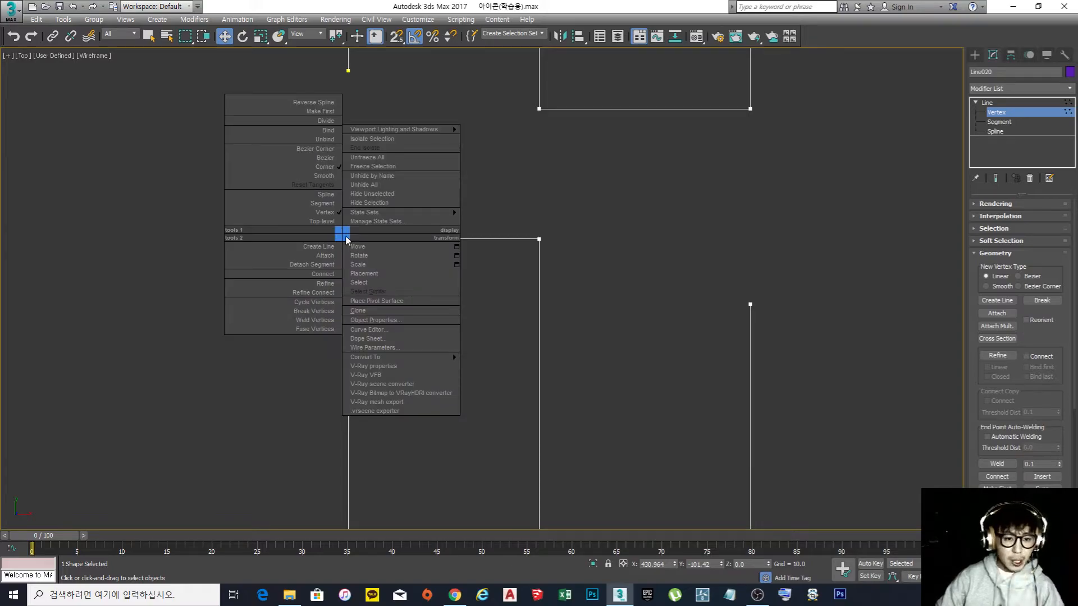
click(331, 175)
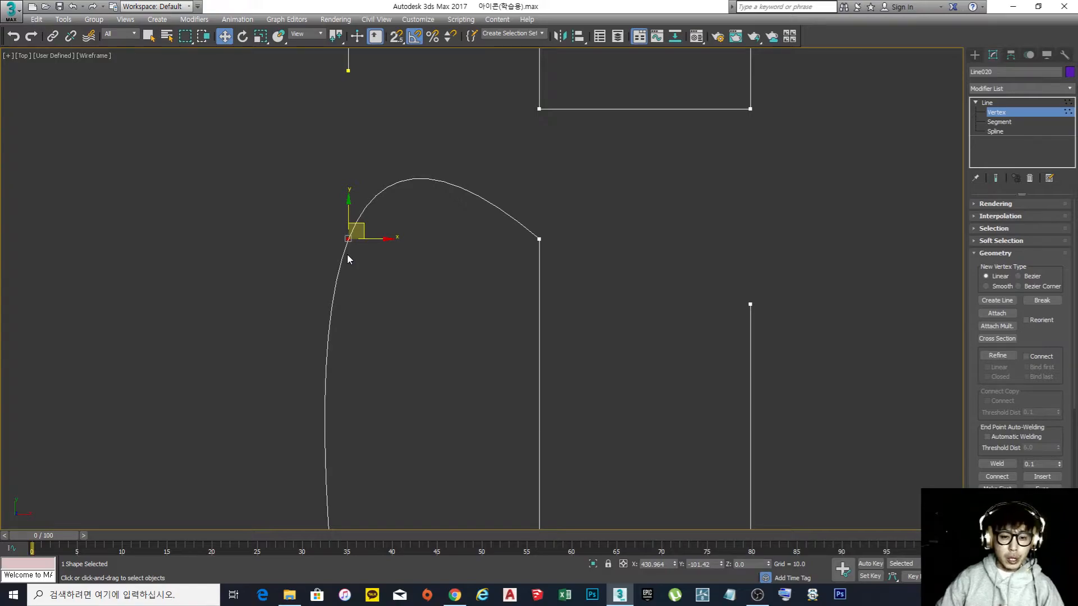
right_click(345, 235)
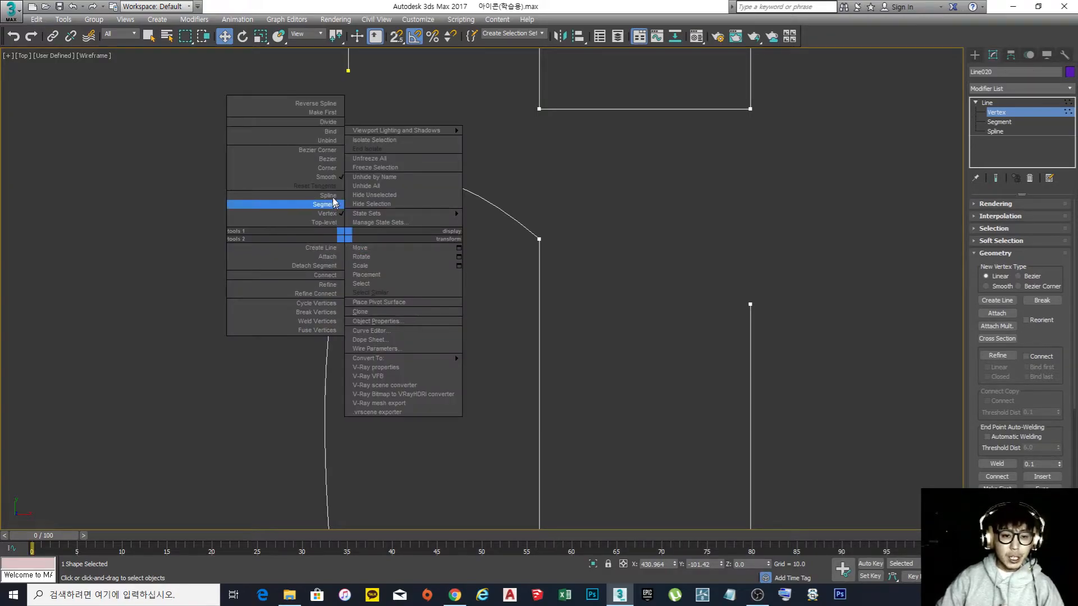
click(330, 169)
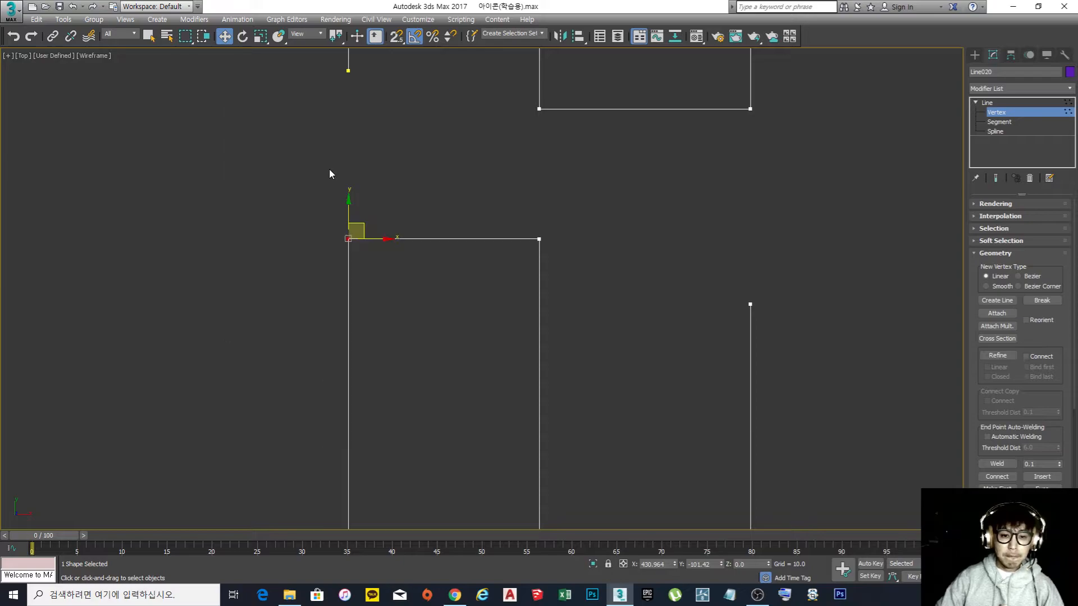
Deselect the vertex and examine the Rendering, Interpolation, Selection, Soft Selection and Geometry rollouts available at Vertex level
click(456, 201)
scroll(456, 202, down, 12)
scroll(468, 204, up, 6)
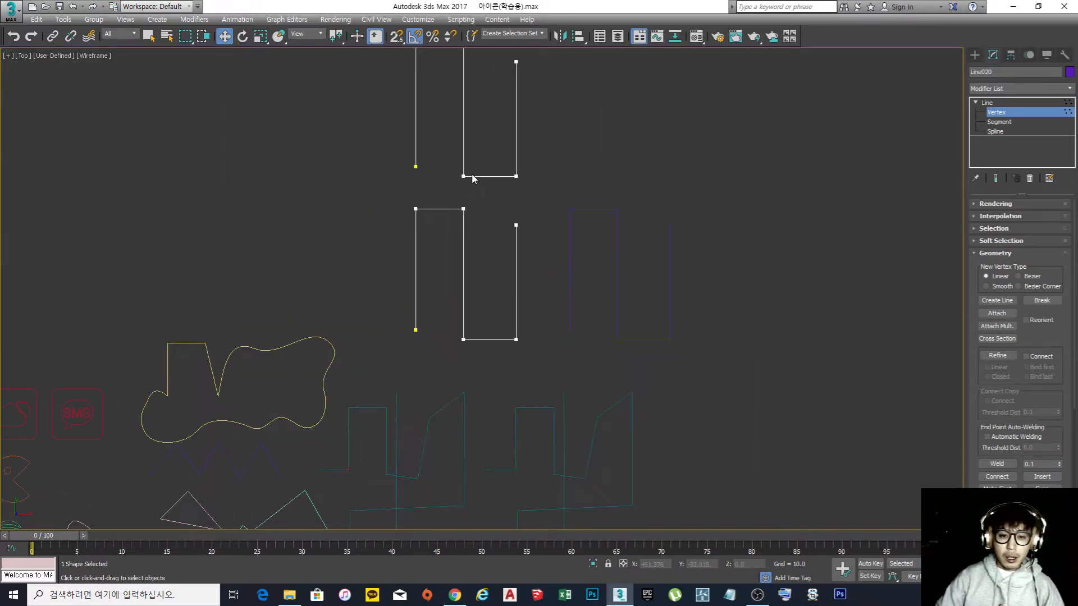
middle_drag(491, 206, 457, 239)
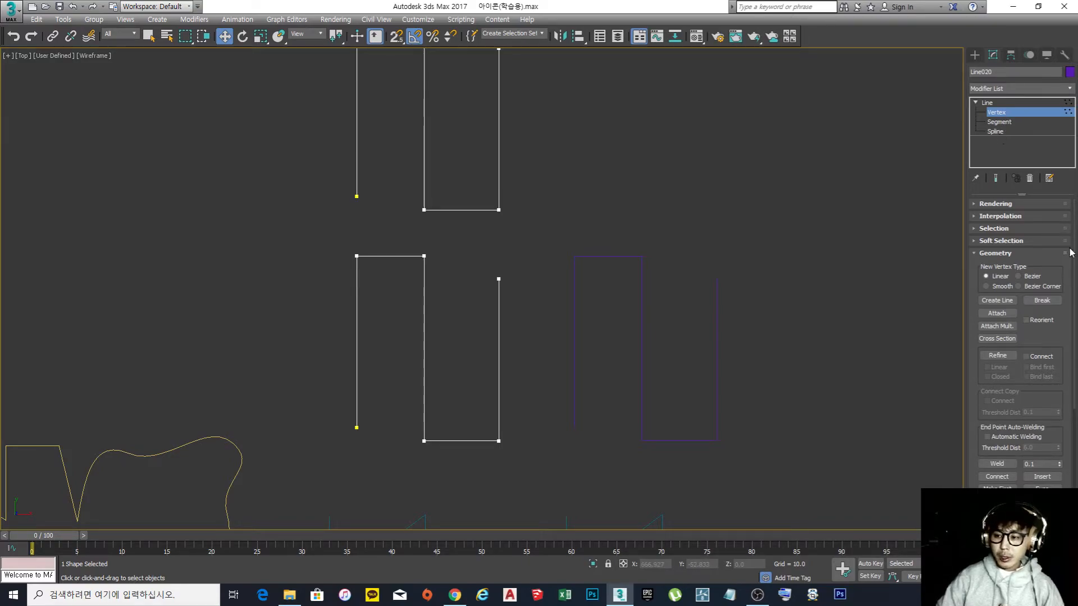
click(974, 254)
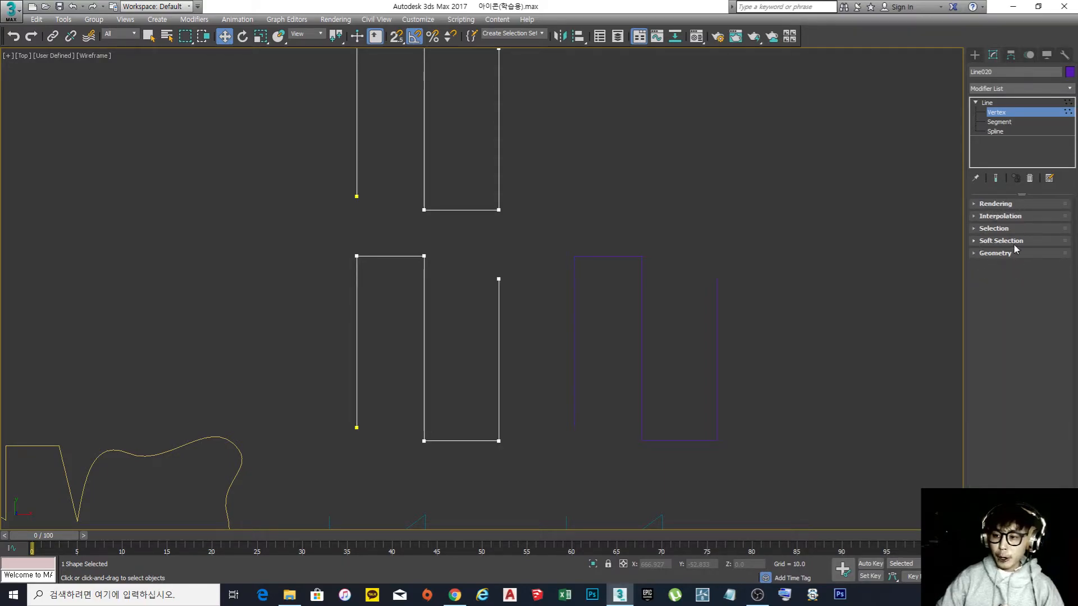
click(975, 204)
click(975, 203)
click(974, 217)
click(975, 216)
click(974, 229)
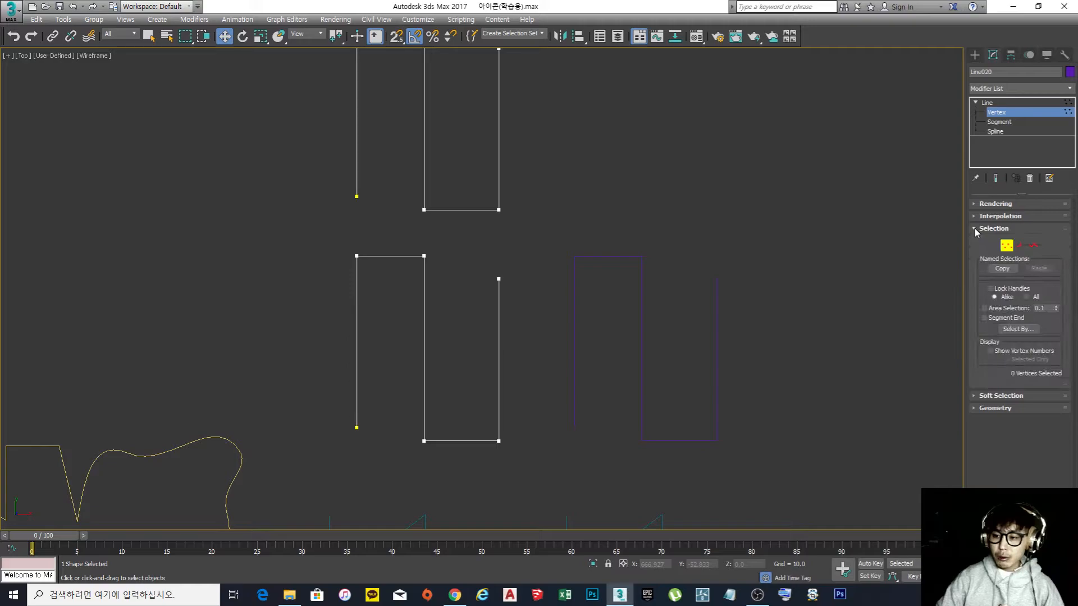
click(975, 229)
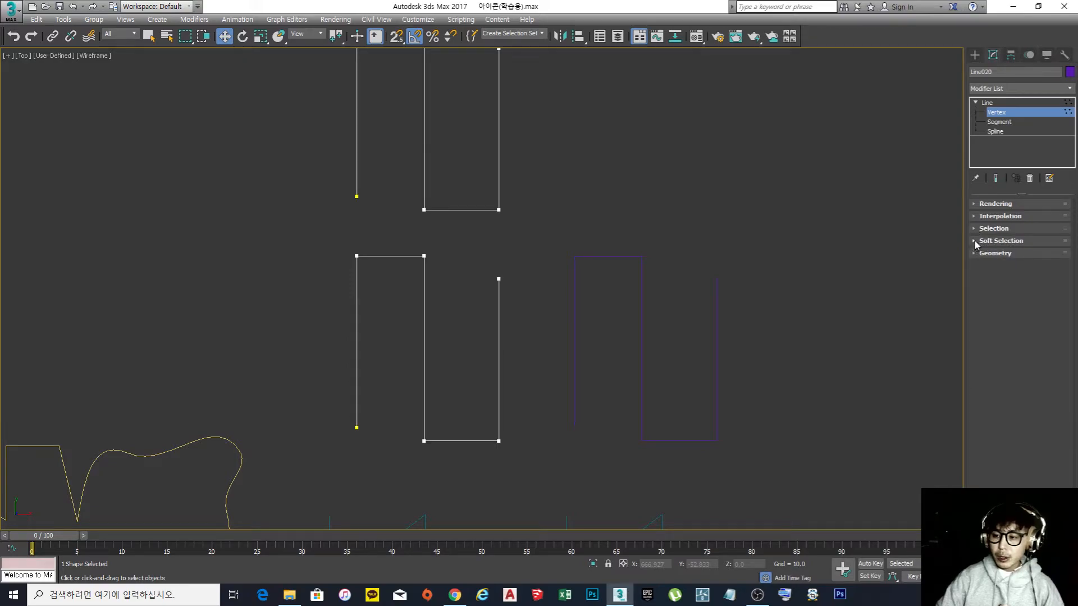
click(975, 241)
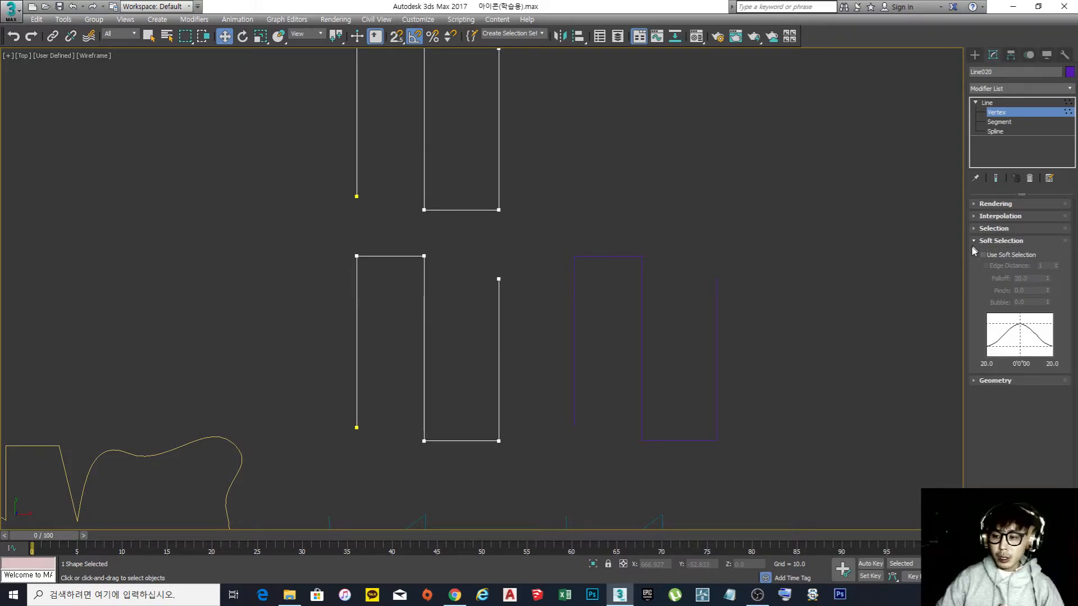
click(975, 242)
click(974, 254)
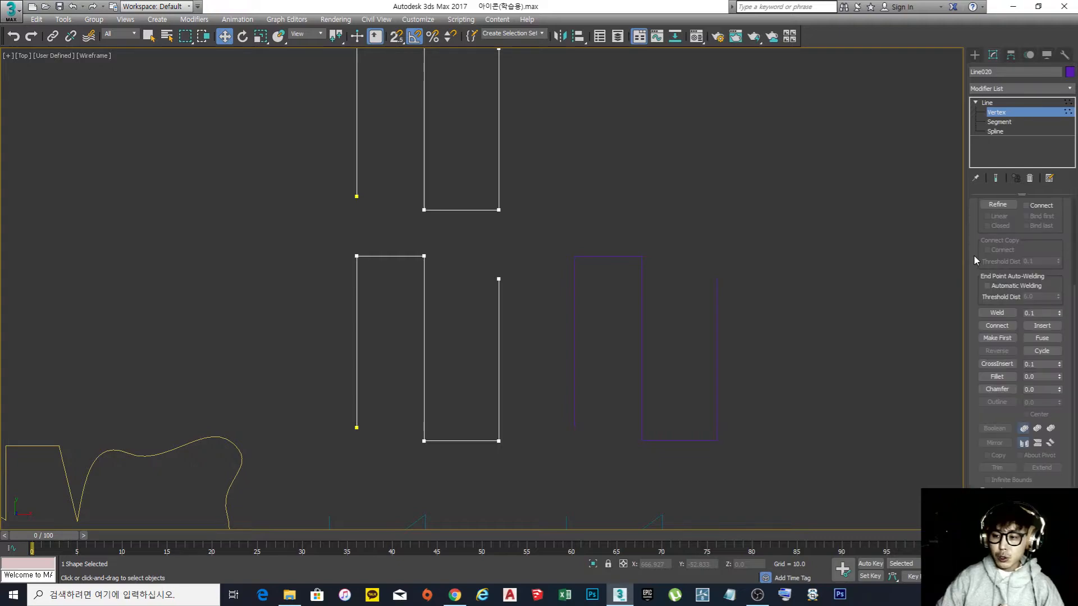
drag(1074, 303, 1075, 224)
Collapse the Geometry rollout and move it to the start of the rollout order, above Rendering
click(979, 253)
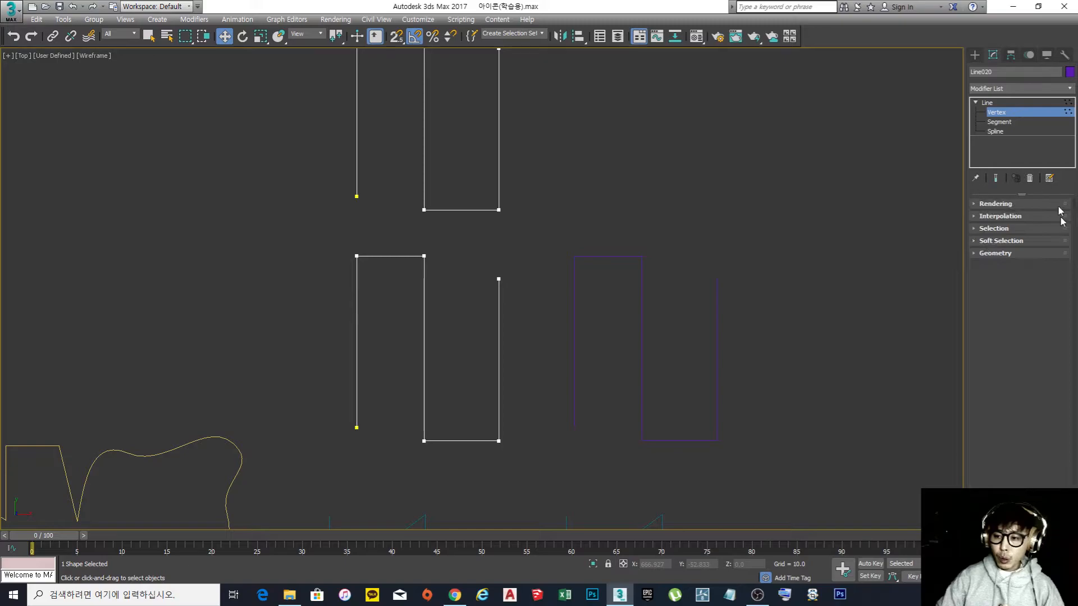
drag(1069, 252, 1070, 211)
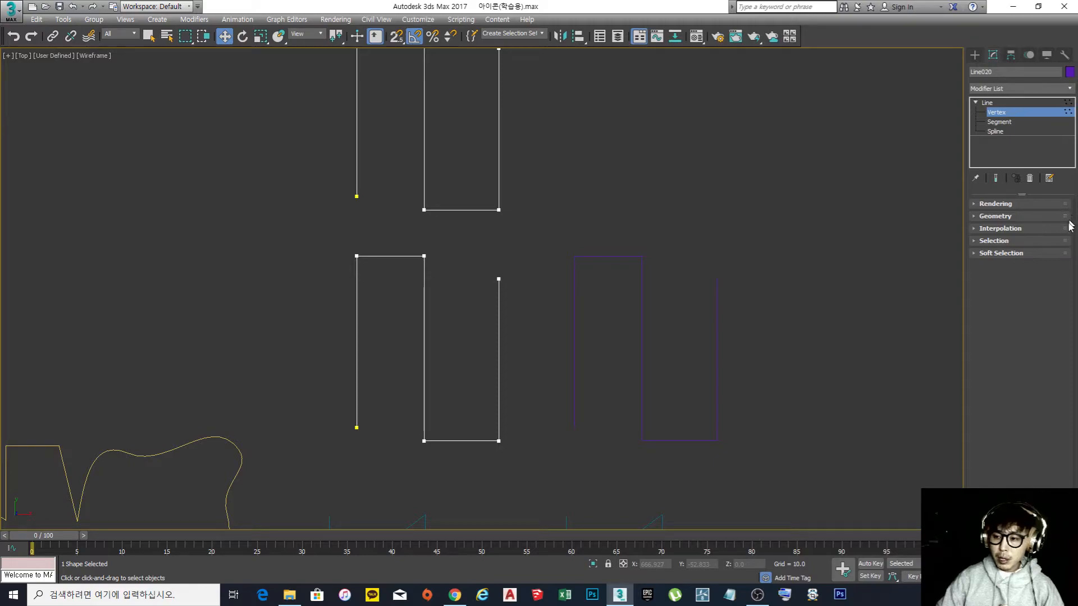
mouse_move(1066, 222)
mouse_down()
mouse_move(1071, 264)
mouse_move(1065, 205)
mouse_up()
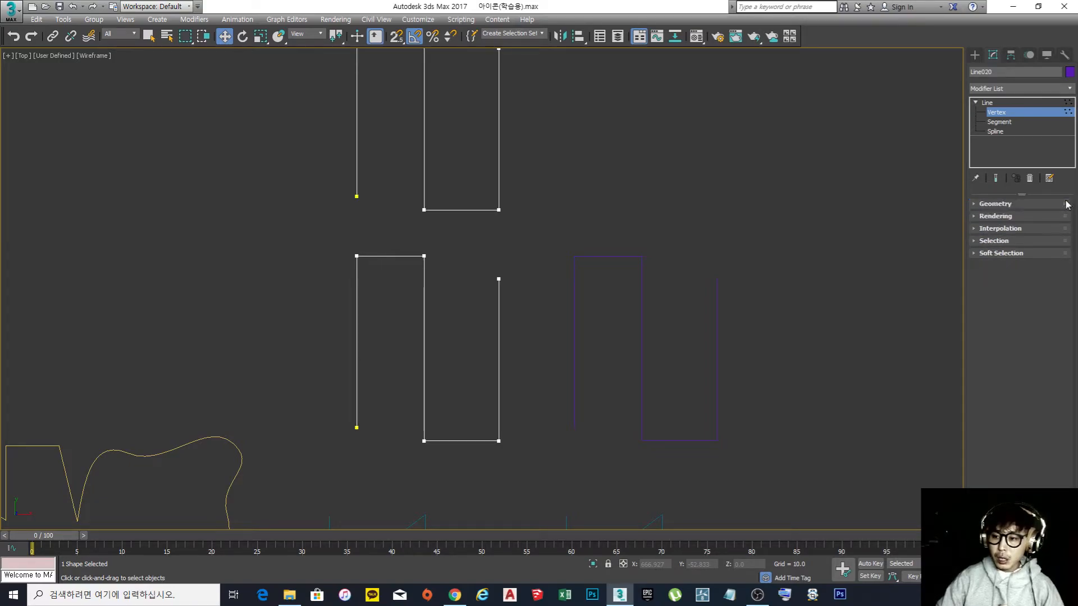
Expand the Geometry rollout and examine its vertex commands from the beginning
click(974, 205)
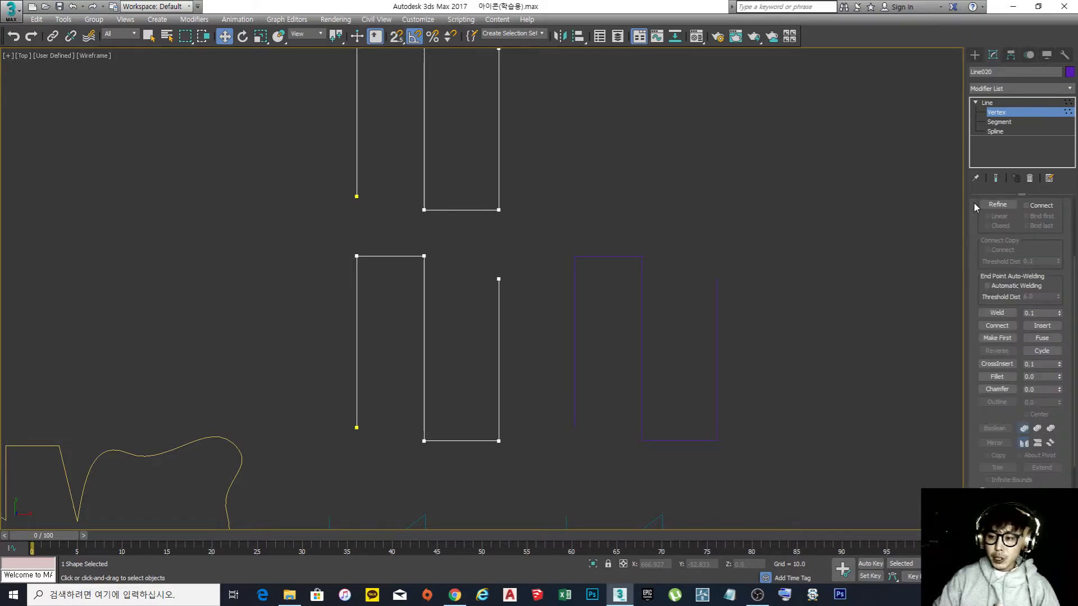
scroll(1074, 284, up, 5)
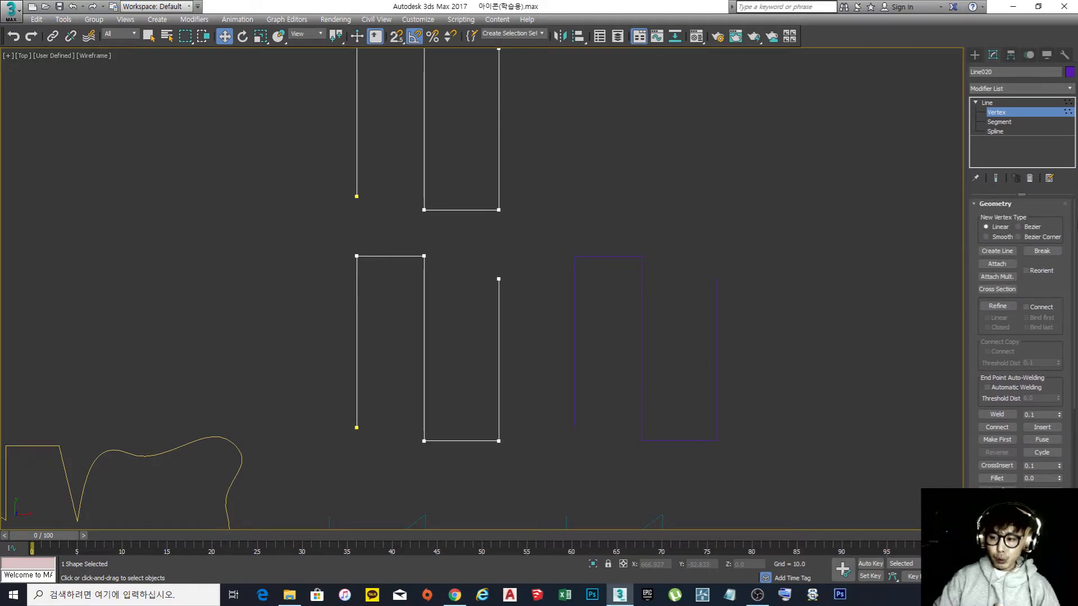
middle_drag(645, 313, 729, 262)
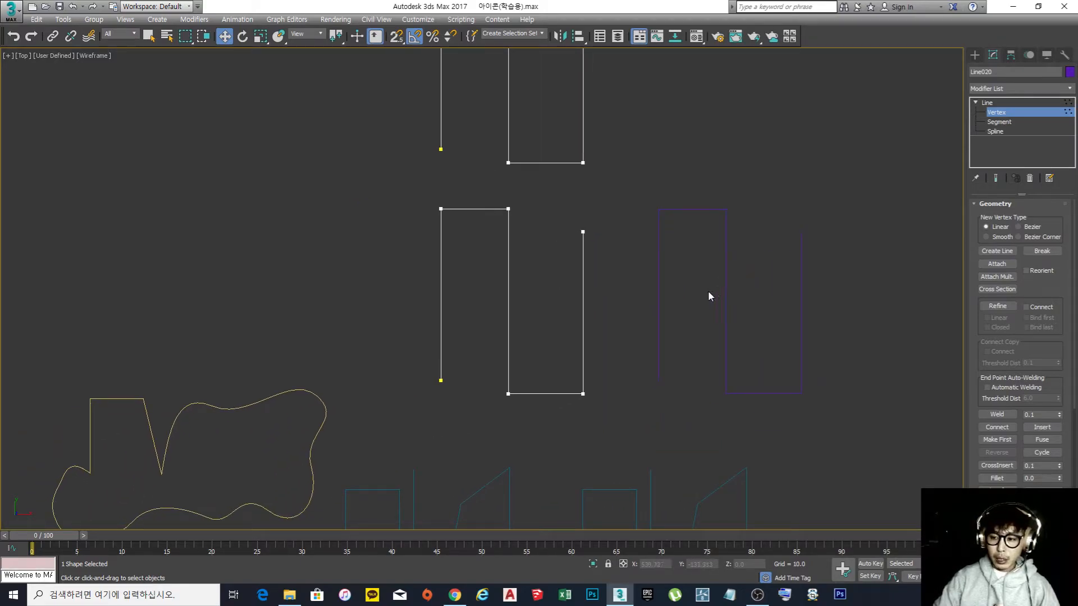
middle_drag(707, 296, 691, 352)
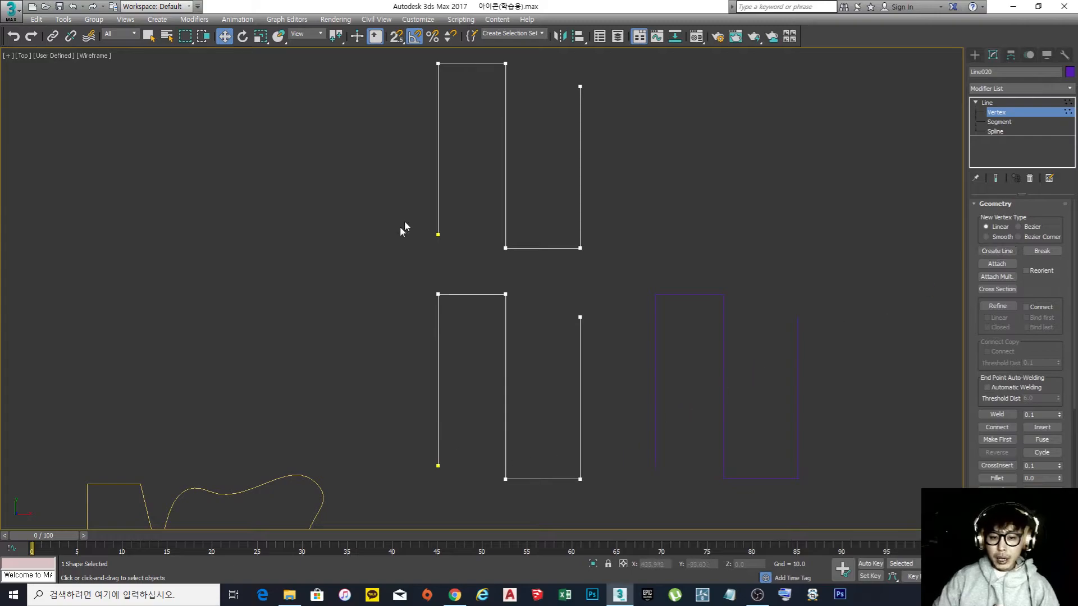
Use Create Line to add a stepped open spline with six vertices to the line, starting in the gap between its two splines
click(997, 251)
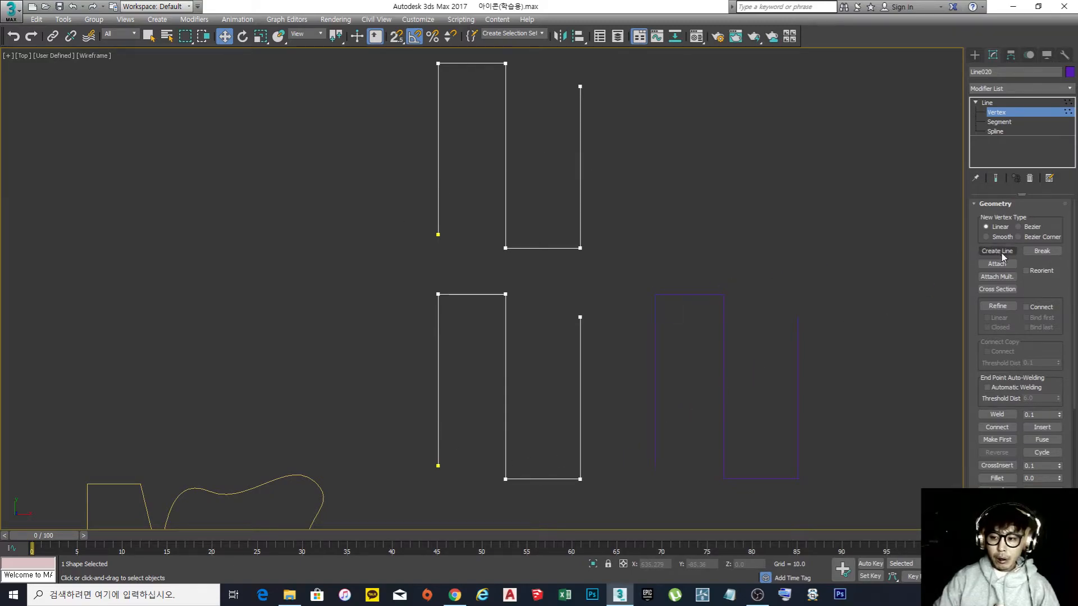
click(409, 271)
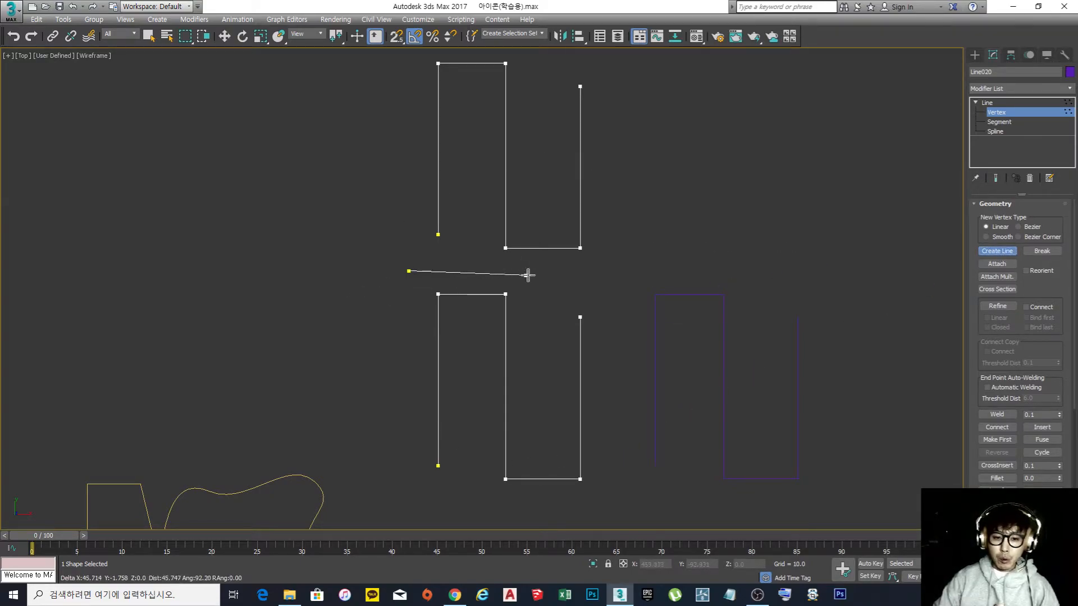
click(605, 272)
click(605, 151)
click(660, 151)
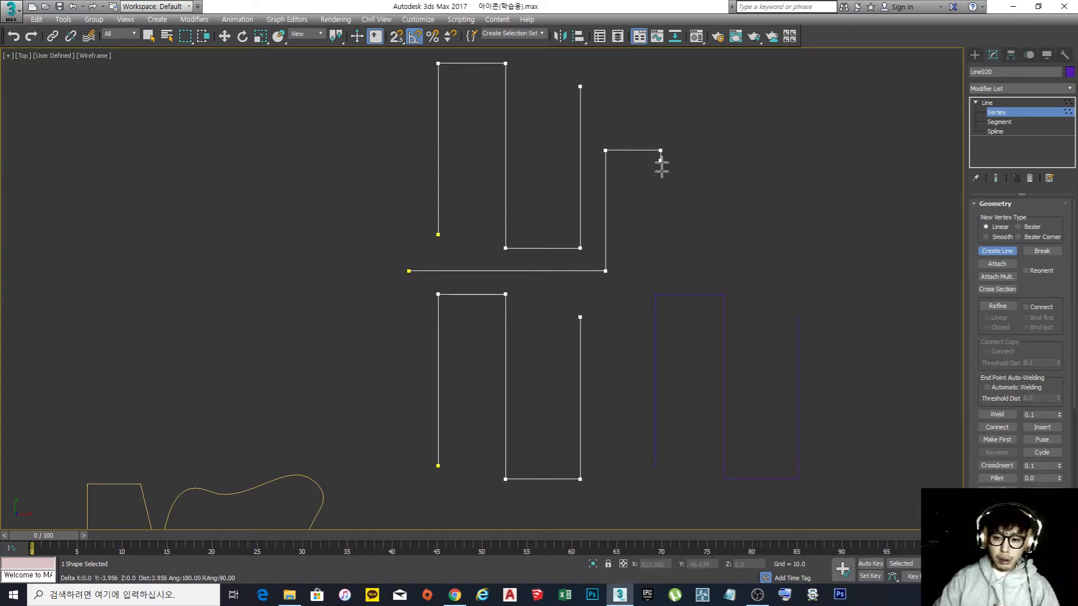
click(660, 256)
click(736, 256)
right_click(739, 290)
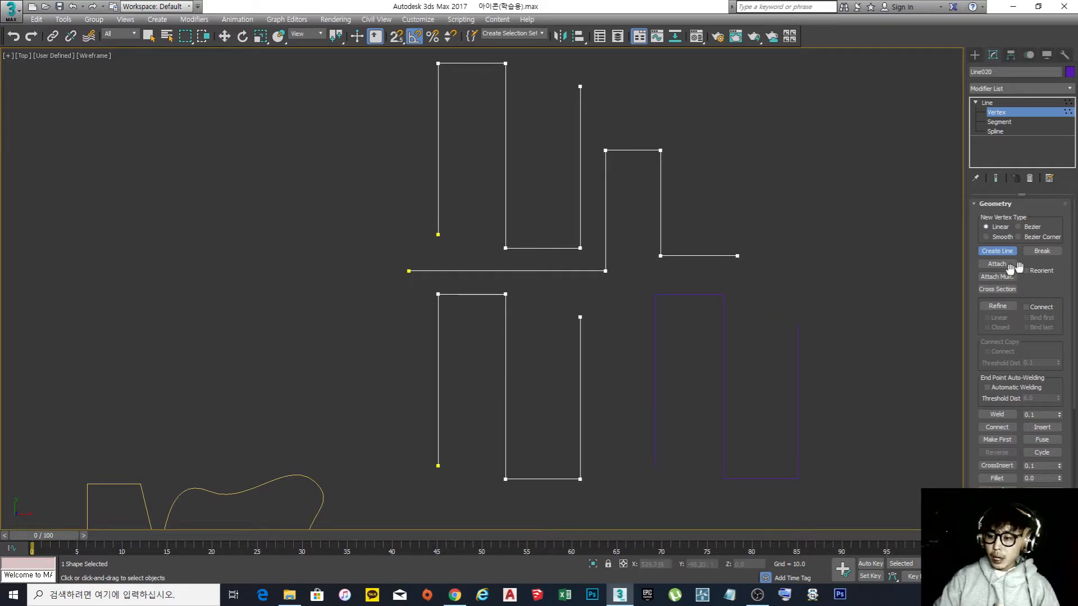
key(w)
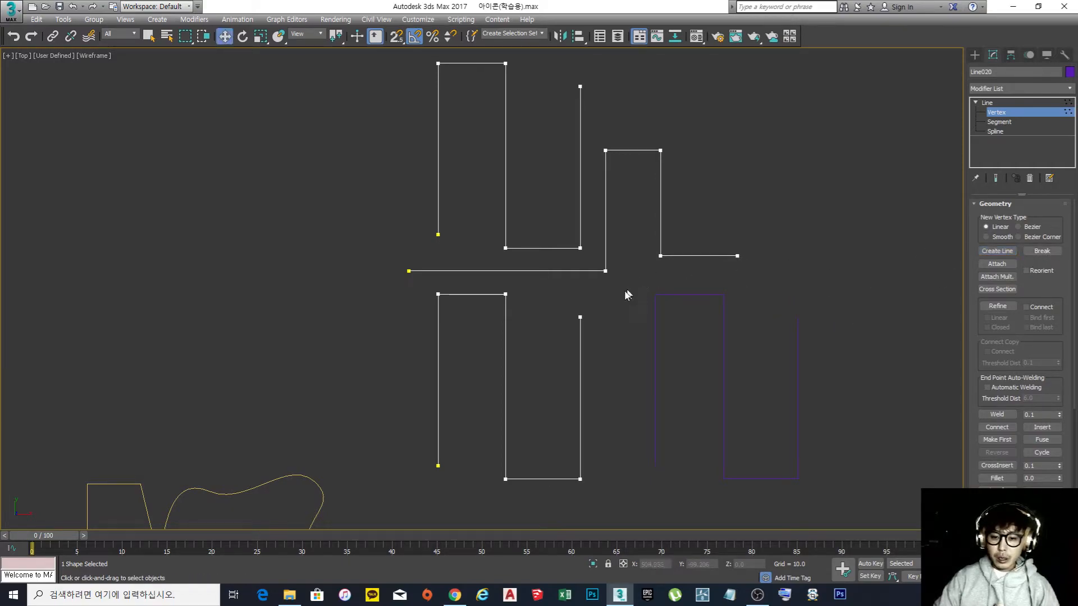
Move the new spline's second vertex, its lower corner, to about X 491, Y -94.5
drag(622, 287, 592, 261)
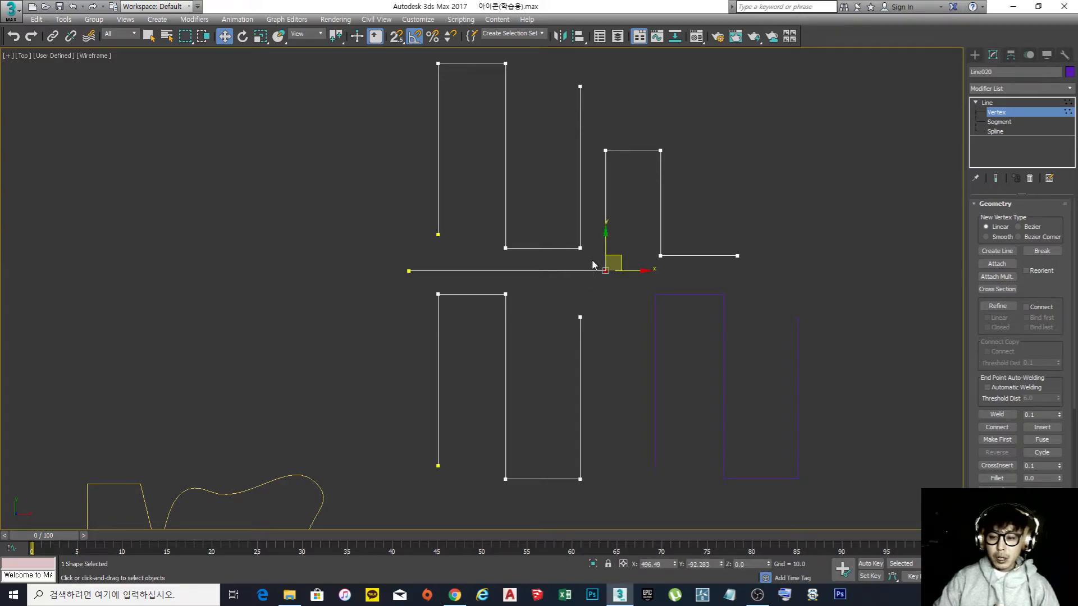
click(601, 292)
click(605, 271)
scroll(609, 287, up, 5)
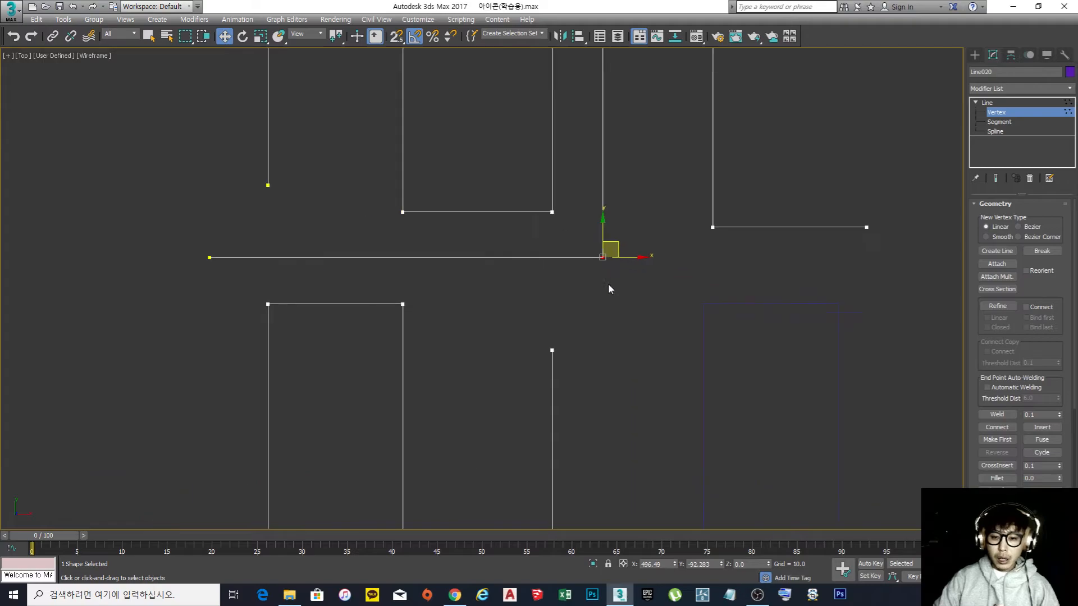
drag(618, 233, 556, 260)
click(605, 299)
click(585, 265)
middle_drag(614, 261, 619, 331)
scroll(618, 331, down, 3)
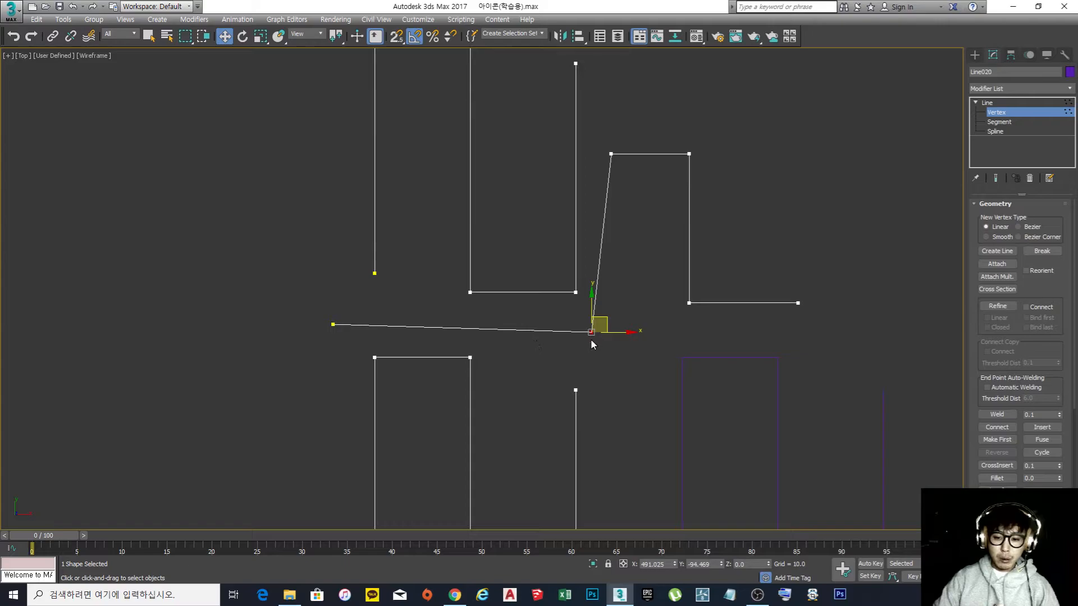
scroll(595, 345, up, 3)
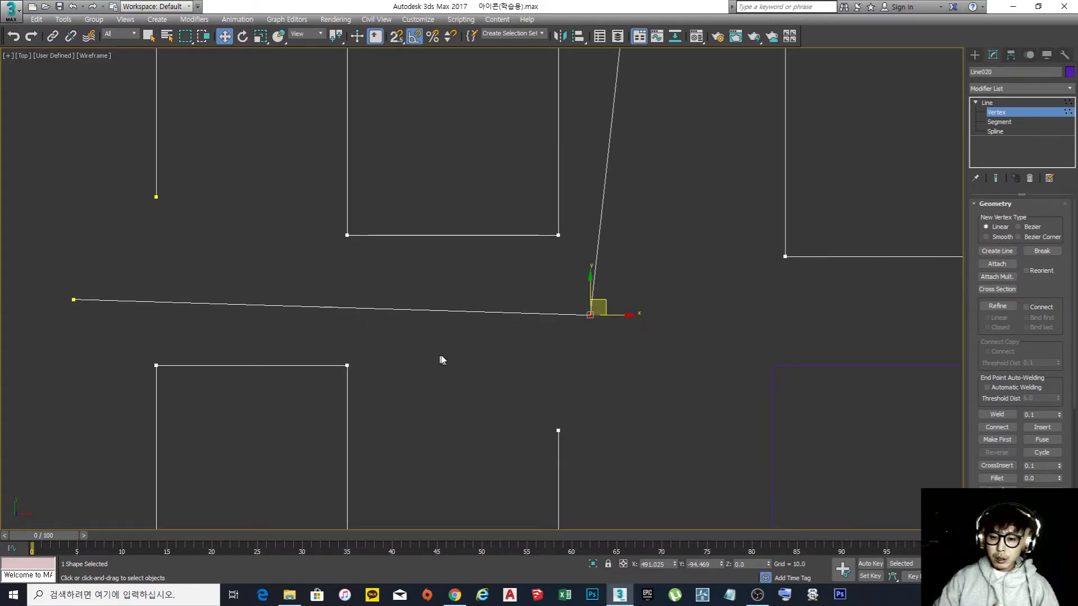
Break the moved corner vertex, try moving one of the resulting end vertices away, and undo that move
click(1041, 251)
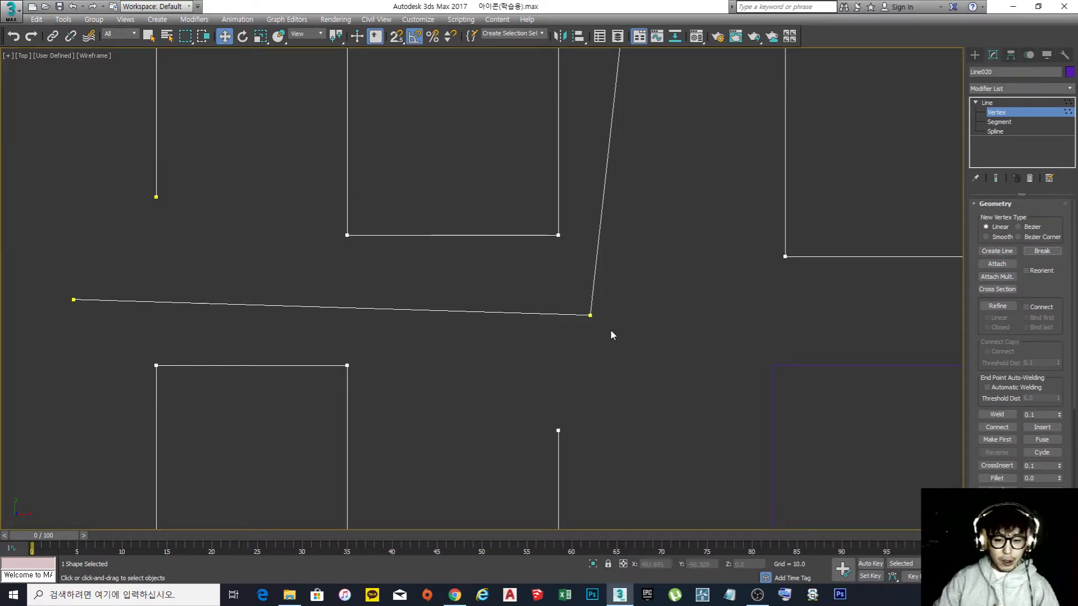
click(590, 316)
drag(608, 304, 650, 249)
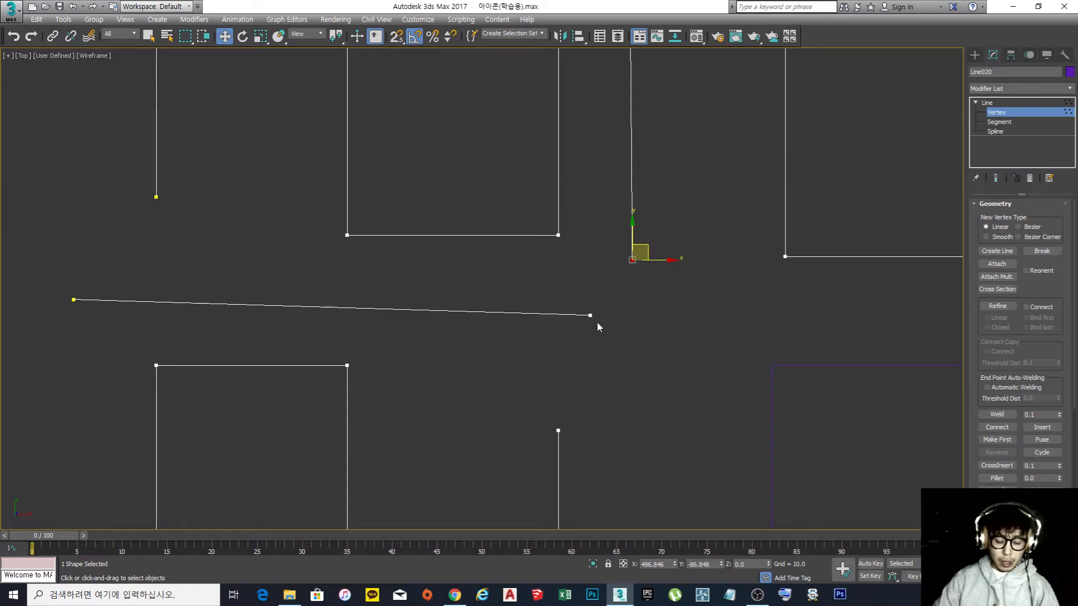
key(ctrl+z)
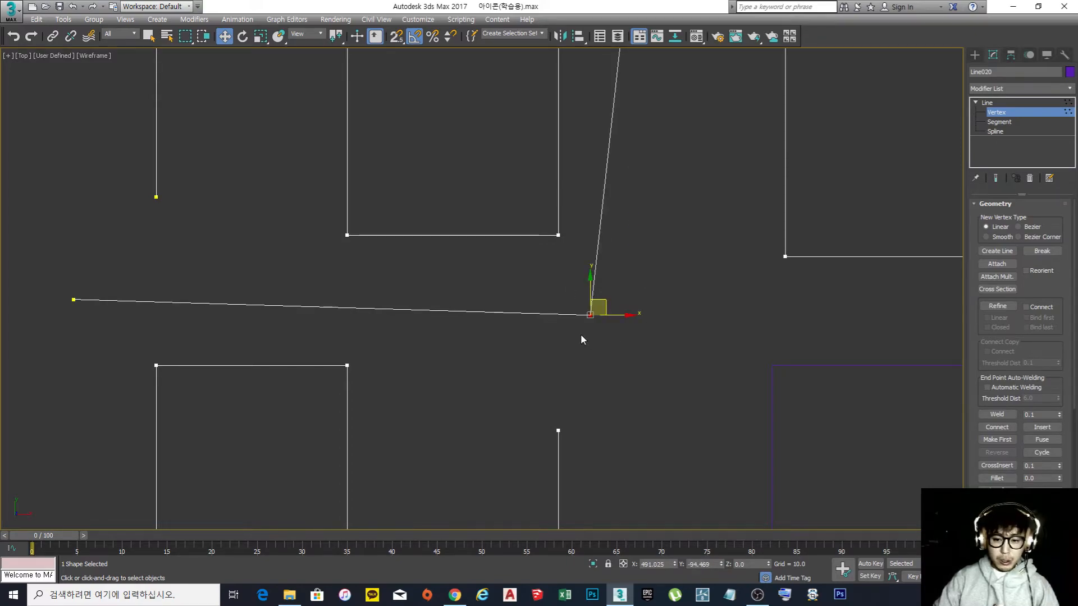
Select both coincident vertices at the break and move them slightly down together, then deselect them
click(581, 336)
drag(678, 356, 554, 267)
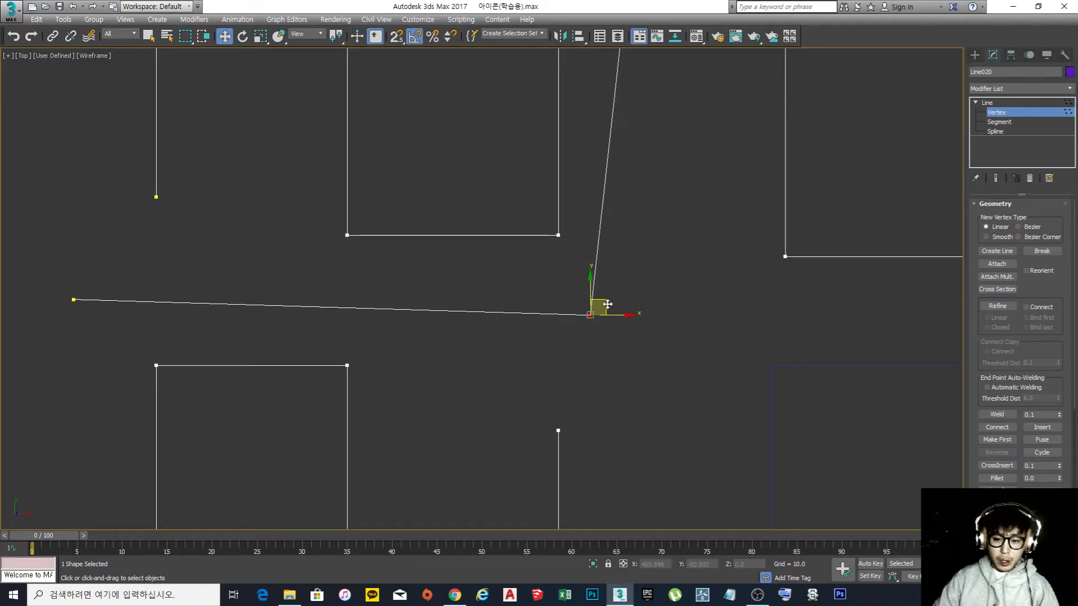
mouse_move(606, 303)
mouse_down()
mouse_move(652, 326)
mouse_move(609, 278)
mouse_move(619, 325)
mouse_move(606, 316)
mouse_up()
click(609, 349)
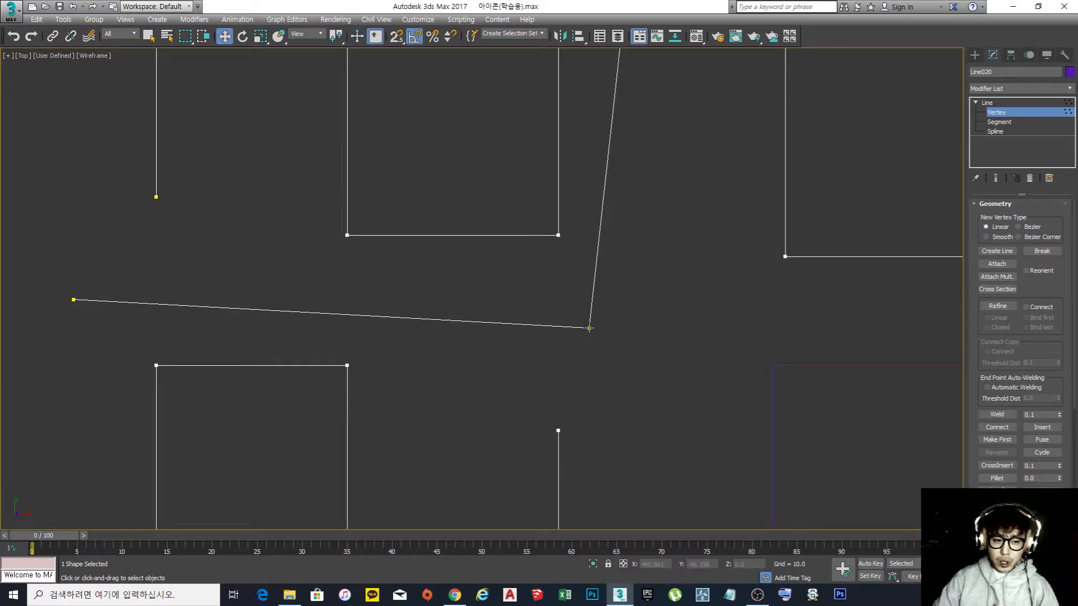
Separate the two pieces by moving only the upright piece's end vertex to about X 494.2, Y -93.8
click(589, 328)
drag(606, 313, 629, 296)
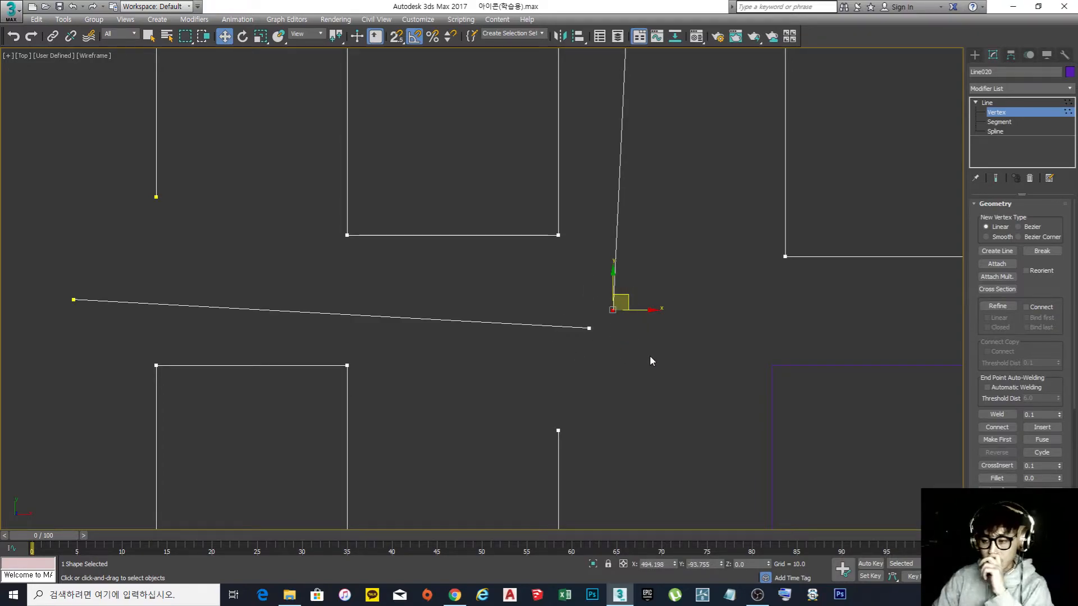
click(1053, 254)
middle_drag(722, 316, 716, 323)
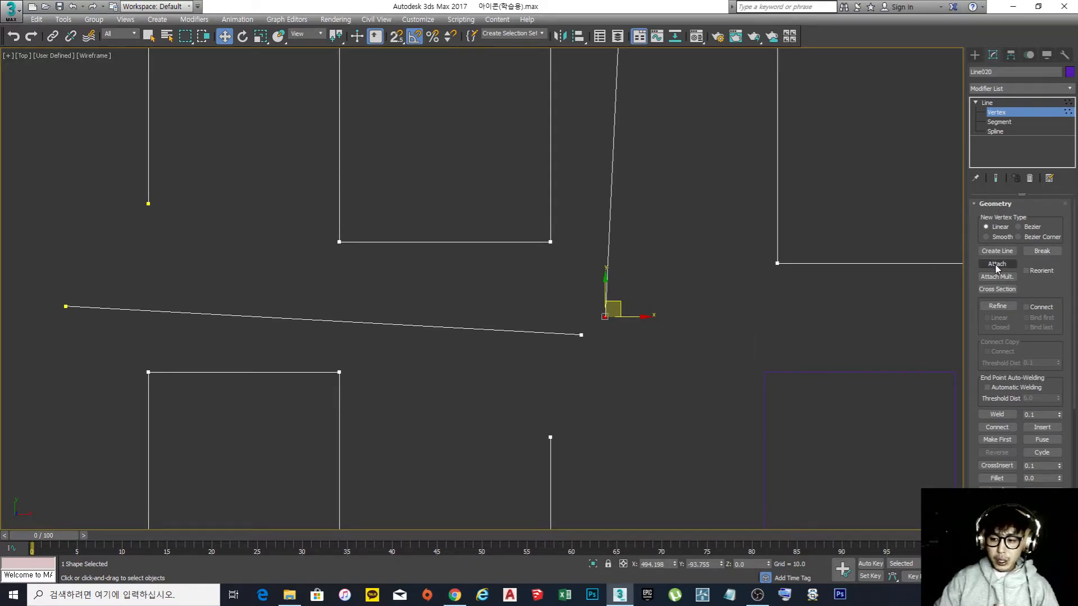
Attach the purple zigzag spline beside the lower copy to the current line and leave Attach mode
scroll(656, 306, down, 5)
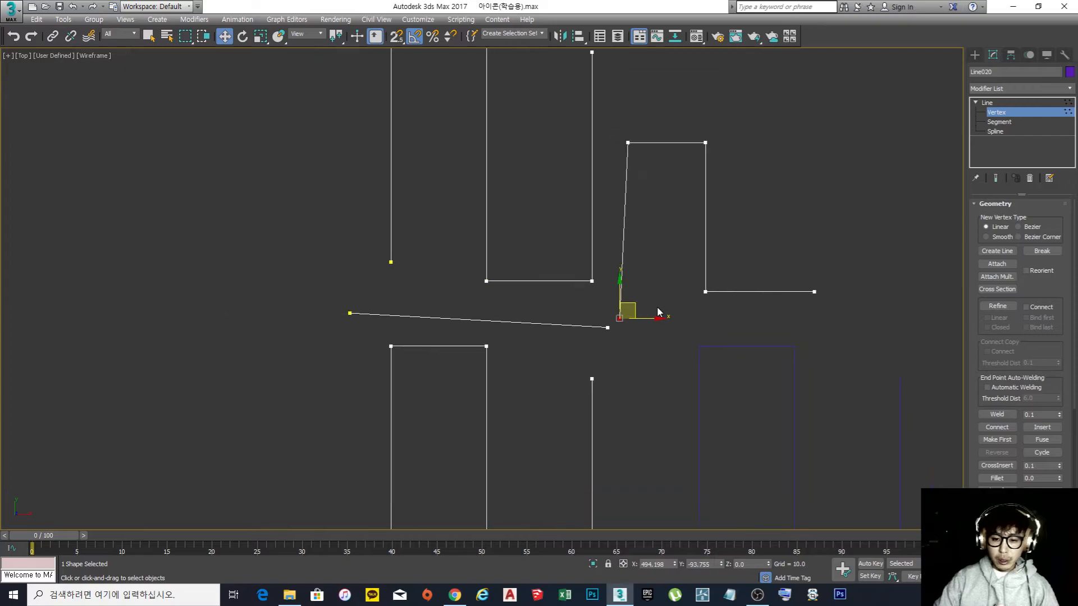
middle_drag(658, 312, 589, 288)
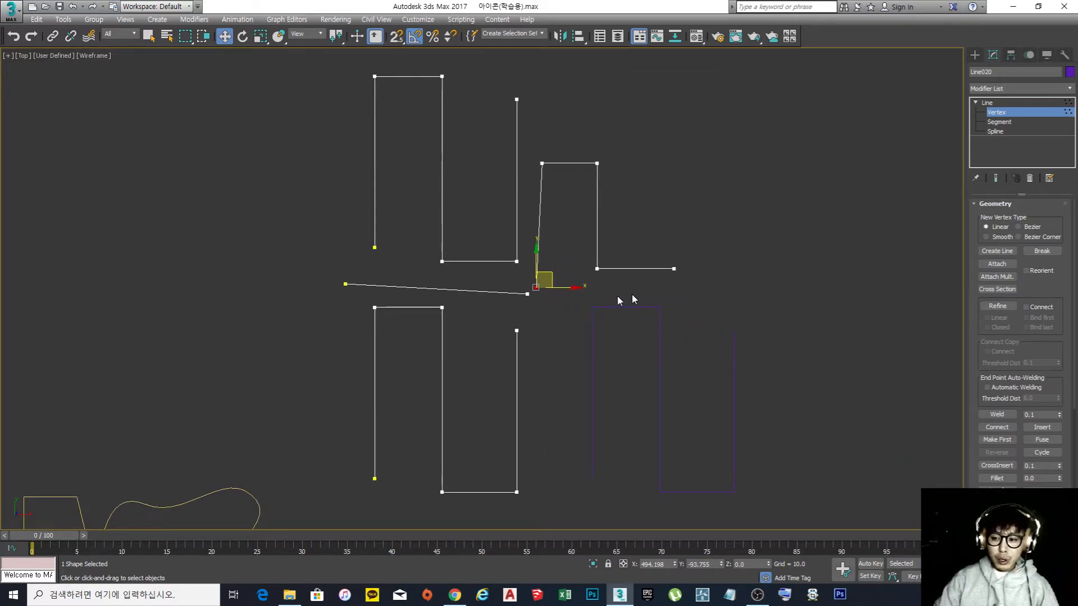
click(997, 264)
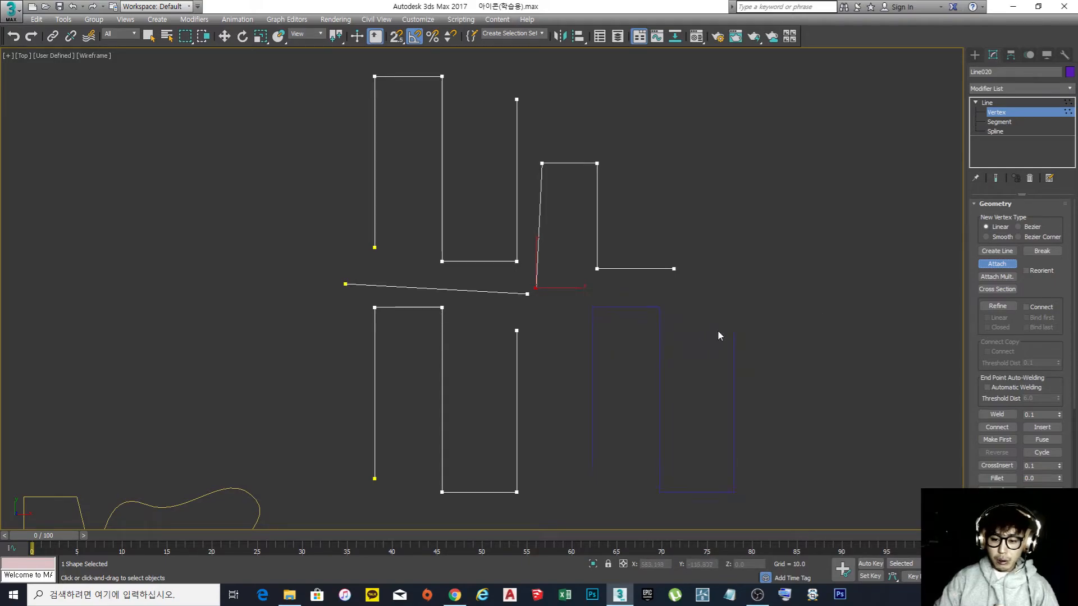
click(658, 341)
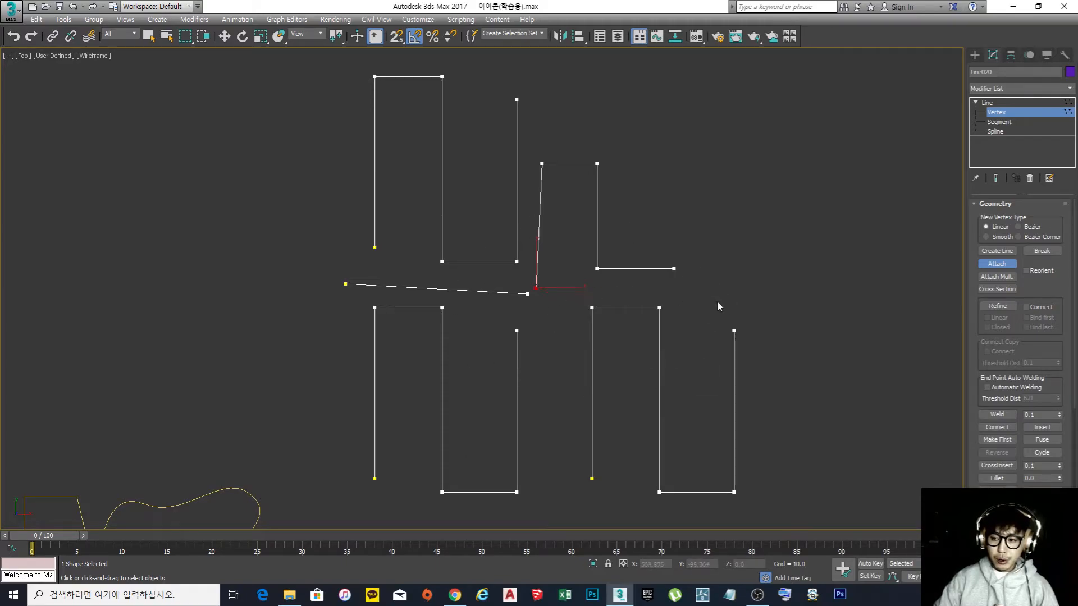
key(w)
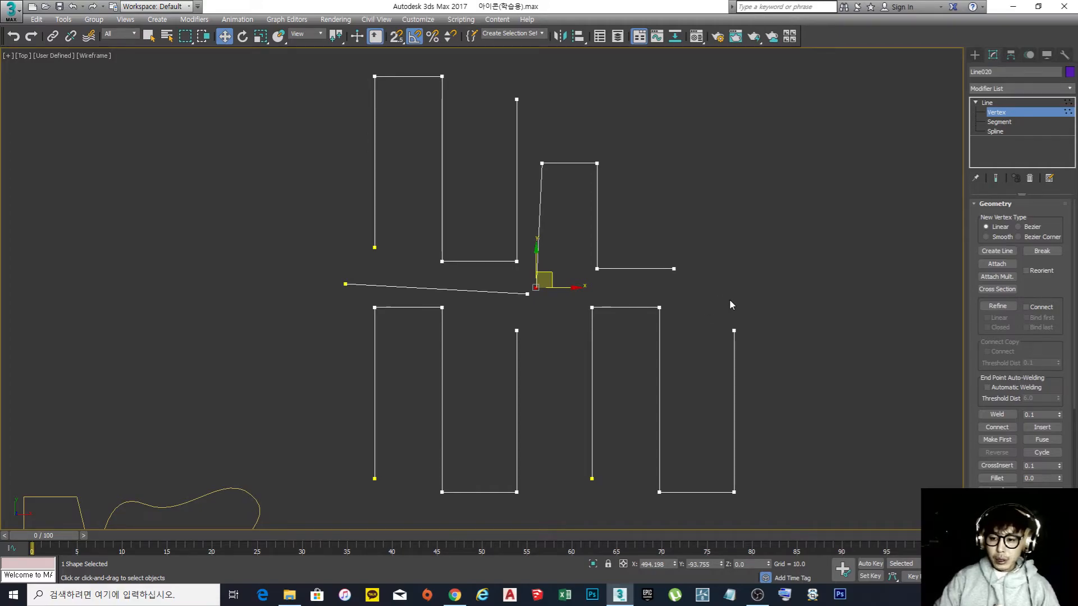
Select the attached zigzag at Spline level, then select its middle vertical segment at Segment level
click(995, 131)
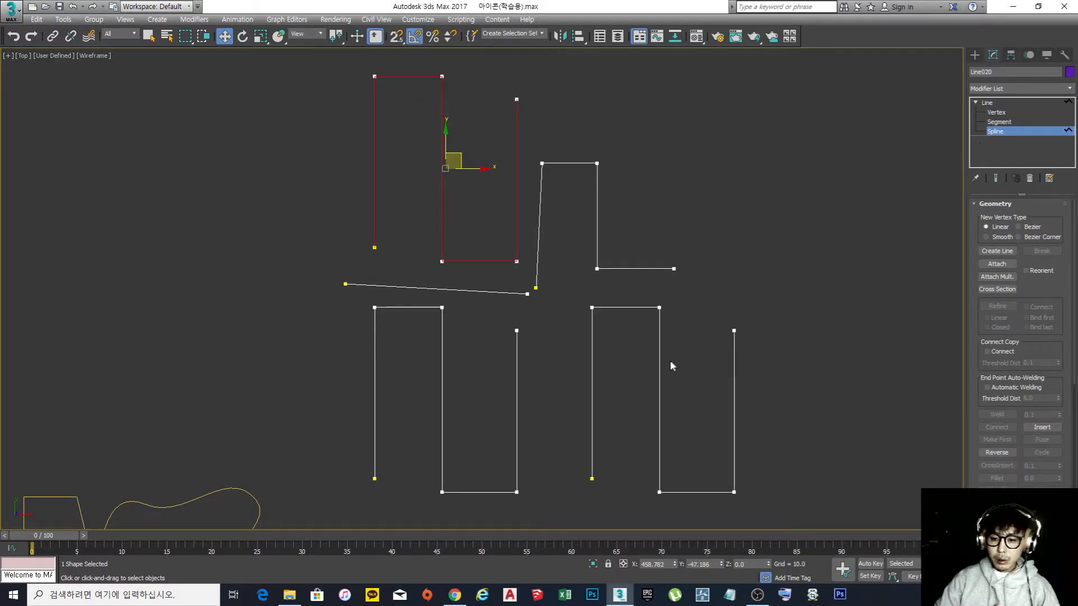
click(660, 361)
click(999, 122)
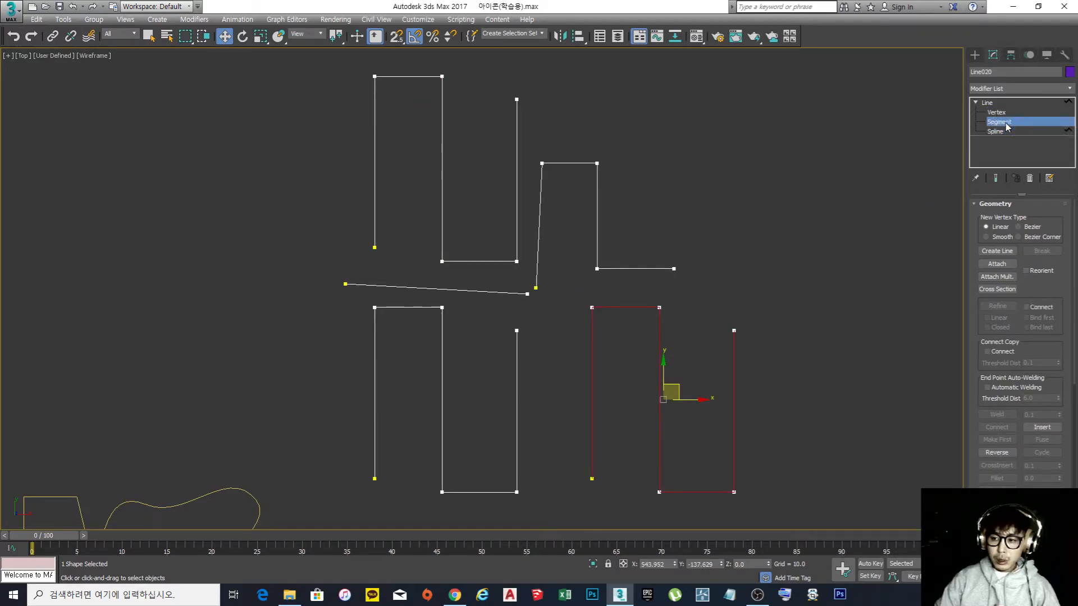
click(659, 333)
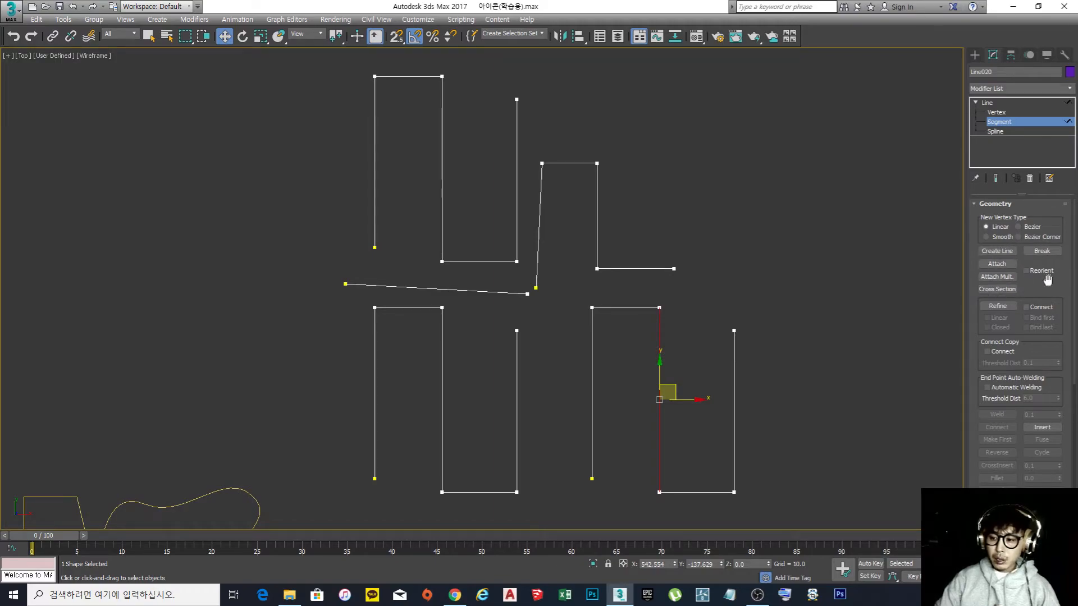
Examine whether Detach is available at Segment, Vertex and Spline level in the Geometry rollout
scroll(1064, 327, down, 2)
scroll(1064, 327, down, 5)
drag(1065, 334, 1069, 213)
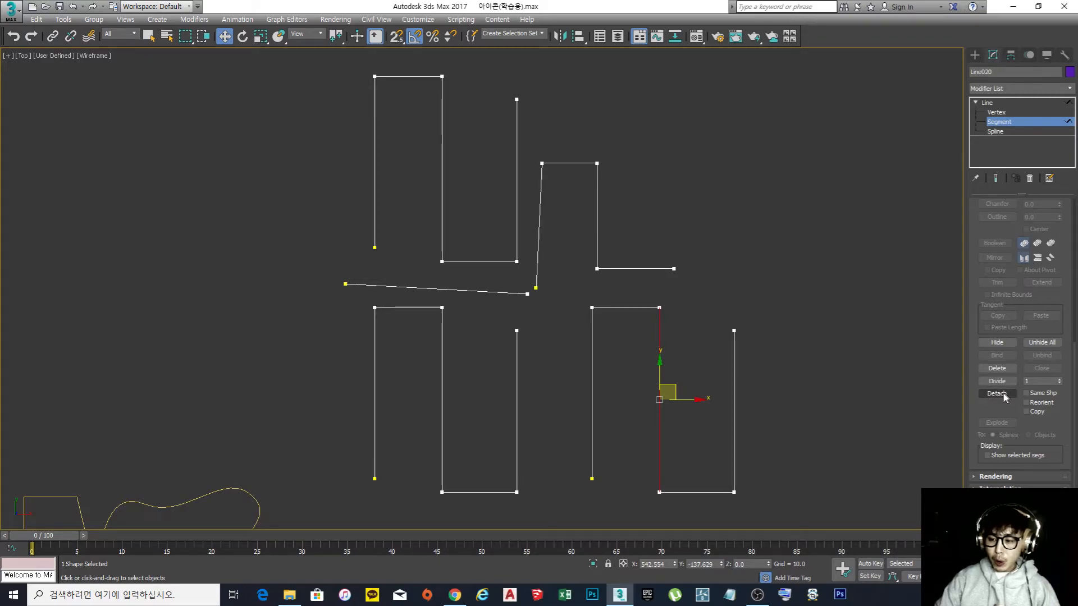
click(999, 112)
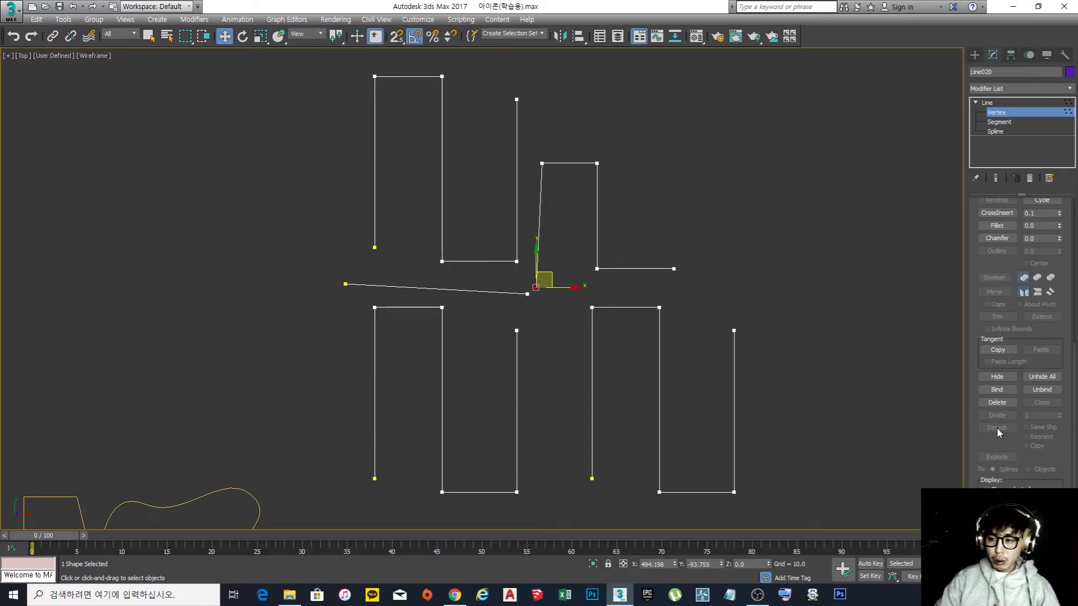
click(1000, 122)
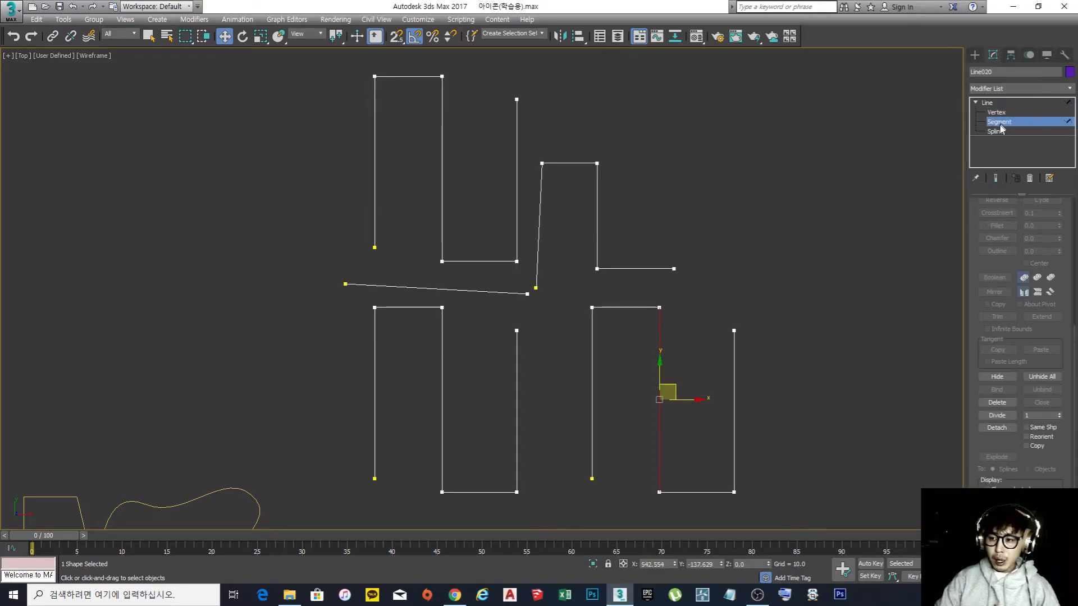
click(997, 131)
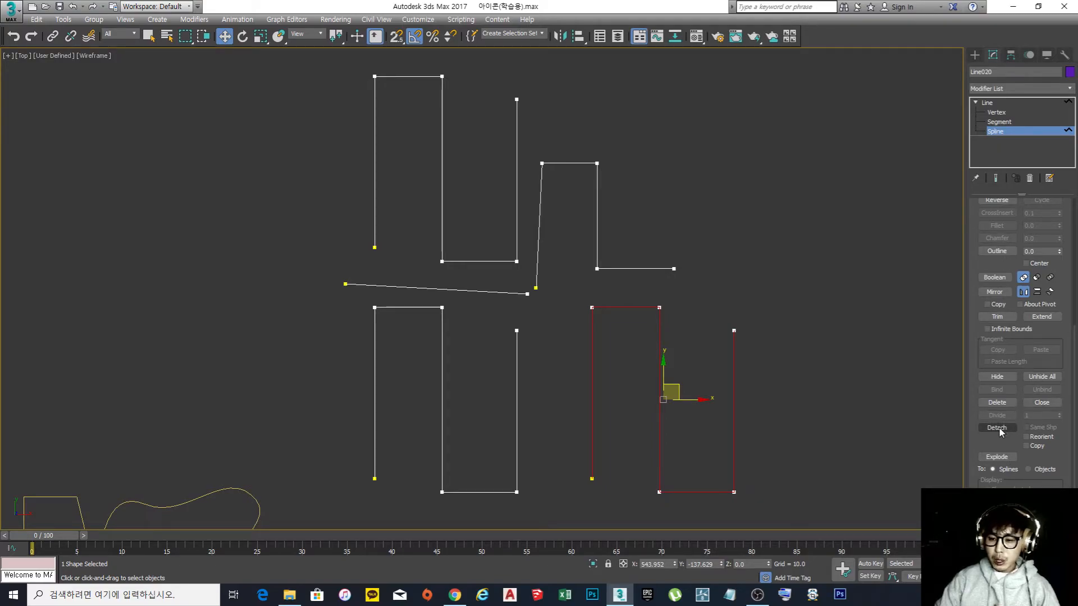
Detach the zigzag spline beside the lower copy as a separate shape, keeping the suggested name
click(764, 419)
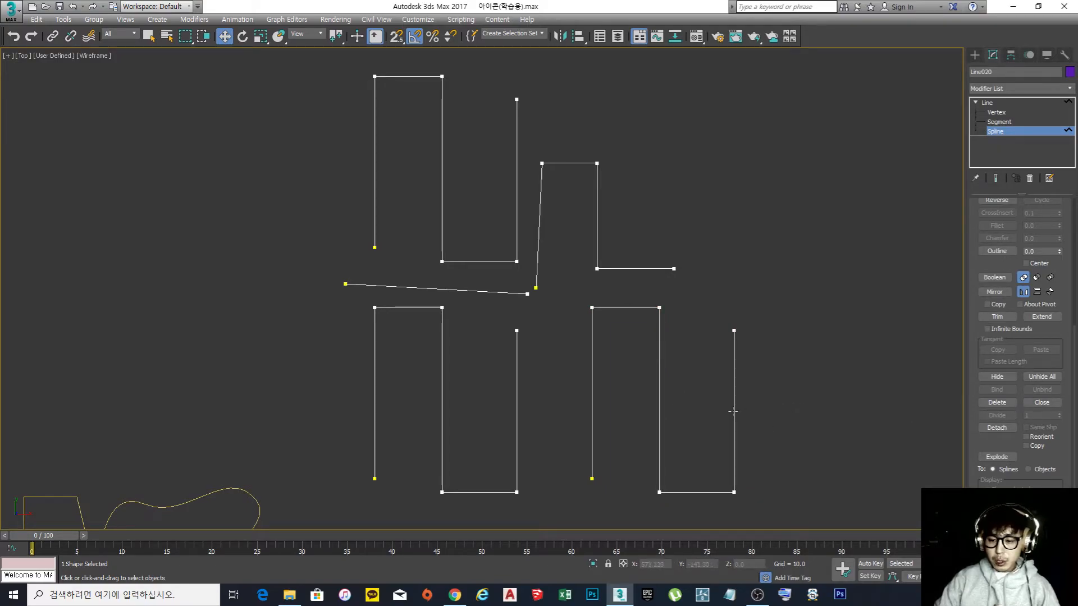
click(734, 410)
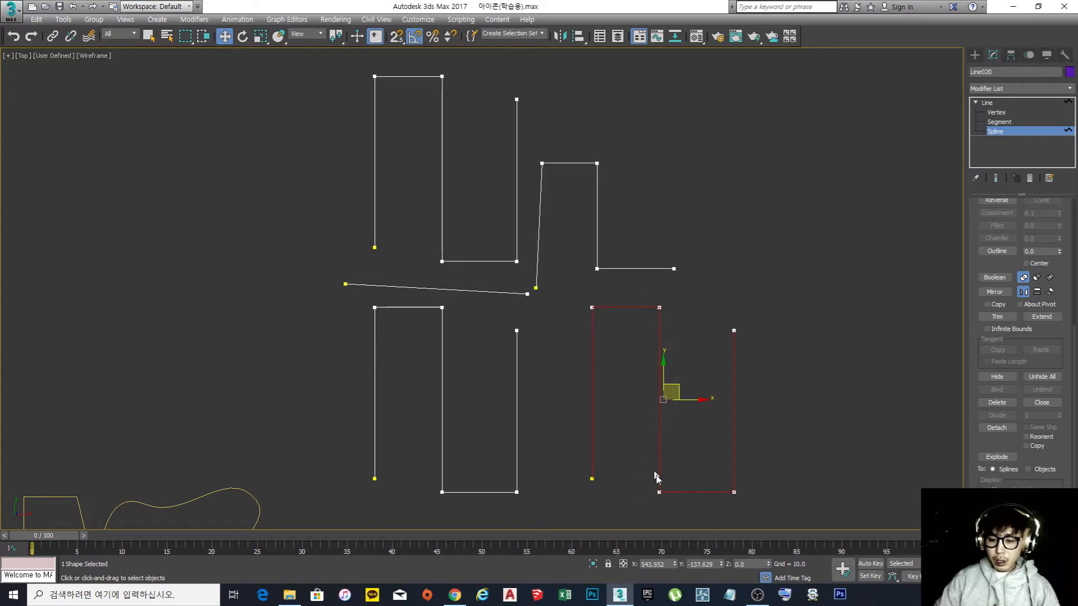
click(997, 427)
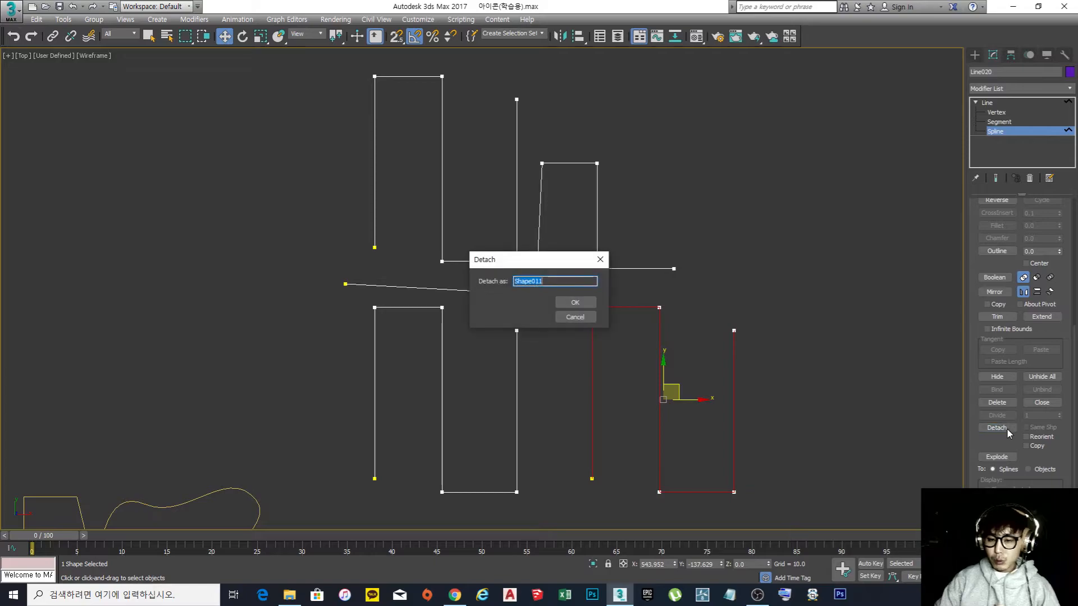
drag(557, 261, 565, 270)
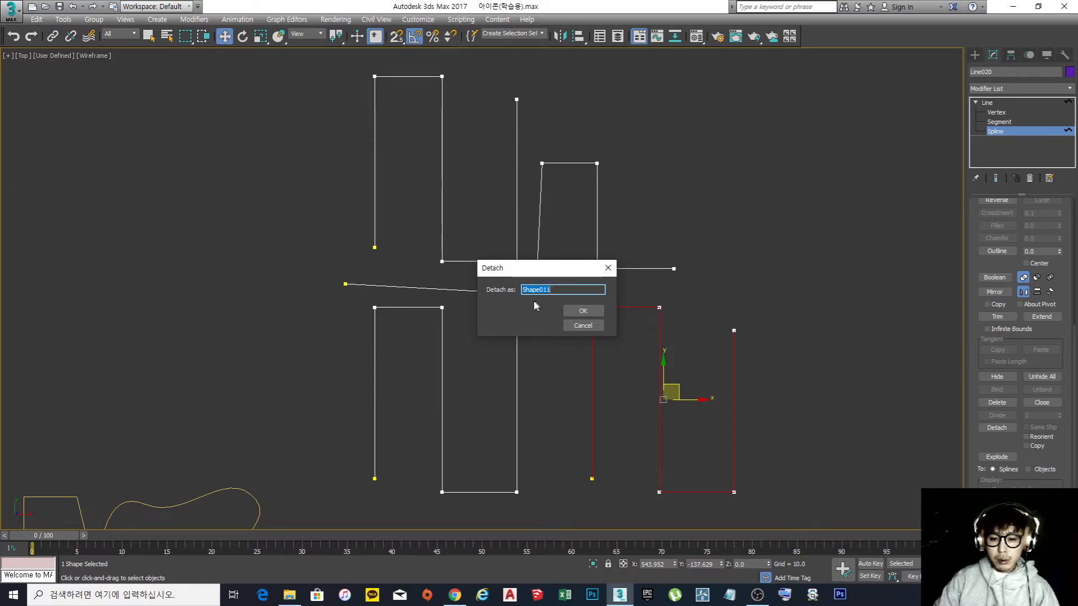
click(558, 289)
double_click(561, 289)
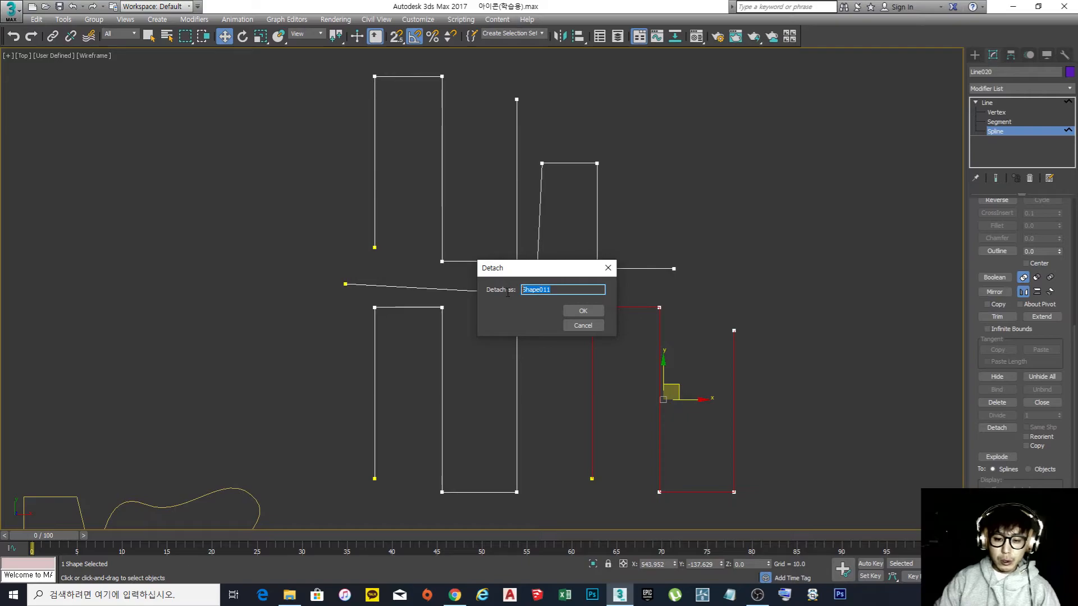
click(583, 312)
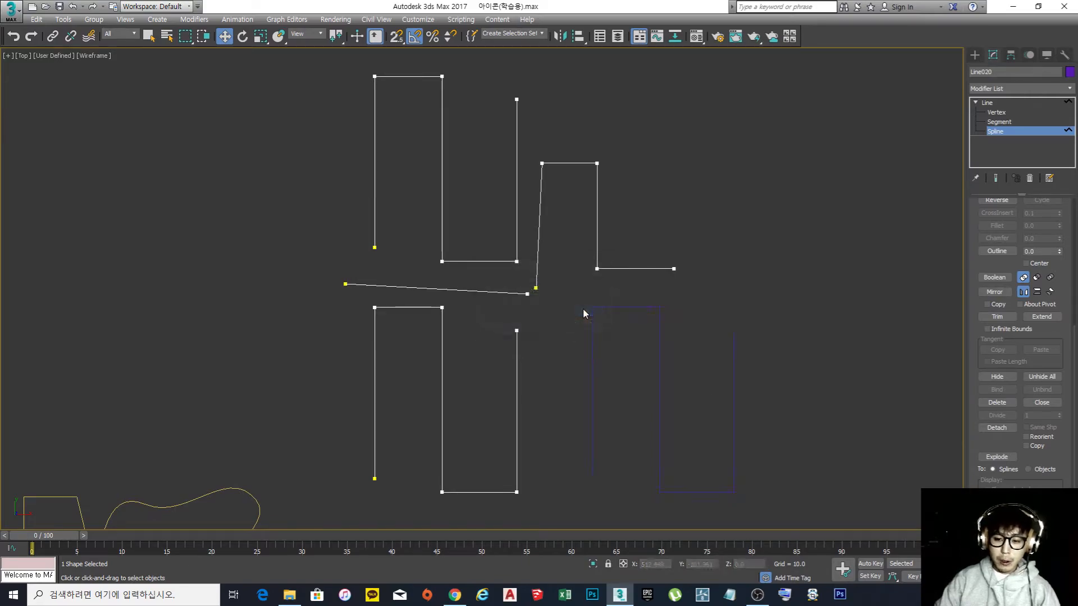
middle_drag(713, 348, 697, 341)
scroll(625, 315, down, 2)
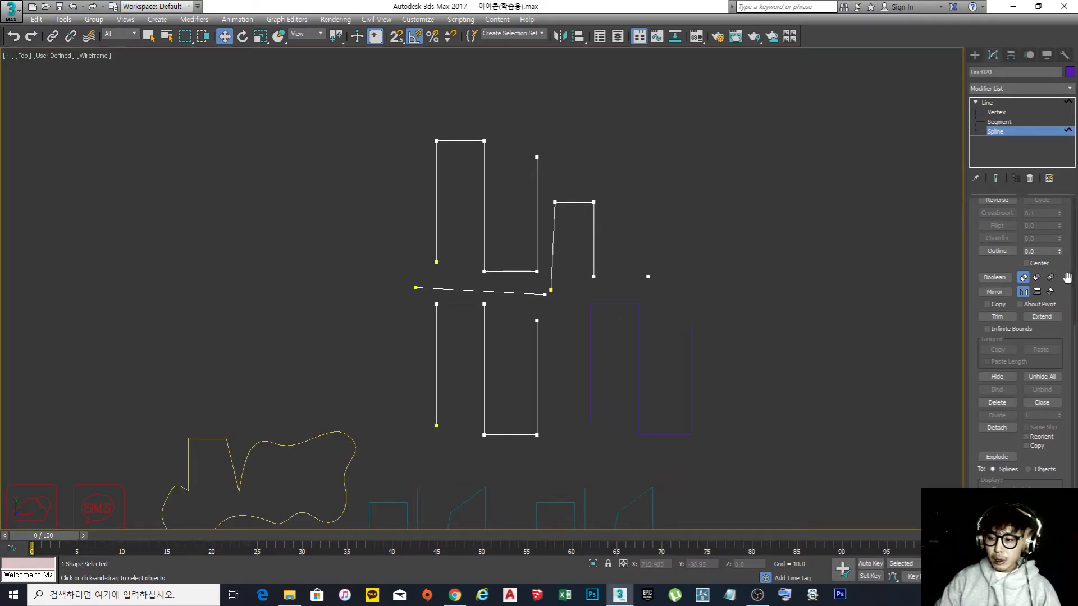
Examine which Geometry commands, such as Break and Refine, are available at Vertex, Segment and Spline level
scroll(1065, 279, up, 5)
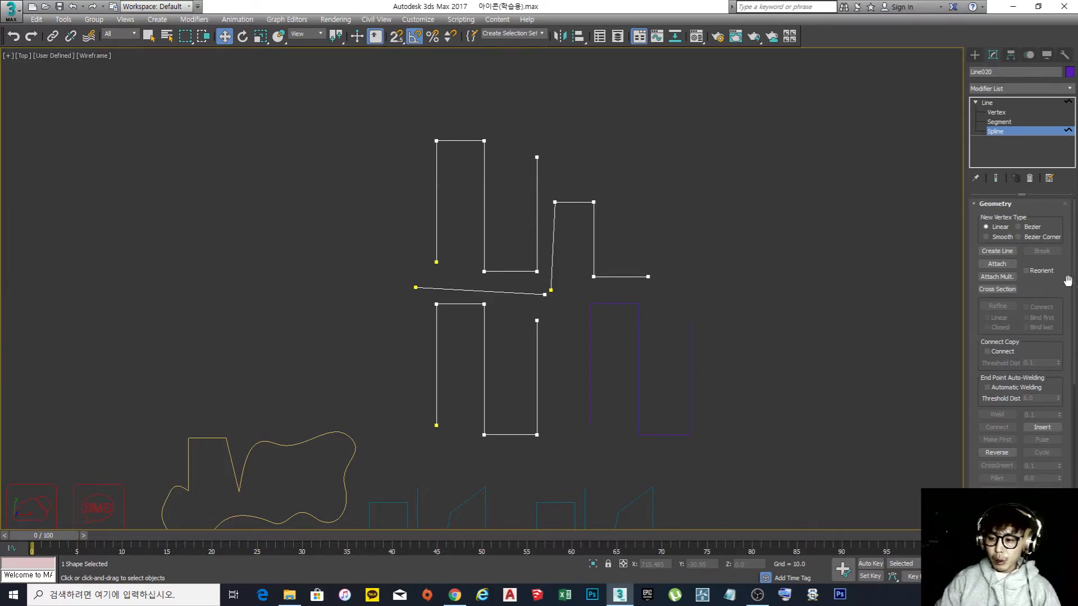
scroll(1066, 275, down, 1)
scroll(1067, 274, down, 1)
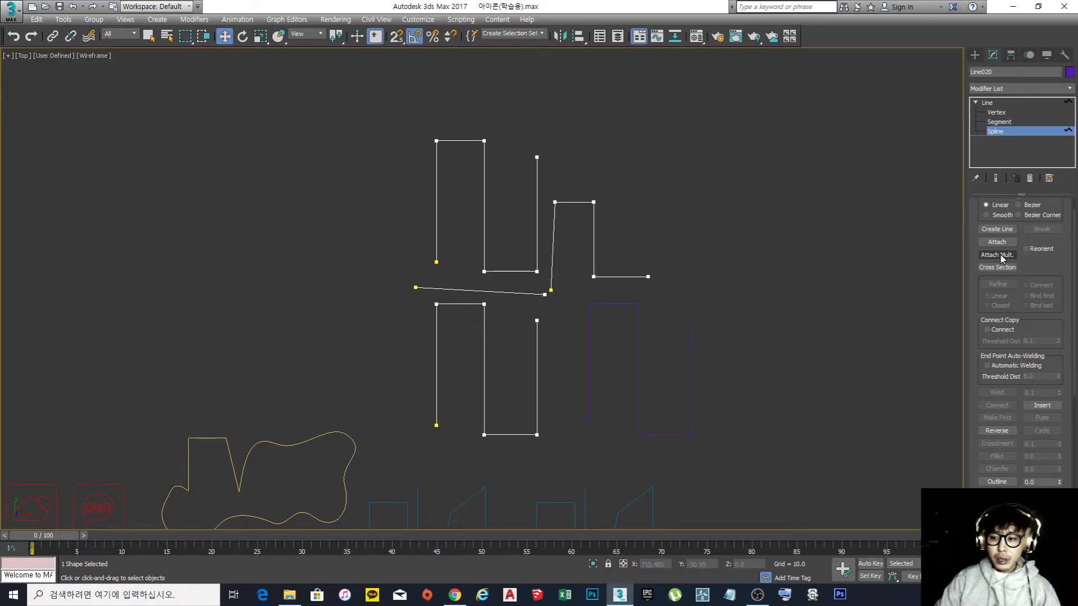
drag(1071, 270, 1071, 219)
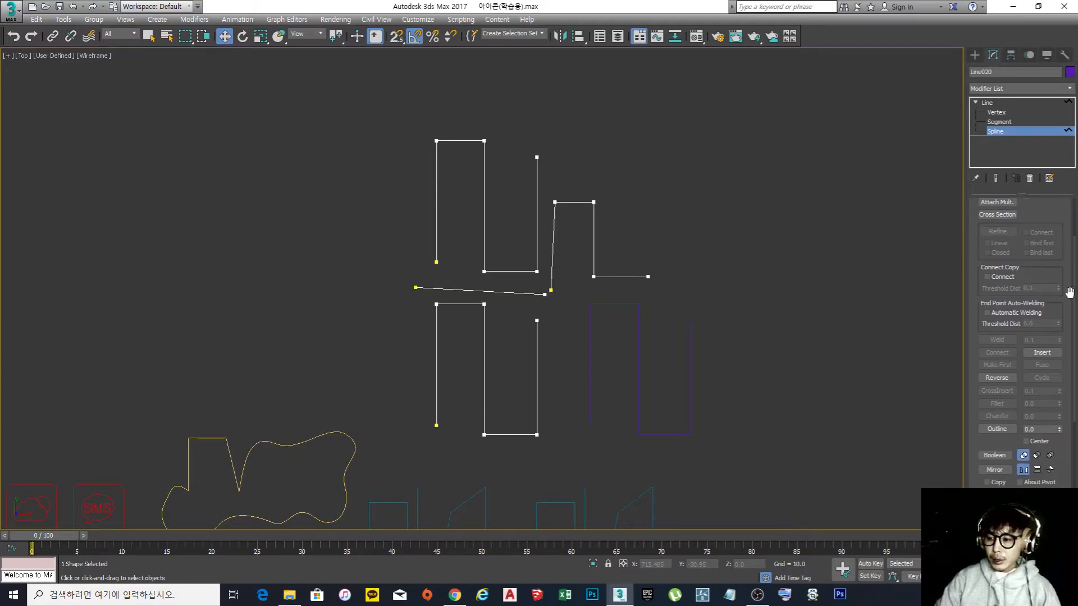
scroll(1073, 258, down, 2)
drag(1073, 258, 1073, 353)
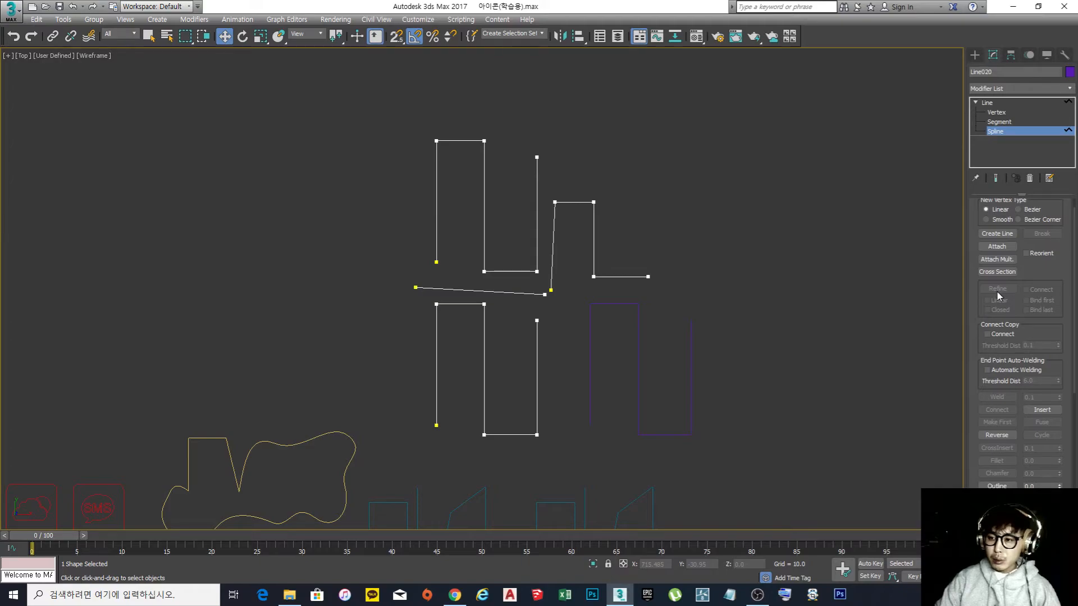
click(1000, 123)
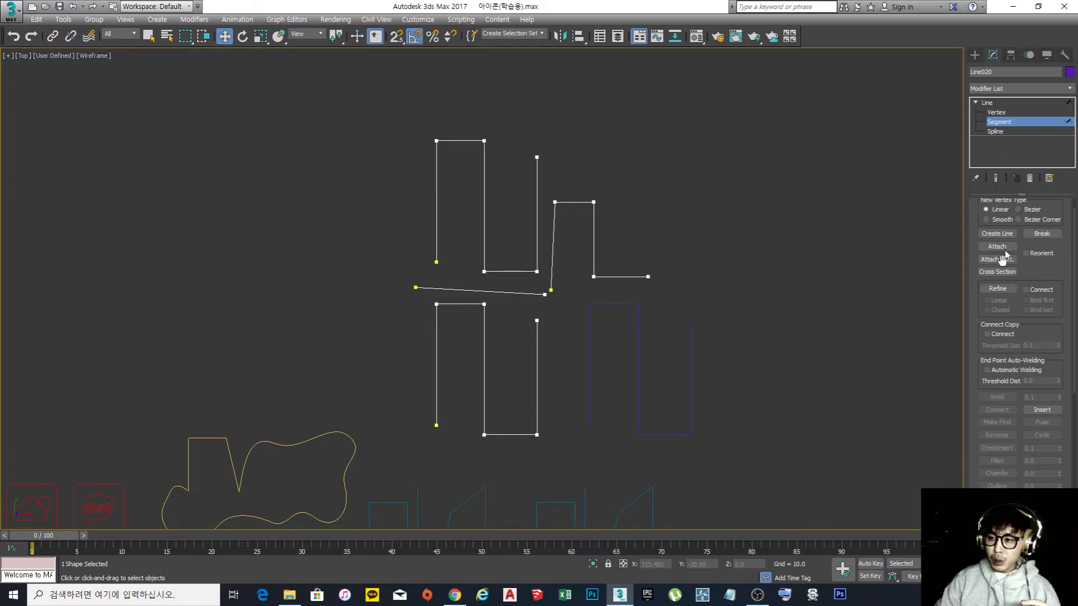
click(997, 112)
click(1000, 122)
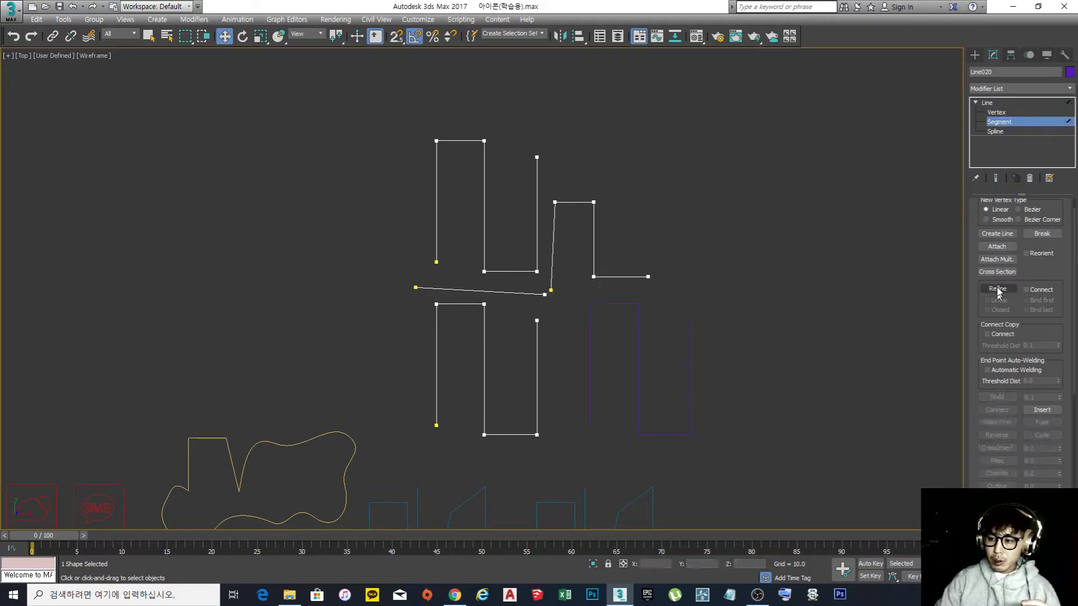
click(994, 132)
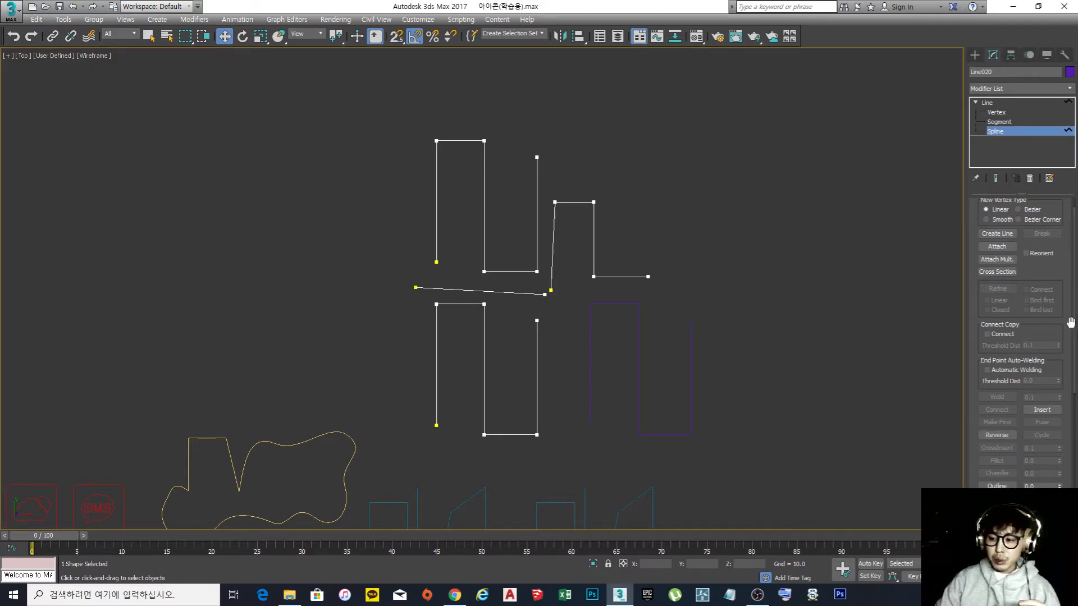
click(1001, 113)
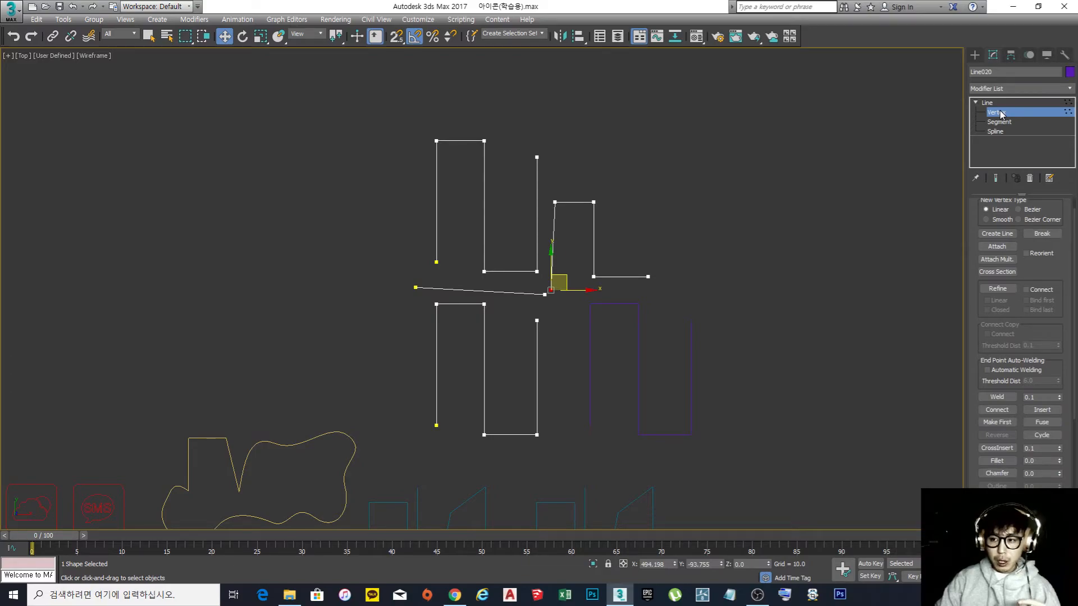
click(997, 122)
click(997, 133)
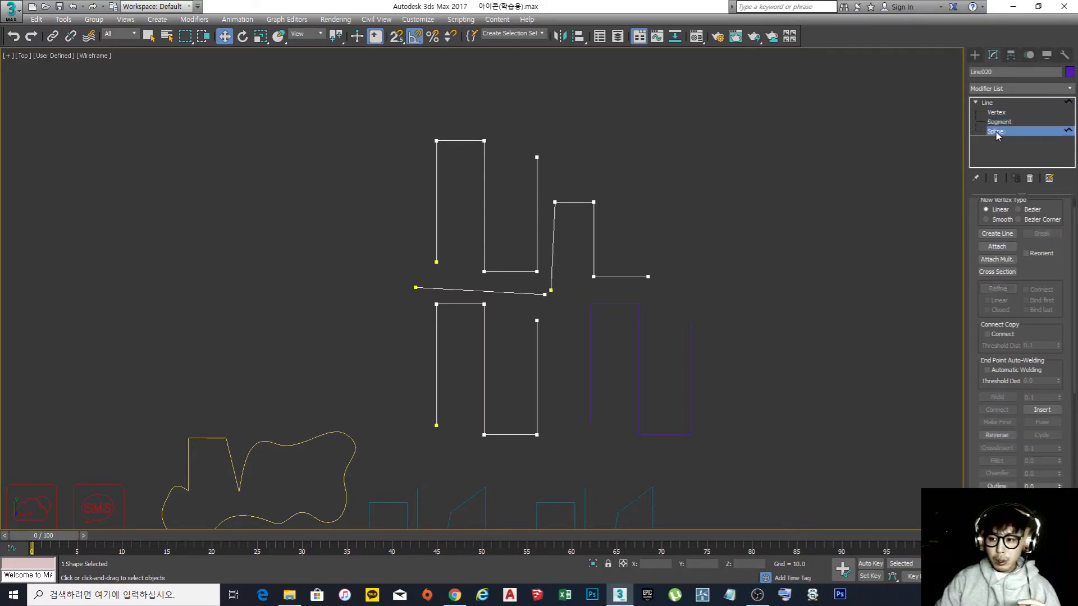
click(998, 122)
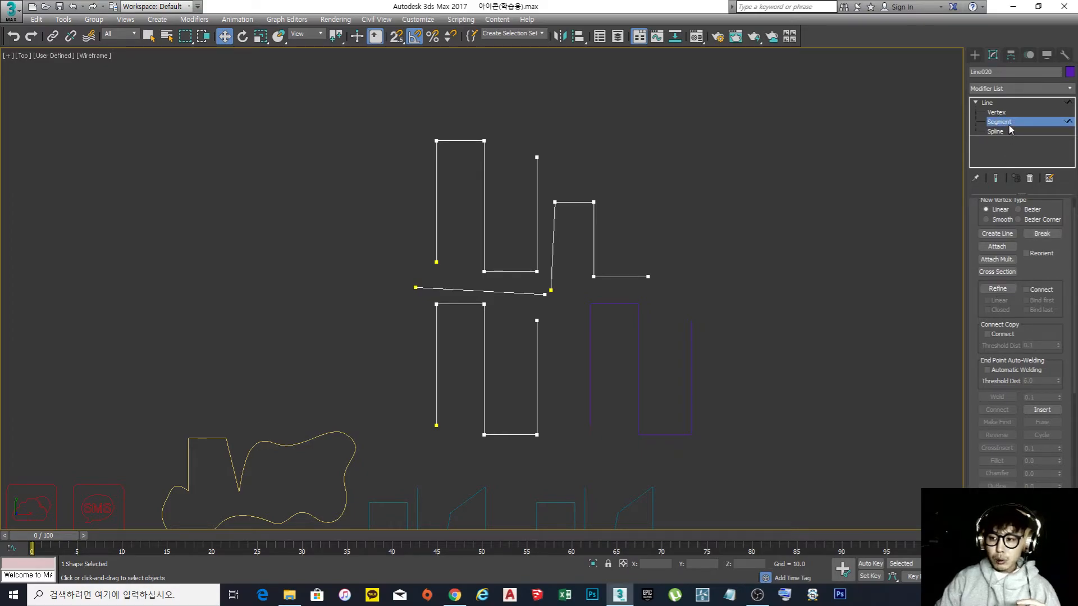
click(1002, 112)
click(998, 132)
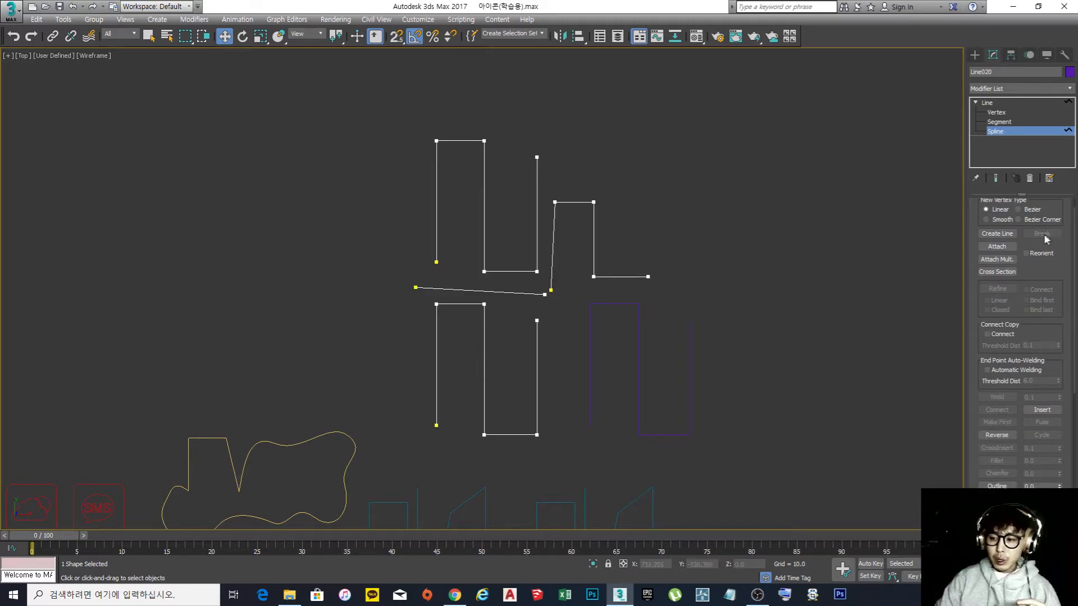
click(996, 113)
click(997, 122)
click(996, 132)
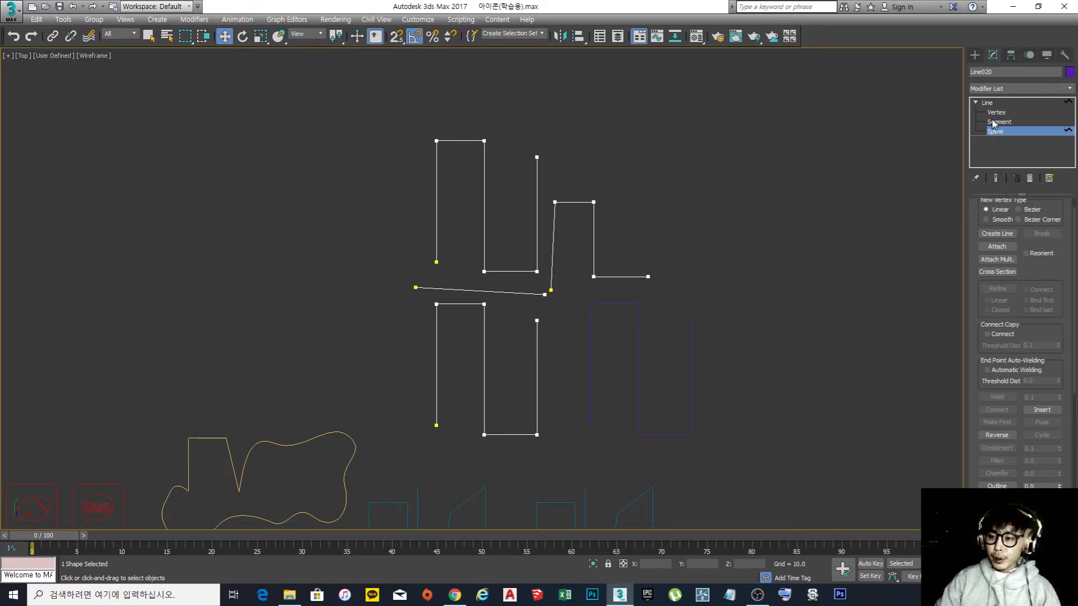
Use Refine at Vertex level to add vertices on the upper zigzag's last three segments and the neighbouring piece's right vertical segment
click(997, 113)
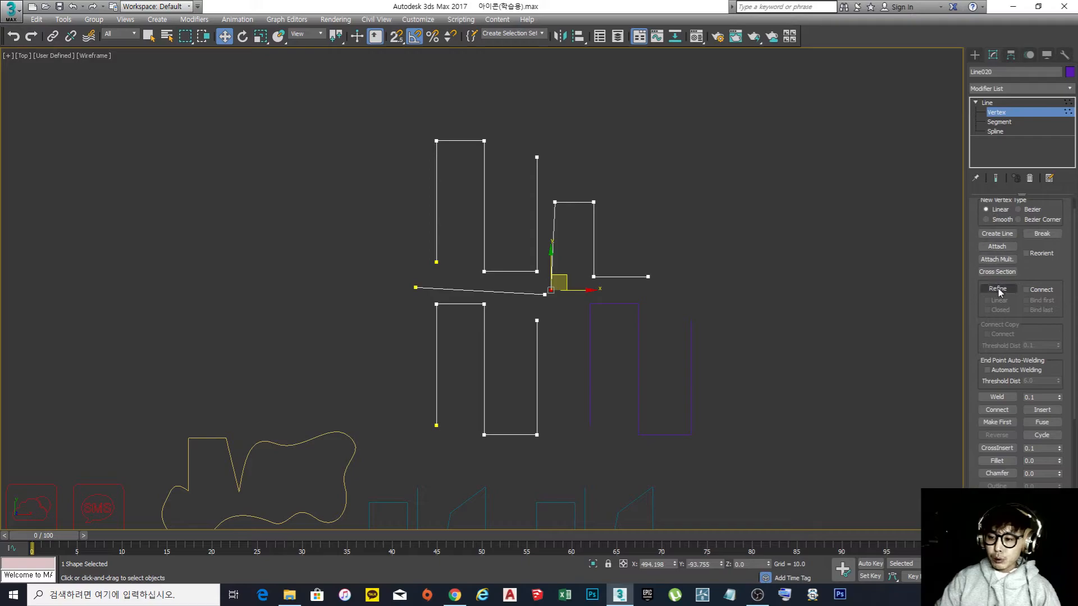
scroll(713, 261, up, 2)
middle_drag(715, 259, 877, 276)
middle_drag(780, 211, 767, 247)
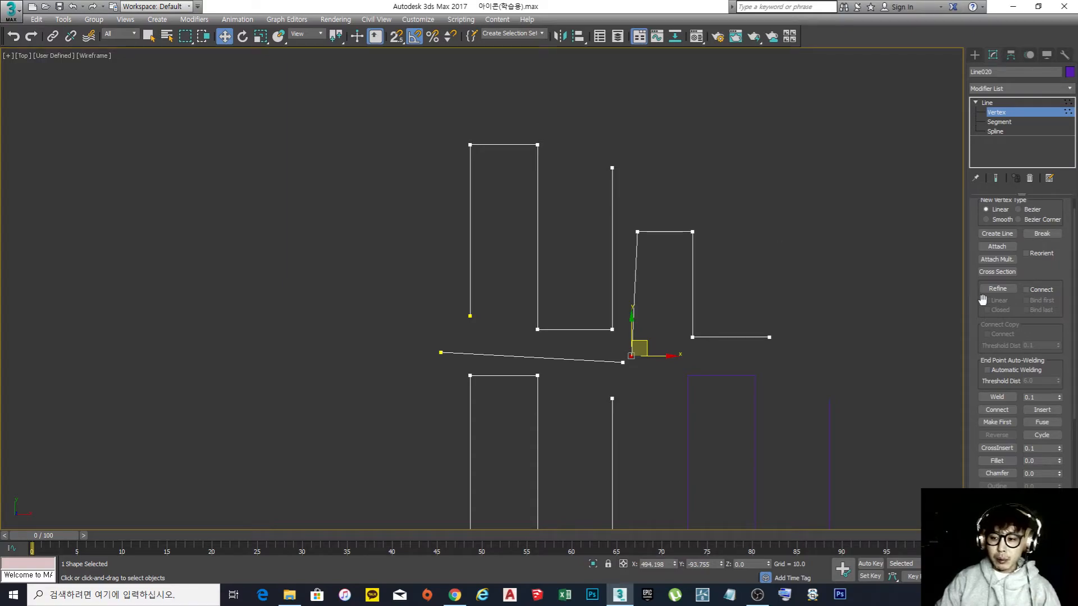
click(1005, 288)
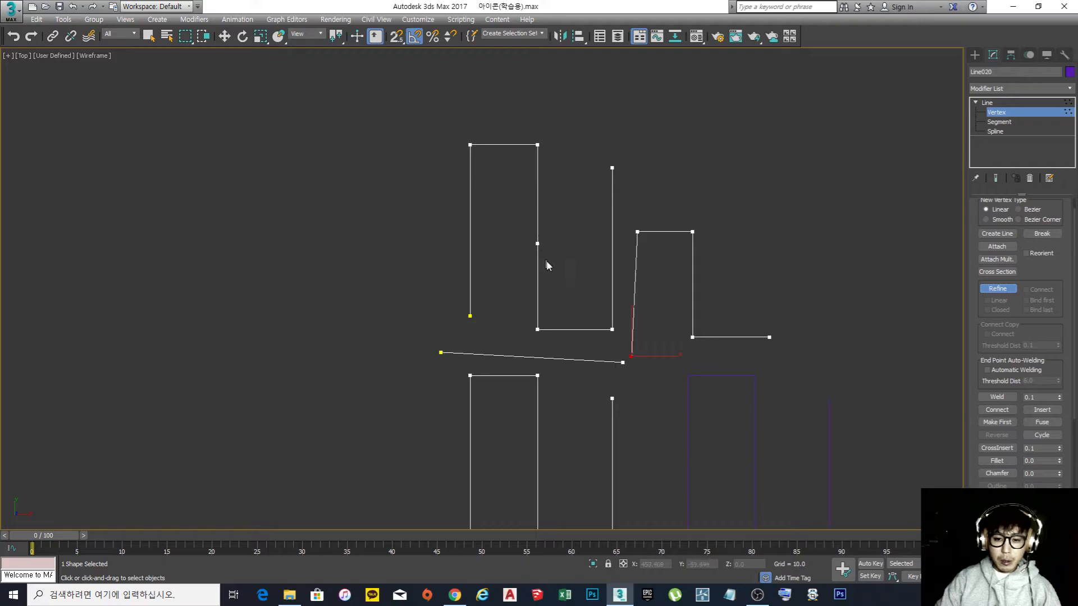
click(572, 330)
click(611, 252)
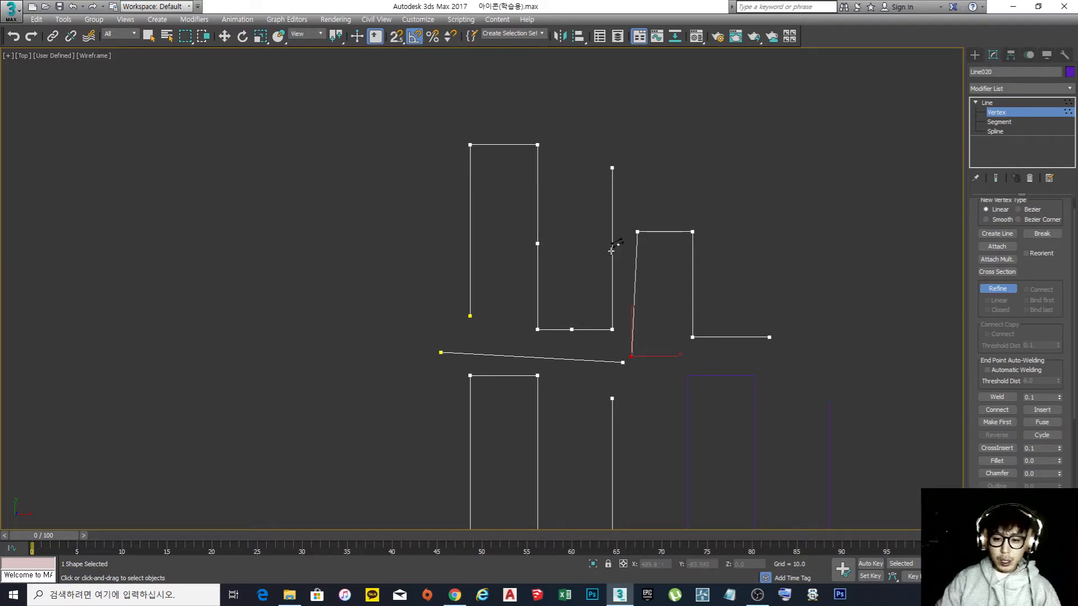
right_click(697, 286)
Pull the neighbouring piece's new vertex outward and move the upper zigzag's last upright's new vertex inward to about X 473.2, Y -52.7
drag(739, 302, 759, 273)
click(613, 252)
drag(633, 251, 602, 252)
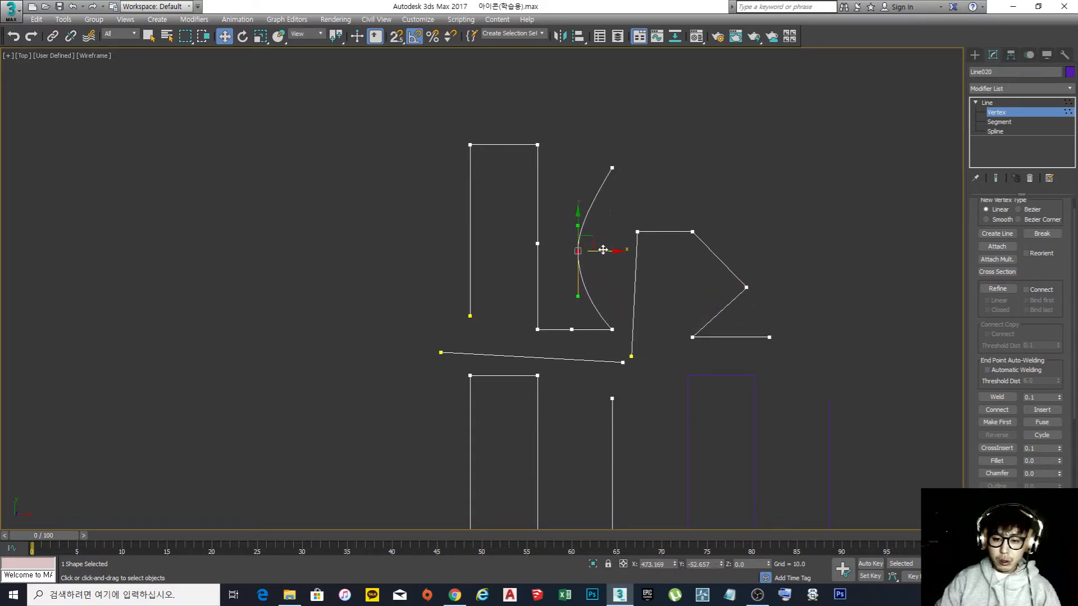
Try the Corner type on the inward-moved vertex, change it to Bezier Corner, and reshape both adjoining segments with its handles
right_click(580, 250)
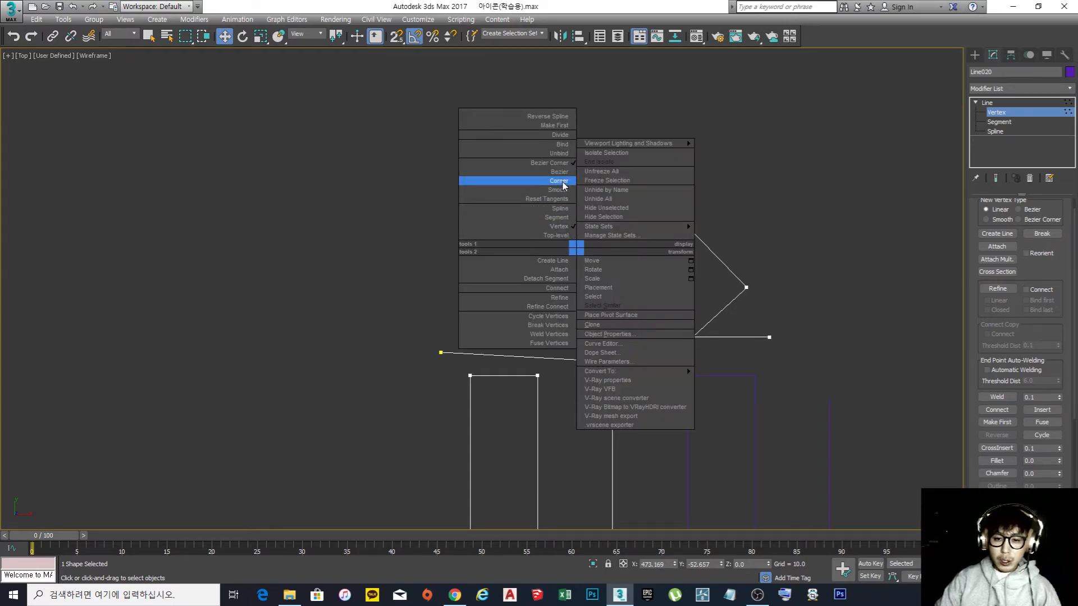
click(565, 184)
right_click(579, 252)
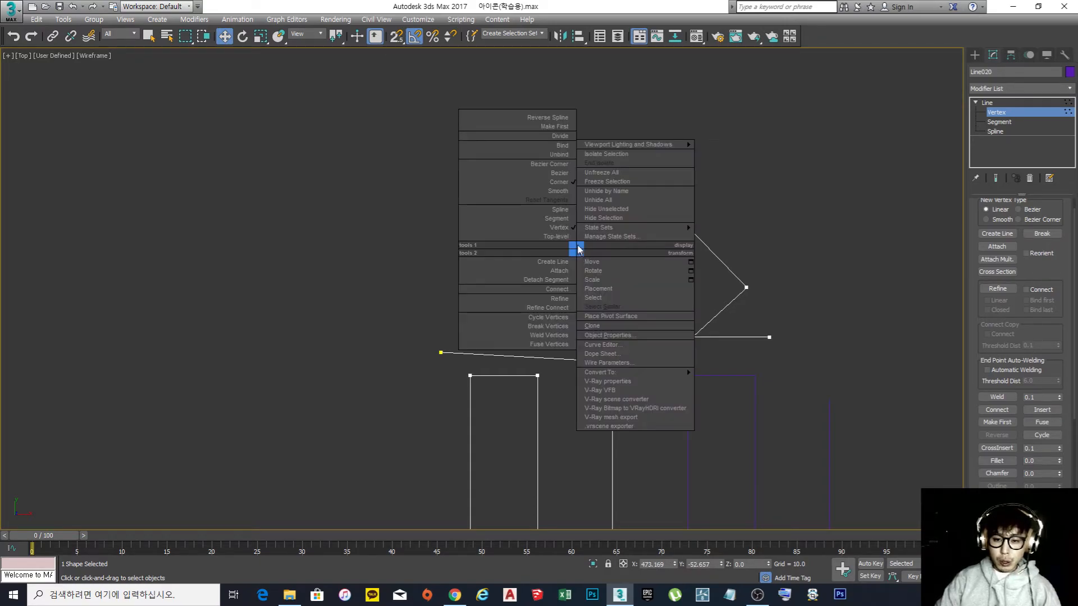
click(561, 161)
drag(598, 291, 566, 290)
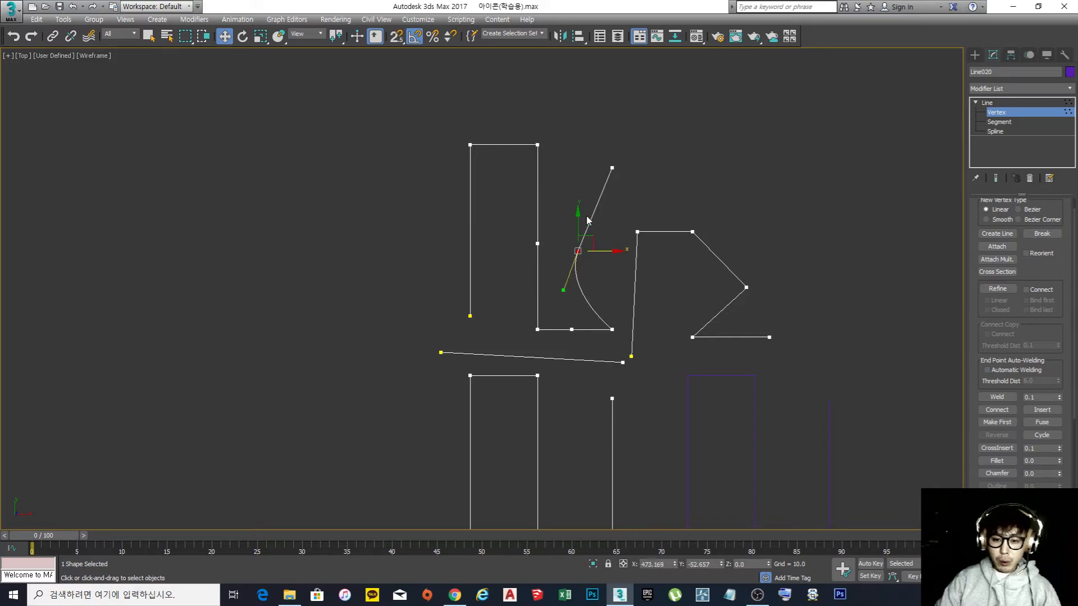
drag(591, 224, 615, 274)
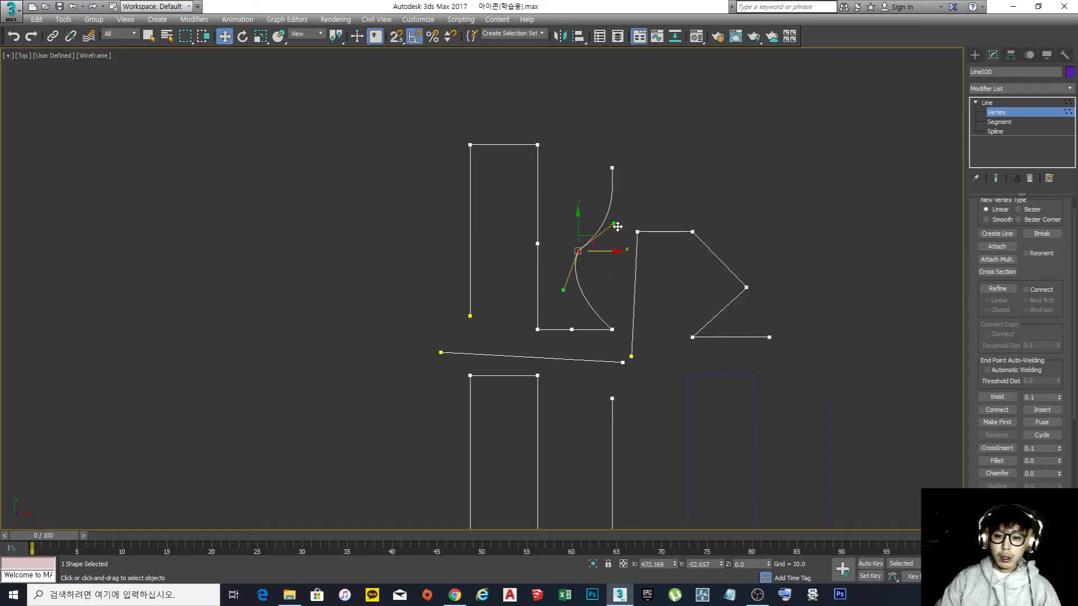
click(592, 239)
drag(613, 223, 621, 265)
click(621, 297)
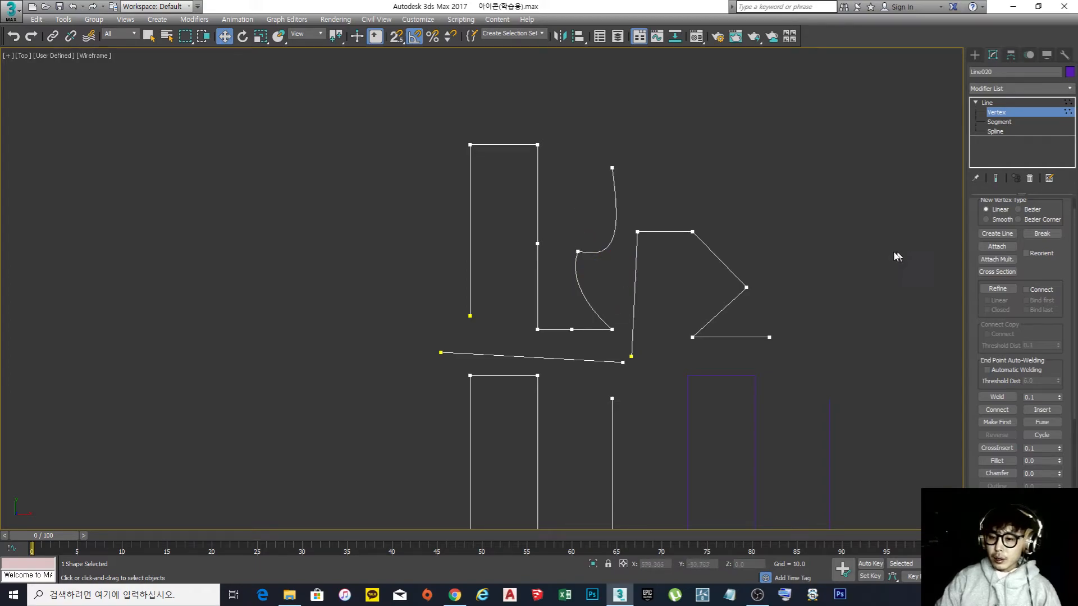
Delete the three refined vertices from the upper zigzag, along with the end vertex of its last upright
drag(597, 262, 569, 234)
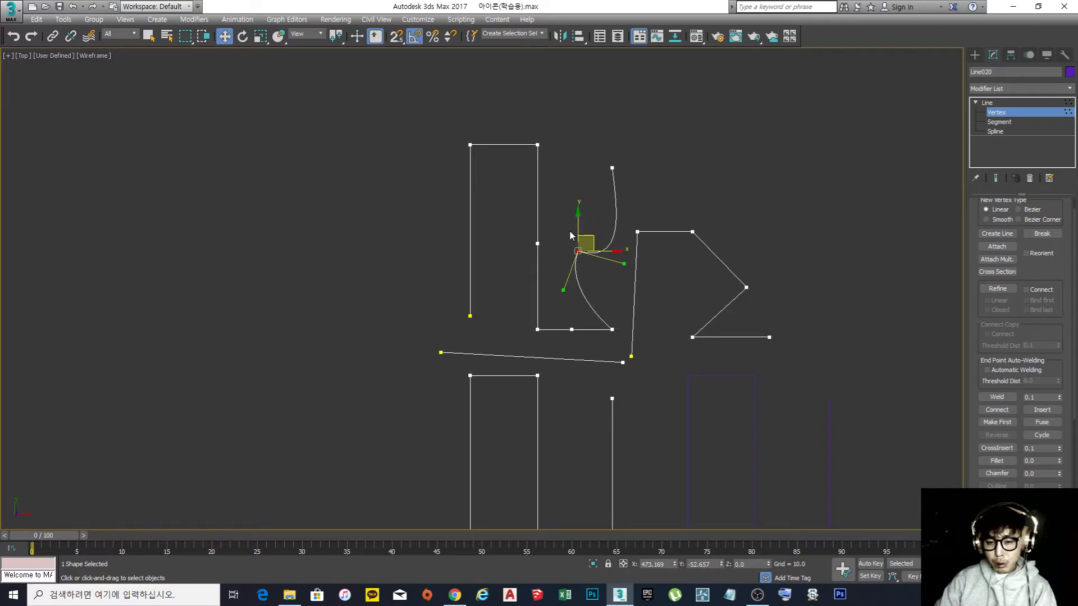
key(Delete)
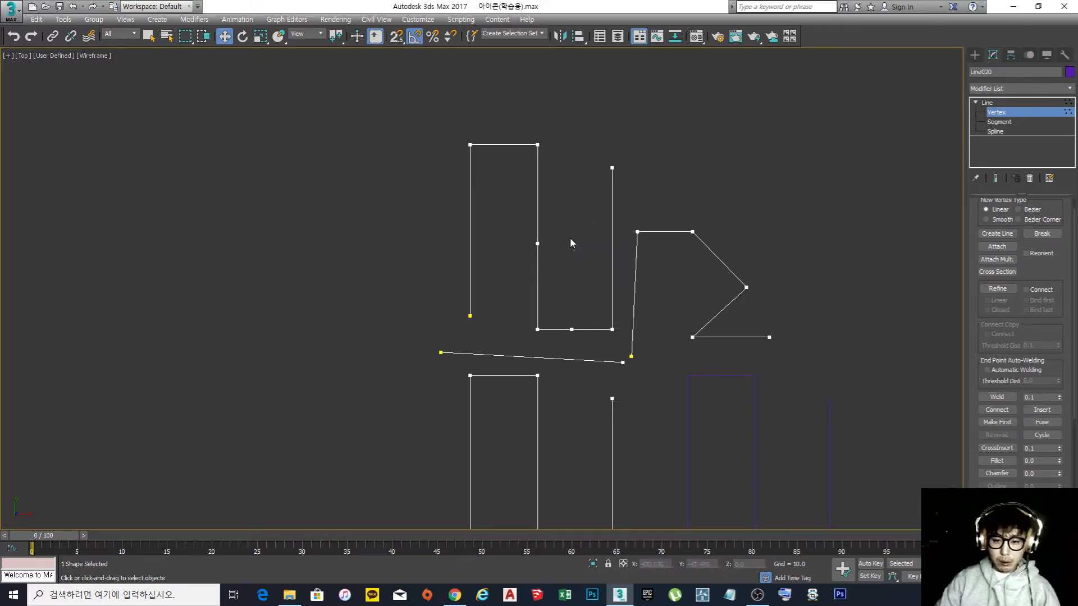
drag(502, 221, 501, 222)
key(Delete)
drag(633, 182, 590, 146)
key(Delete)
click(571, 330)
key(Delete)
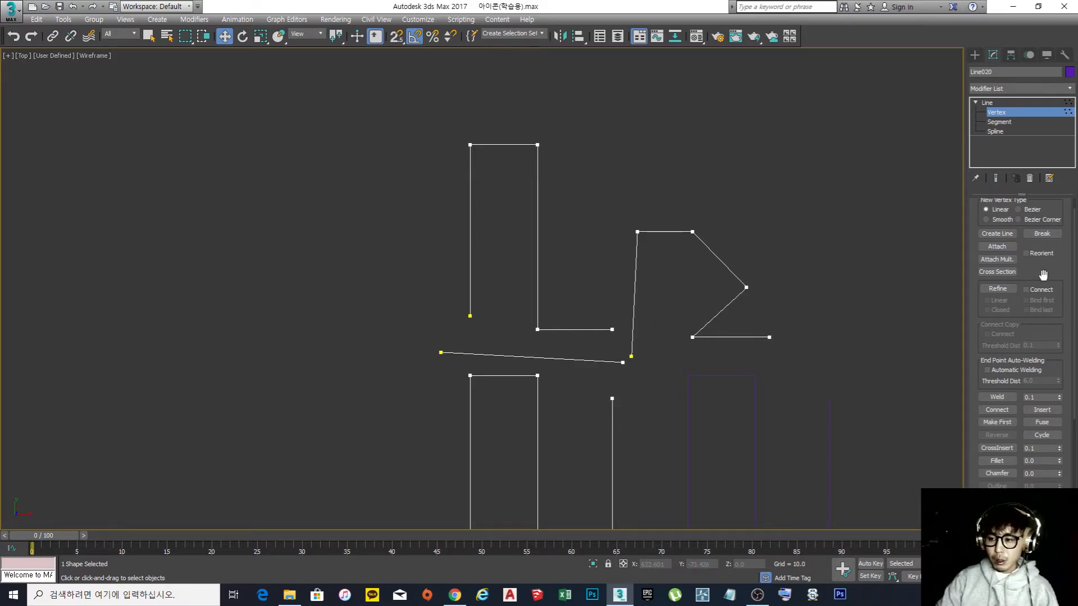
Locate the Weld command and highlight the unjoined end vertices around the slanted line to compare their gaps
drag(1051, 276, 1049, 244)
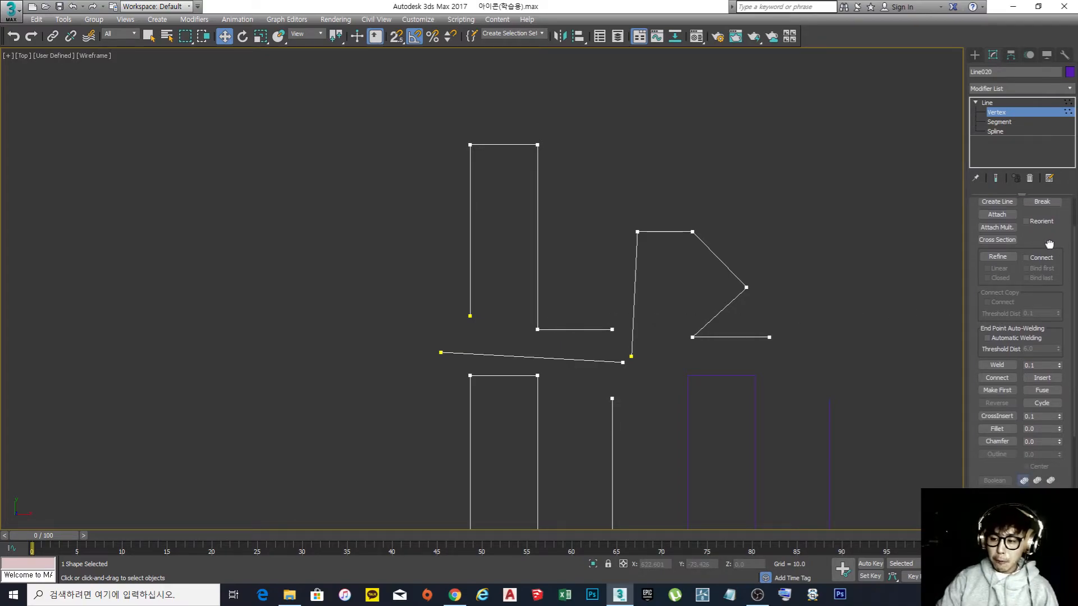
drag(1047, 296, 1049, 213)
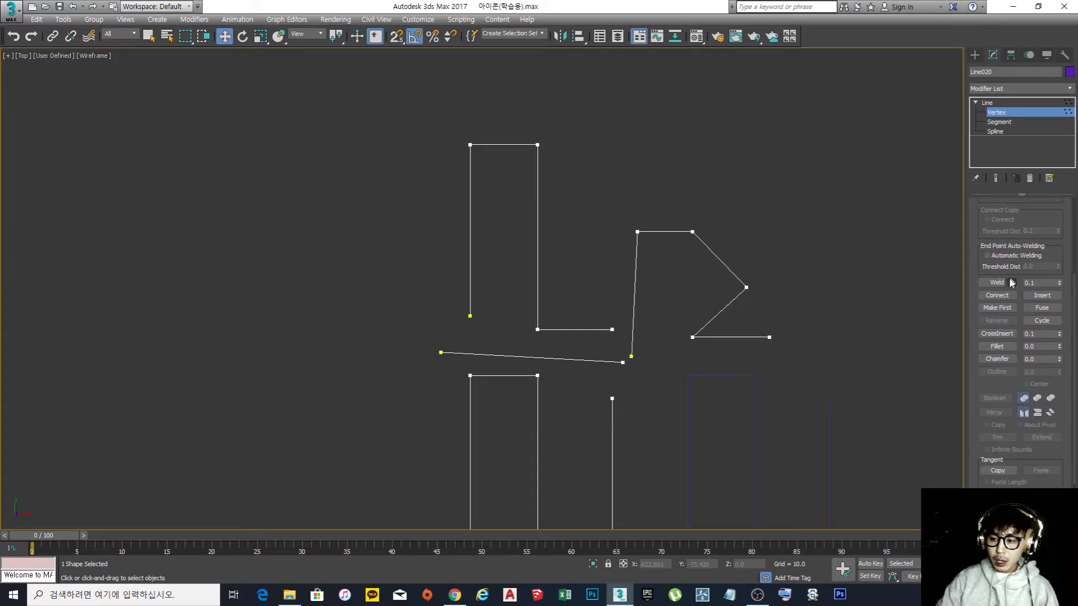
middle_drag(688, 322, 630, 288)
scroll(632, 329, up, 4)
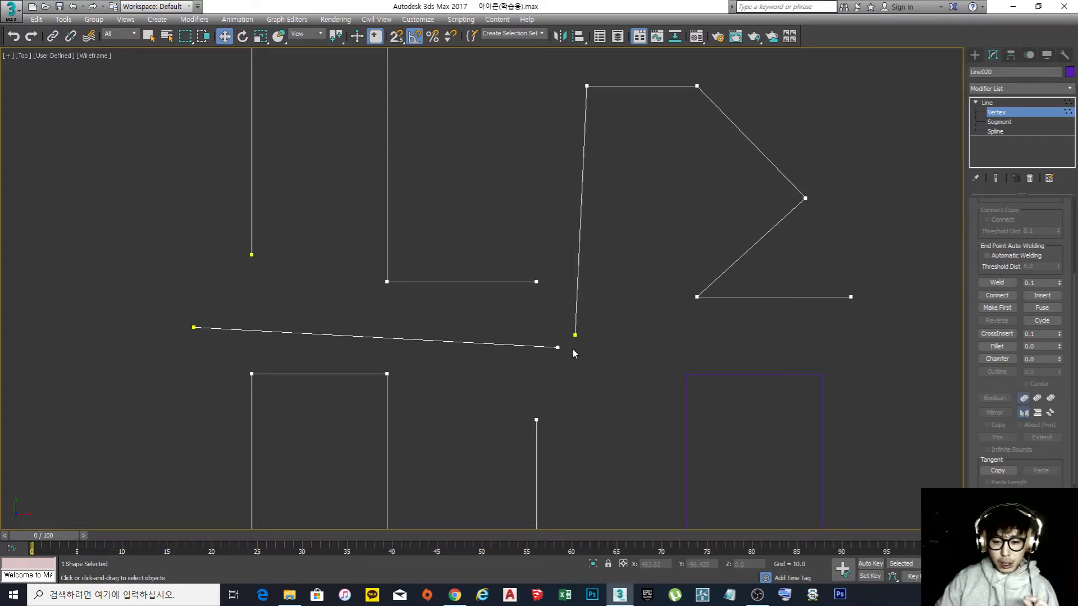
drag(614, 367, 537, 323)
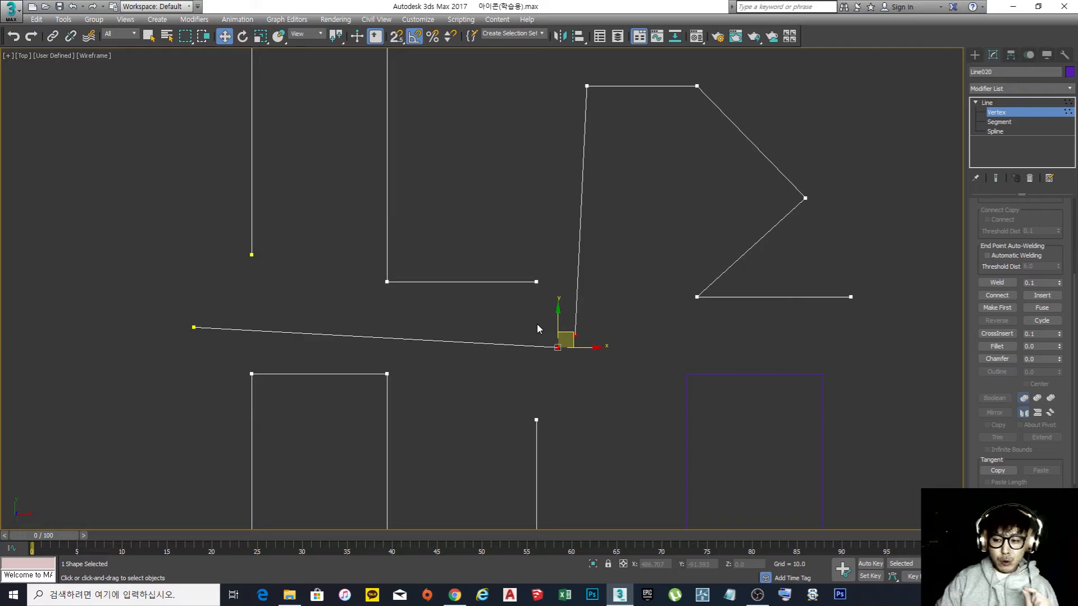
click(537, 323)
drag(595, 360, 556, 336)
click(574, 336)
middle_drag(395, 345, 463, 373)
drag(211, 229, 341, 381)
Try to weld the slanted line's right end vertex to the nearby arrow-like shape's lower end vertex with a 0.1 threshold
middle_drag(611, 360, 518, 305)
scroll(519, 305, up, 2)
drag(496, 289, 567, 357)
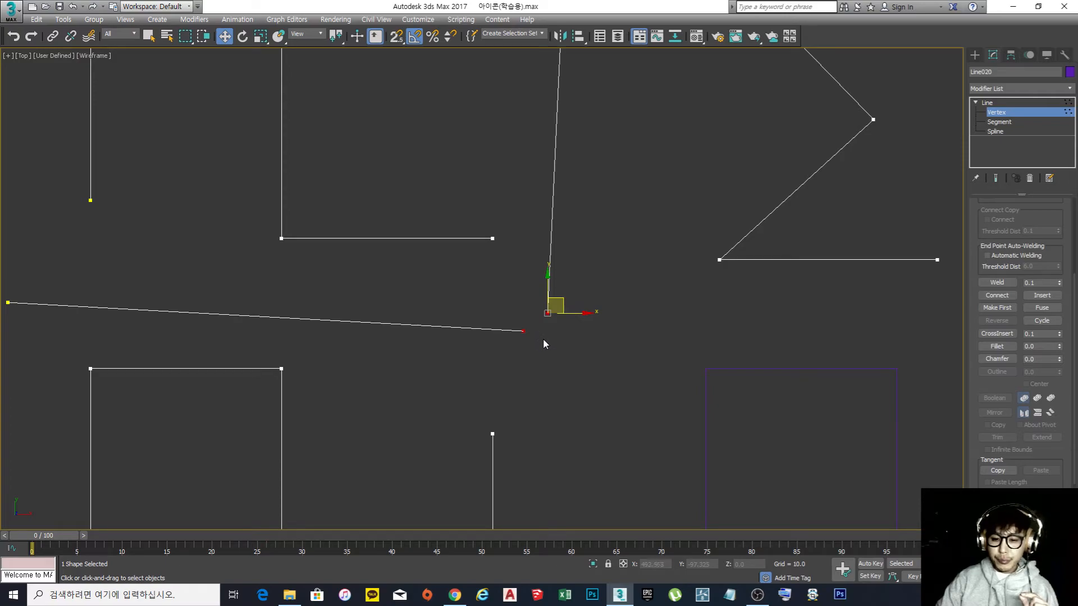
drag(1041, 282, 1030, 282)
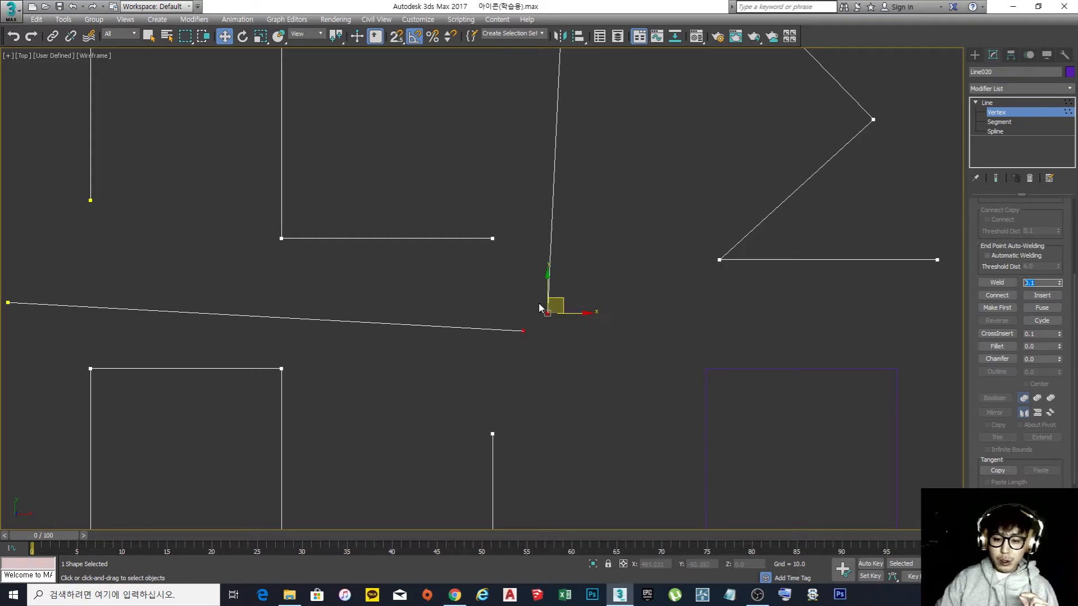
click(1003, 286)
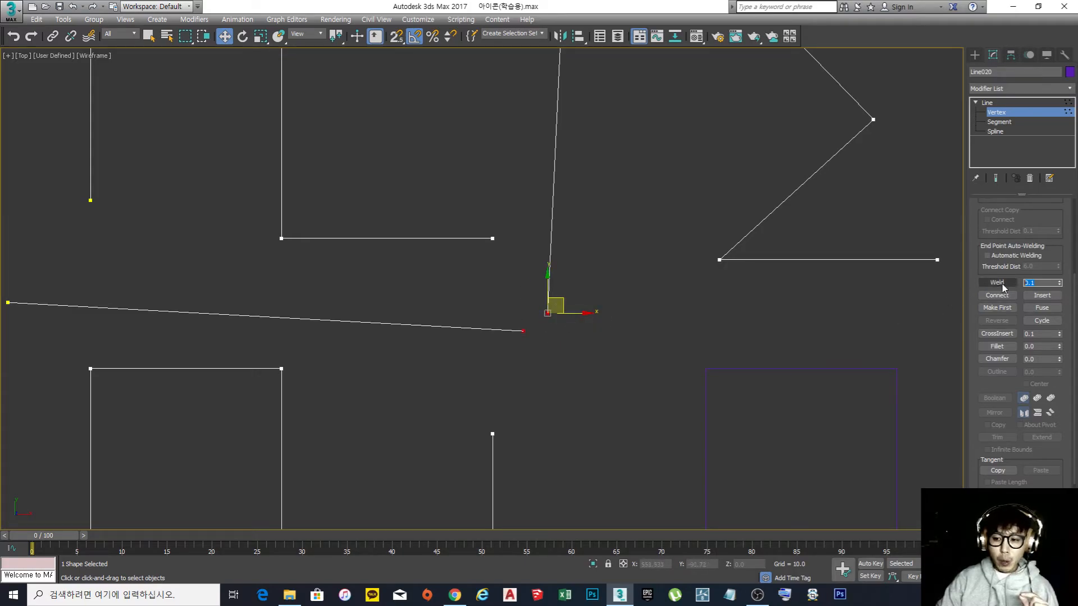
Reselect the two neighbouring end vertices and weld them into one with a weld threshold of 50
drag(598, 362, 507, 309)
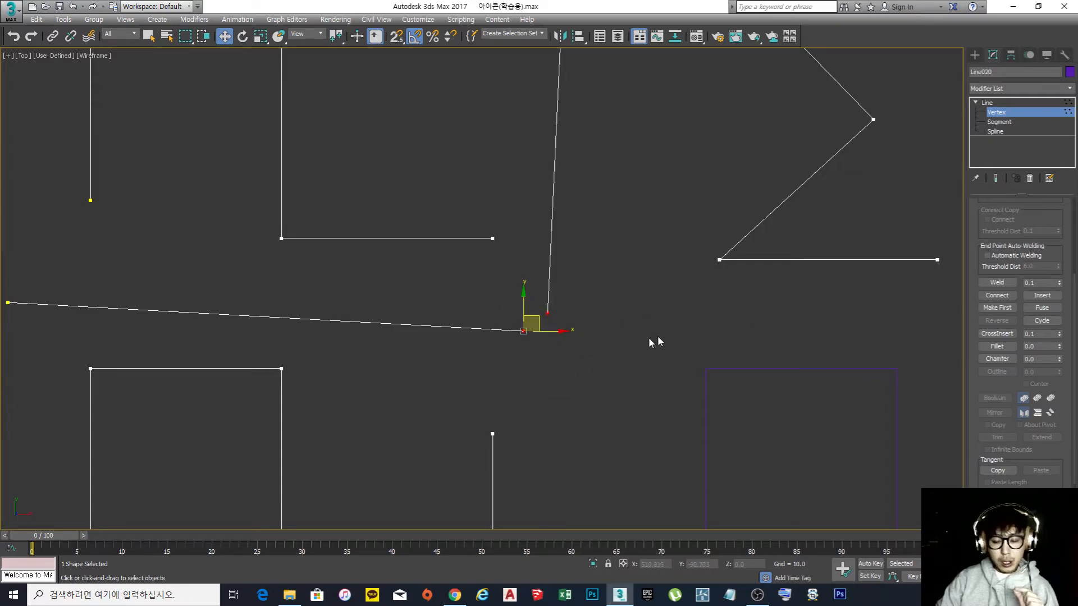
click(1041, 283)
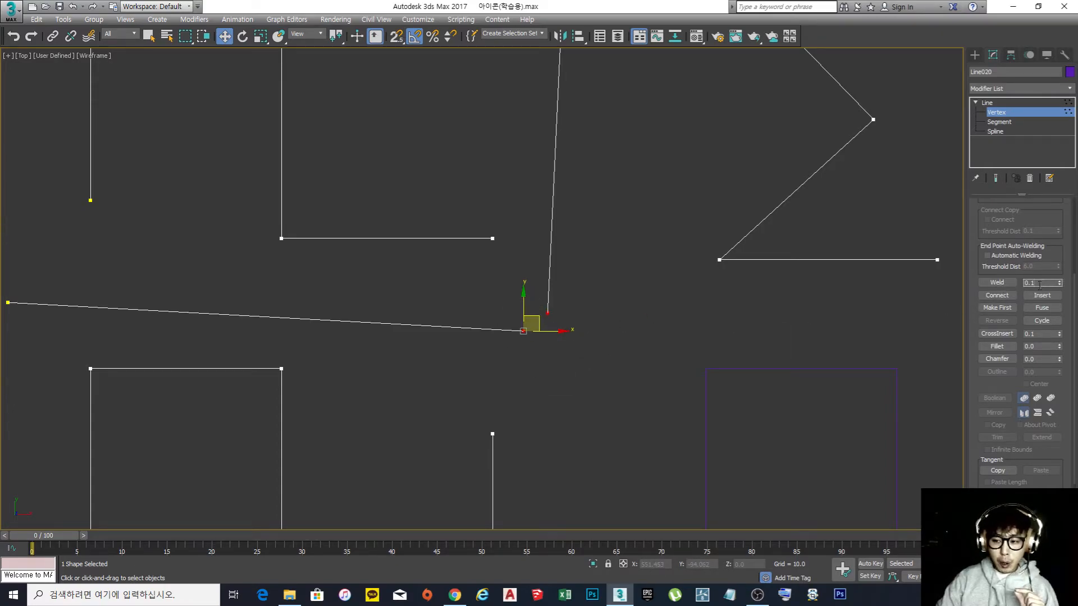
click(1004, 283)
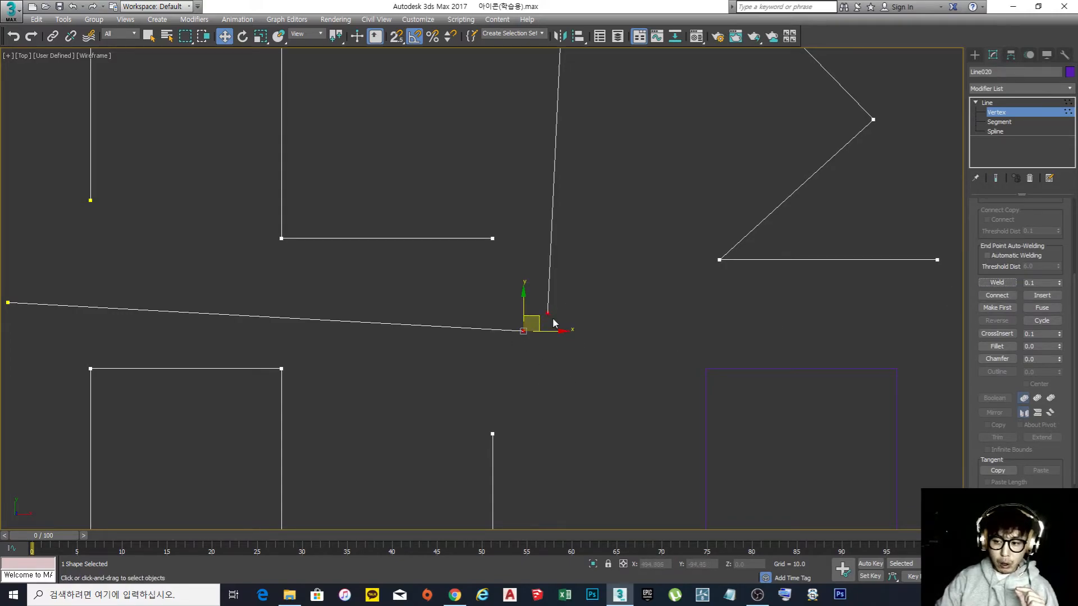
click(1040, 283)
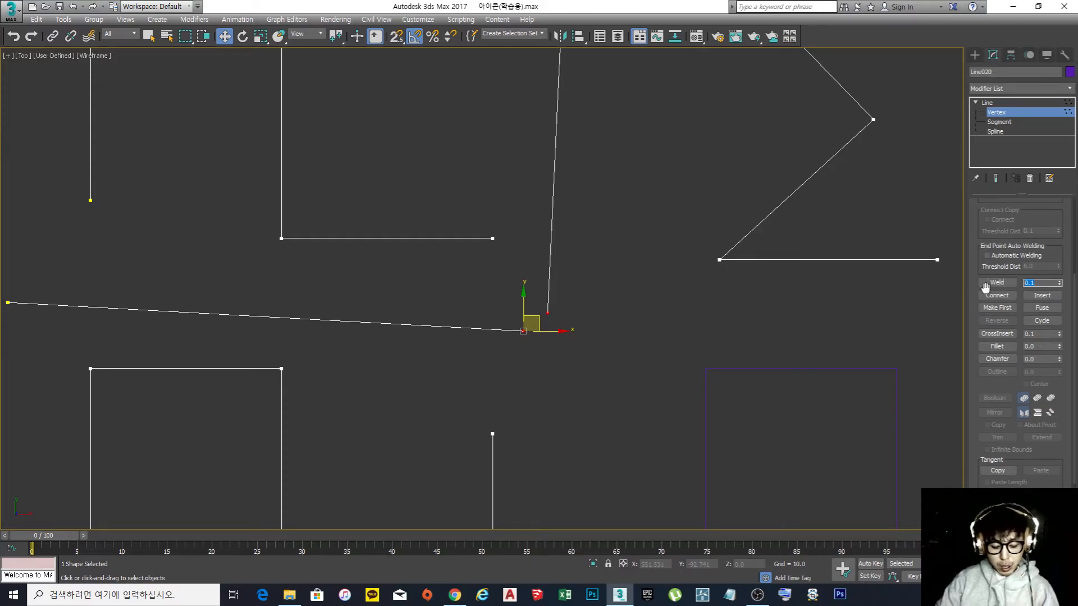
text(5)
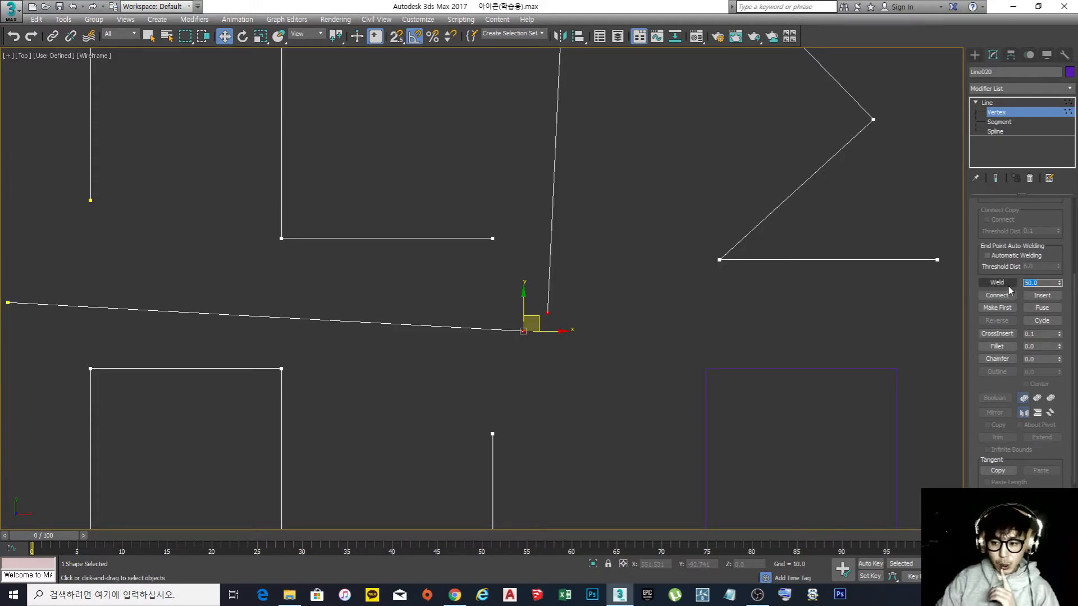
click(998, 283)
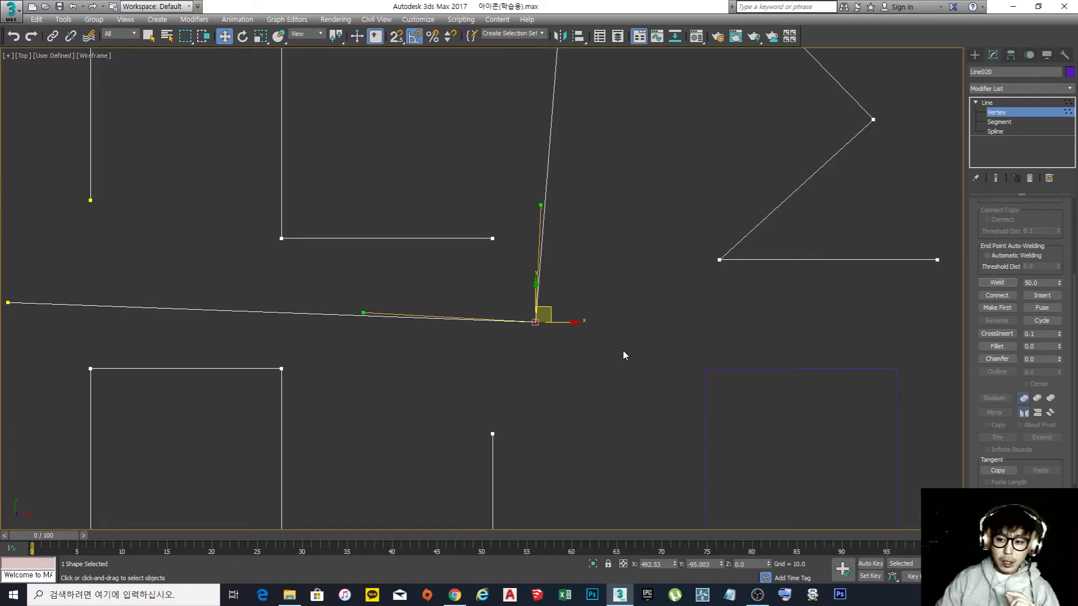
Weld the two open end vertices at the outline's left gap with a weld threshold of 50
middle_drag(623, 355, 822, 379)
drag(163, 204, 325, 375)
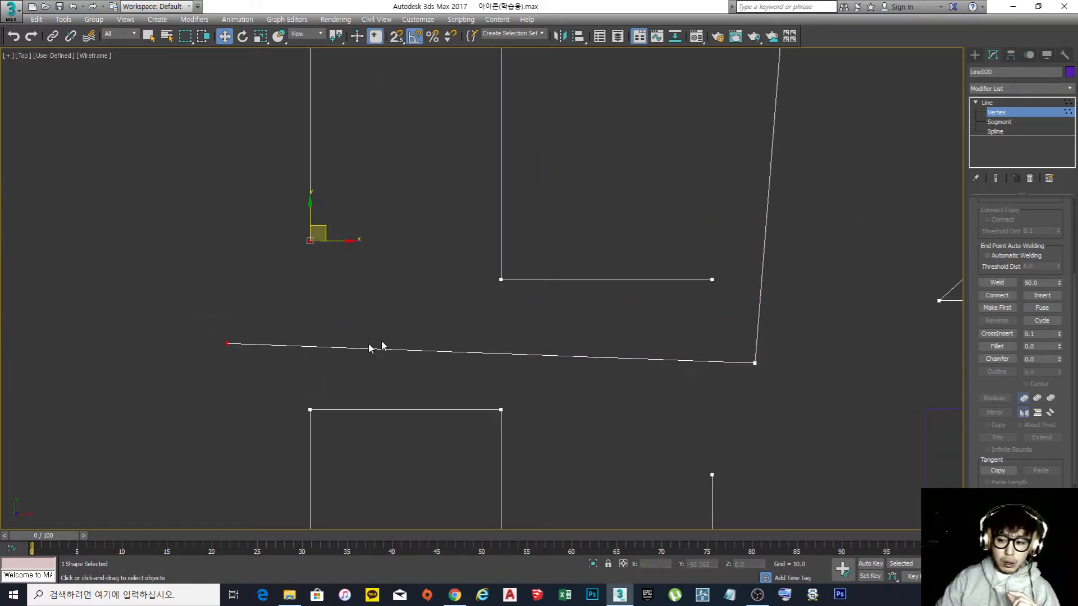
click(1036, 283)
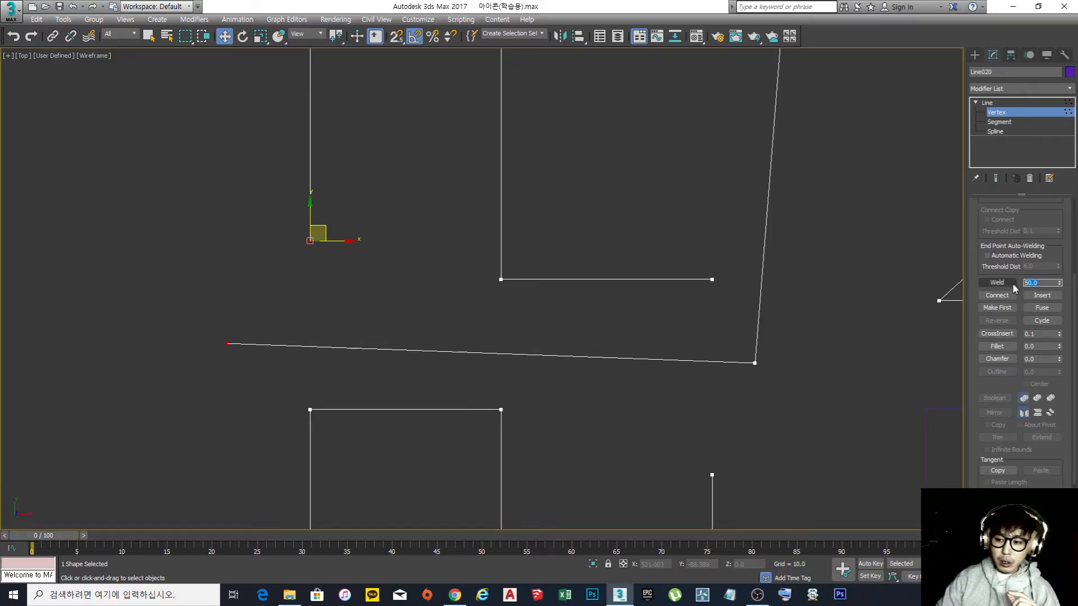
click(998, 282)
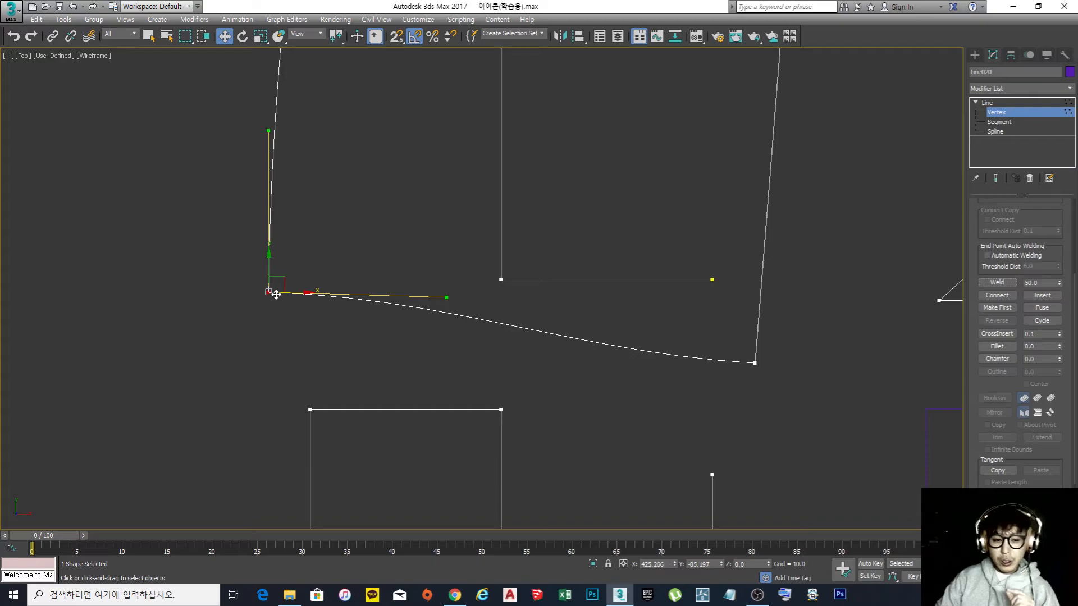
drag(1048, 281, 1015, 284)
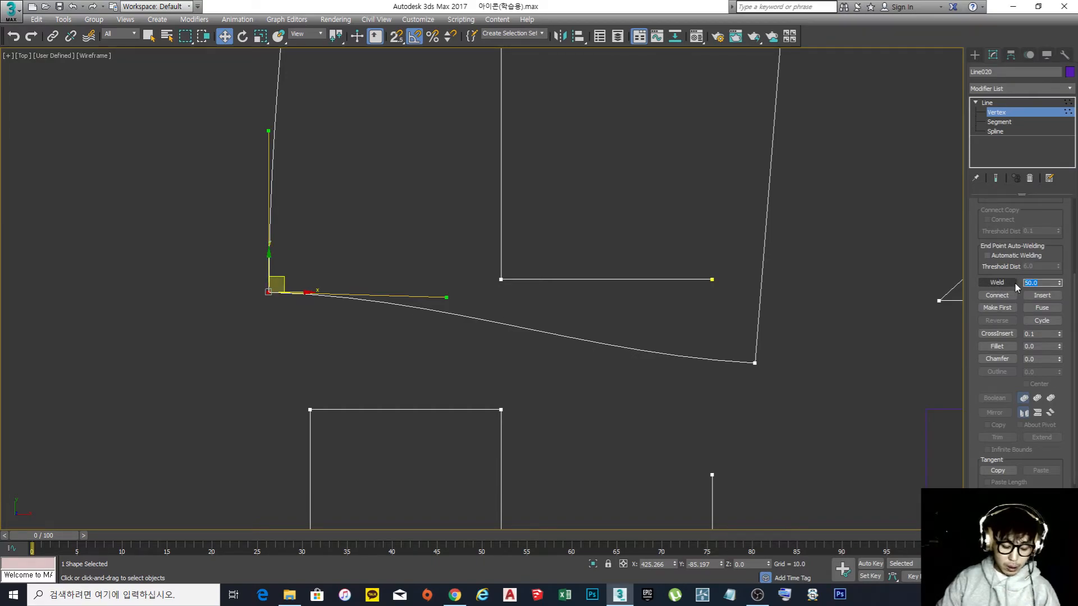
Undo the welds at both the left and right corners of the outline, back to separate end vertices
key(ctrl+x)
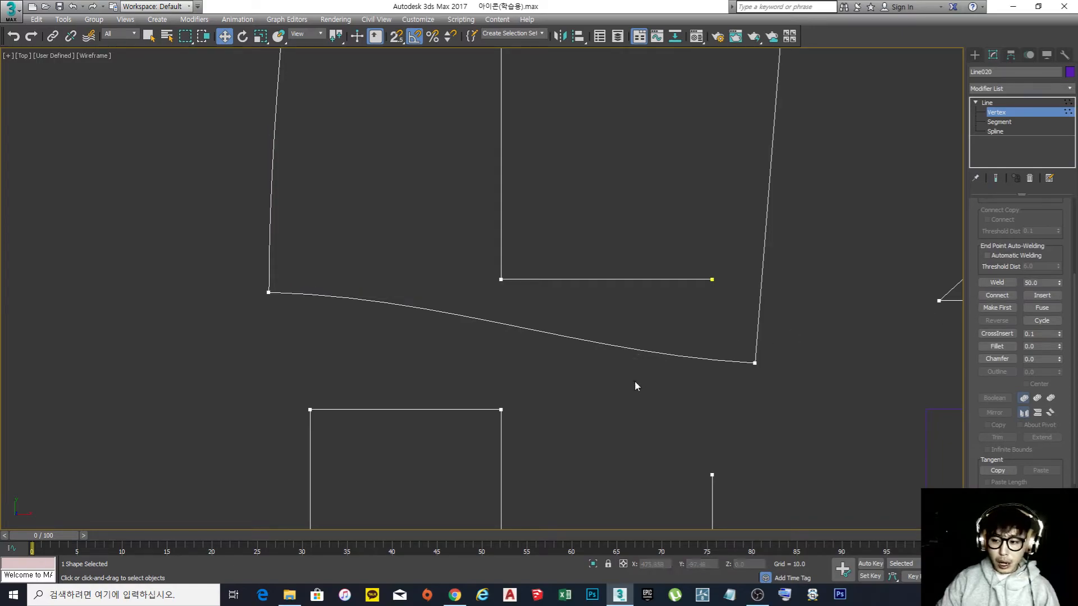
key(ctrl+x)
key(ctrl+z)
key(ctrl+z)
key(ctrl+z)
middle_drag(808, 369, 606, 329)
scroll(587, 315, up, 4)
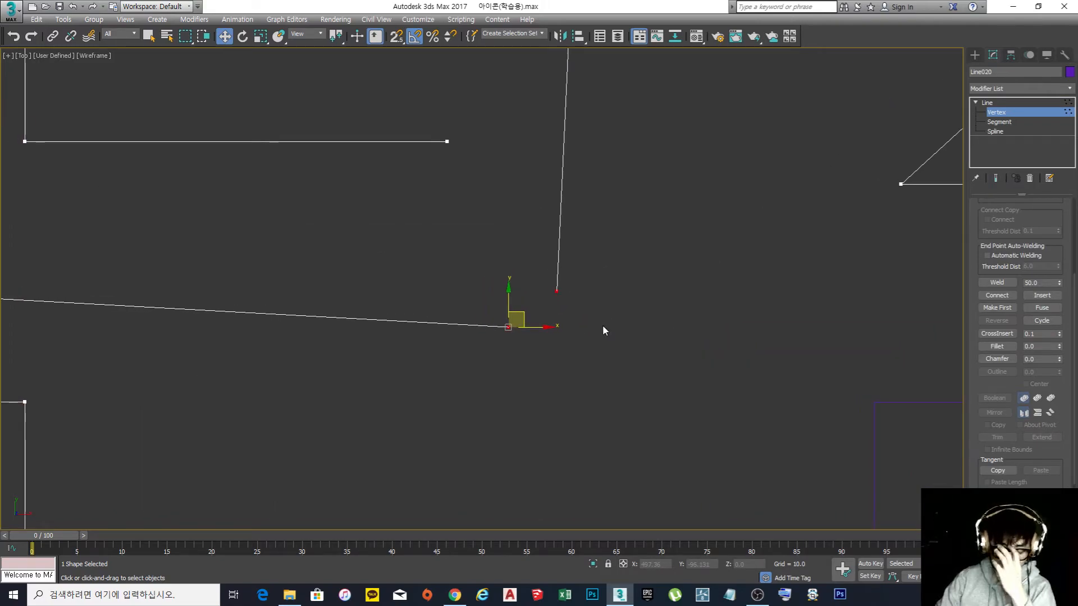
Set the vertex weld threshold to 0.1
double_click(1038, 283)
text(0.1)
key(Return)
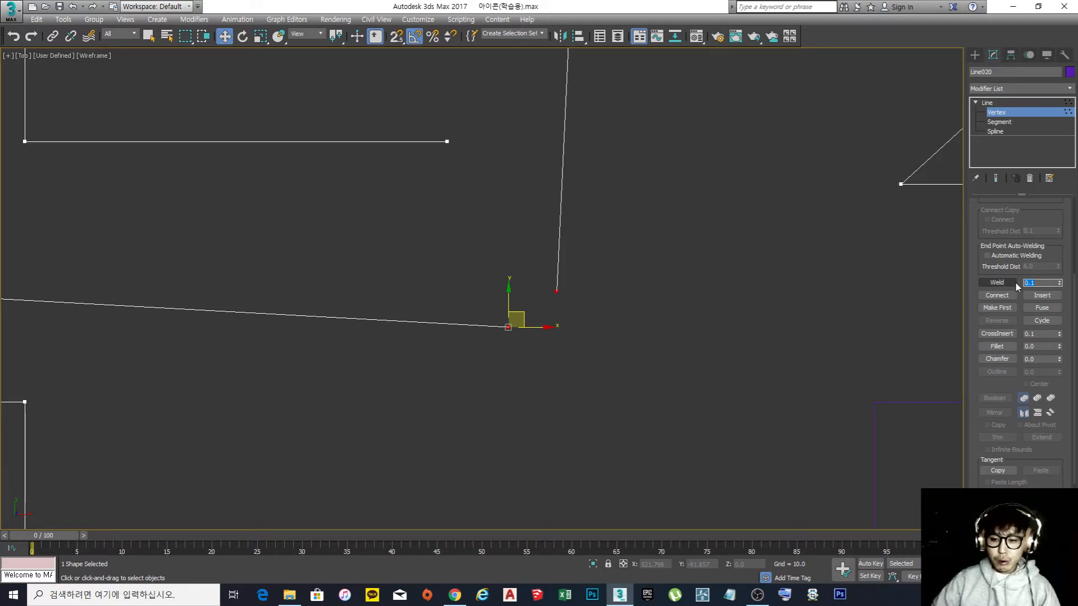
Try welding the end vertices of both open corners at once with a weld threshold of 50, and undo it
scroll(672, 274, down, 5)
scroll(637, 270, up, 5)
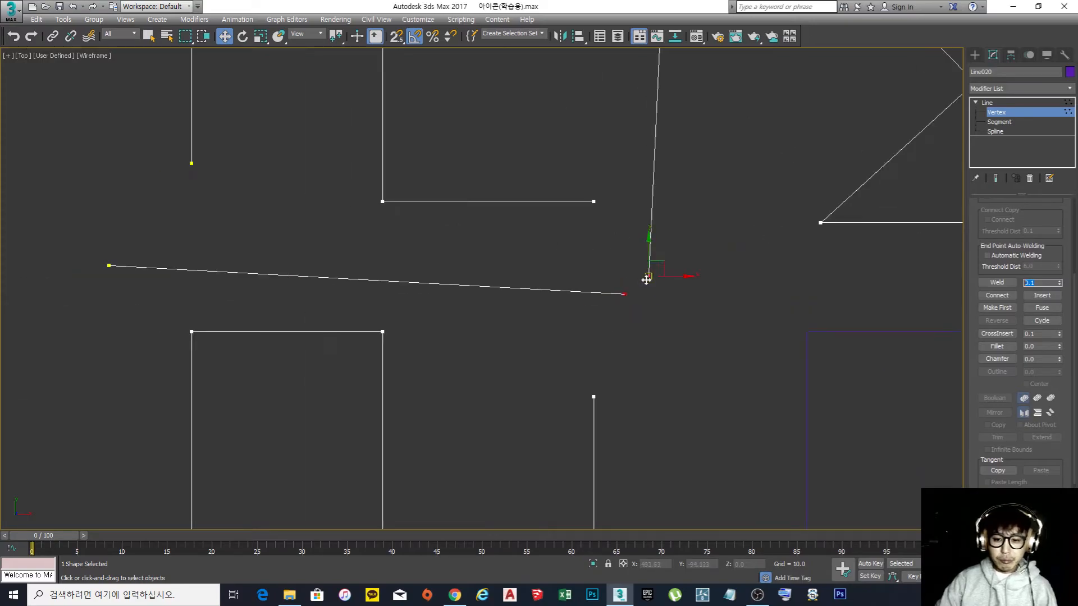
drag(7, 97, 220, 294)
scroll(275, 215, down, 2)
scroll(277, 213, down, 2)
click(450, 254)
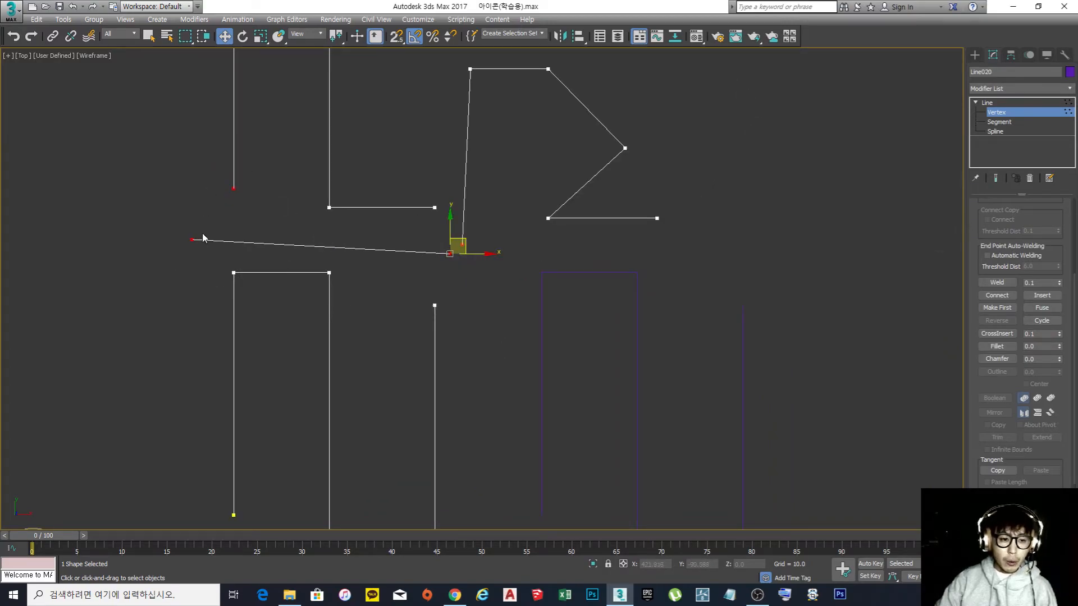
double_click(1041, 282)
text(50)
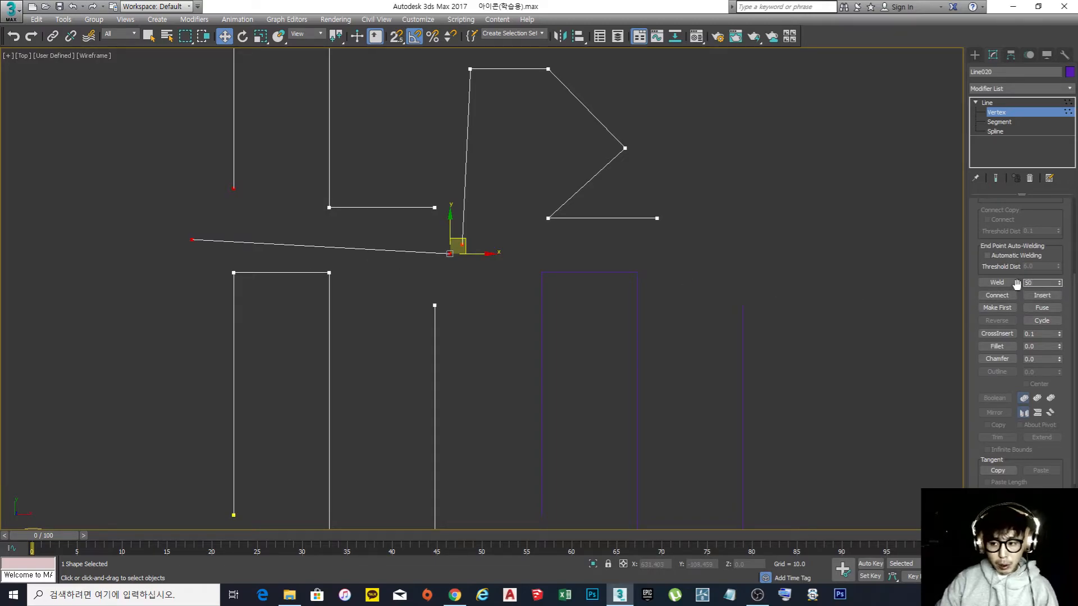
click(1004, 282)
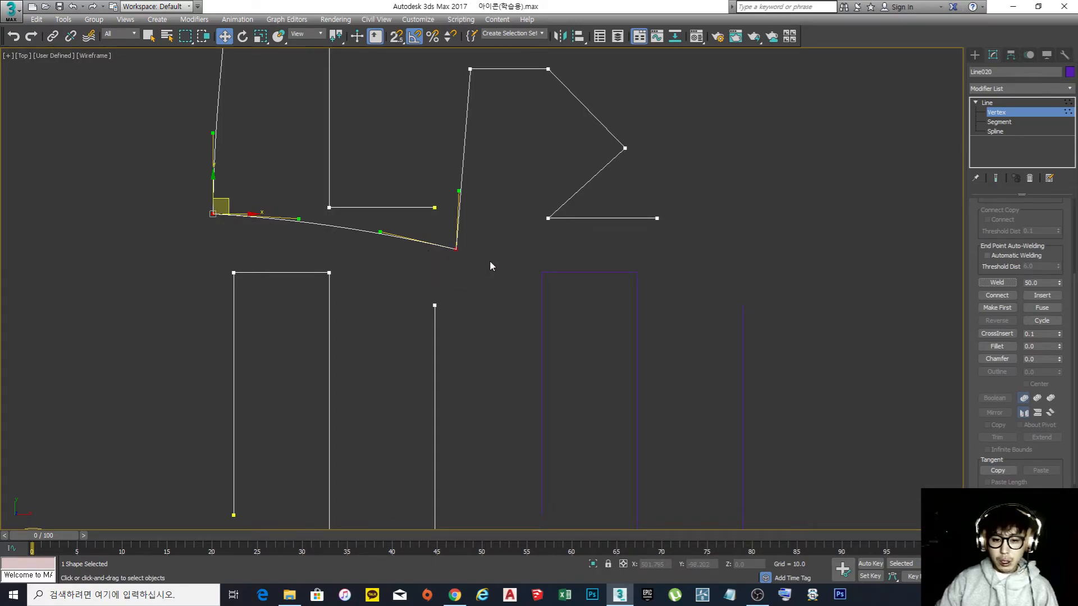
key(ctrl+z)
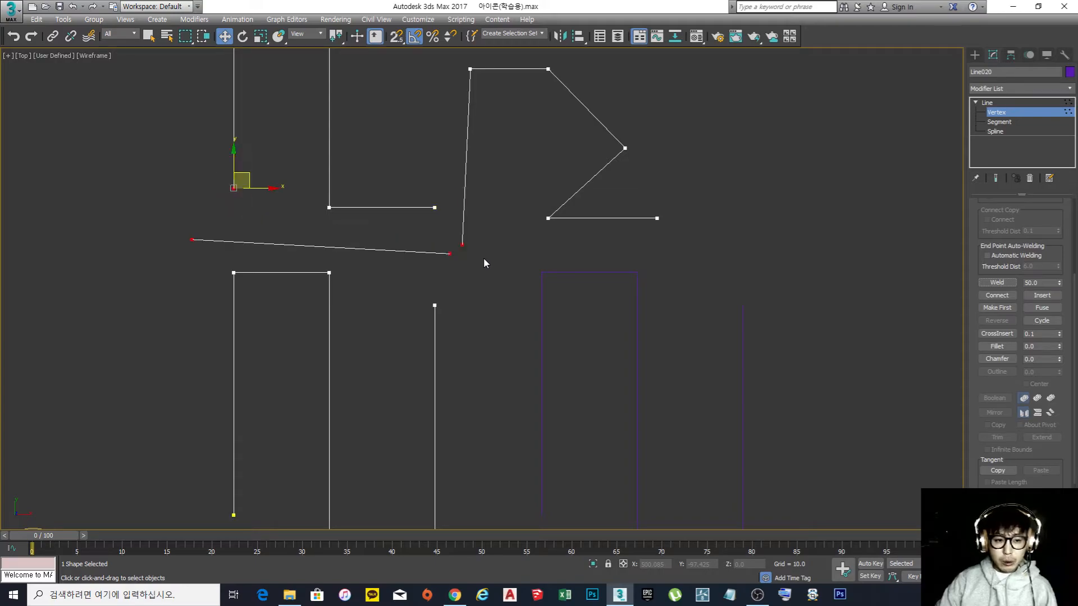
Set the weld threshold back to 0.1 for the right corner's end vertices
middle_drag(483, 258, 530, 293)
scroll(477, 281, up, 4)
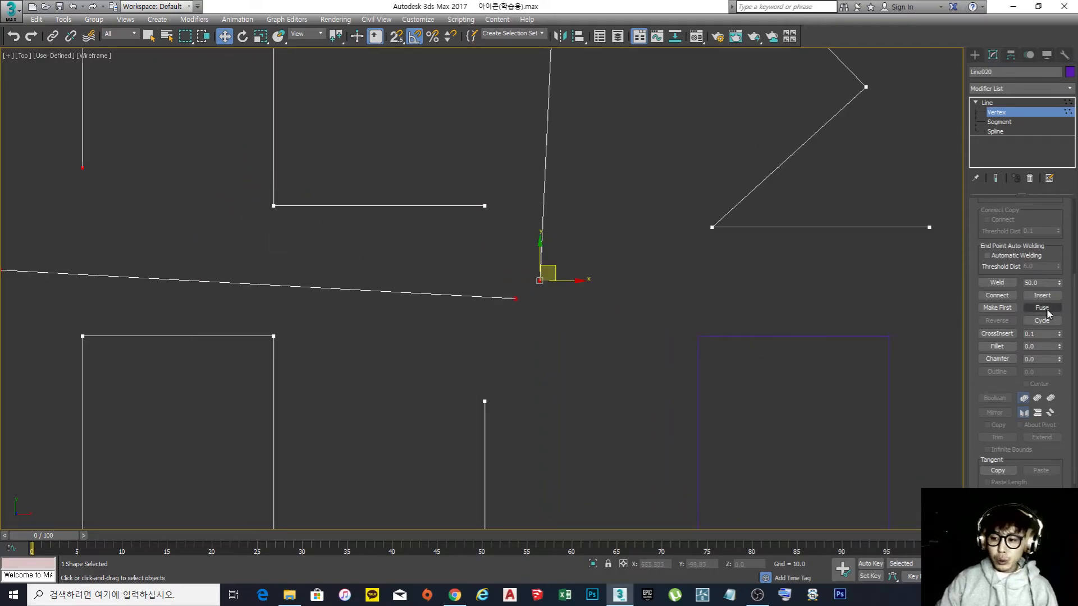
click(1039, 282)
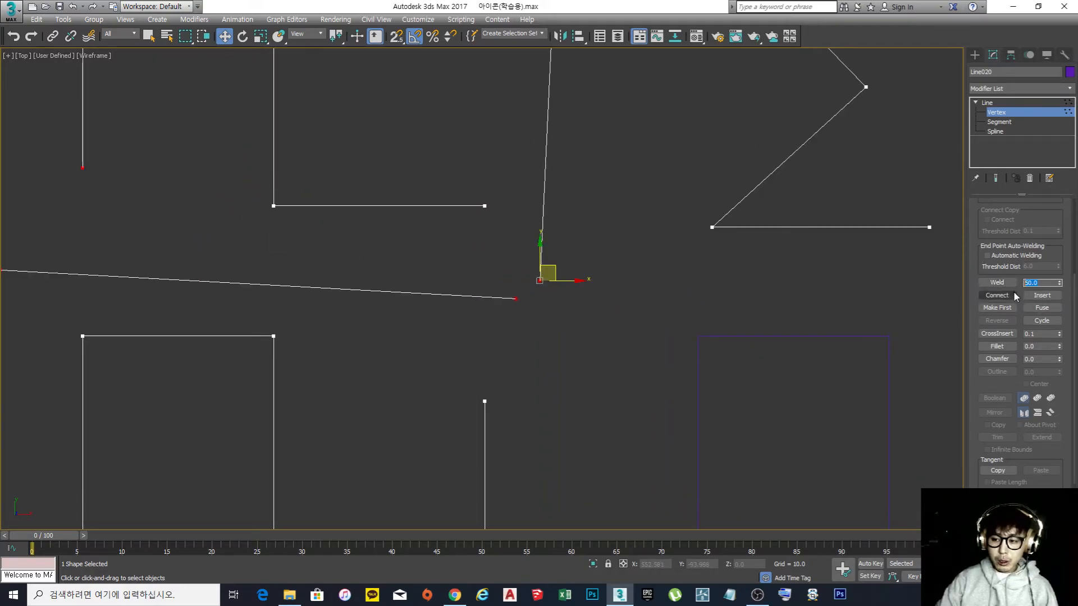
text(0.1)
key(Return)
Fuse the two separate end vertices at the right corner so they share one position
click(624, 309)
click(515, 299)
drag(476, 272, 547, 332)
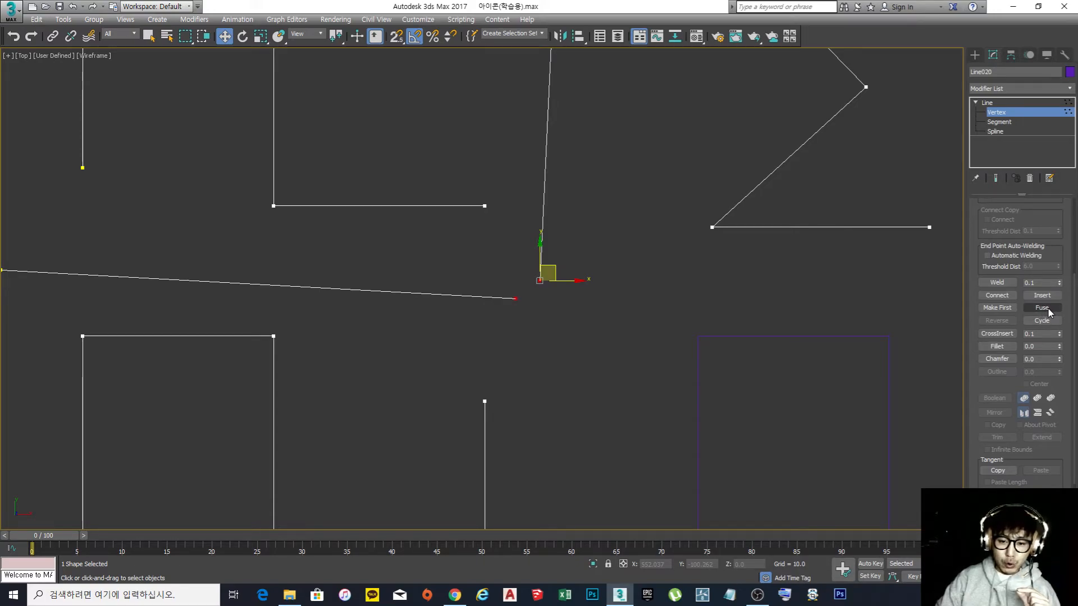
click(1042, 308)
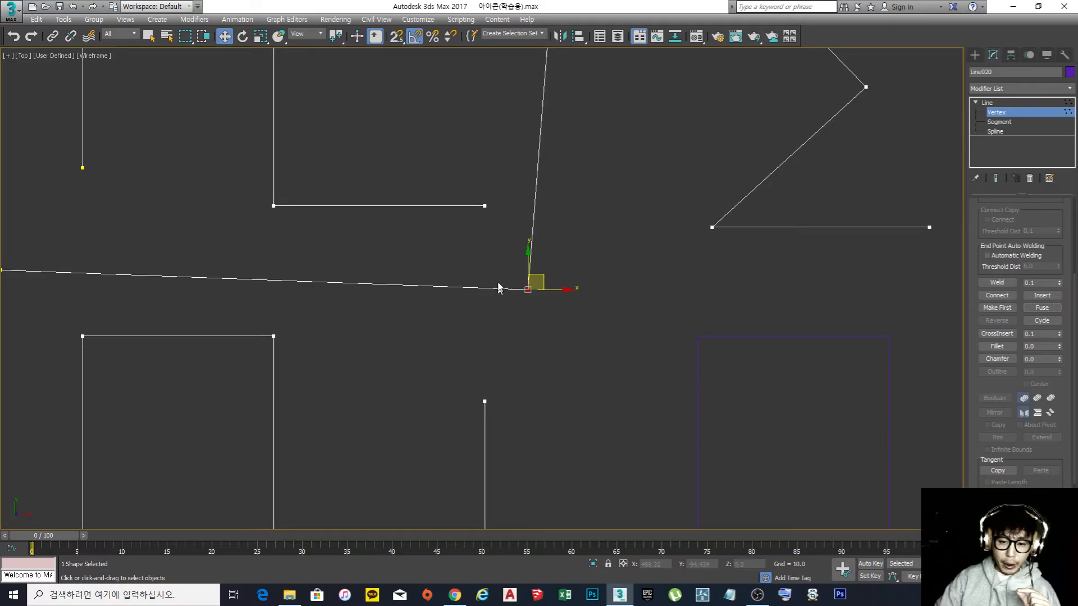
Move one of the fused vertices up and to the right, to about X 498.4, Y -90.3, separating the line ends
click(554, 306)
click(528, 289)
drag(541, 284, 583, 250)
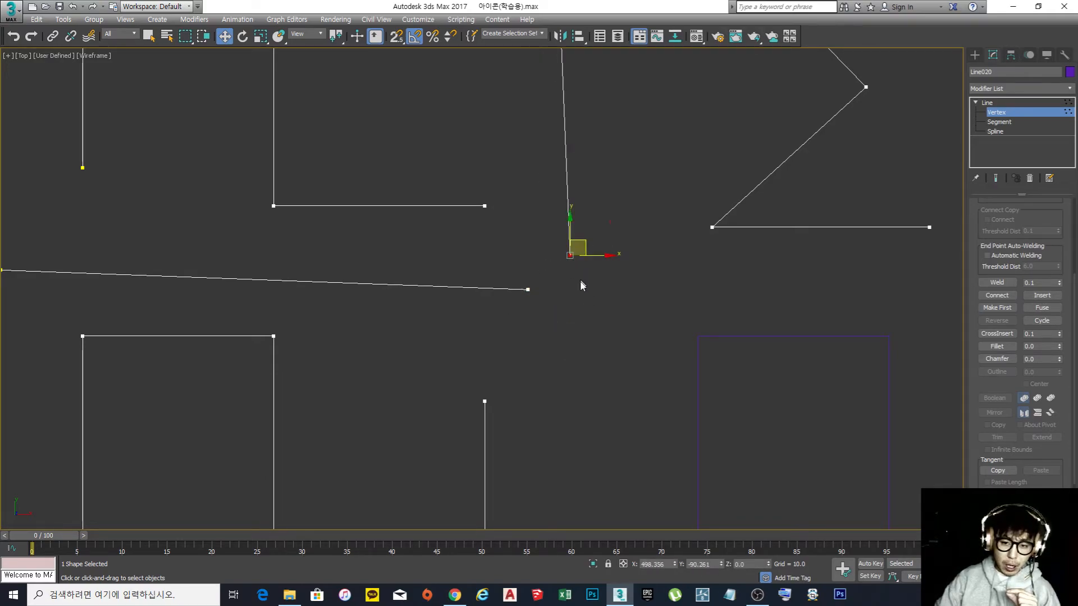
Try fusing the right corner's end vertices again and pulling one away, and undo both the move and the fuse
drag(596, 341, 514, 247)
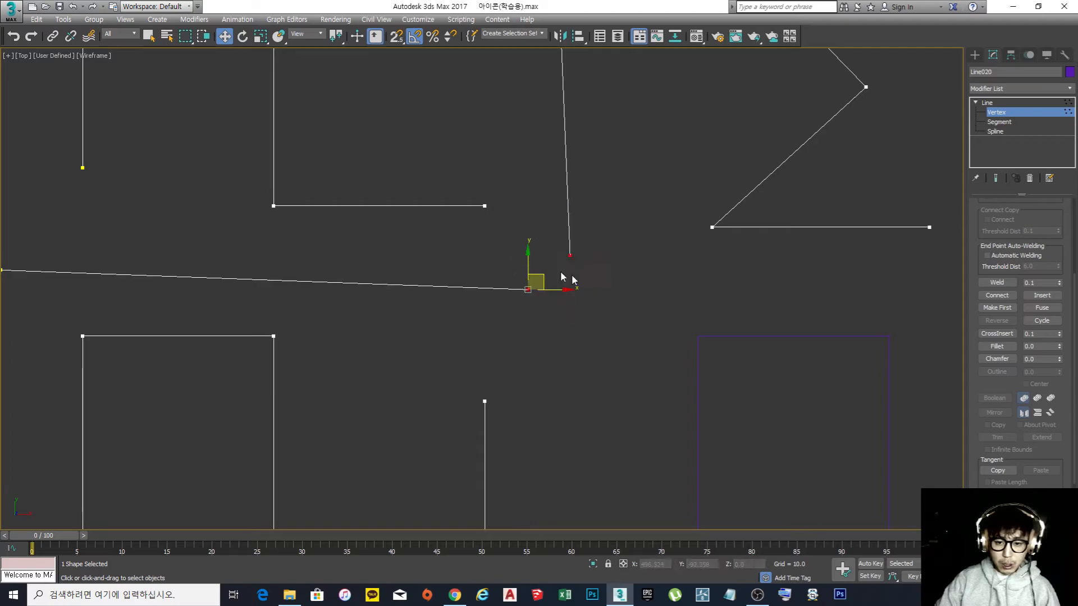
click(1042, 308)
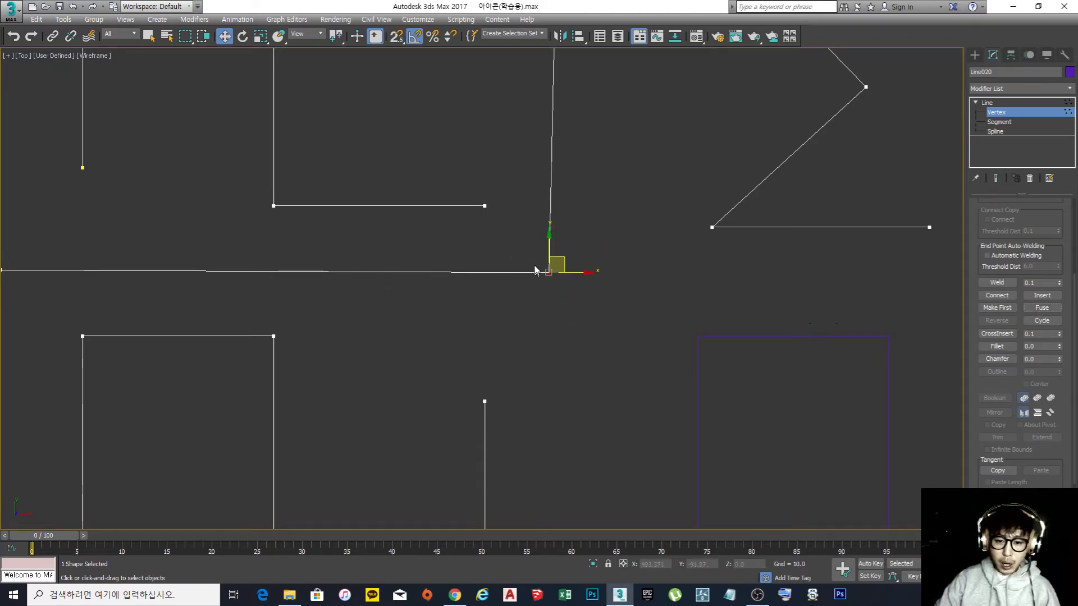
click(558, 299)
click(550, 273)
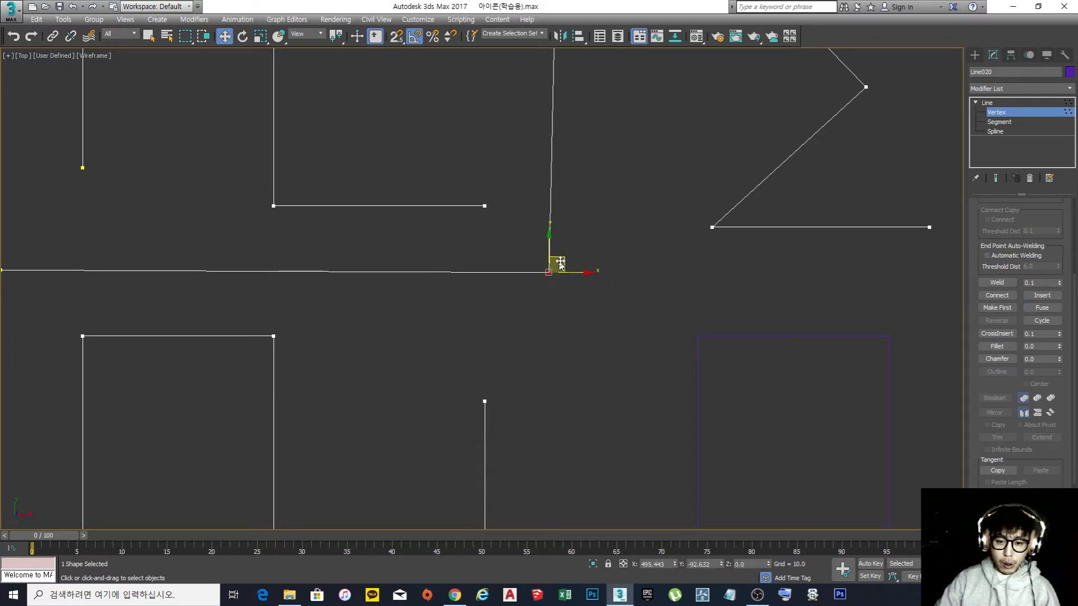
drag(549, 273, 568, 251)
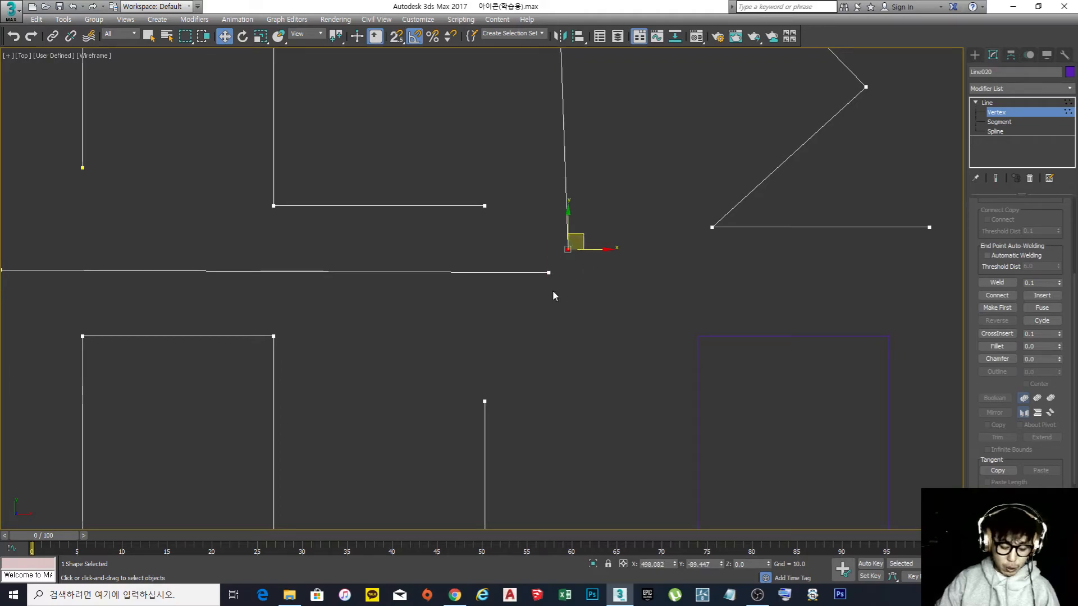
key(ctrl+z)
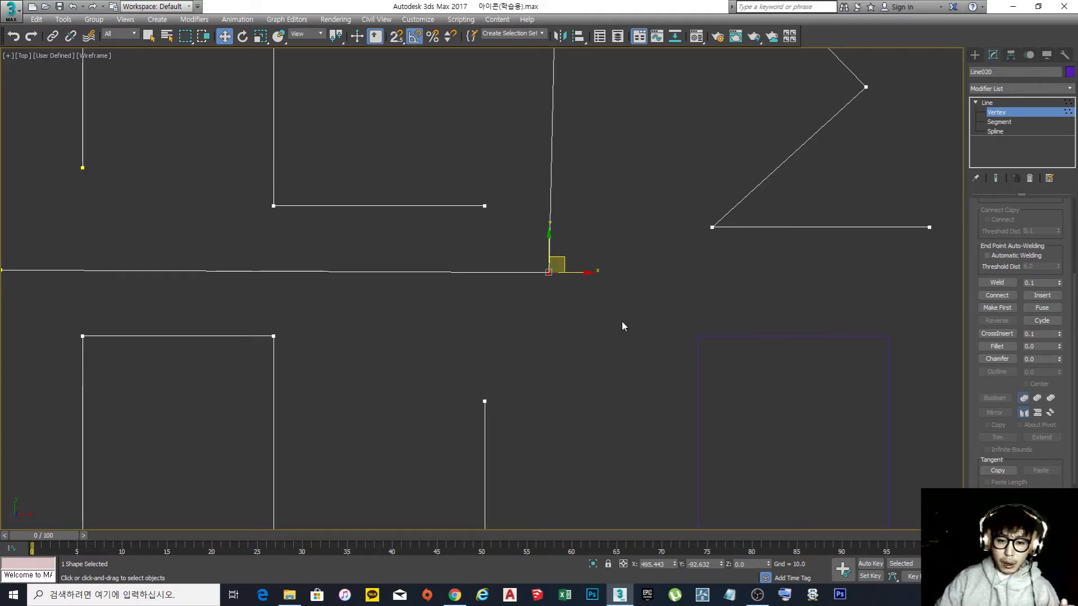
key(ctrl+z)
Fuse the right corner's two end vertices and weld them into one vertex with the 0.1 threshold
drag(606, 330, 517, 247)
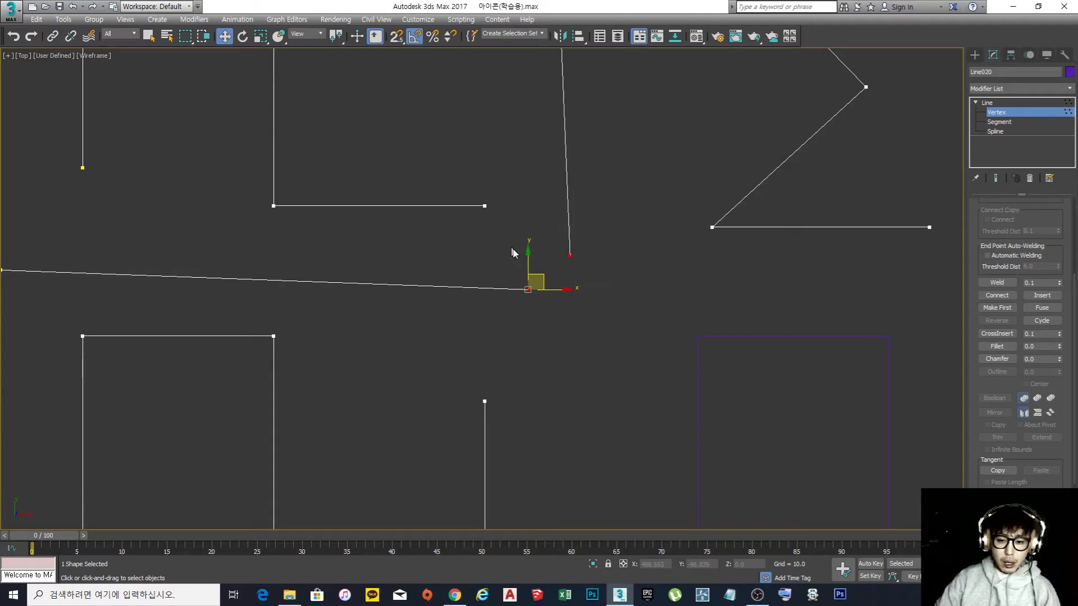
click(1042, 308)
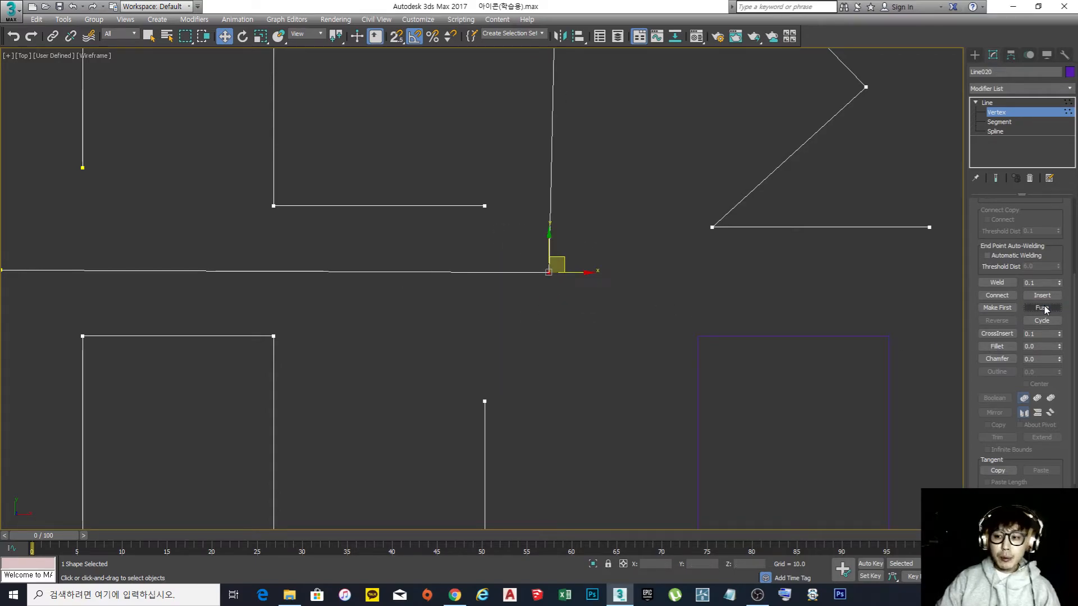
click(1004, 284)
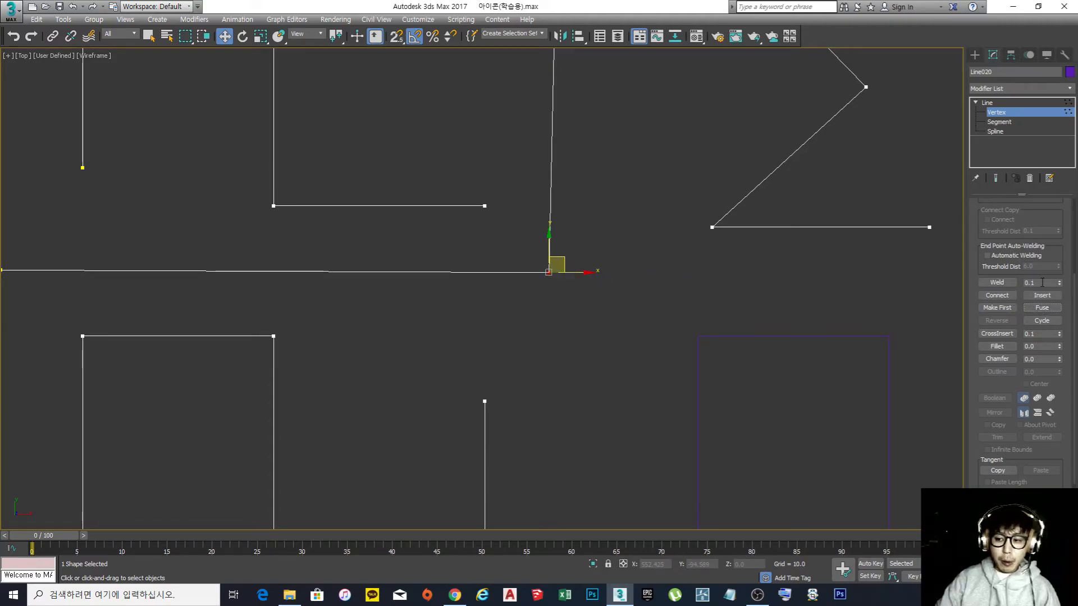
click(997, 282)
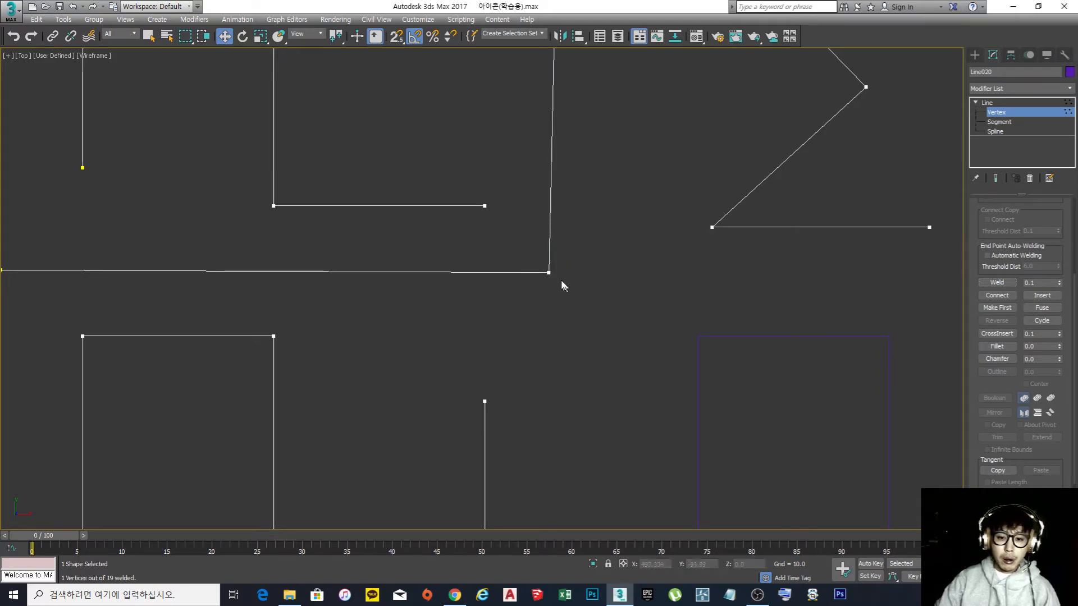
Move the welded corner vertex downward to about X 495.2, Y -97.9, and deselect it
middle_drag(601, 339, 597, 380)
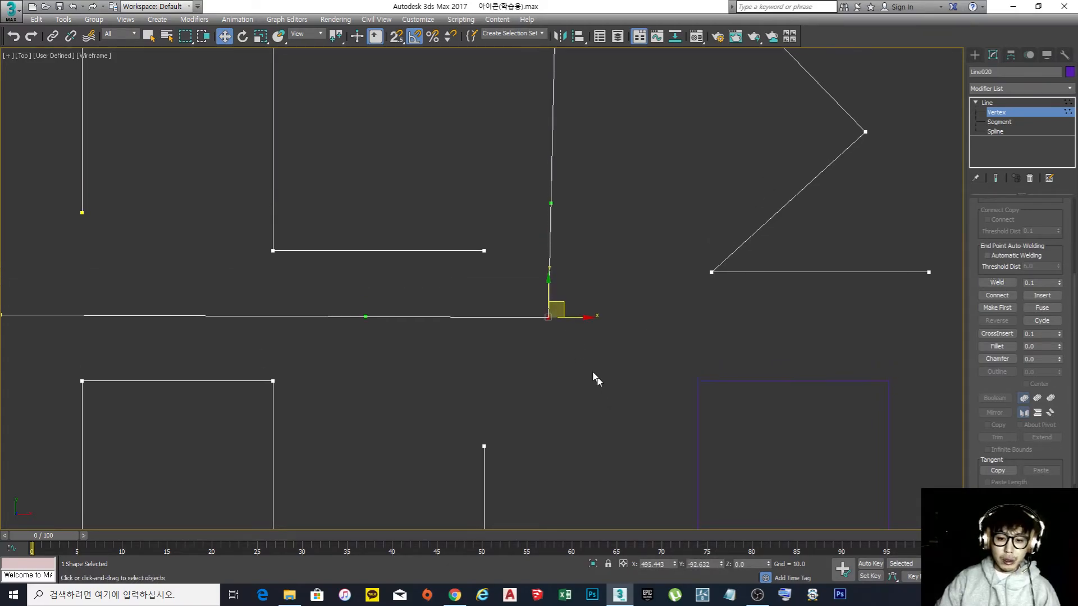
drag(565, 308, 564, 354)
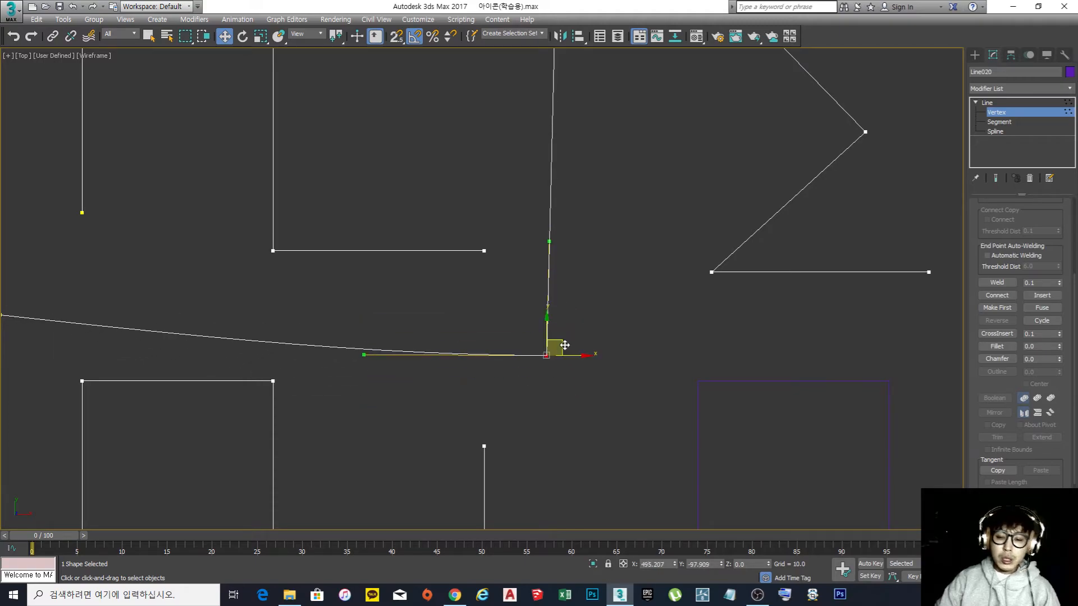
click(595, 367)
scroll(635, 306, down, 4)
middle_drag(646, 356, 632, 318)
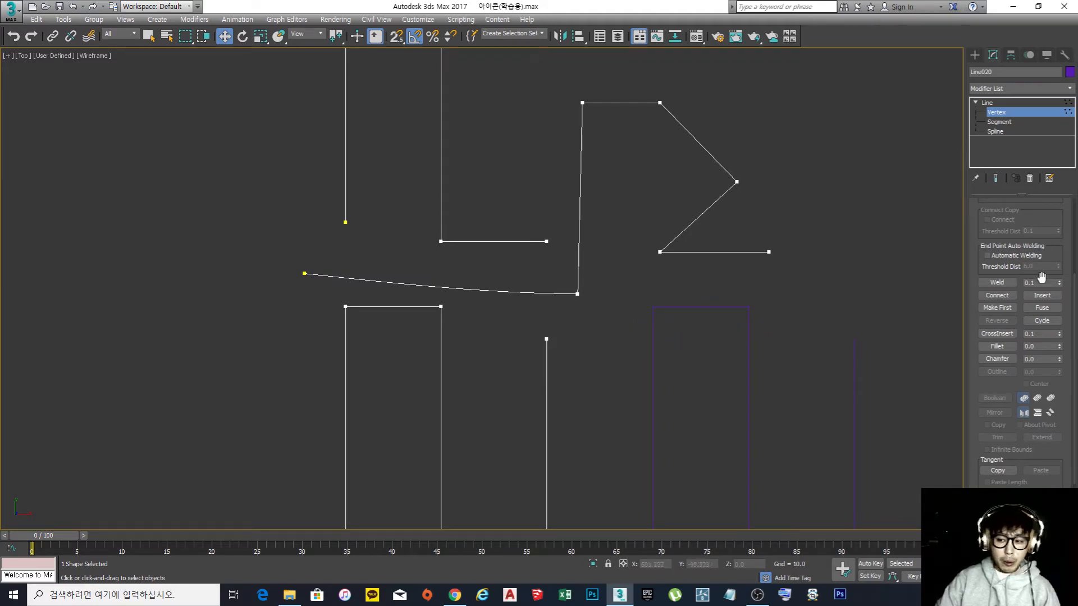
middle_drag(621, 337, 611, 323)
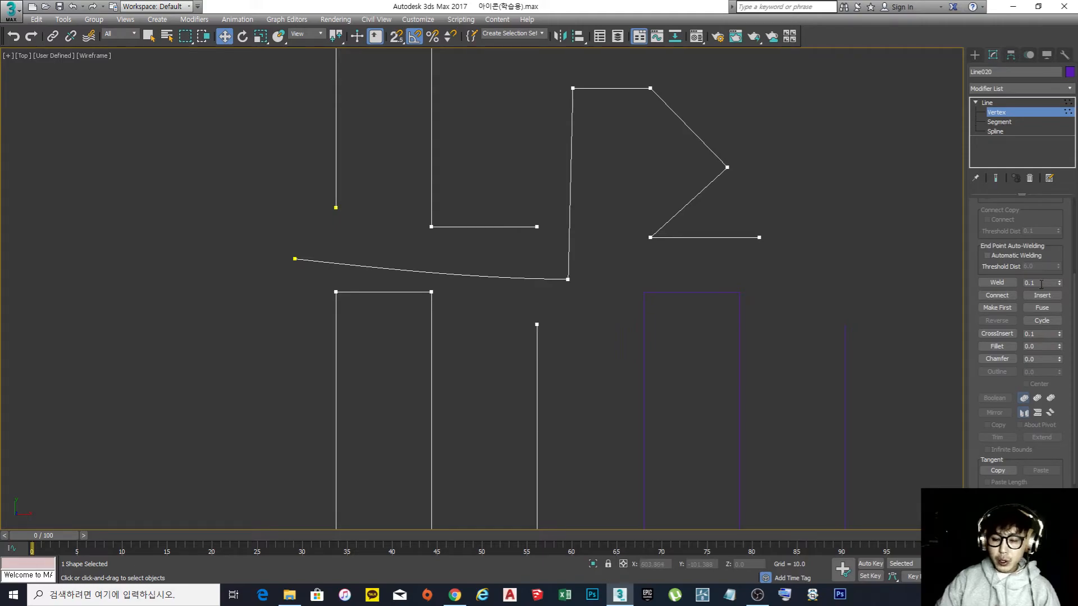
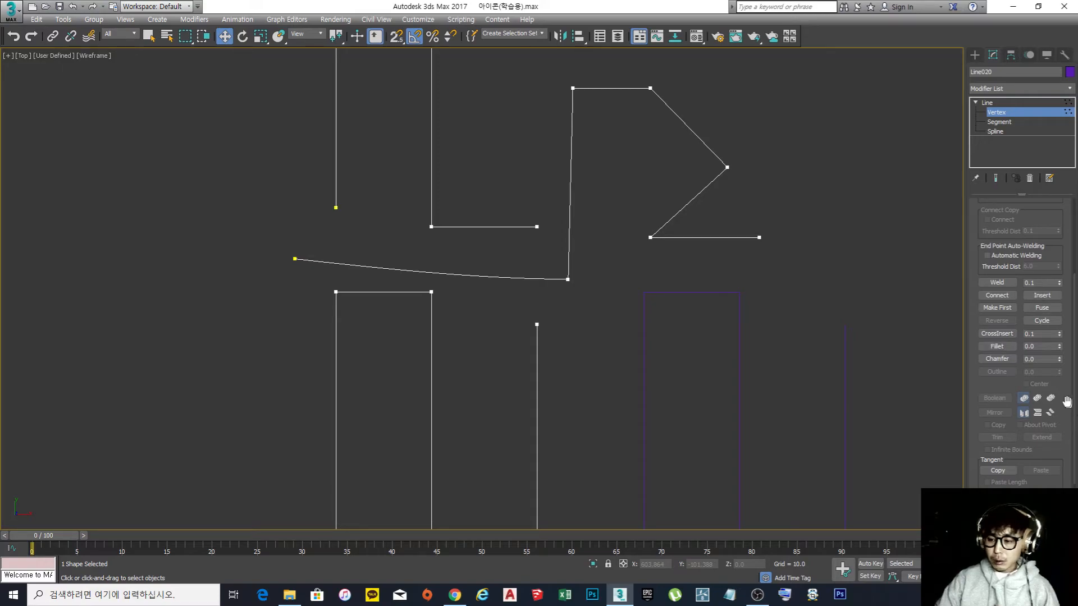
drag(1066, 404, 1065, 326)
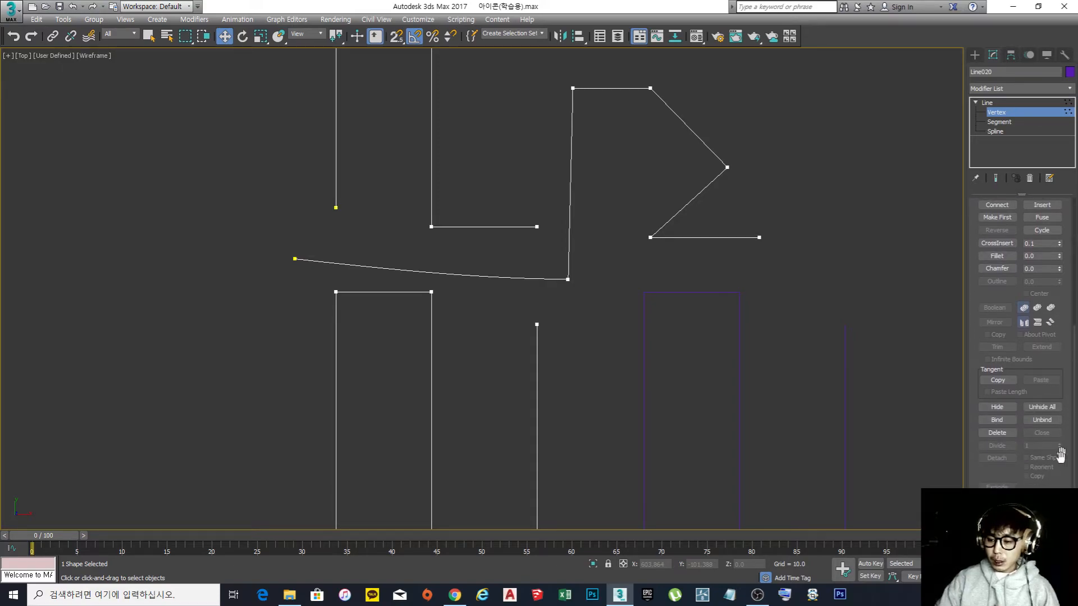
scroll(1056, 470, down, 2)
scroll(1056, 470, up, 5)
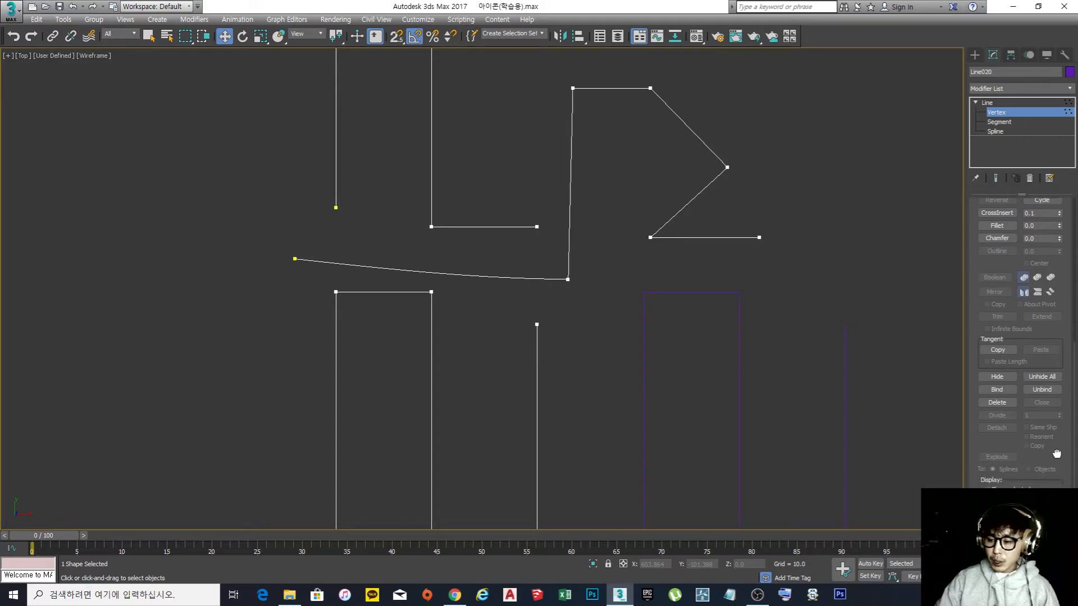
scroll(1064, 425, up, 5)
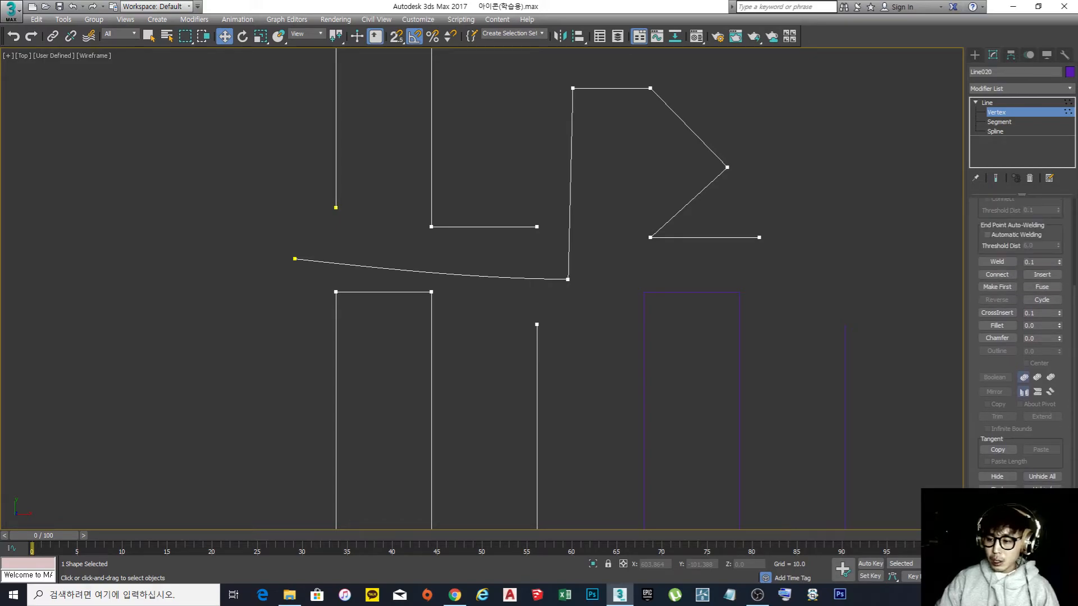
scroll(1067, 384, down, 6)
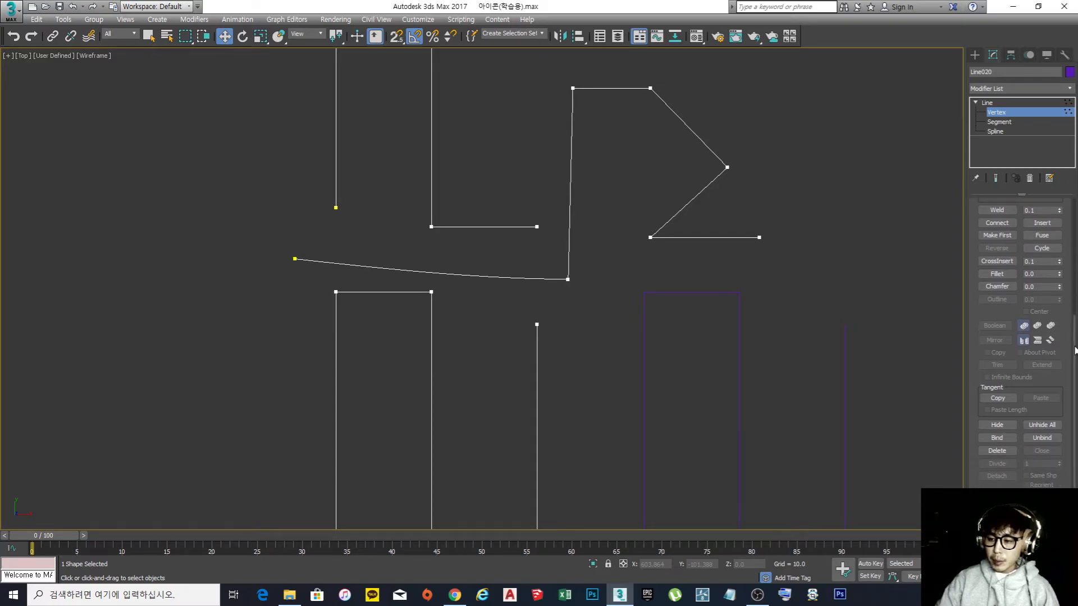
Compare the geometry options at the Vertex, Segment and Spline sub-object levels, ending at the Spline level
middle_drag(623, 329, 642, 305)
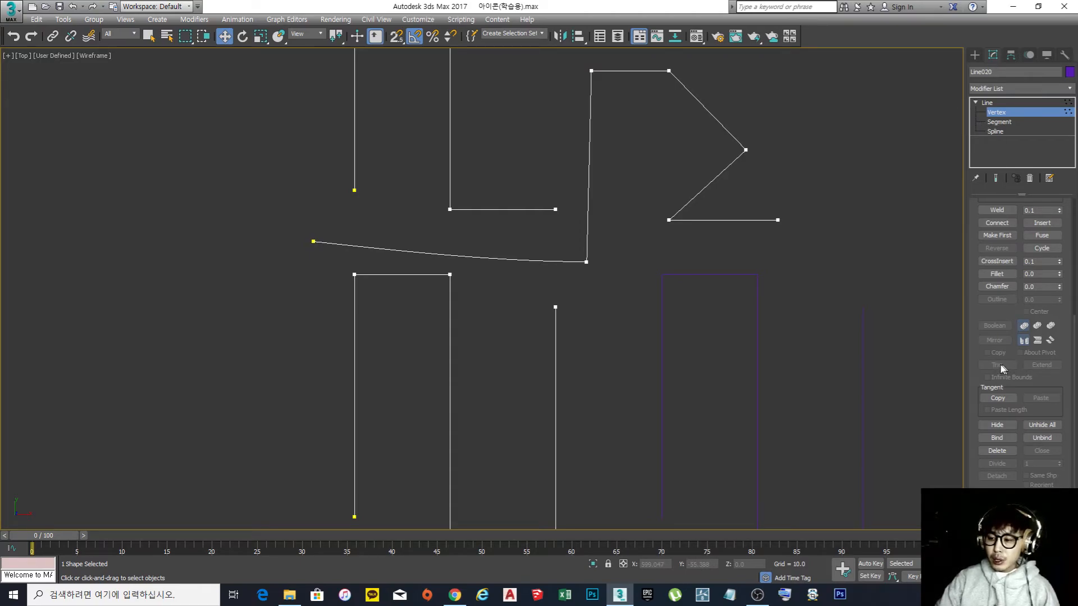
click(998, 122)
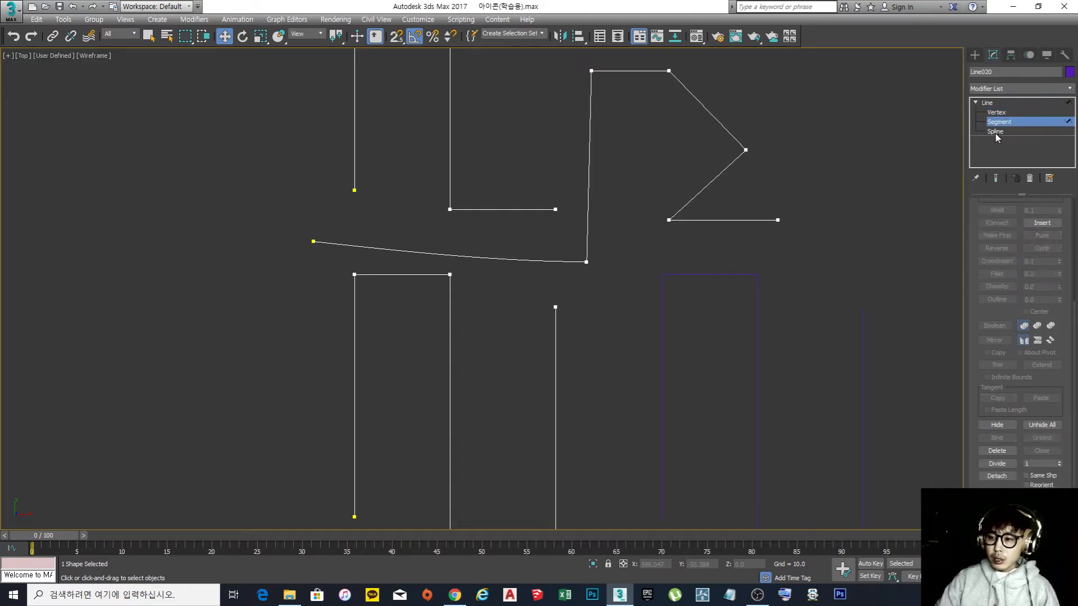
click(994, 132)
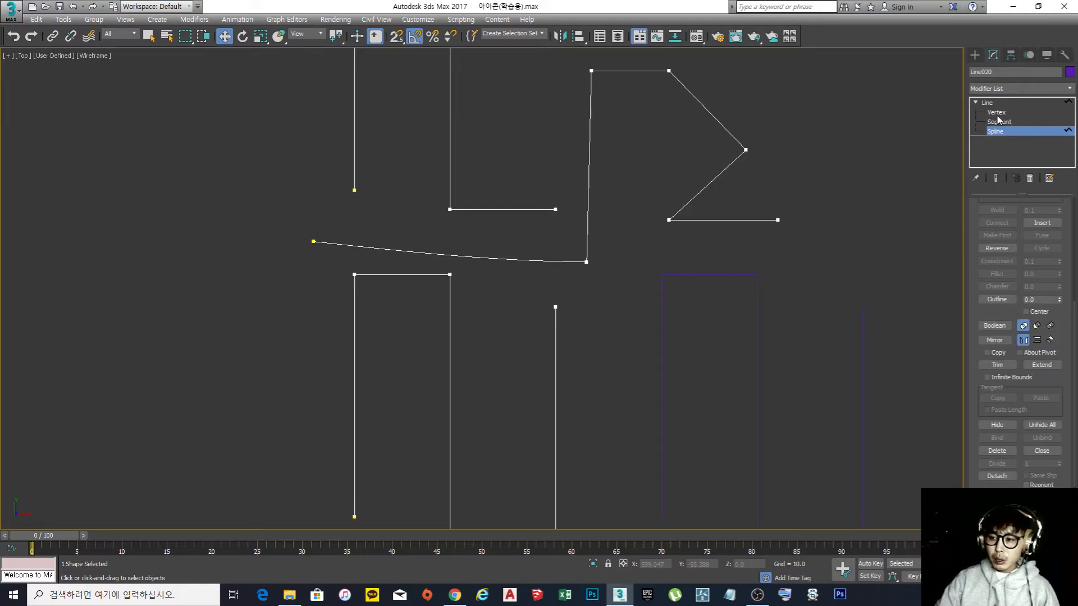
click(998, 113)
click(999, 122)
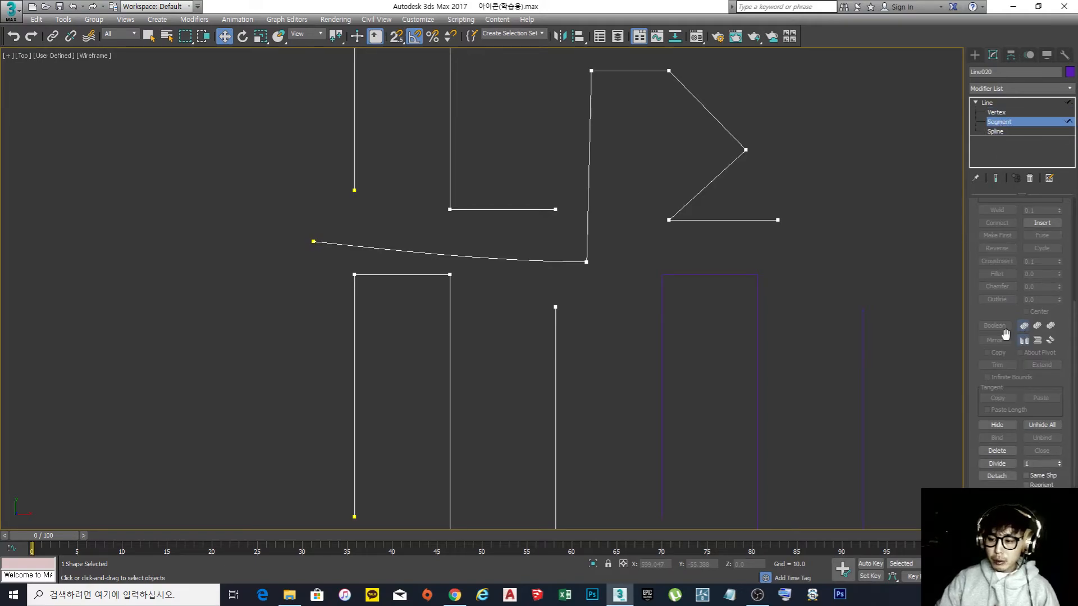
click(996, 132)
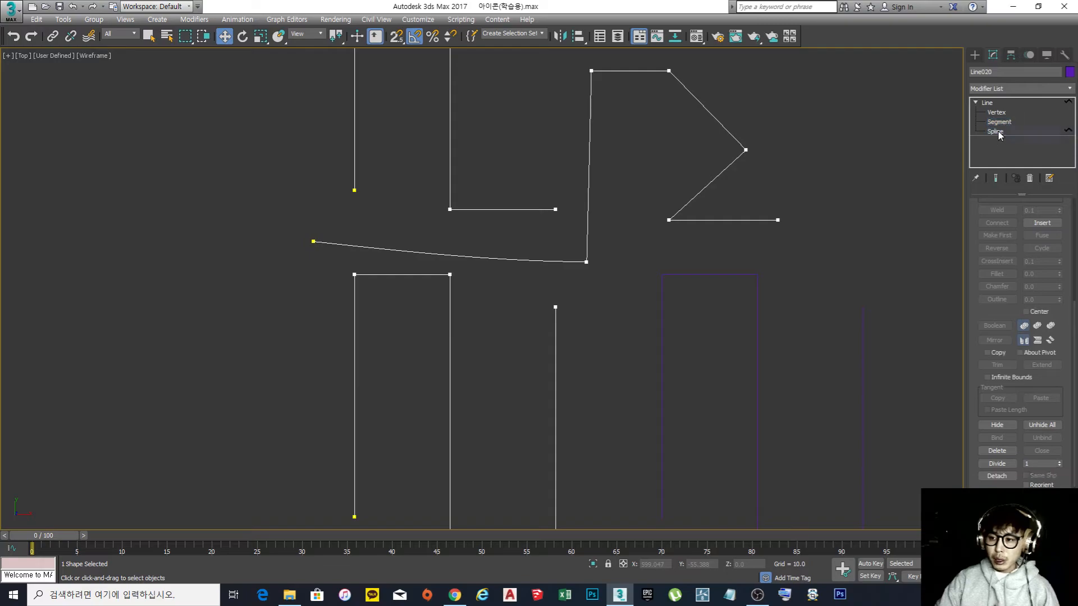
Use Create Line to draw a straight horizontal line within the shape, crossing both vertical sides of the upper outline
middle_drag(454, 328, 493, 276)
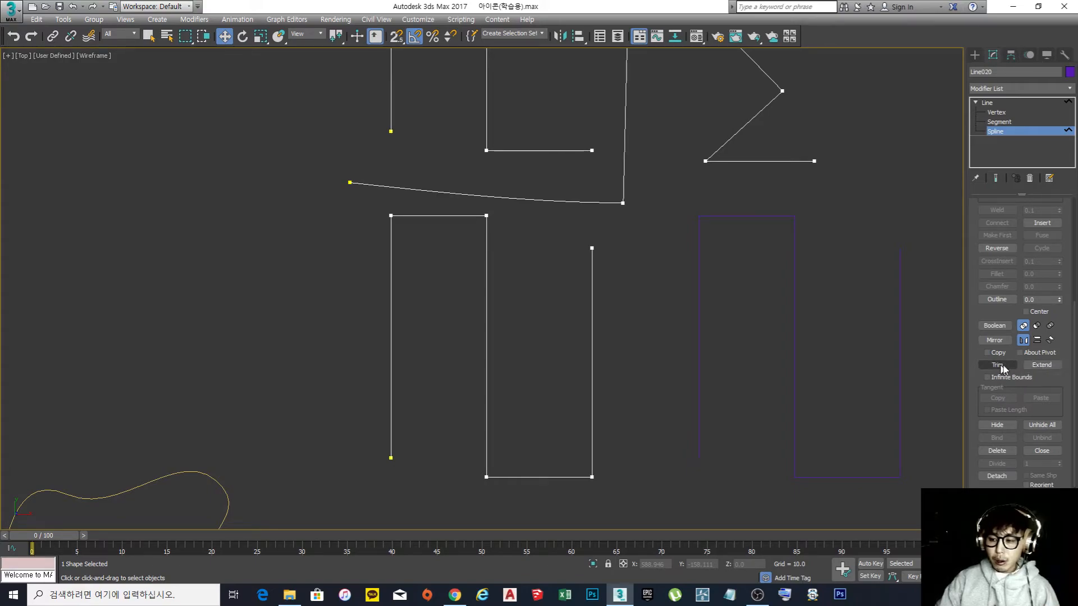
middle_drag(753, 331, 718, 340)
scroll(713, 344, down, 4)
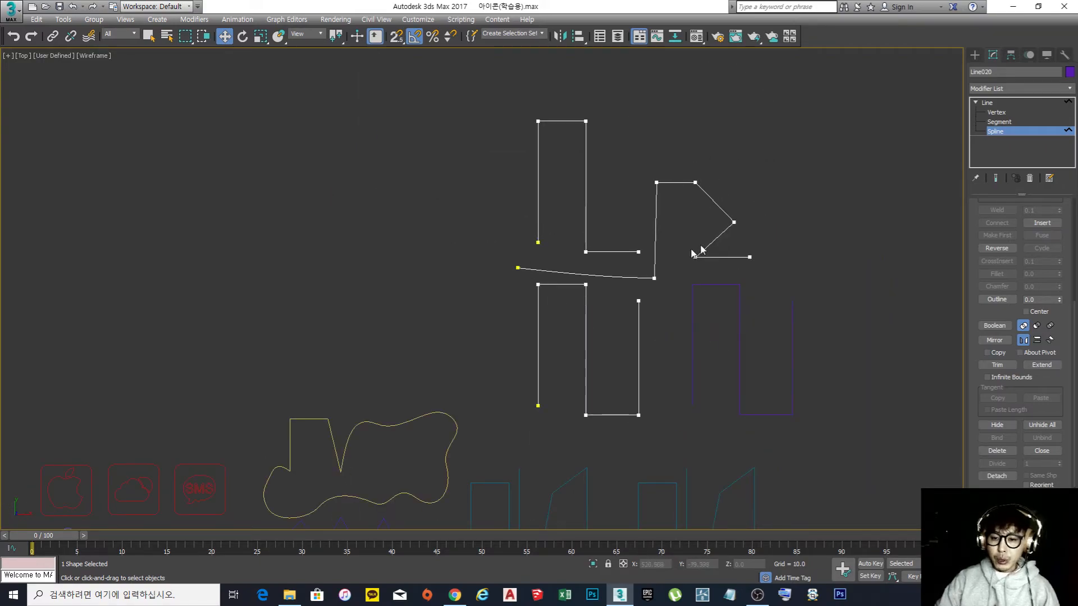
middle_drag(645, 297, 595, 316)
scroll(584, 281, up, 2)
right_click(547, 331)
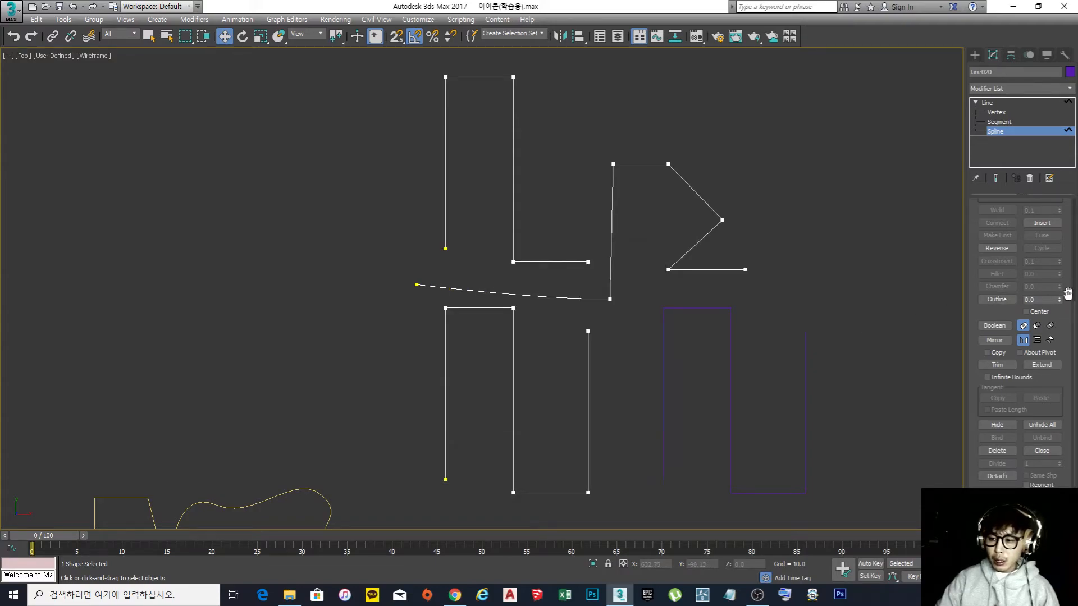
drag(1068, 291, 1068, 479)
click(1011, 239)
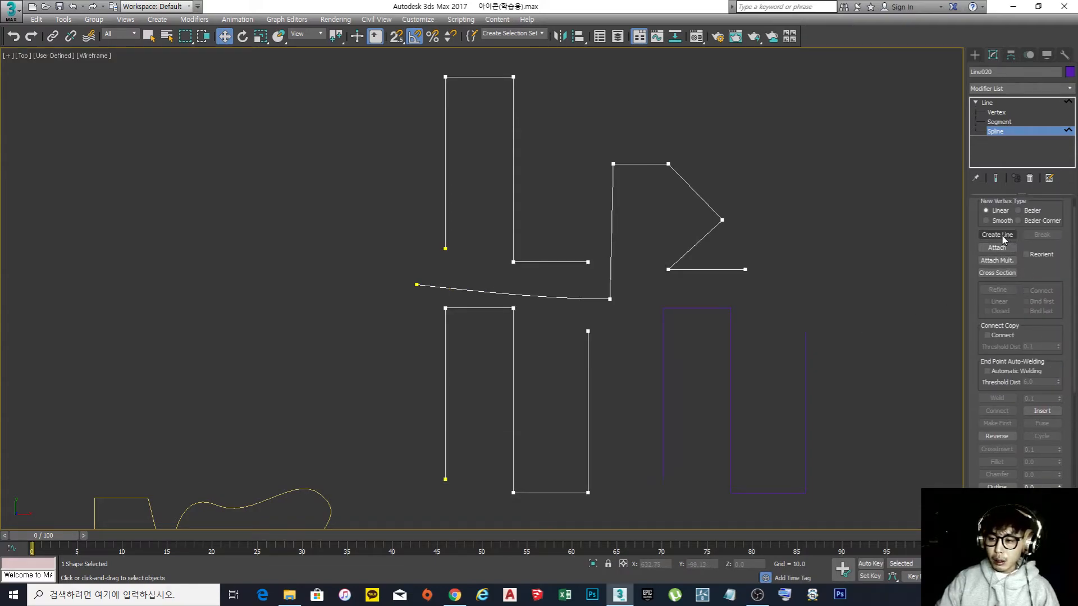
click(381, 181)
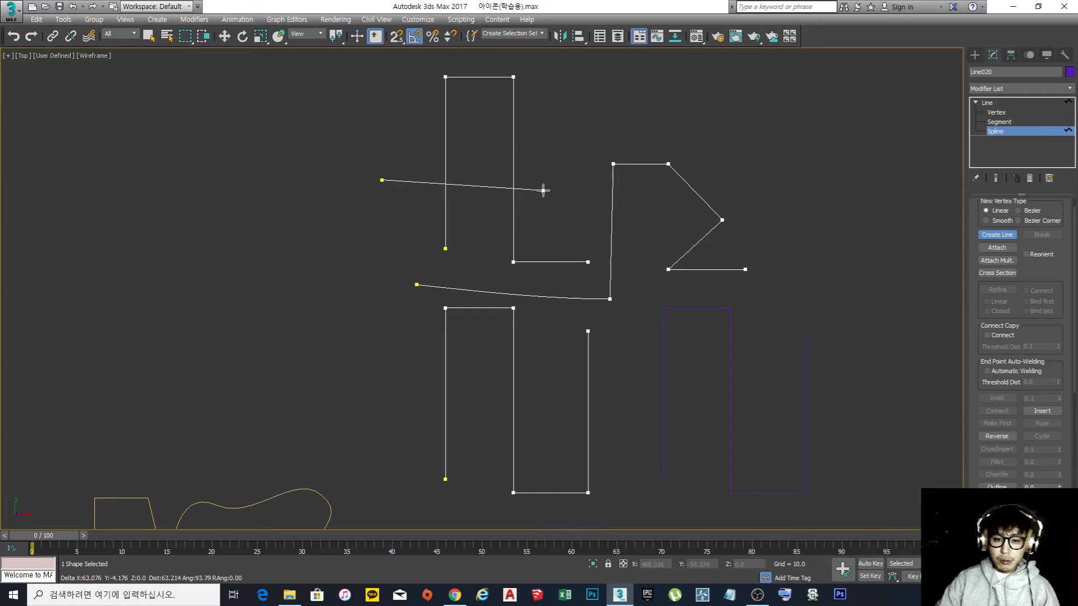
click(568, 180)
right_click(557, 205)
middle_drag(551, 214, 566, 244)
scroll(496, 202, up, 2)
right_click(496, 202)
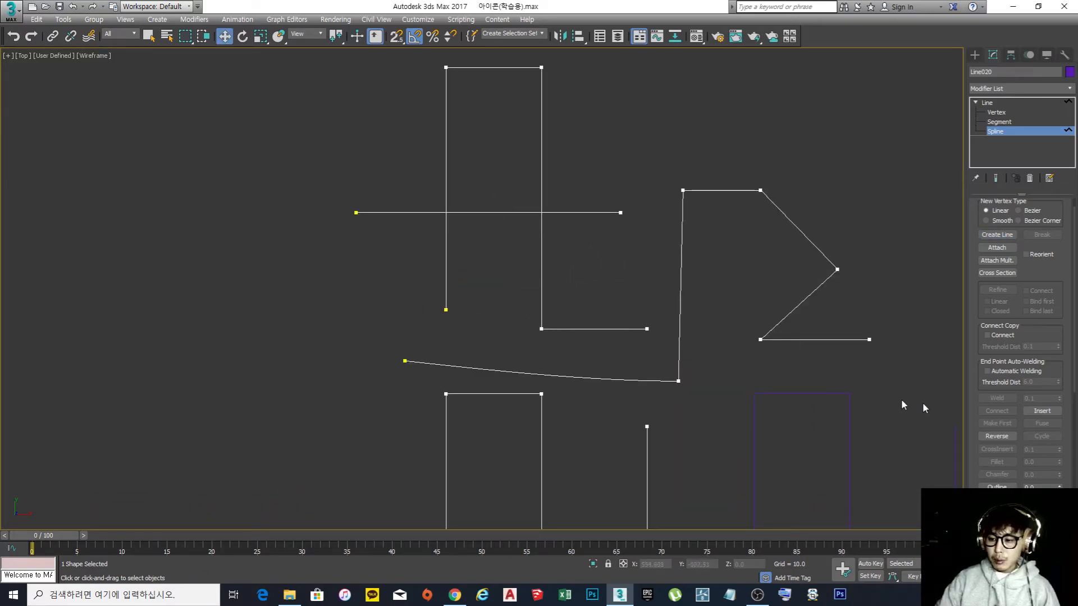
Try Trim on the horizontal line's left end, middle section and right remainder in that order, and undo the trims
scroll(1047, 273, down, 4)
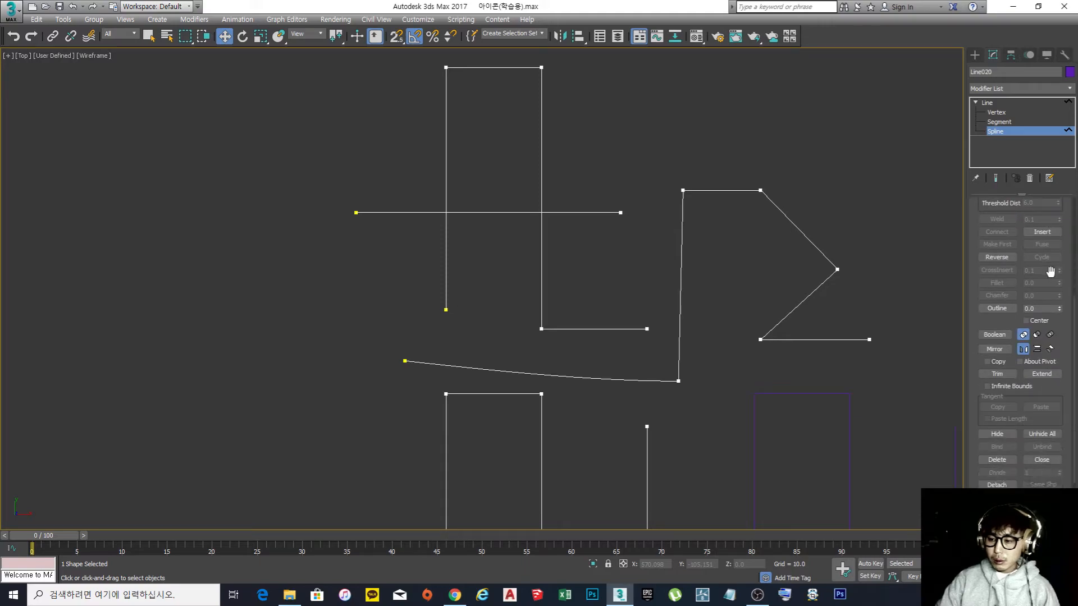
click(999, 374)
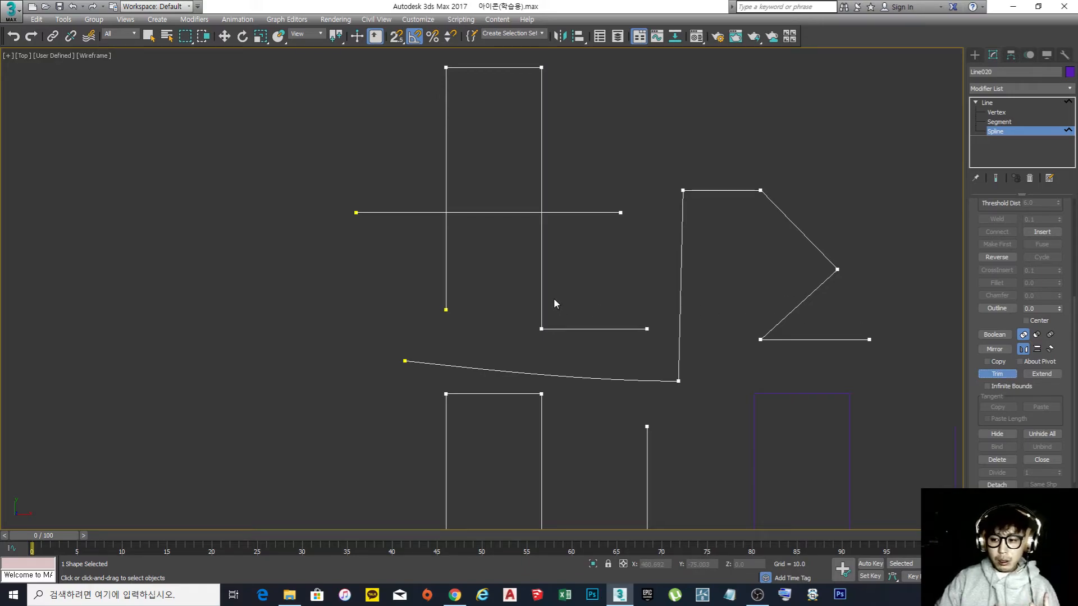
click(422, 213)
click(483, 213)
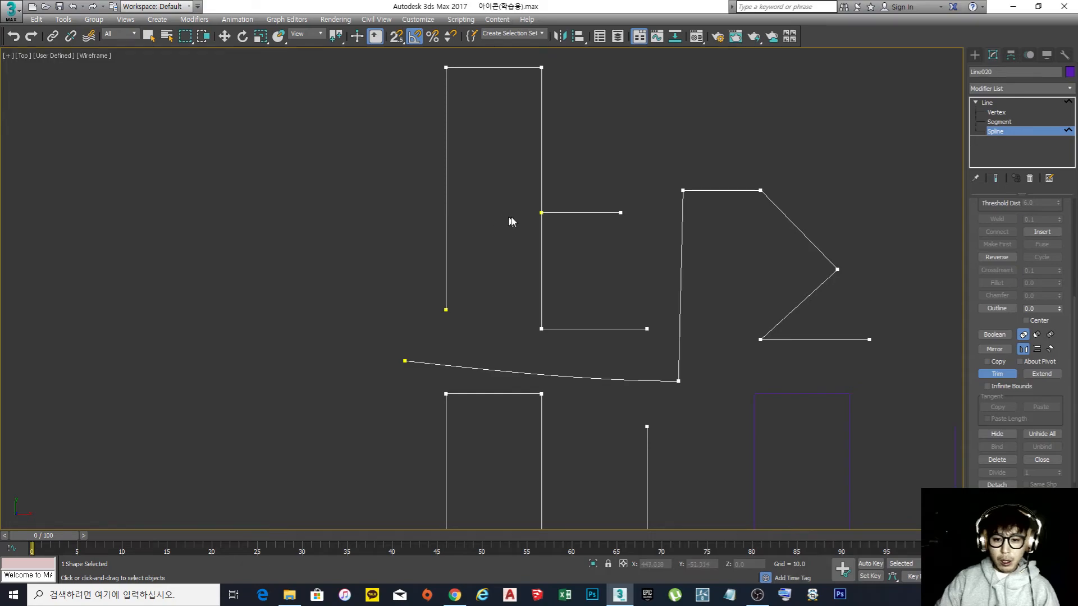
click(570, 213)
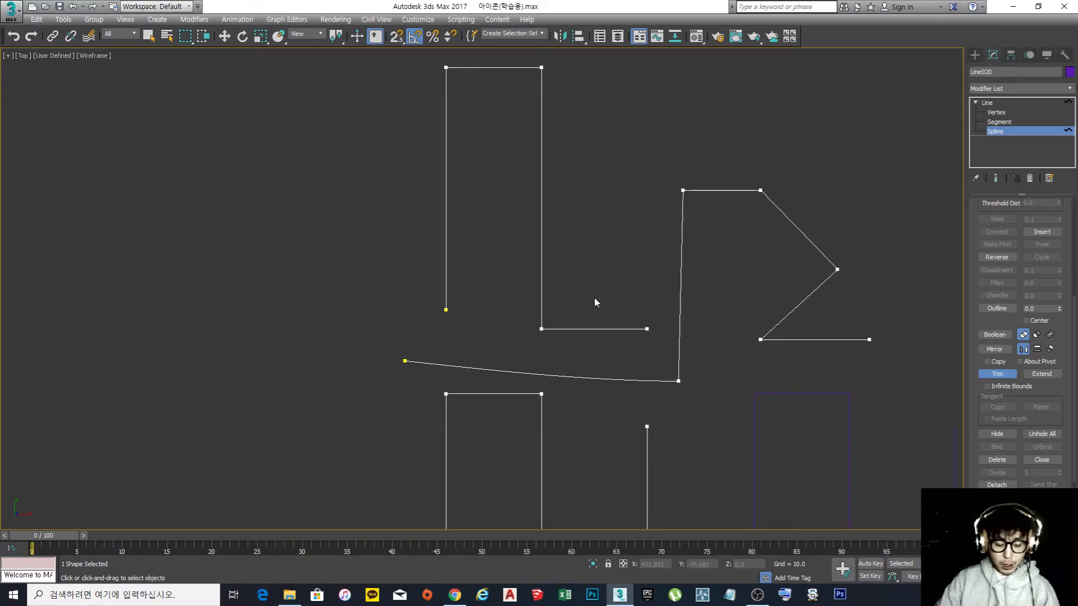
key(ctrl+z)
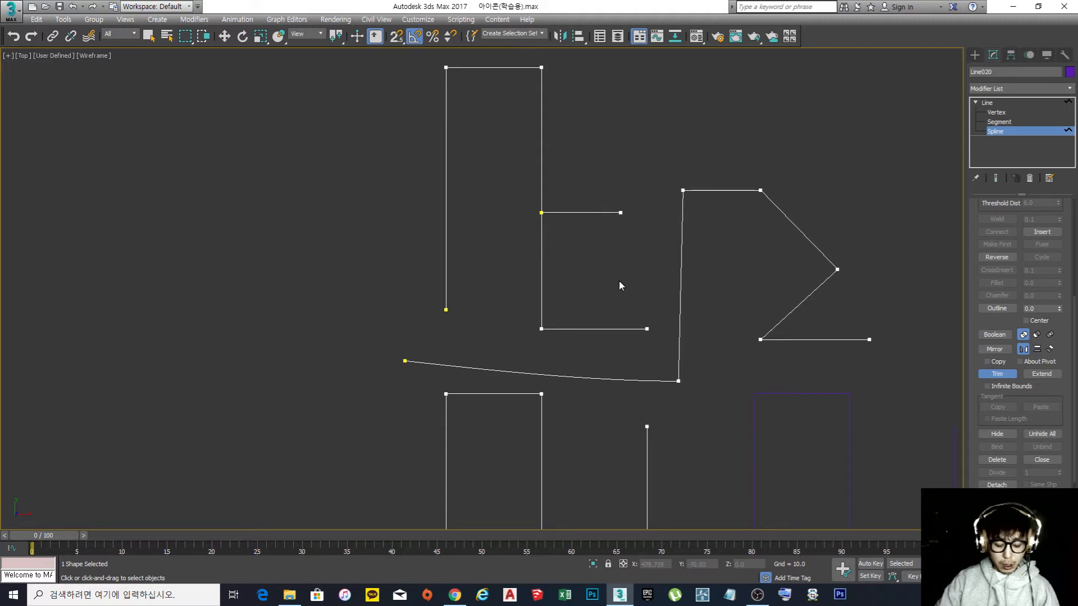
key(ctrl+z)
key(ctrl+z)
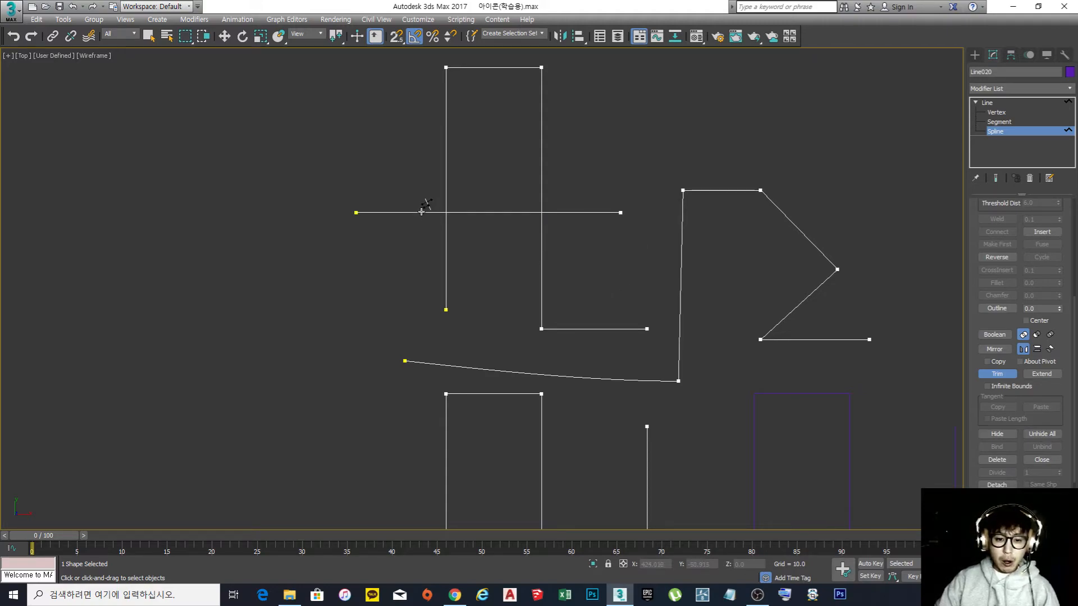
Try trimming the horizontal line's middle section first, followed by its right and left remainders, and undo all three trims
click(495, 213)
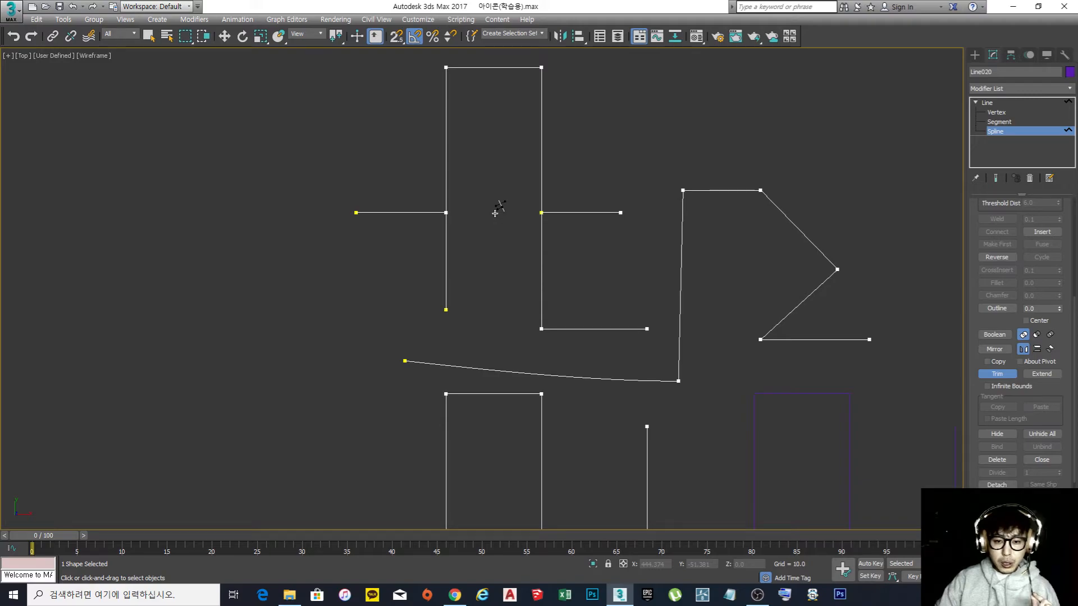
click(568, 212)
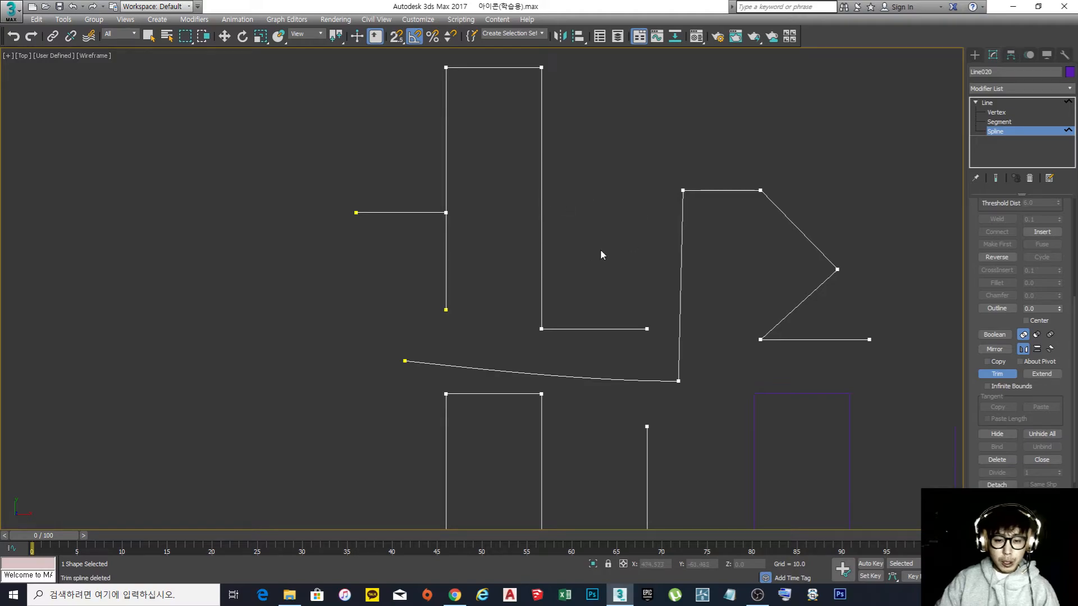
click(413, 213)
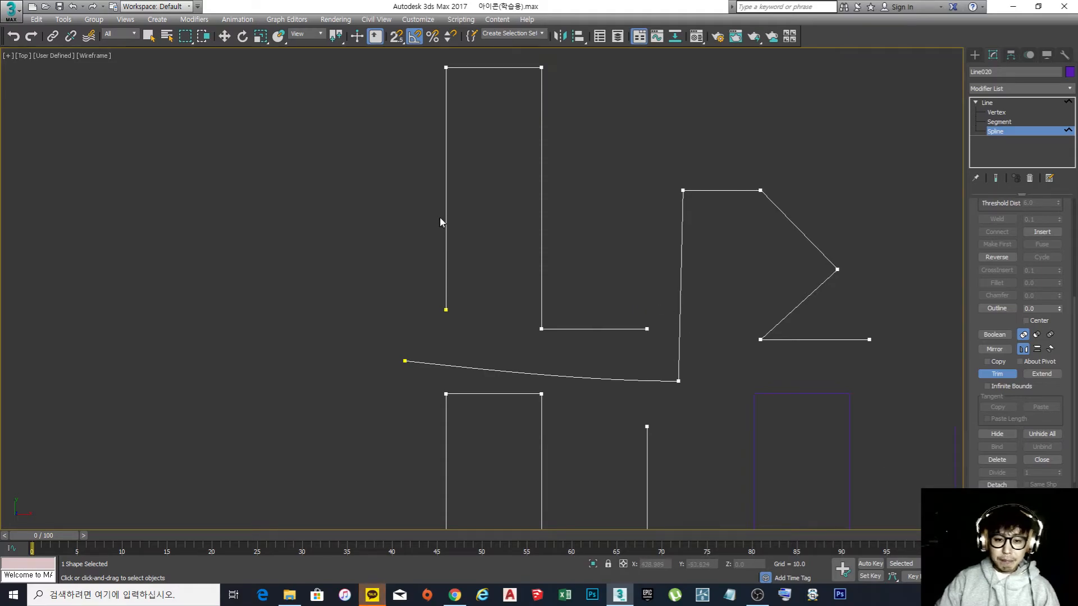
key(ctrl+z)
key(ctrl+z)
key(ctrl+z)
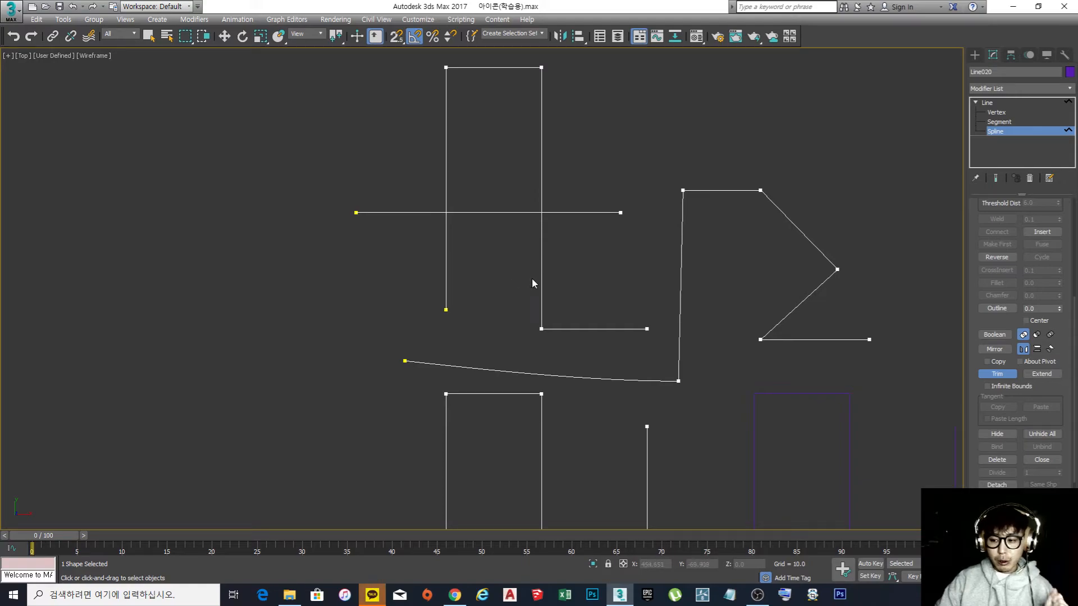
Trim the horizontal line's right end and middle section back to the upper outline's left vertical side
click(594, 213)
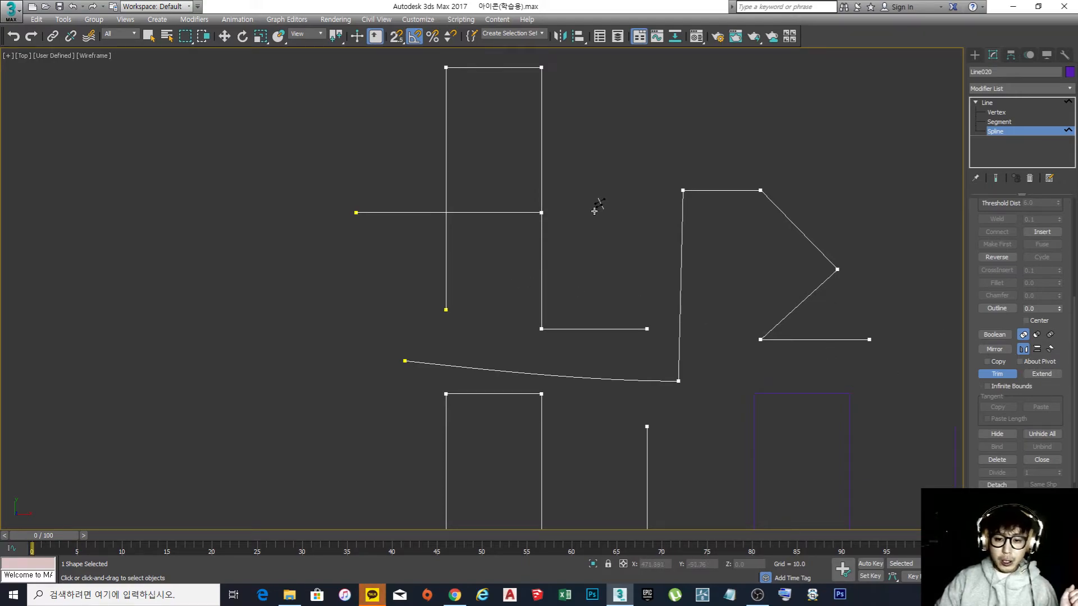
click(483, 213)
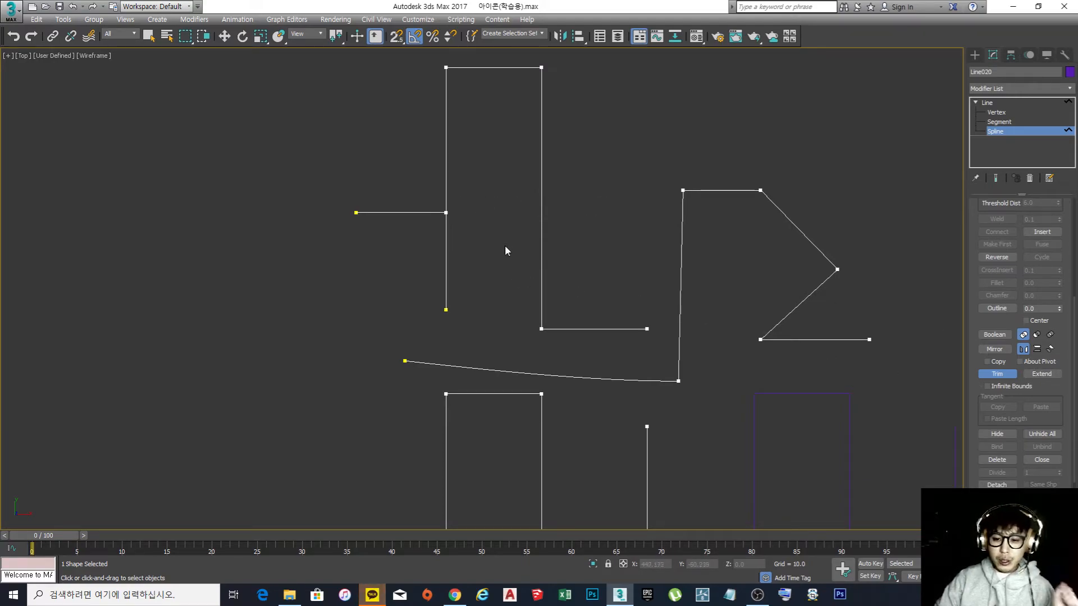
Try Extend on the trimmed line's right end, undo it, and try extending its left end
click(1042, 374)
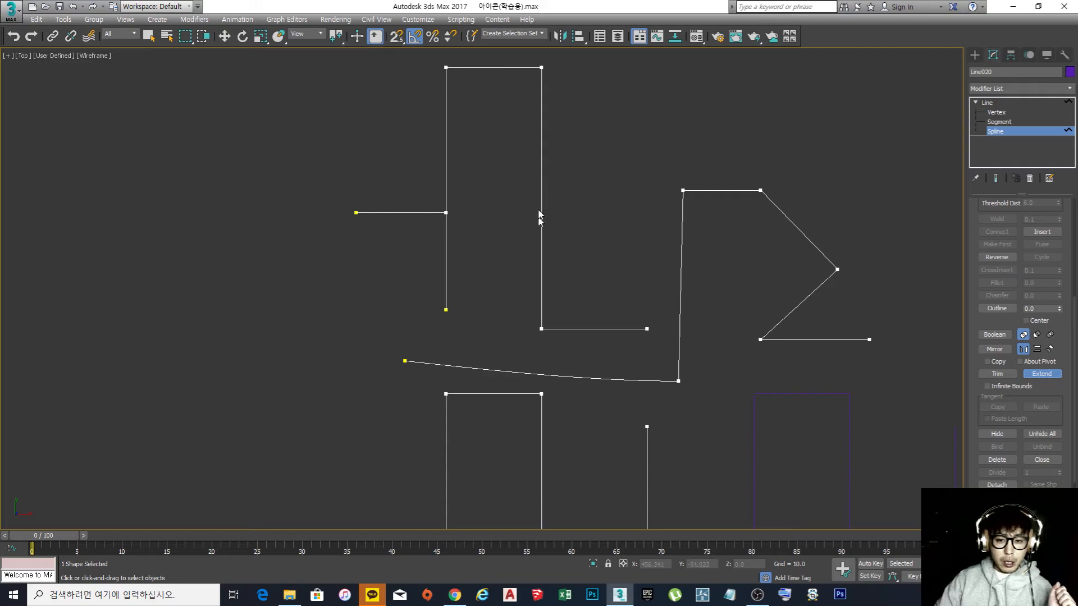
click(437, 214)
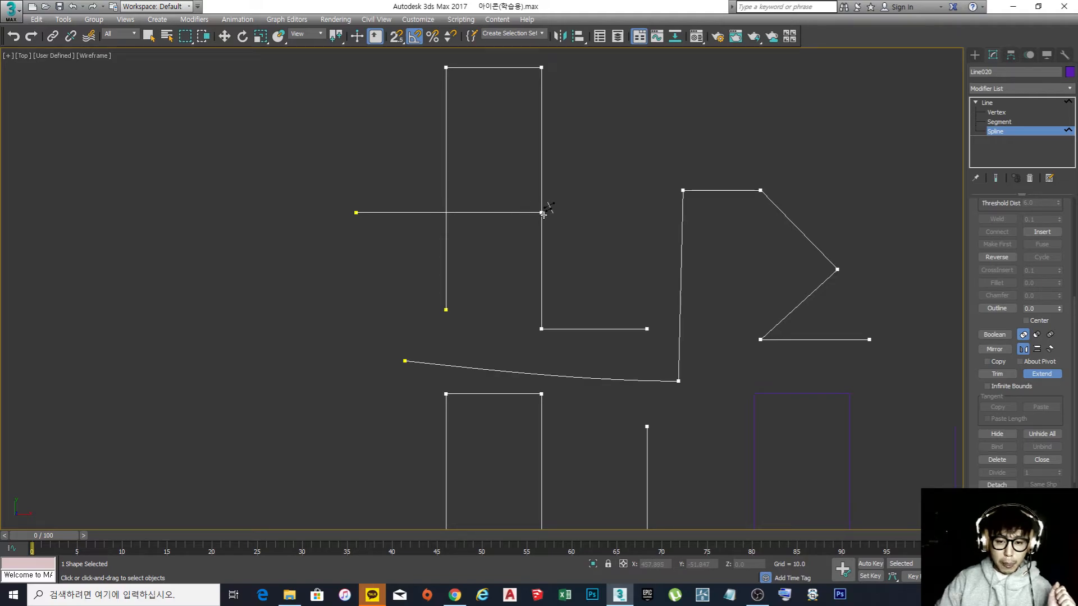
key(ctrl+z)
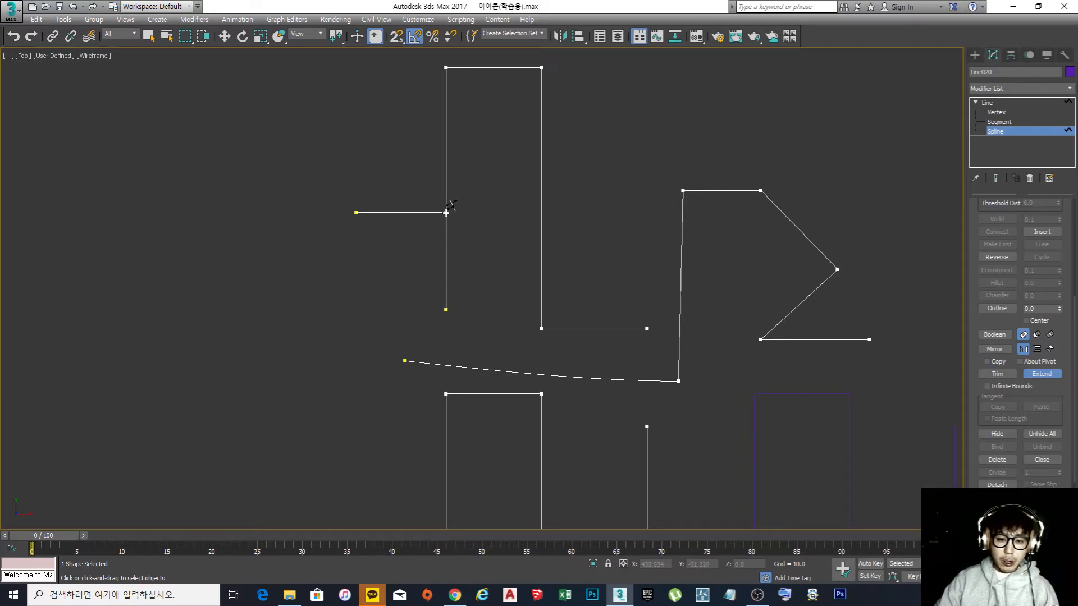
click(379, 213)
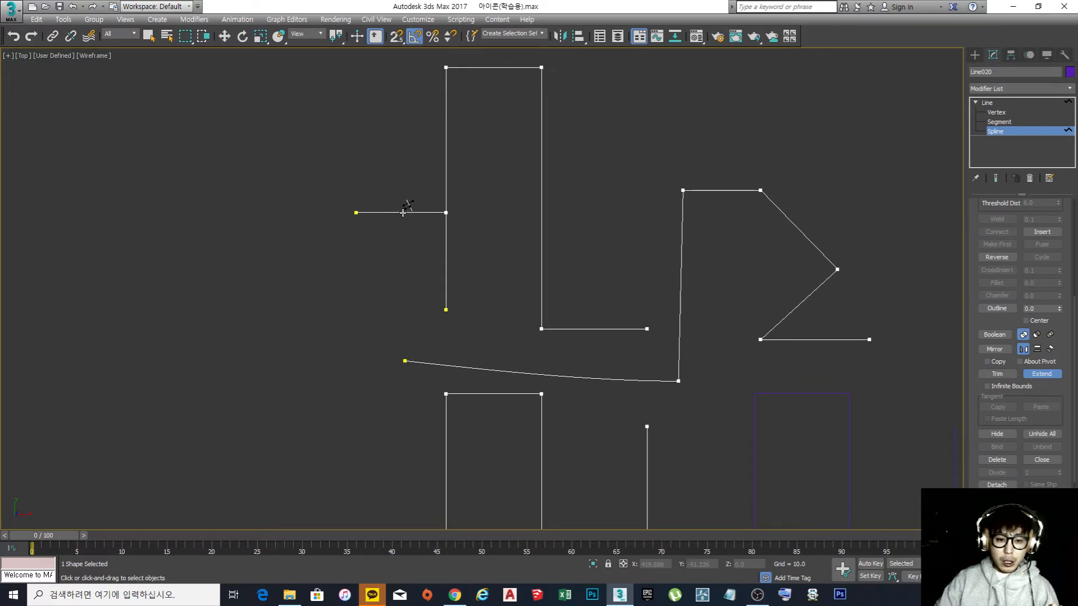
click(370, 213)
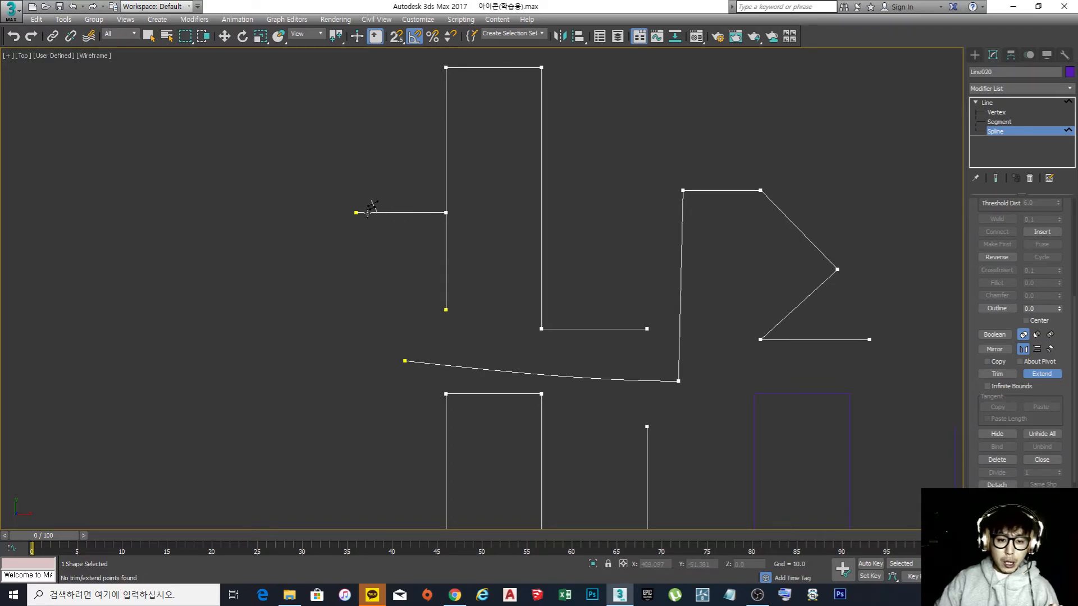
Extend the trimmed line and the lower horizontal end to the neighbouring steep edge, and the left vertical side down to the curved line
click(429, 213)
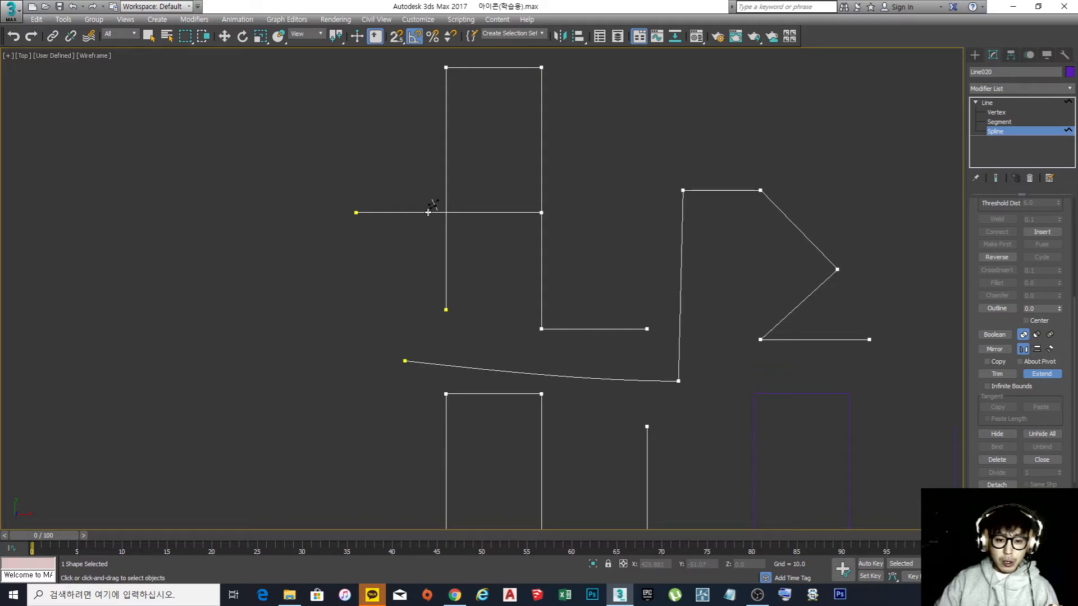
click(529, 213)
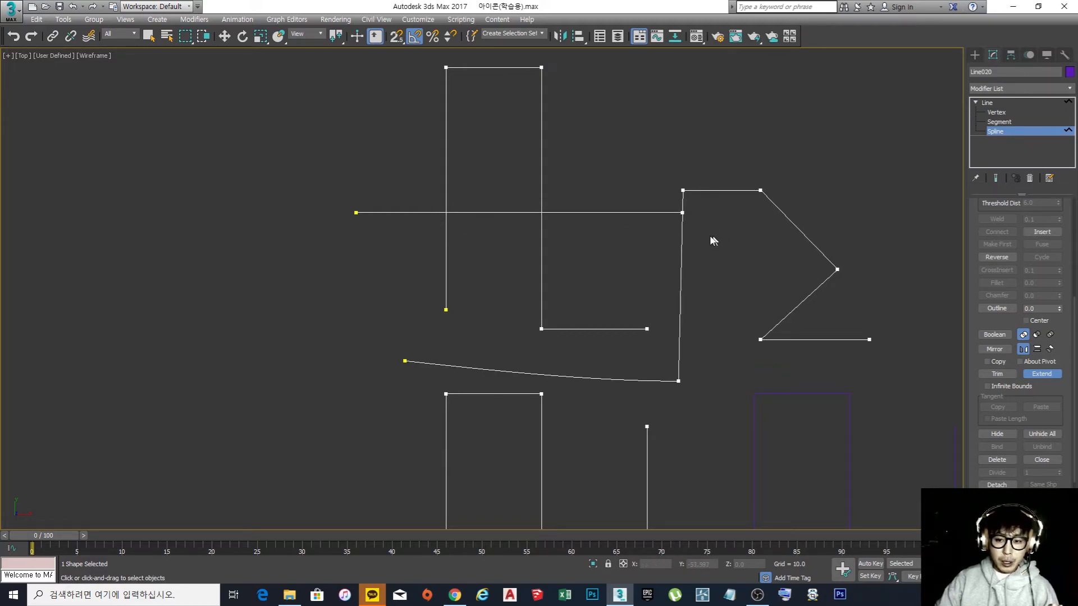
click(635, 329)
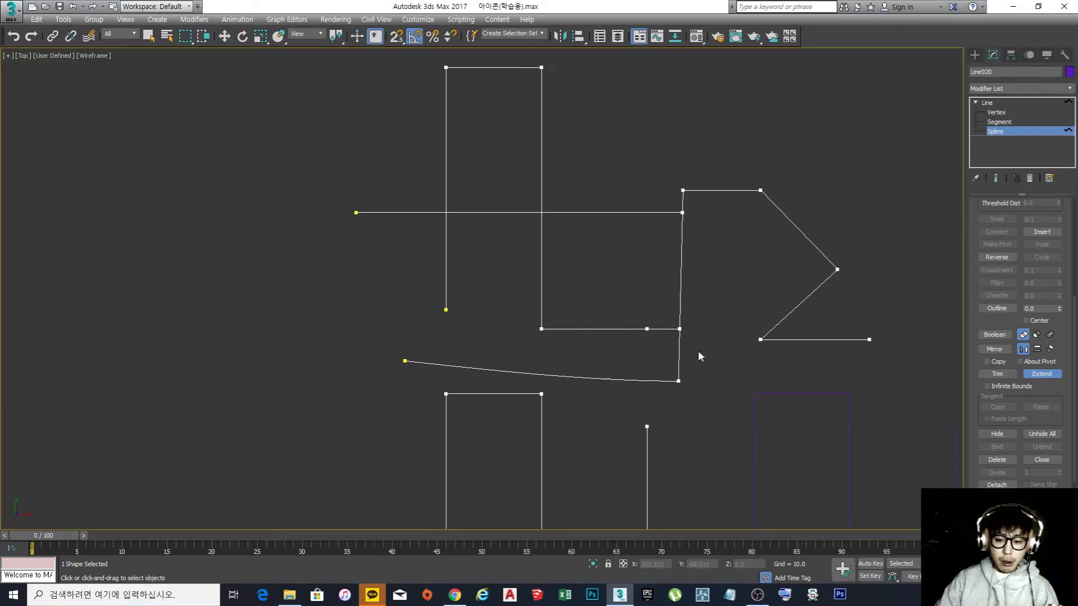
click(445, 295)
right_click(655, 350)
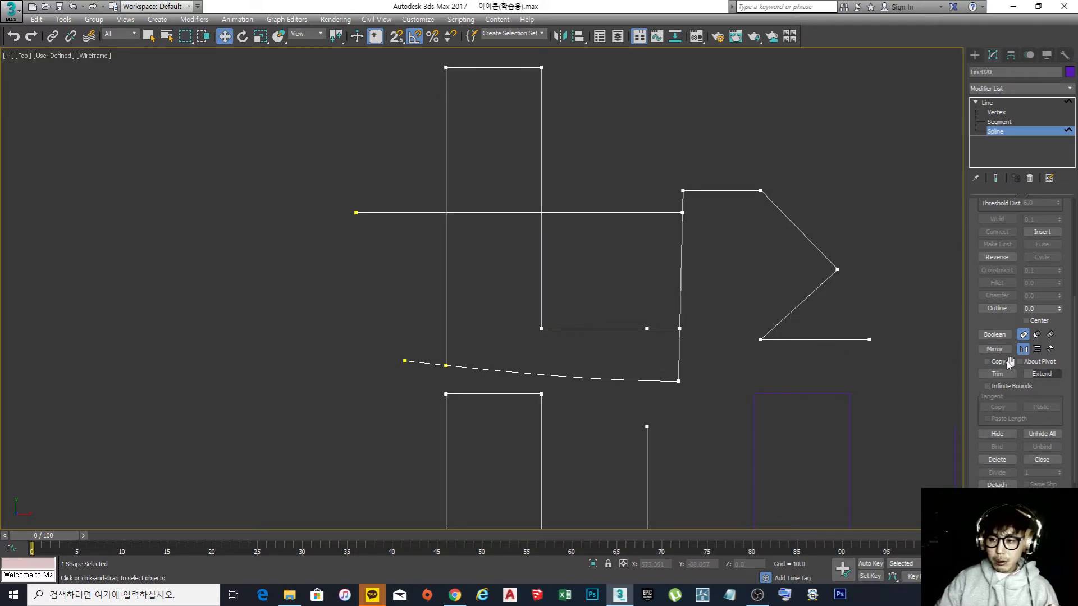
middle_drag(721, 269, 690, 243)
scroll(690, 243, down, 2)
middle_drag(750, 297, 677, 281)
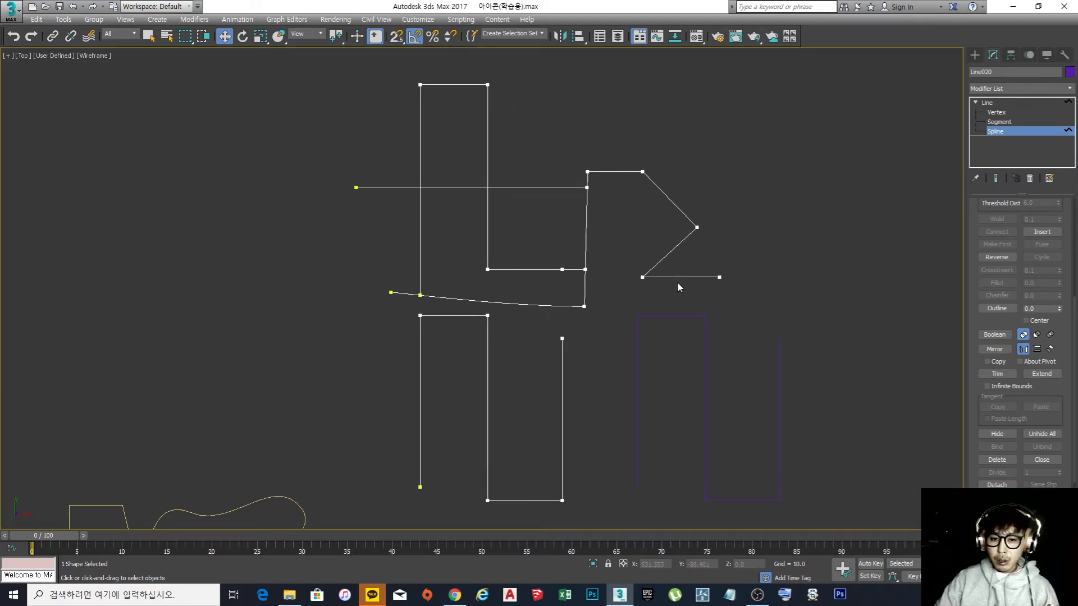
click(690, 315)
middle_drag(690, 315, 693, 290)
scroll(693, 290, down, 2)
middle_drag(708, 345, 694, 346)
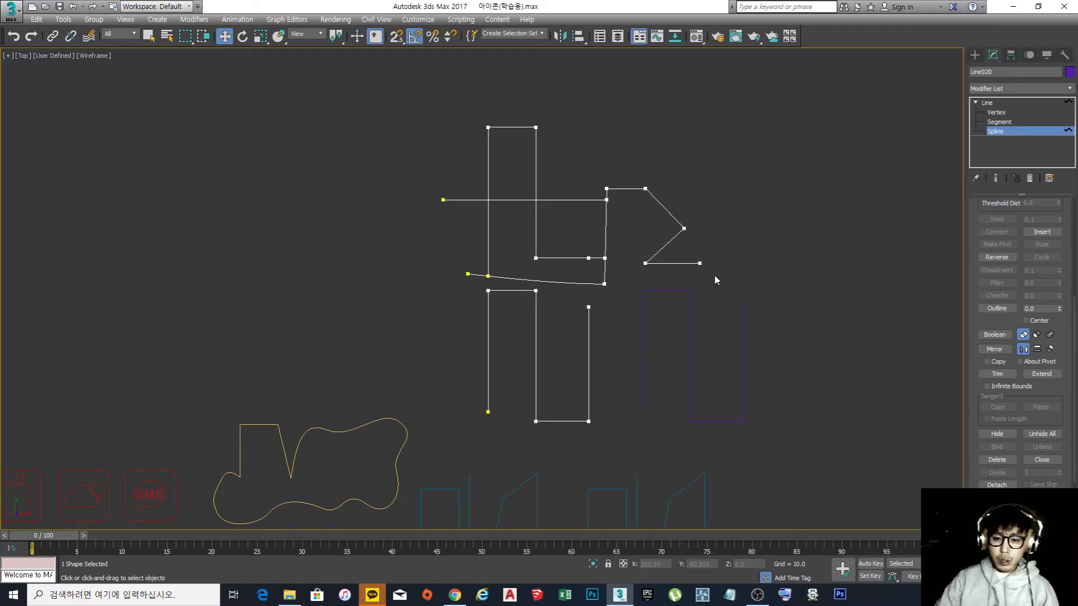
middle_drag(714, 279, 691, 296)
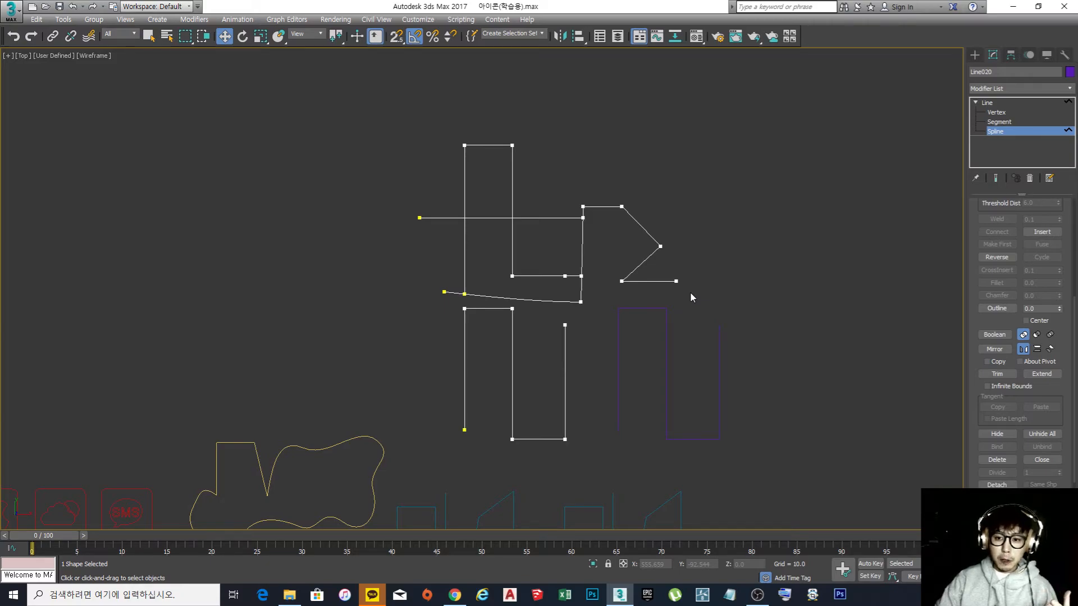
Examine the icon and character line drawings and the practice shapes around the edited line shape
middle_drag(690, 297, 685, 252)
scroll(686, 253, down, 4)
scroll(527, 340, up, 2)
scroll(527, 341, up, 1)
middle_drag(460, 341, 528, 302)
scroll(477, 338, up, 1)
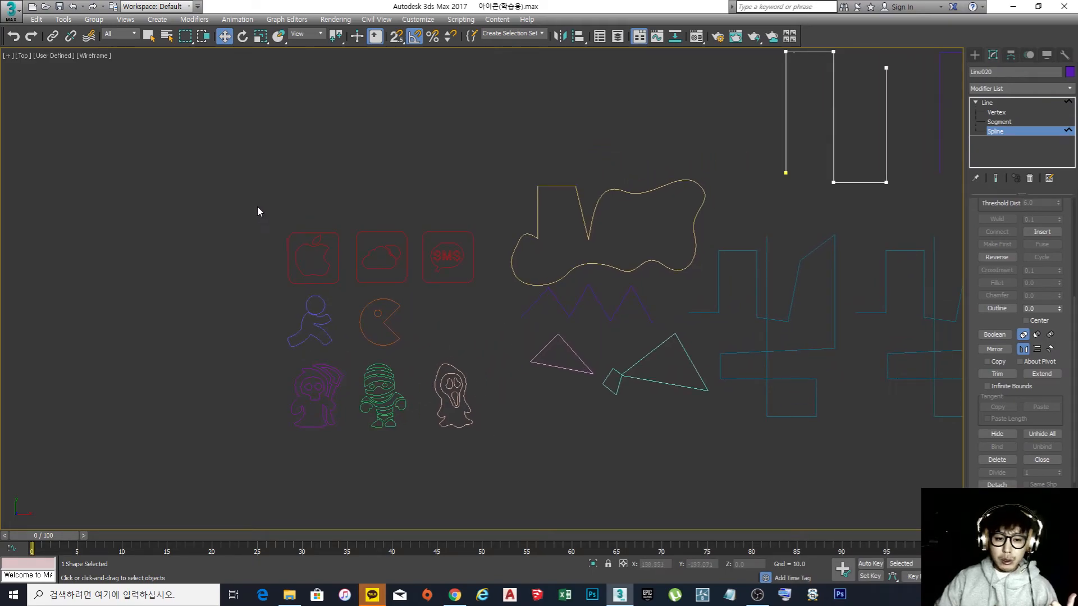
drag(252, 205, 485, 469)
scroll(365, 357, up, 1)
drag(210, 178, 246, 198)
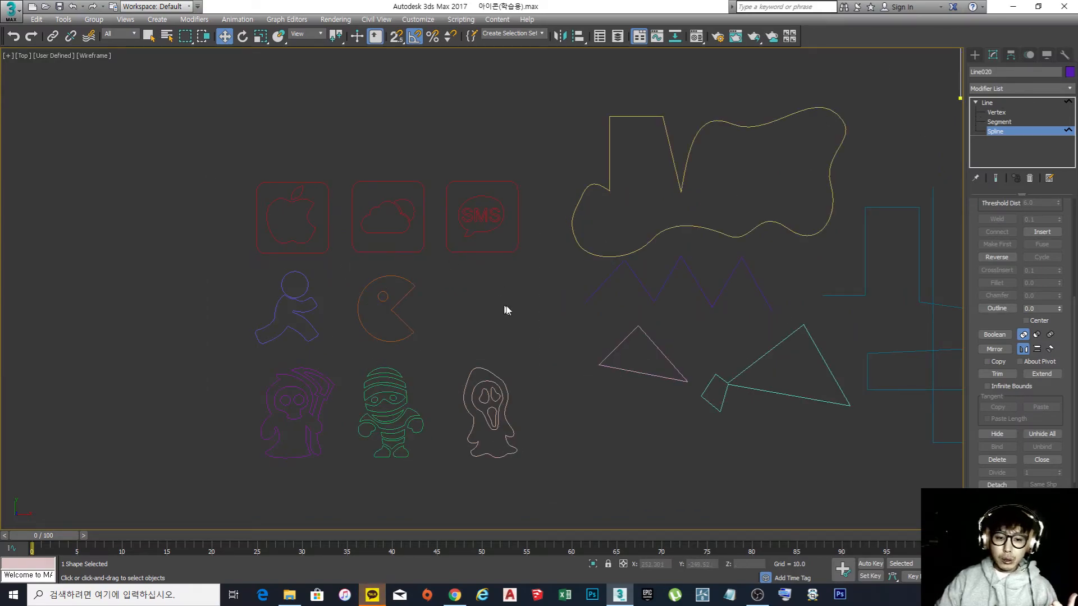
middle_drag(622, 213, 402, 257)
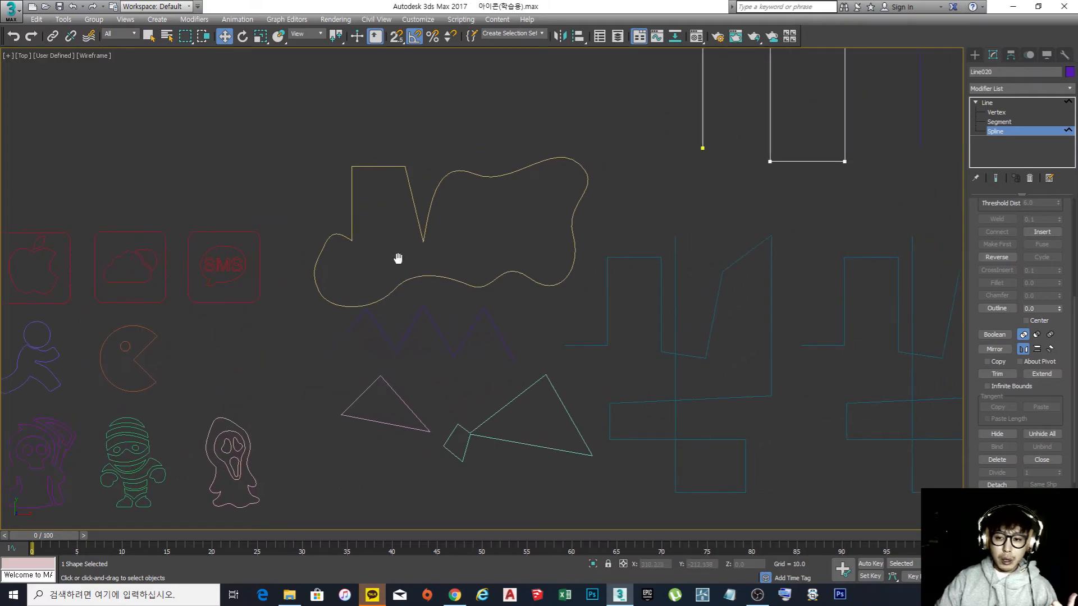
scroll(402, 258, down, 3)
scroll(558, 284, up, 2)
middle_drag(601, 153, 540, 246)
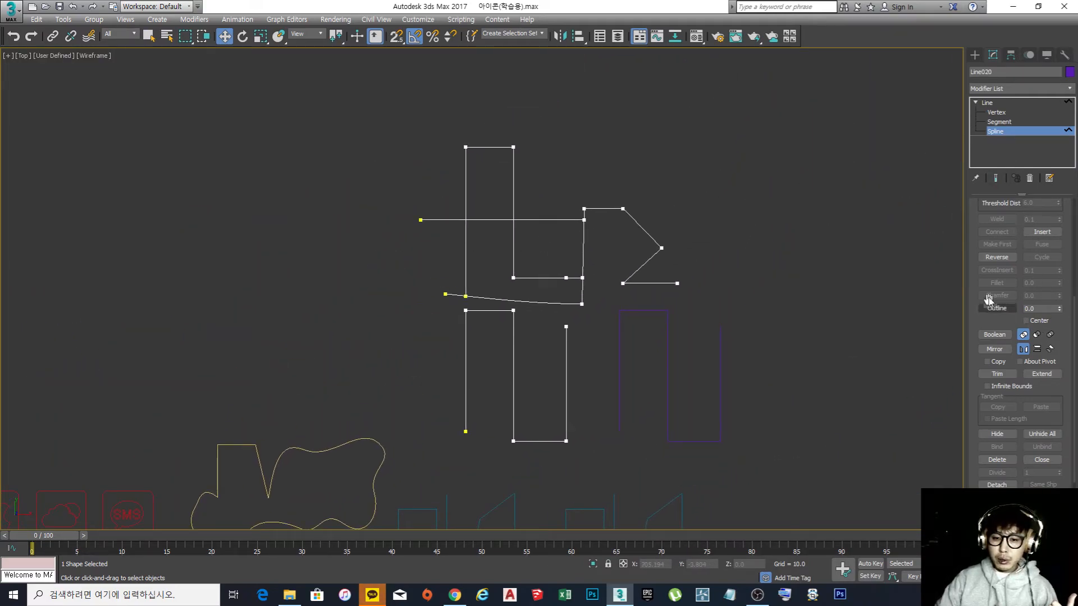
middle_drag(608, 324, 591, 252)
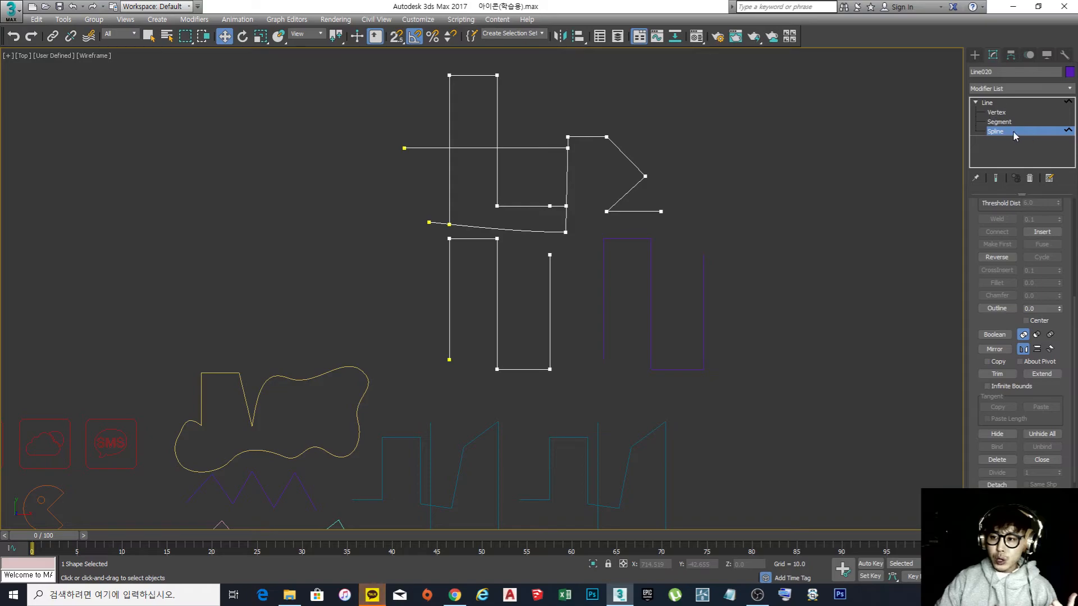
Leave Spline editing and select the neighbouring purple step outline, the teal shape and the edited line shape in turn
click(1000, 103)
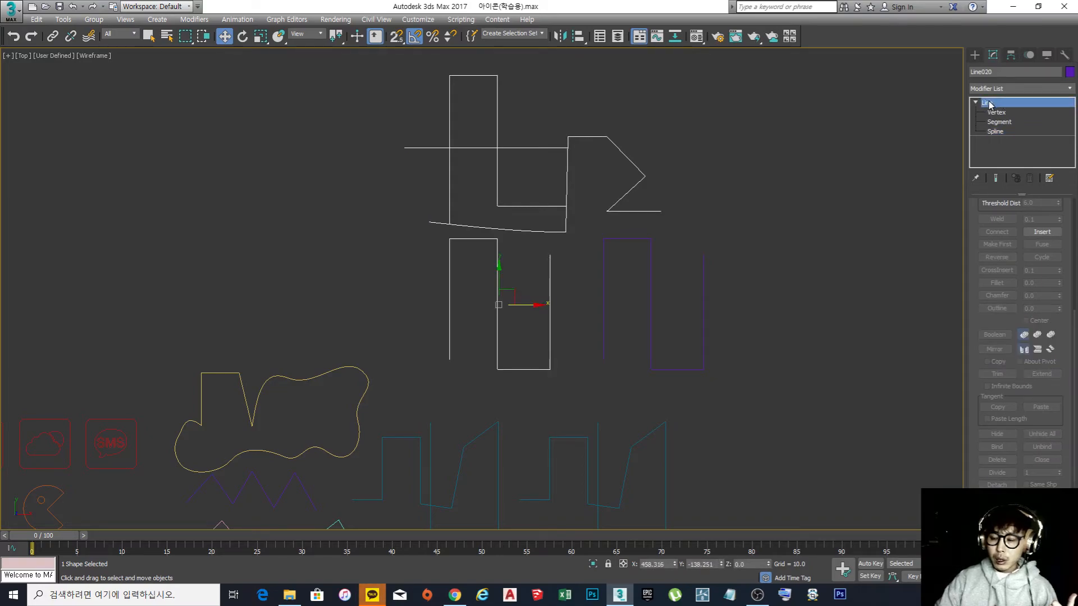
click(603, 258)
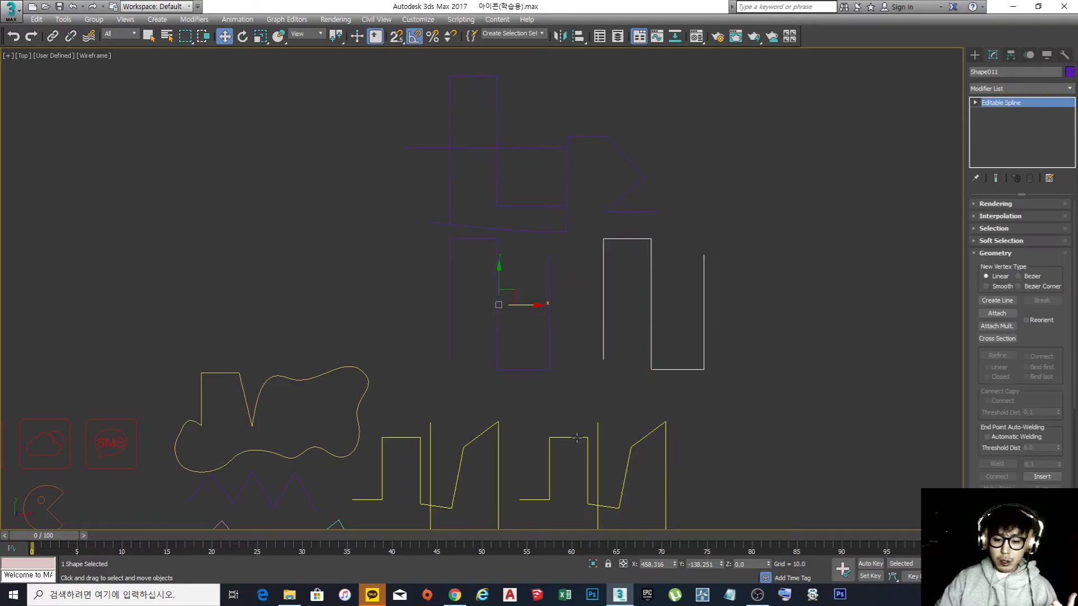
click(576, 437)
click(550, 297)
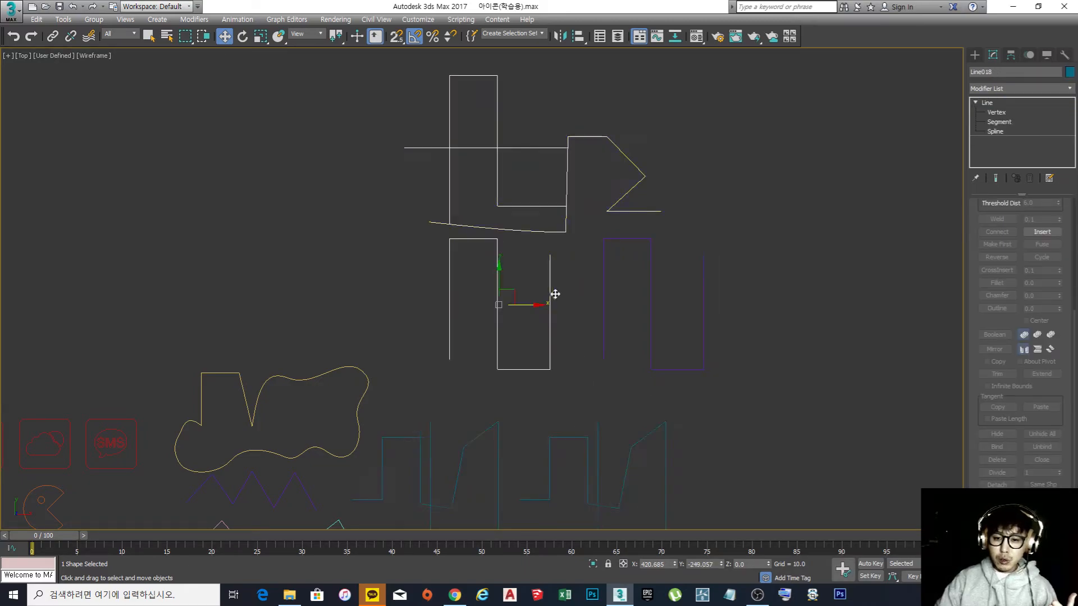
Try picking the teal shape while in Vertex editing, return to object level, and select the teal and yellow shapes in turn
click(996, 112)
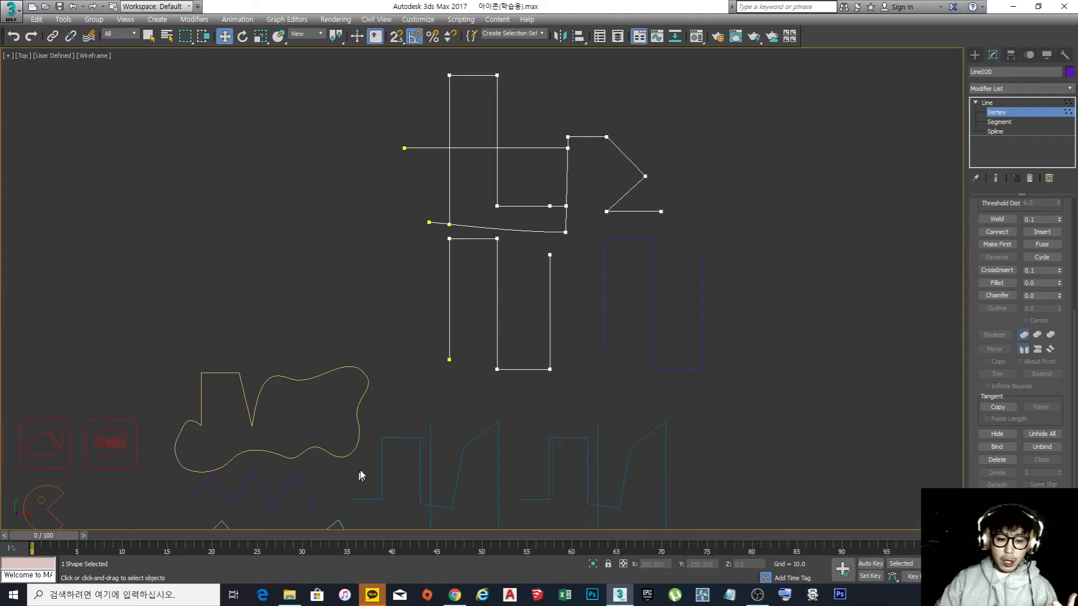
drag(380, 504, 342, 455)
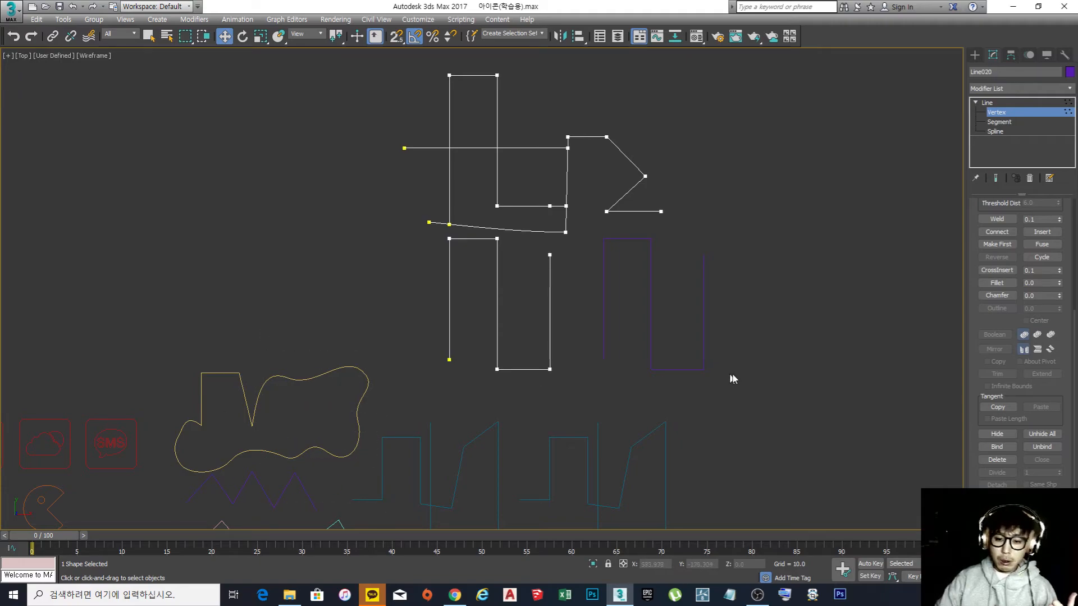
click(987, 103)
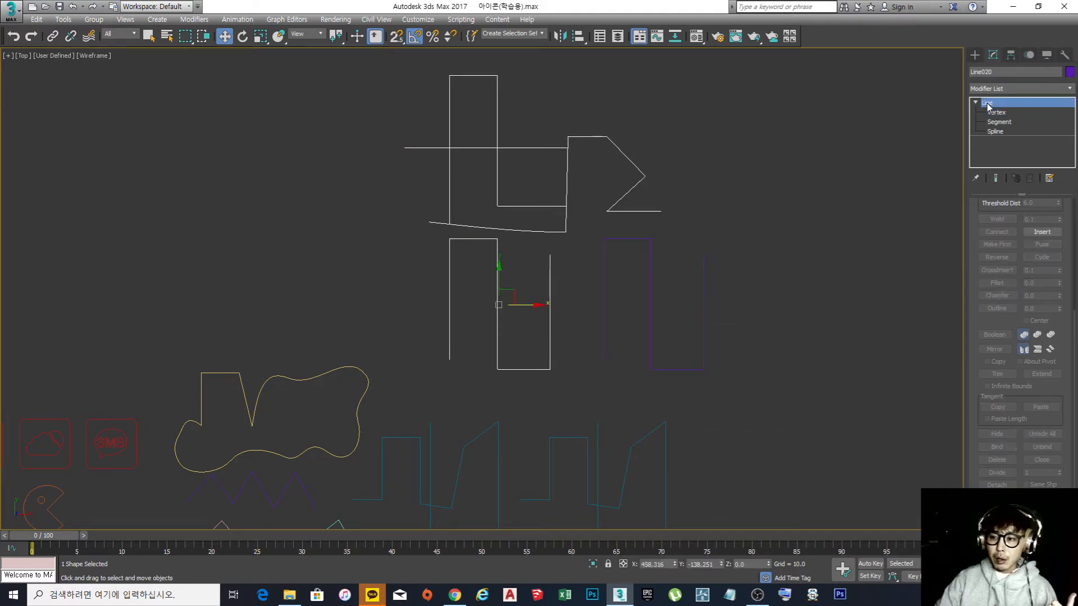
click(600, 351)
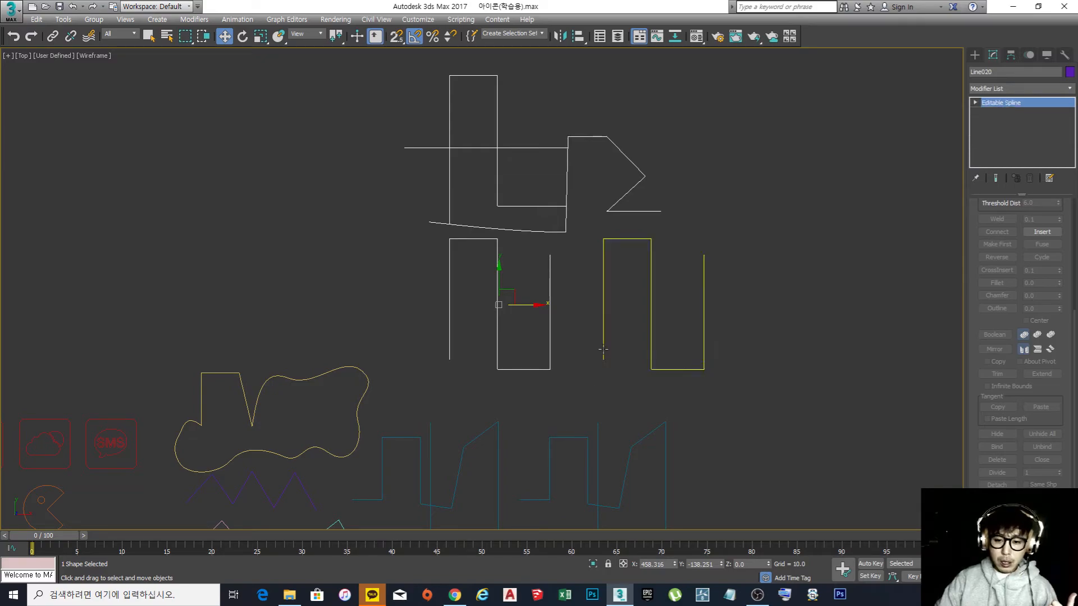
click(598, 432)
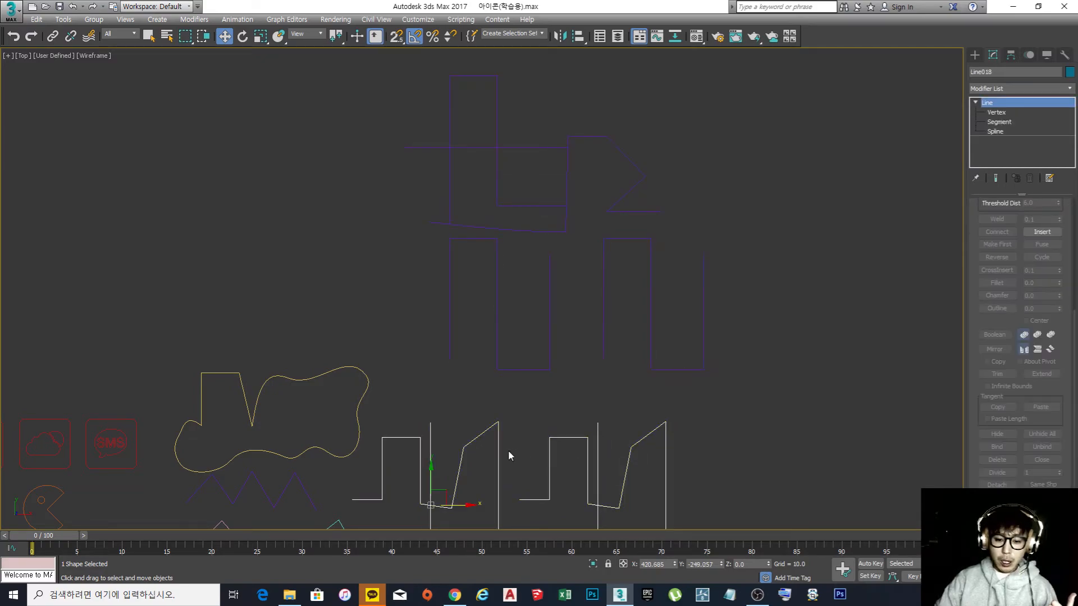
click(367, 415)
Examine the icon and character drawings beside the practice shapes, selecting the apple icon for a closer look
middle_drag(496, 356, 655, 259)
middle_drag(608, 325, 589, 327)
scroll(591, 325, down, 3)
middle_drag(674, 317, 623, 342)
middle_drag(572, 380, 567, 374)
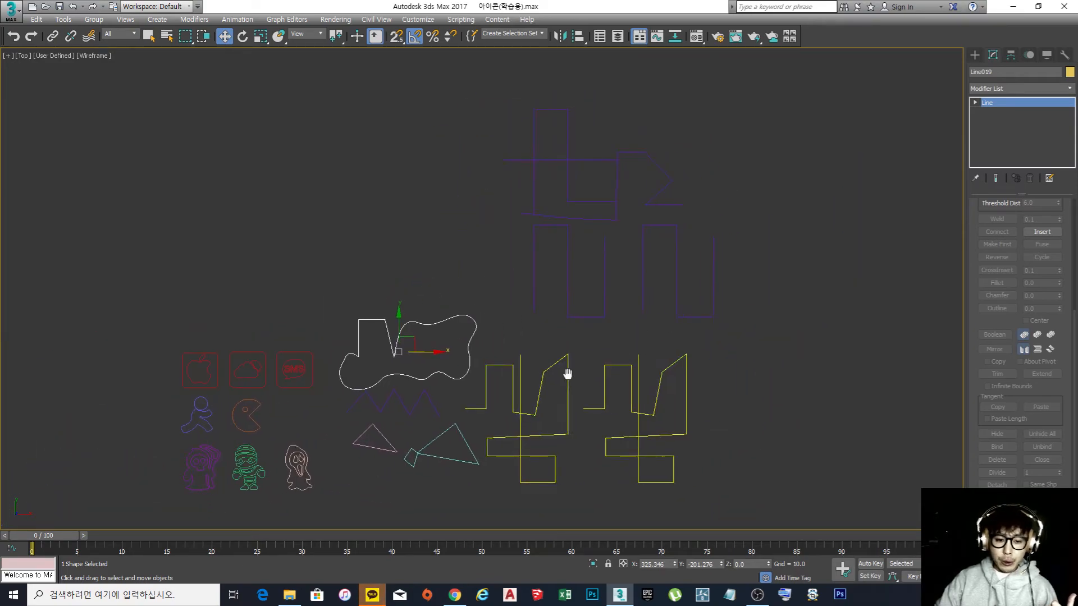
scroll(567, 375, up, 2)
scroll(685, 325, down, 3)
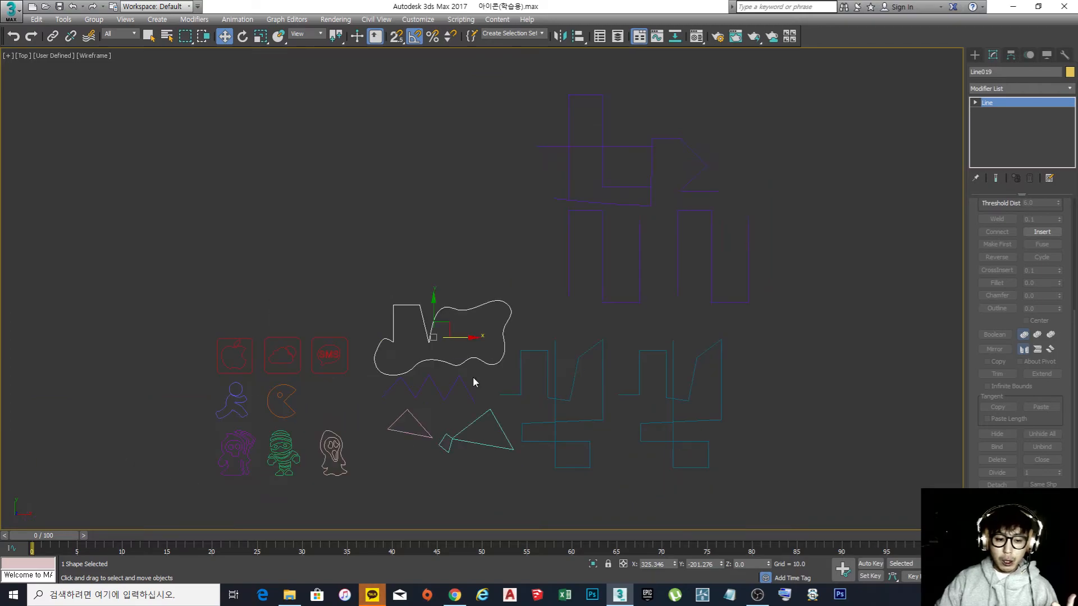
middle_drag(473, 380, 581, 320)
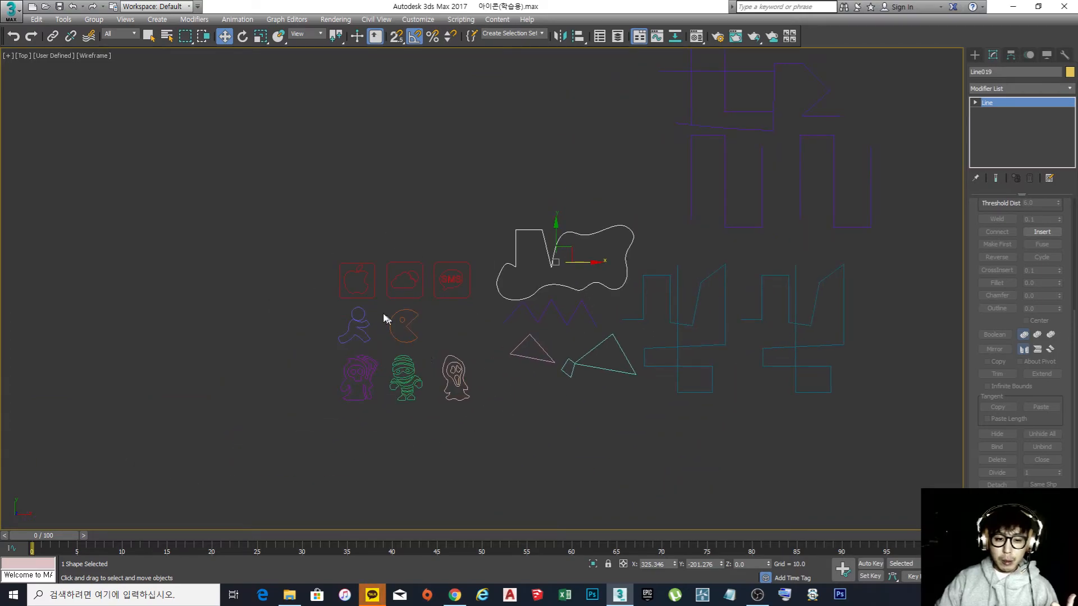
scroll(375, 313, up, 2)
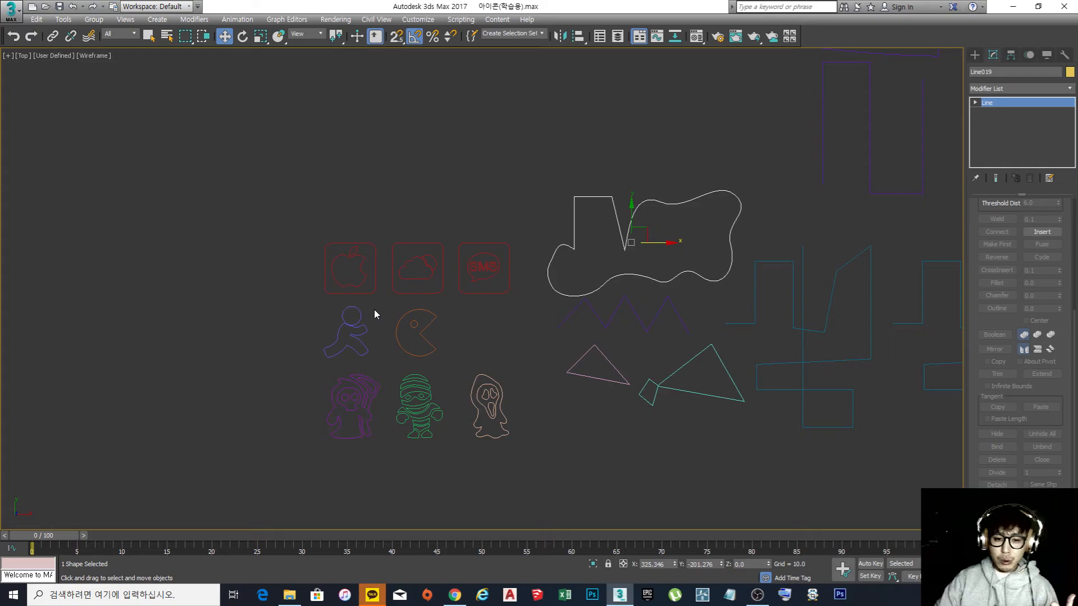
scroll(374, 310, up, 2)
middle_drag(449, 338, 435, 300)
click(291, 216)
scroll(291, 215, up, 4)
click(412, 230)
scroll(437, 222, down, 5)
scroll(449, 239, down, 2)
middle_drag(449, 238, 383, 281)
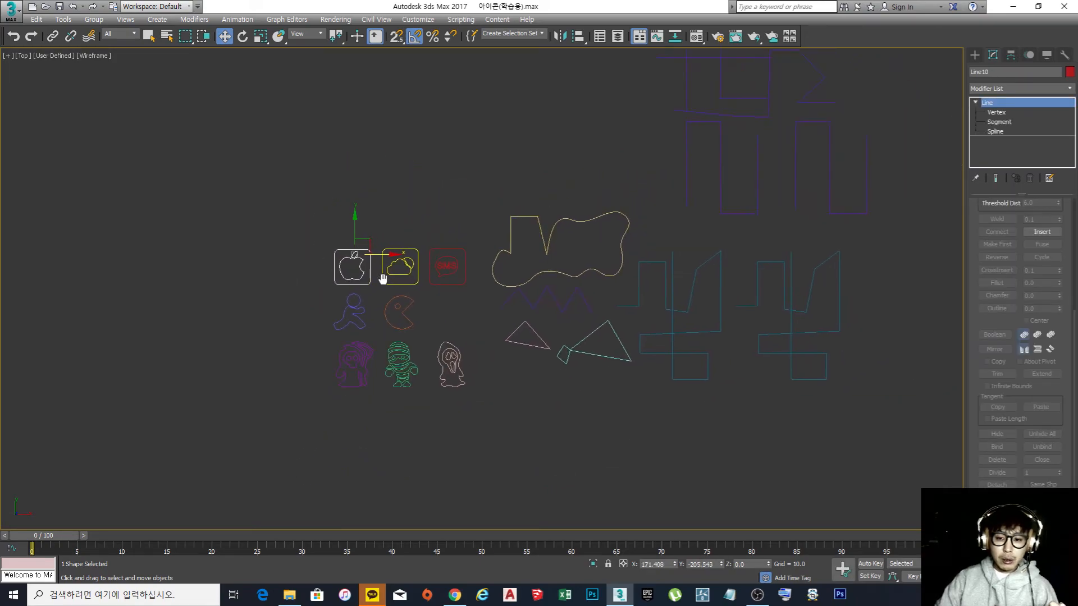
middle_drag(473, 247, 402, 268)
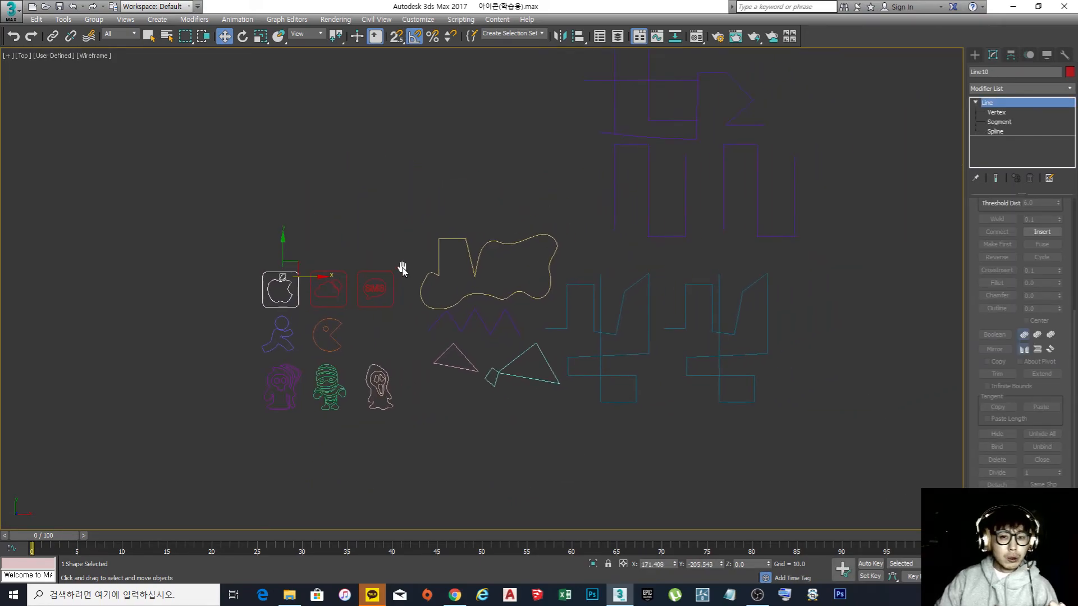
click(43, 7)
click(605, 314)
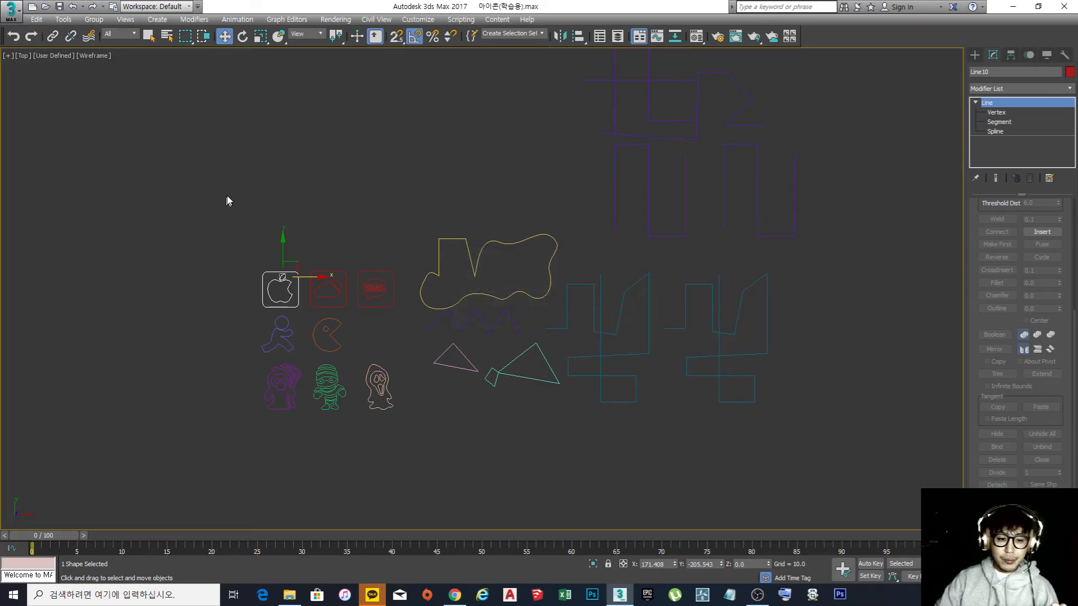
middle_drag(226, 201, 251, 195)
scroll(252, 197, up, 1)
click(307, 219)
scroll(359, 223, down, 3)
middle_drag(380, 229, 392, 224)
scroll(338, 314, up, 4)
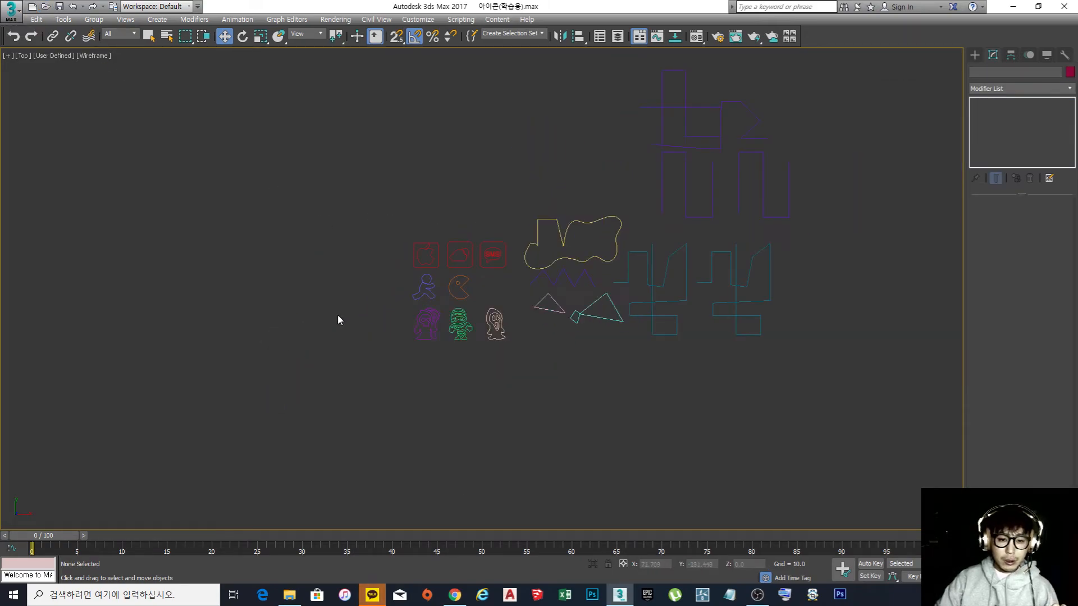
Create a plane about 245 long and 257 wide in the empty area to the left of the icon drawings
right_click(333, 280)
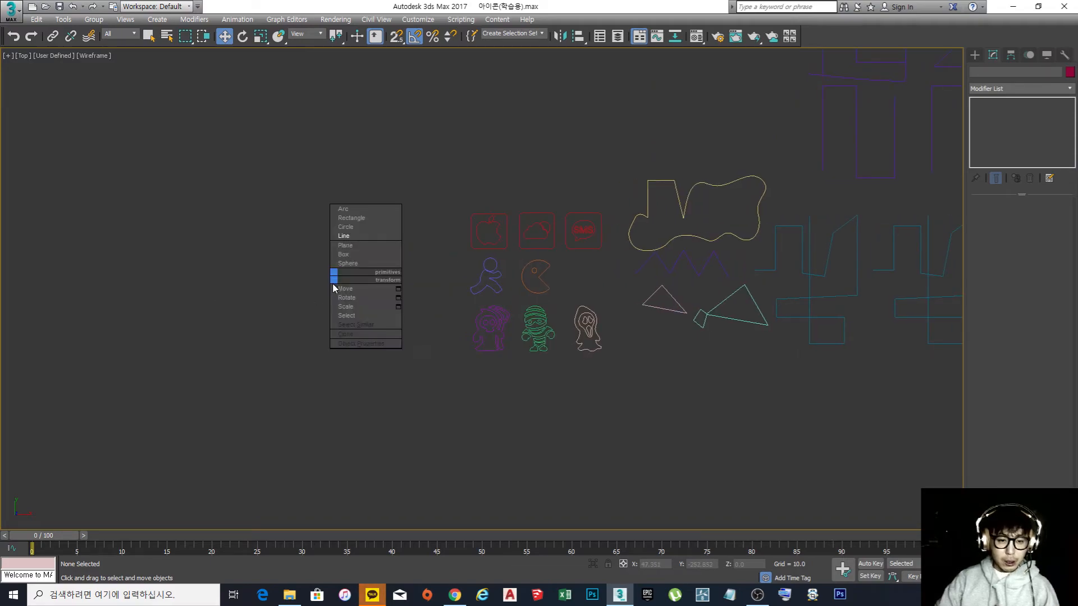
click(353, 244)
drag(89, 139, 416, 453)
scroll(558, 301, down, 3)
scroll(449, 292, up, 2)
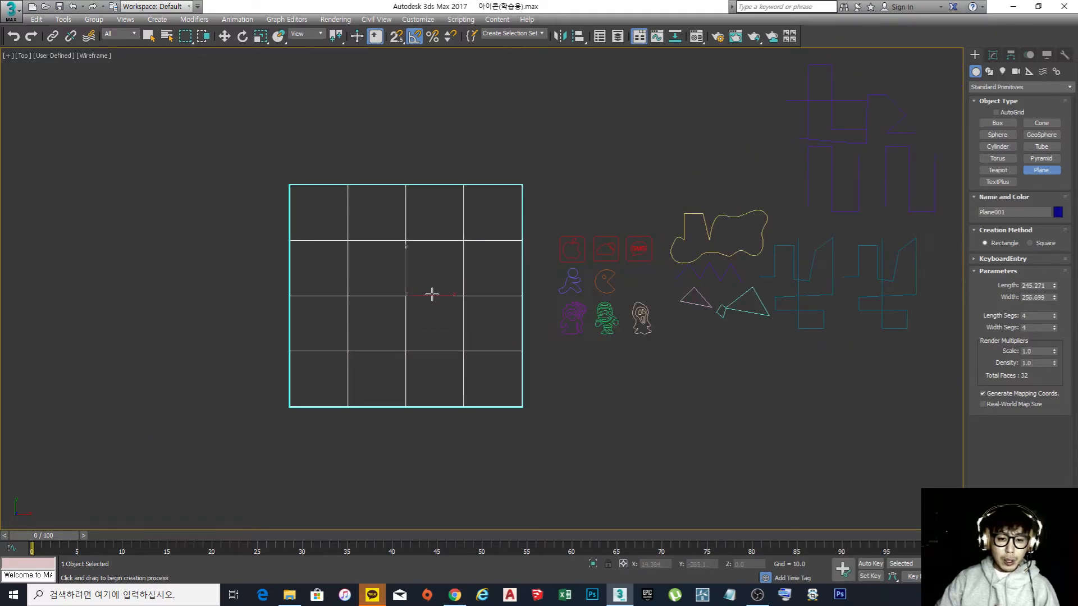
key(w)
scroll(396, 307, up, 1)
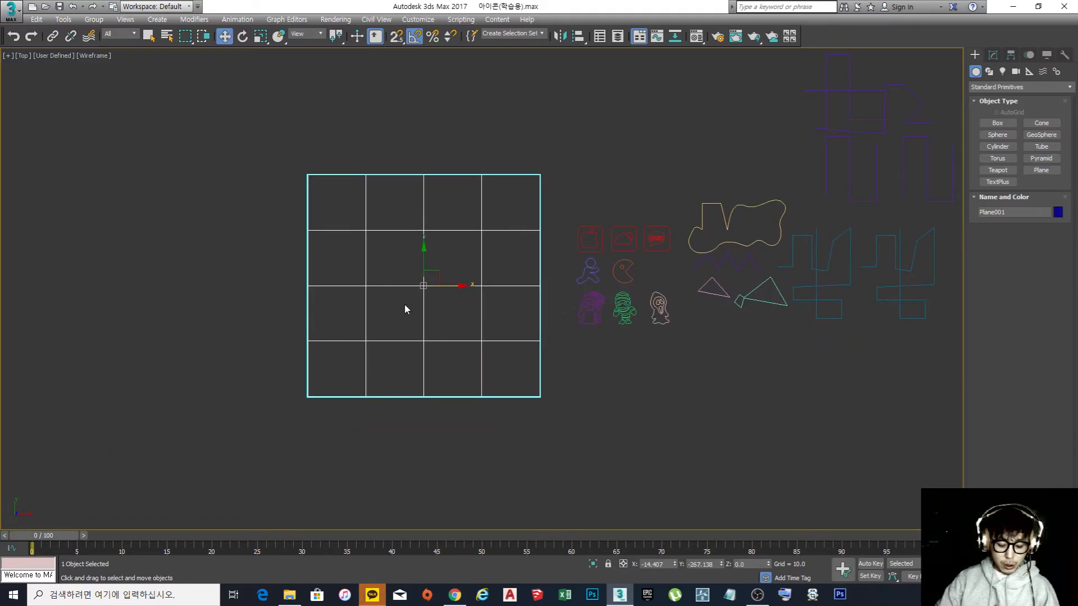
Start adding a Bitmap map to the Diffuse colour of the first material slot, 01 - Default
key(m)
middle_drag(490, 292, 646, 280)
click(269, 110)
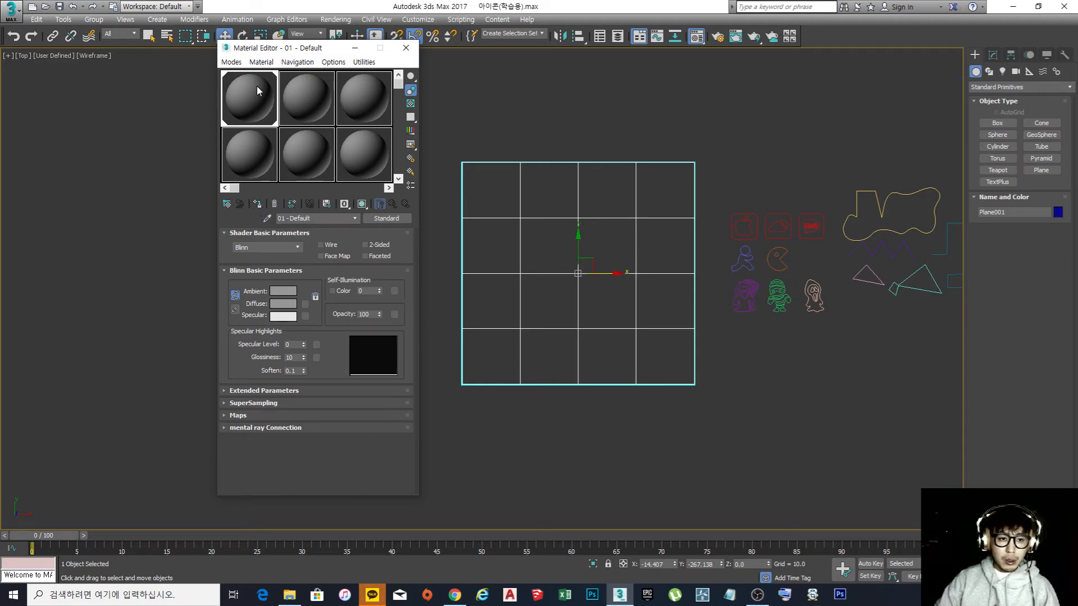
click(307, 305)
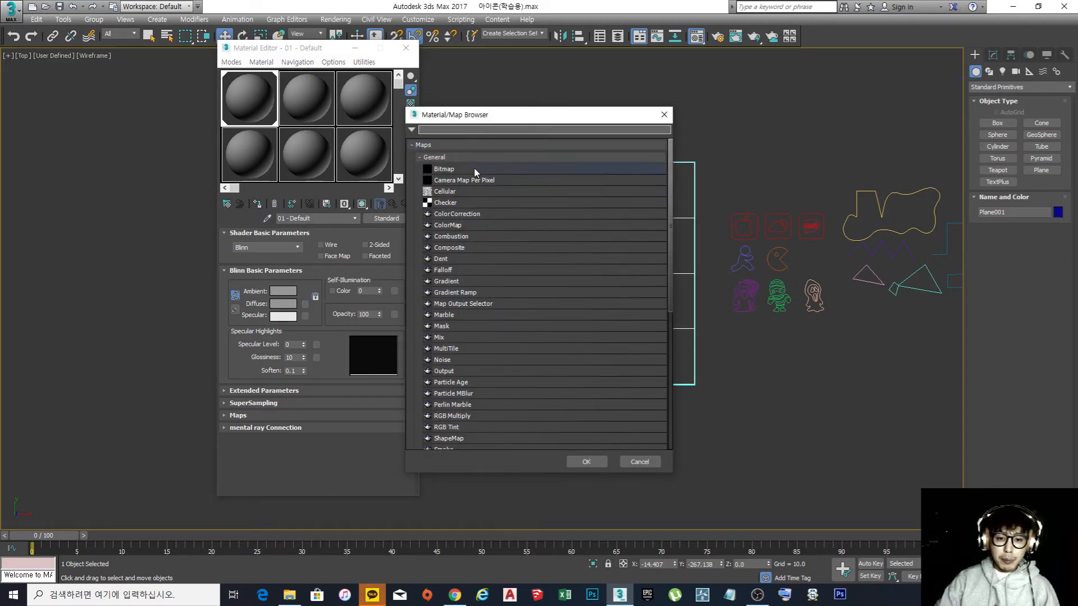
double_click(473, 167)
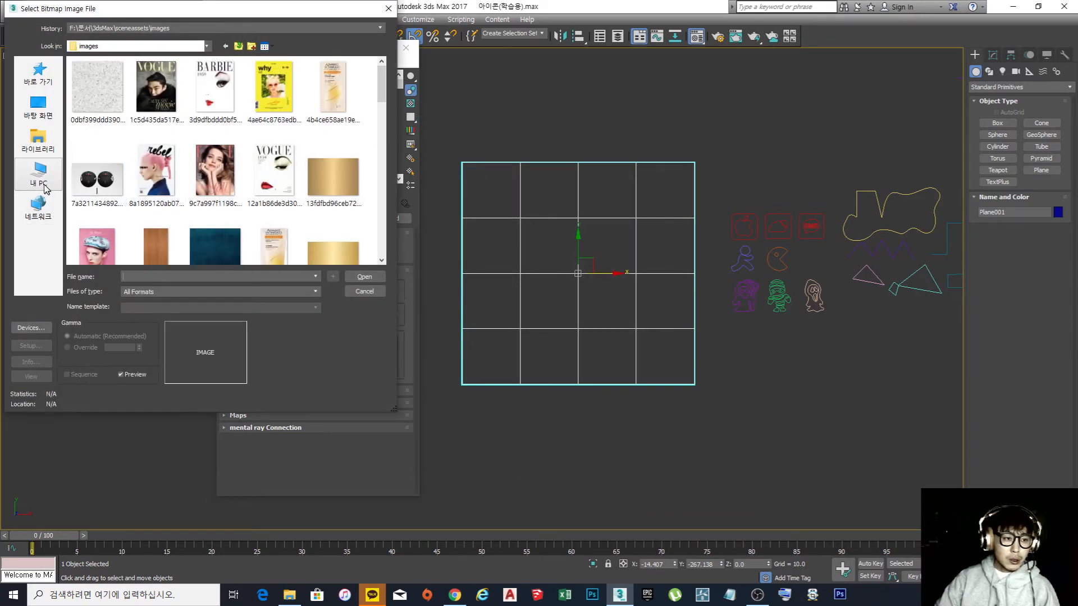
Load 밑그림.jpg from the 02. 3Ds-MAX\01 3DMAX 예제\03 folder on drive Z as the Diffuse bitmap
click(39, 174)
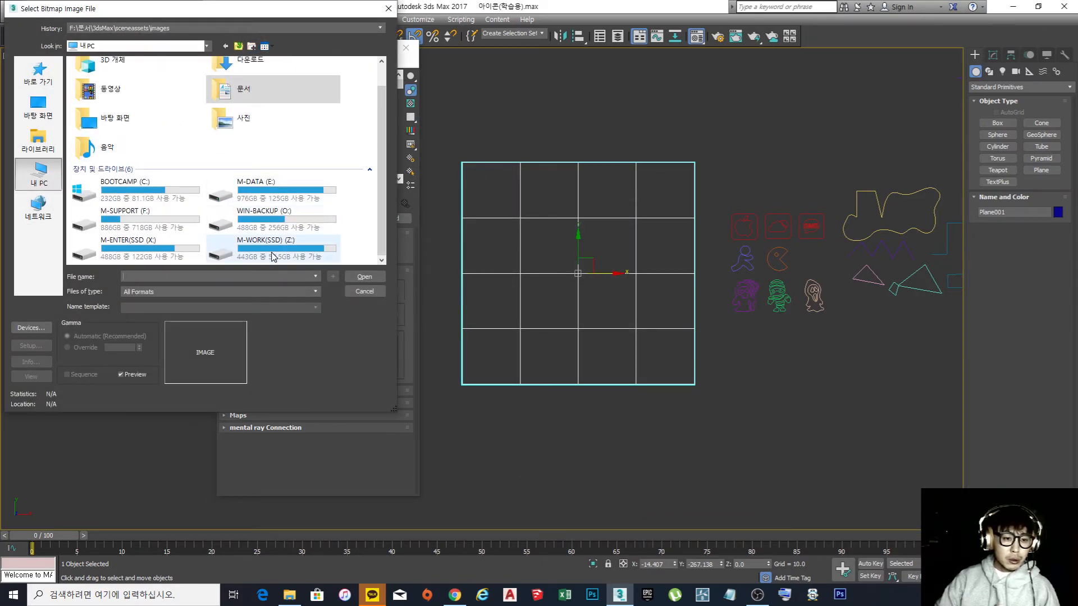
double_click(273, 254)
double_click(87, 107)
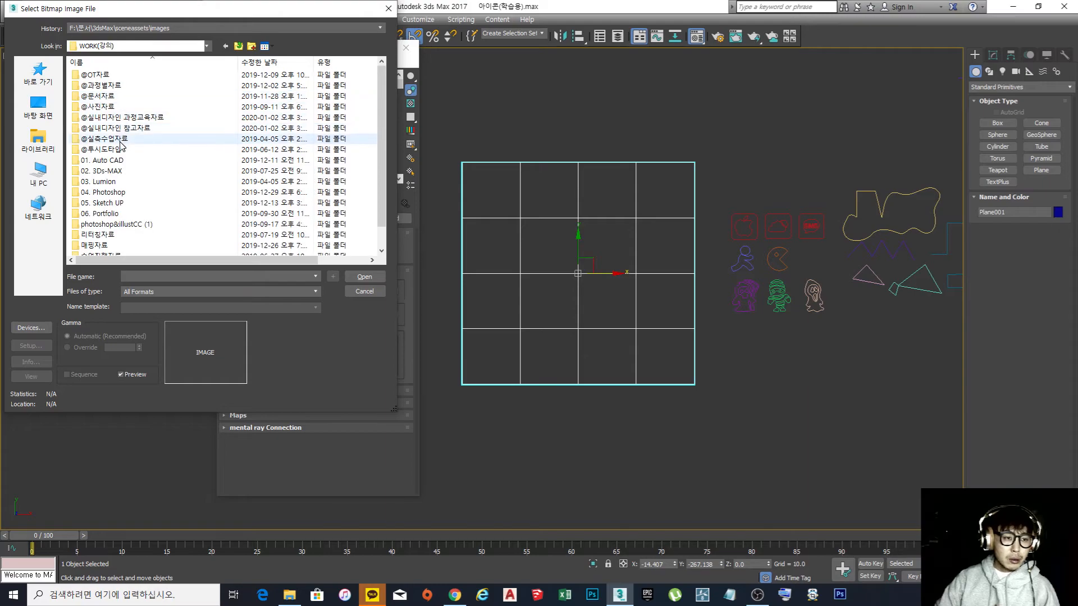
double_click(126, 176)
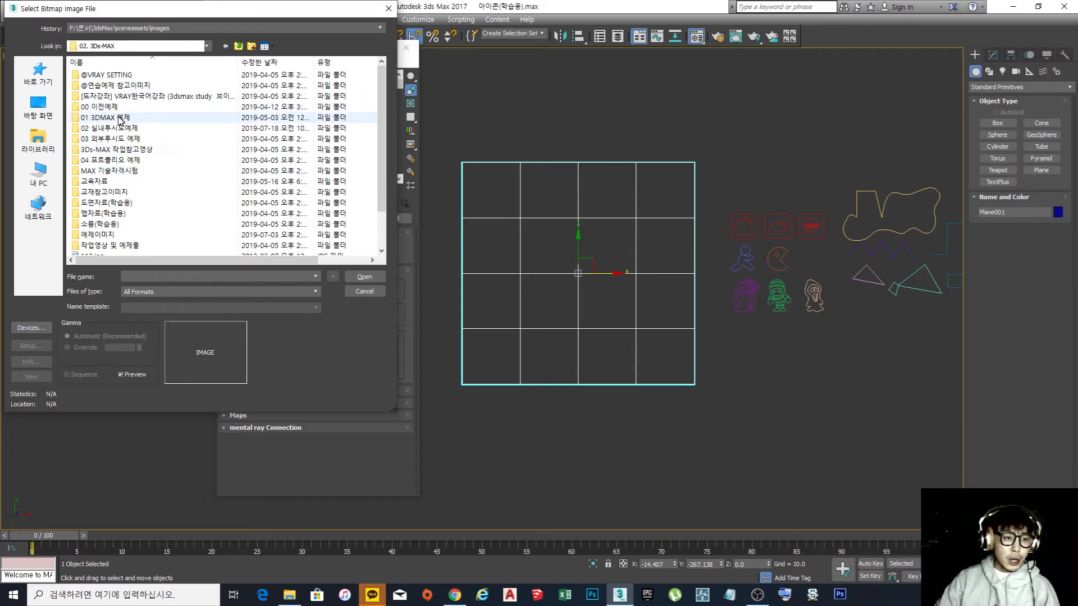
double_click(111, 112)
double_click(104, 86)
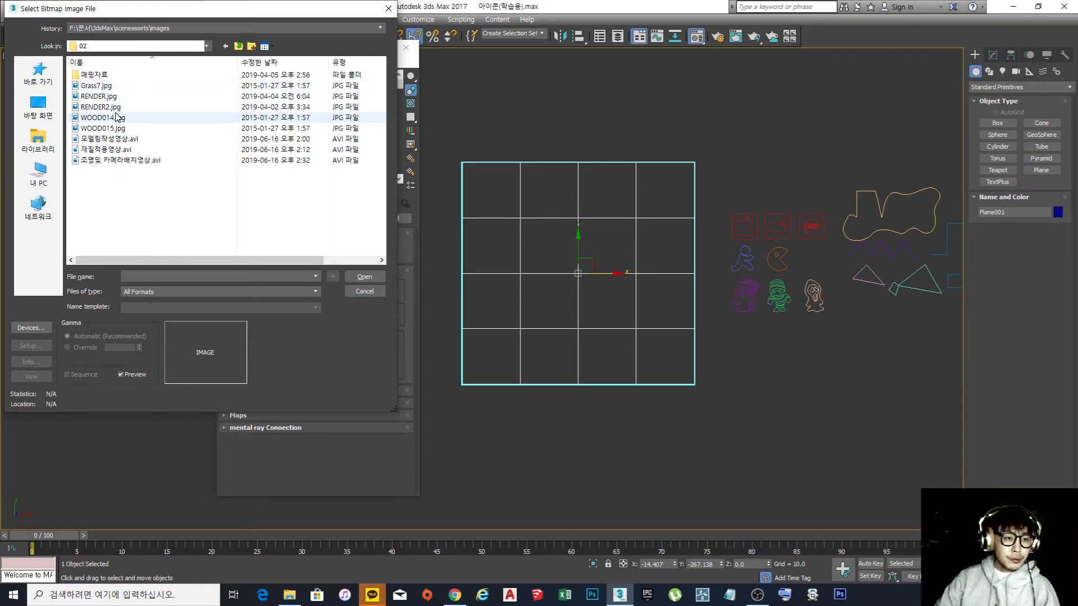
click(240, 46)
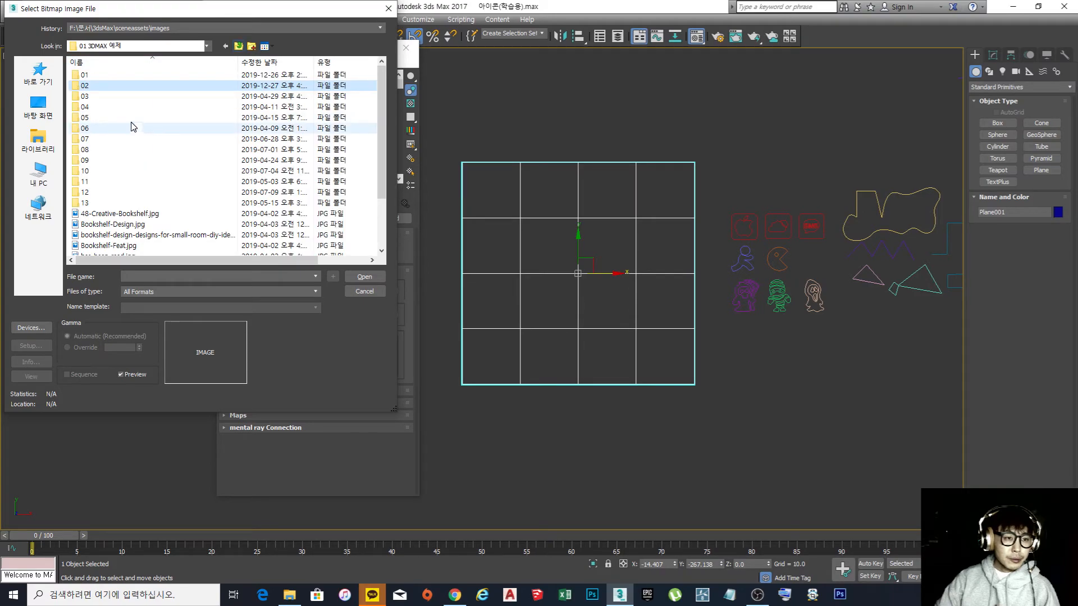
double_click(104, 97)
double_click(273, 105)
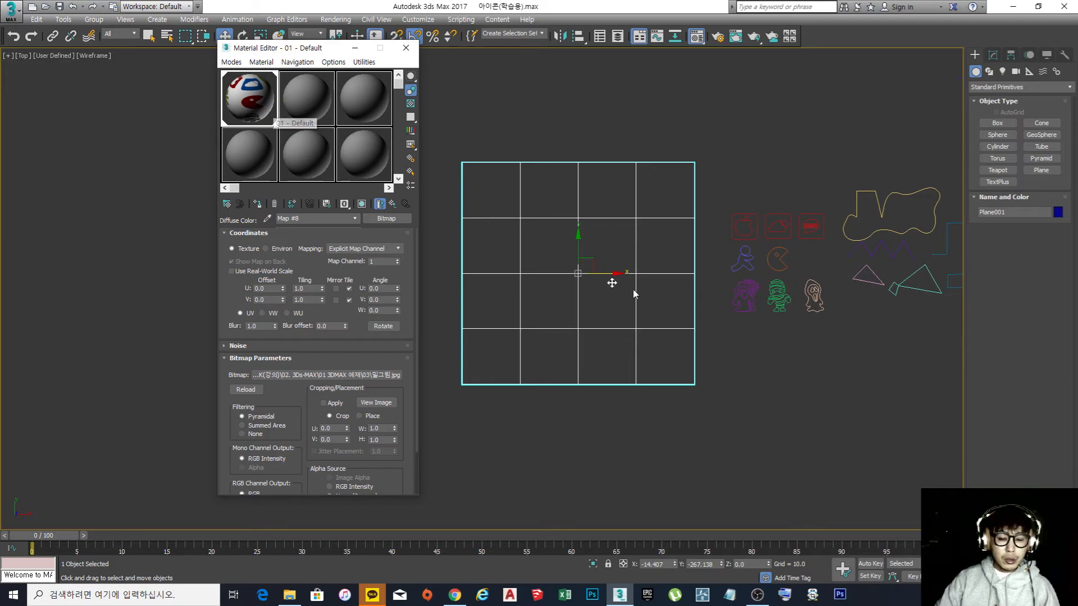
middle_drag(492, 276, 500, 275)
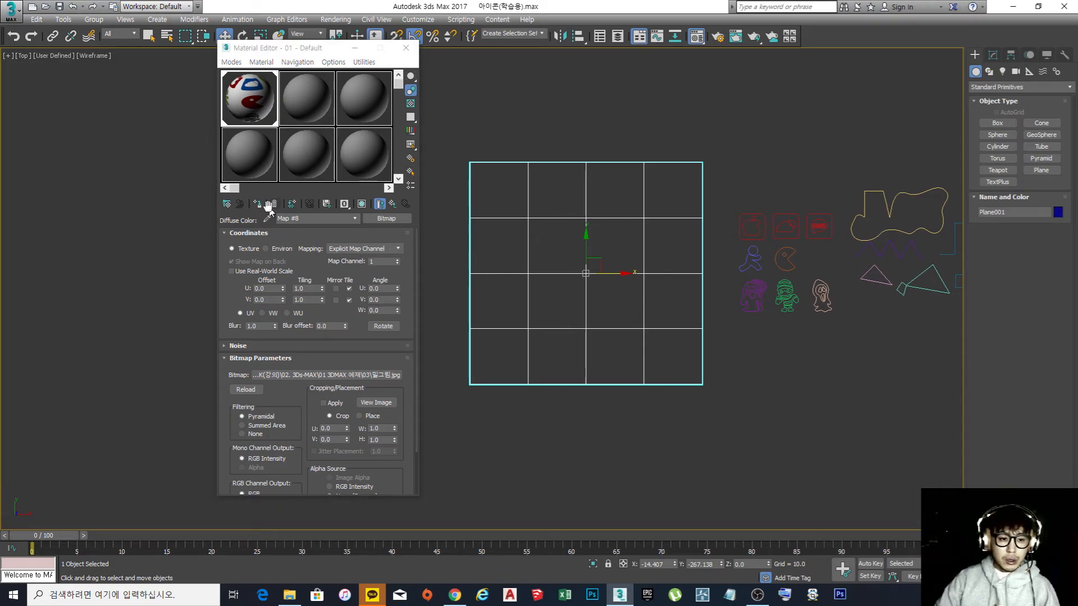
middle_drag(645, 271, 653, 278)
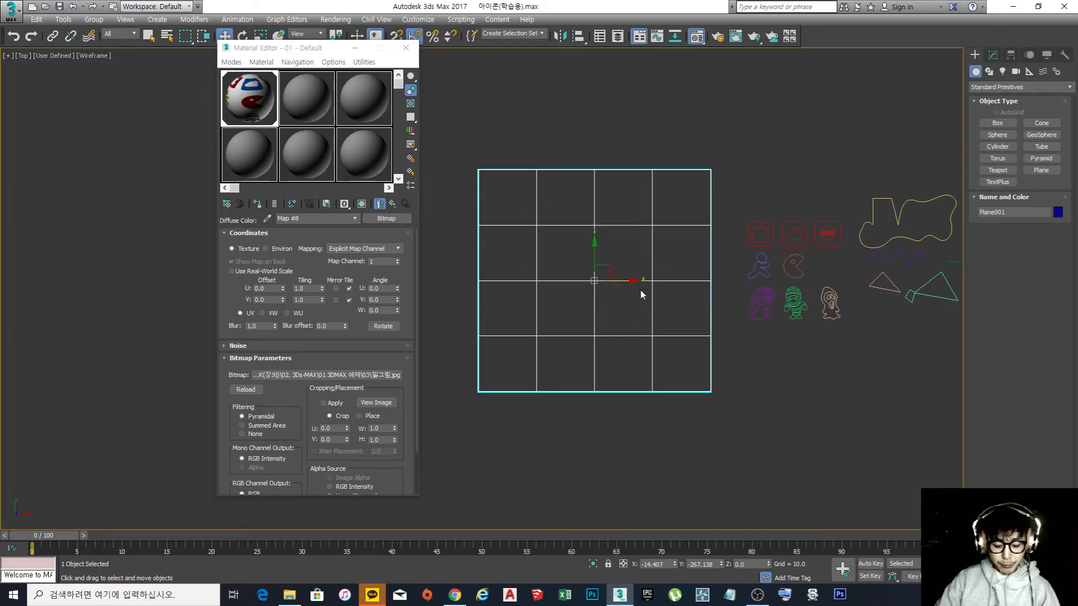
Switch the viewport to shaded display and show the bitmap of the 01 - Default material on the plane
key(F3)
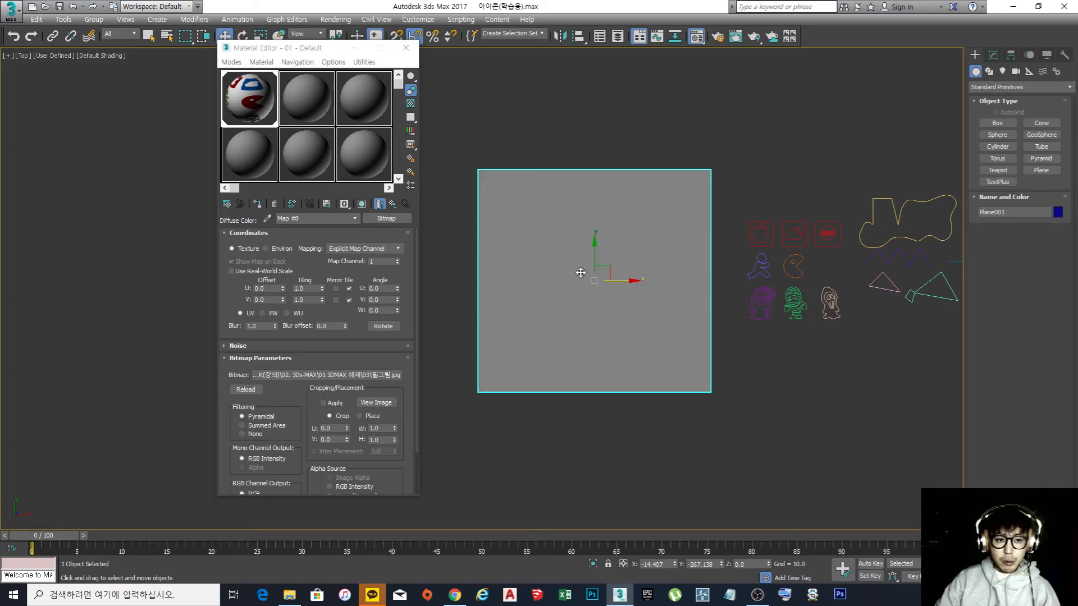
scroll(581, 273, up, 3)
click(362, 204)
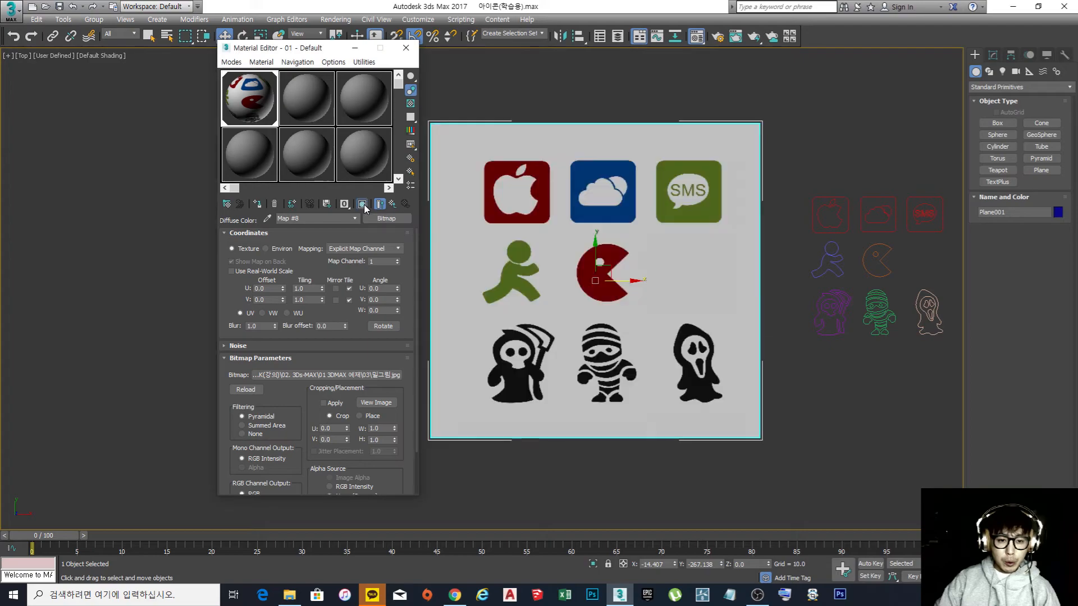
middle_drag(603, 285, 663, 275)
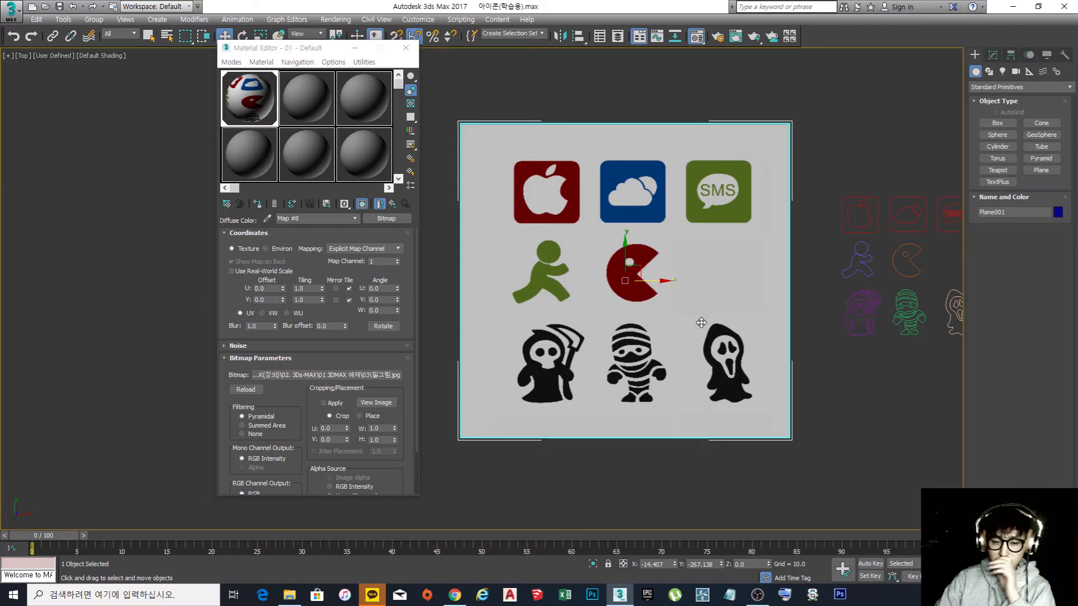
middle_drag(701, 322, 702, 330)
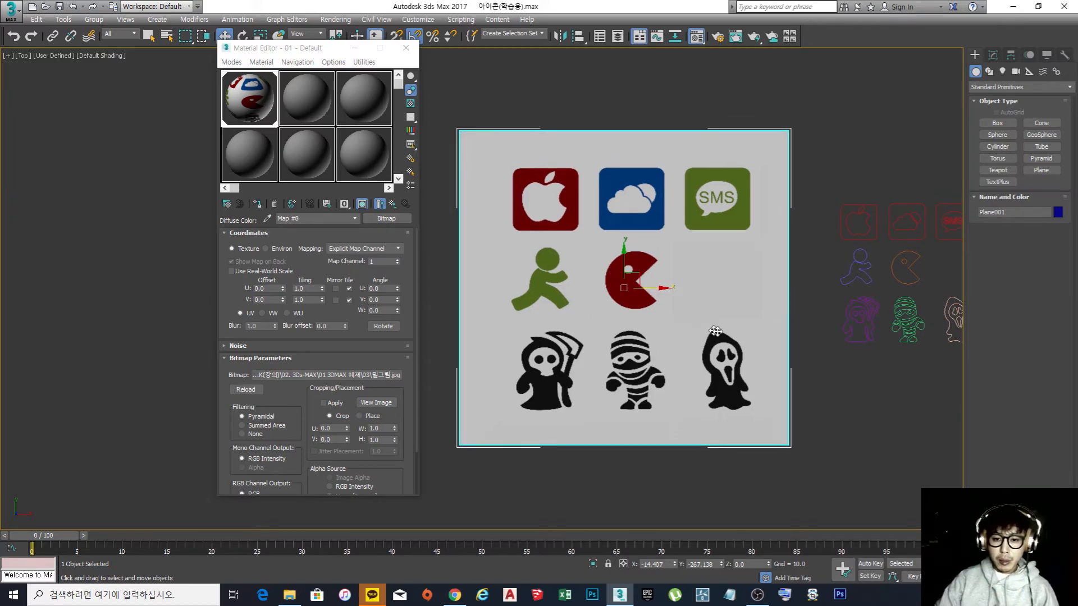
Add a UVW Map modifier to the textured plane
click(992, 56)
click(1066, 91)
drag(1073, 120, 1073, 397)
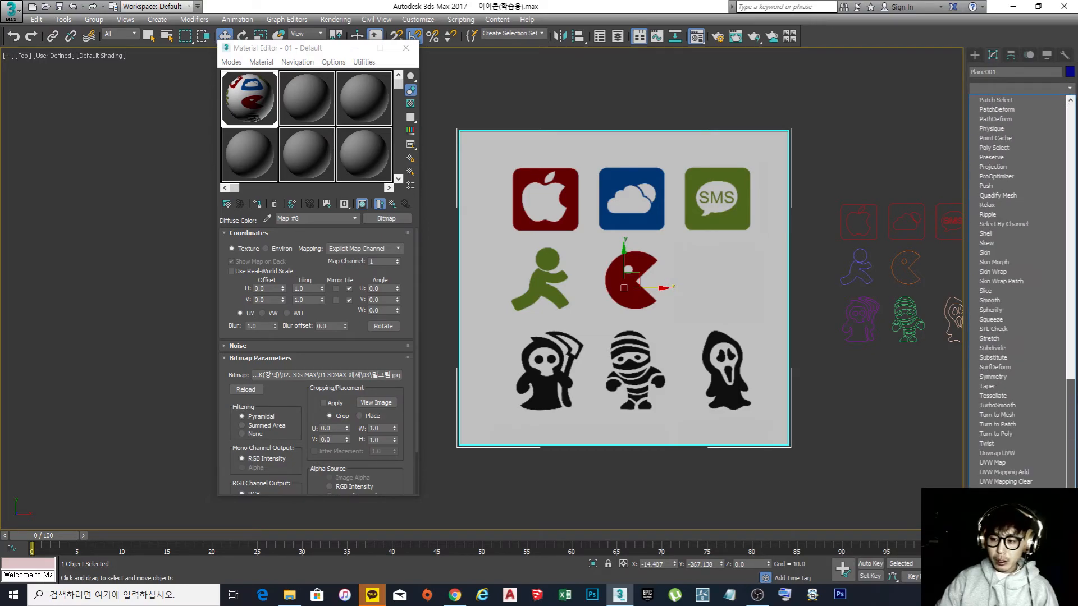
click(992, 462)
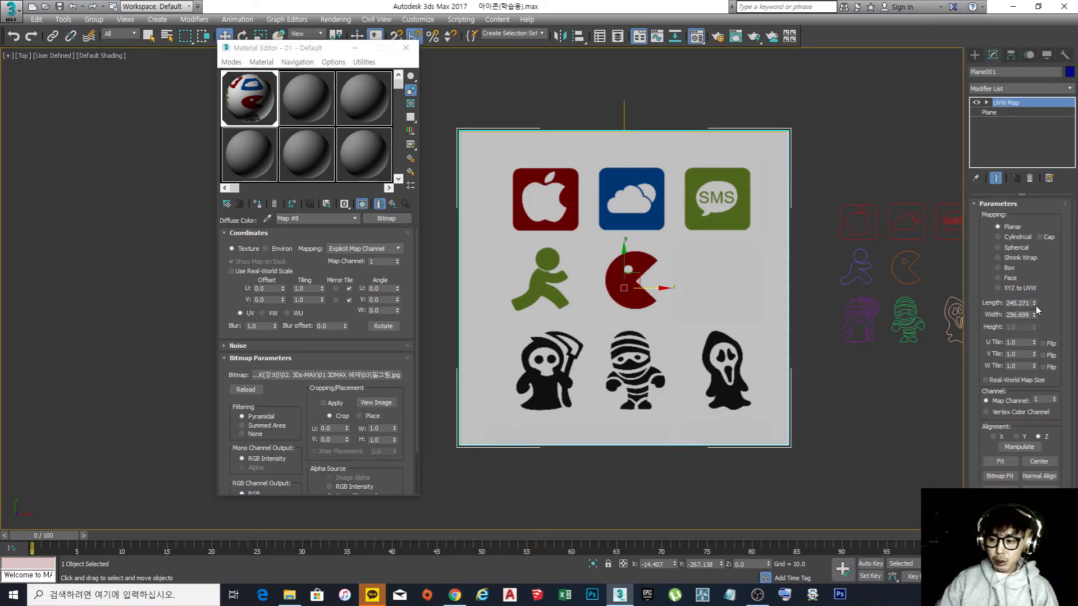
Try stretching the planar mapping in length and width, and set the mapping size to 100 by 100
drag(1034, 304, 1035, 269)
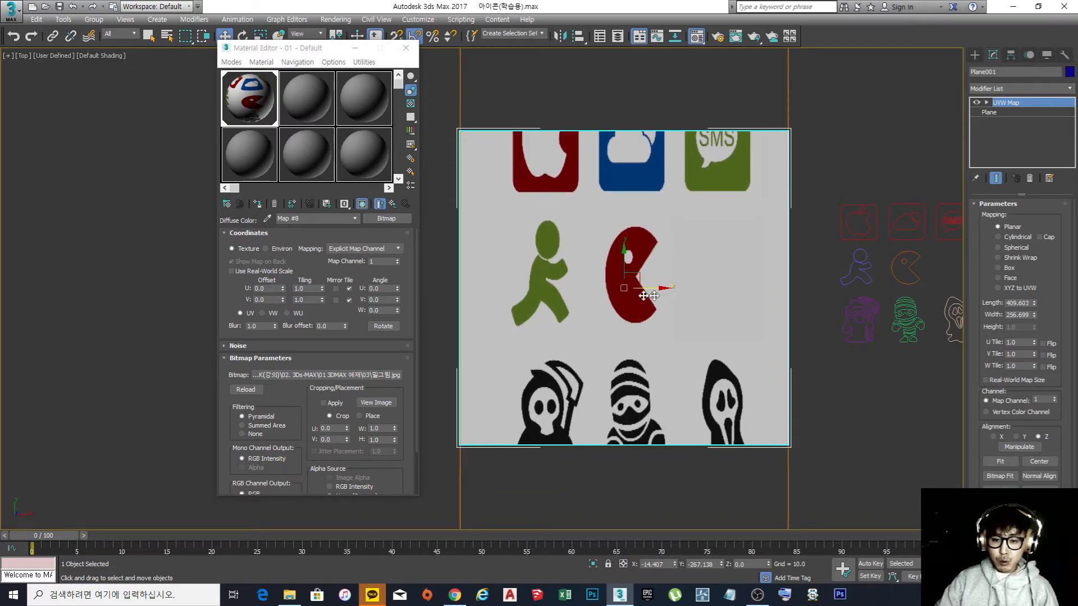
drag(1035, 318, 1036, 354)
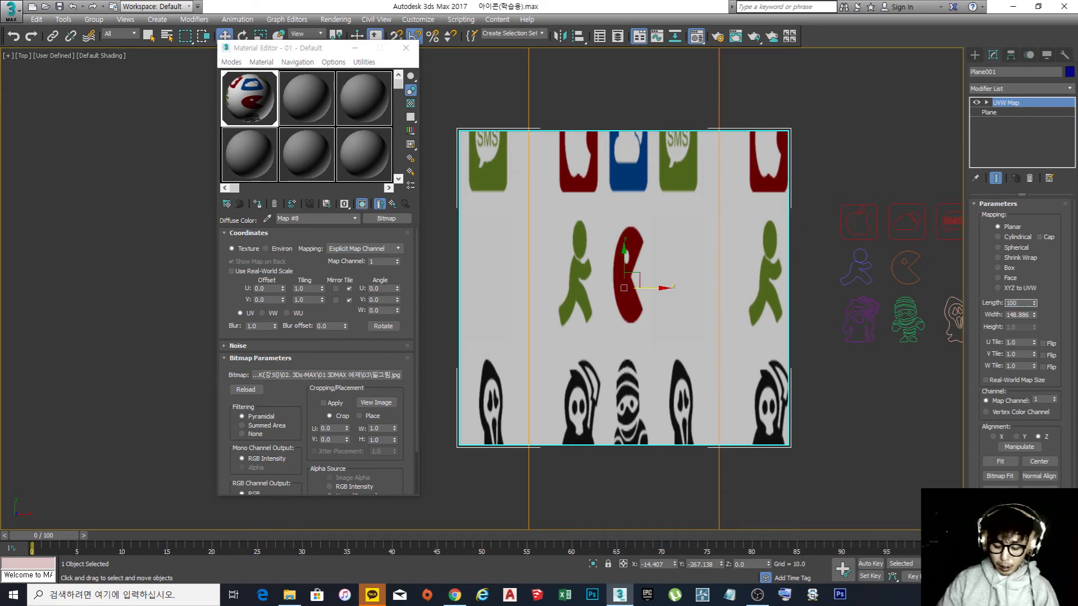
key(Return)
key(Tab)
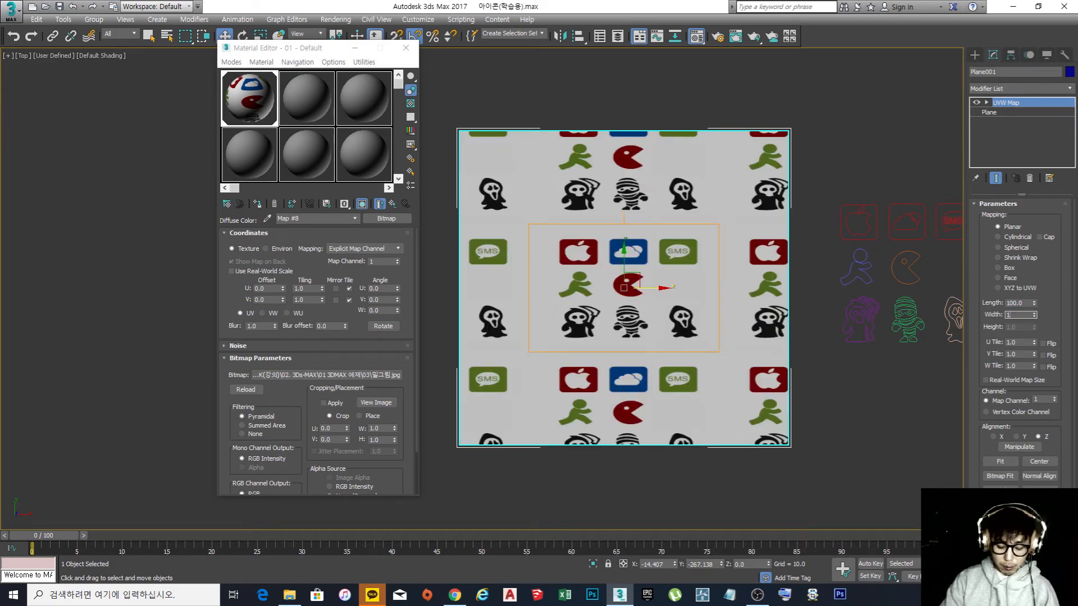
key(Return)
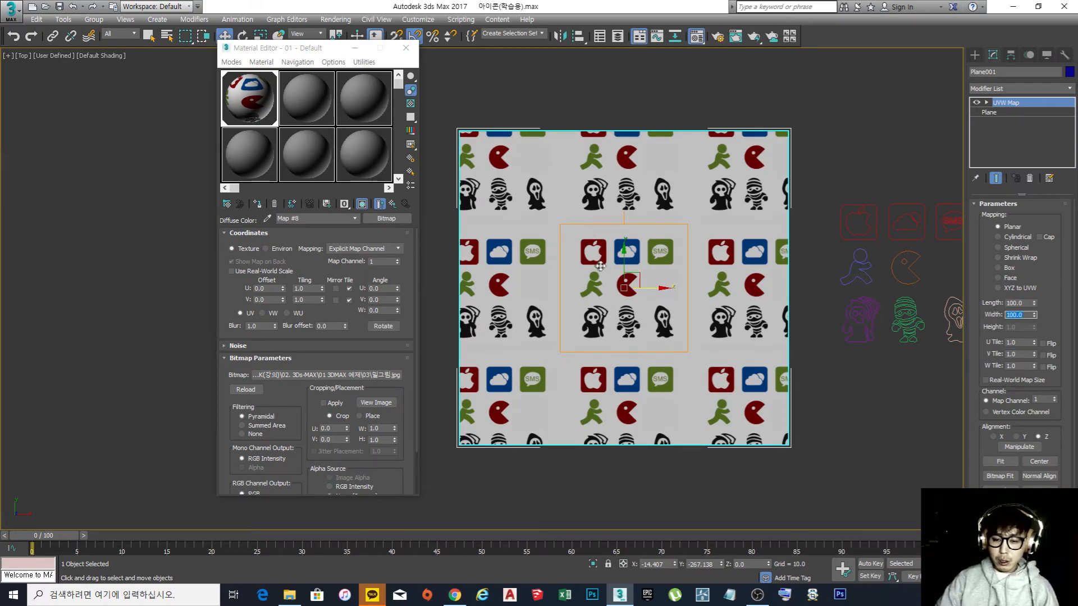
scroll(610, 265, up, 3)
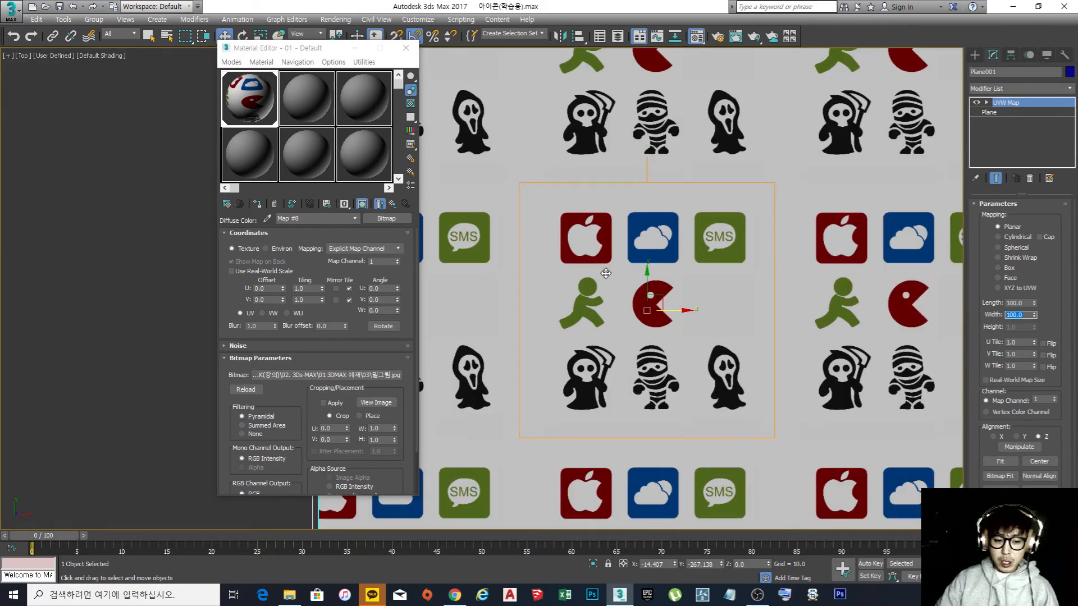
scroll(704, 254, down, 1)
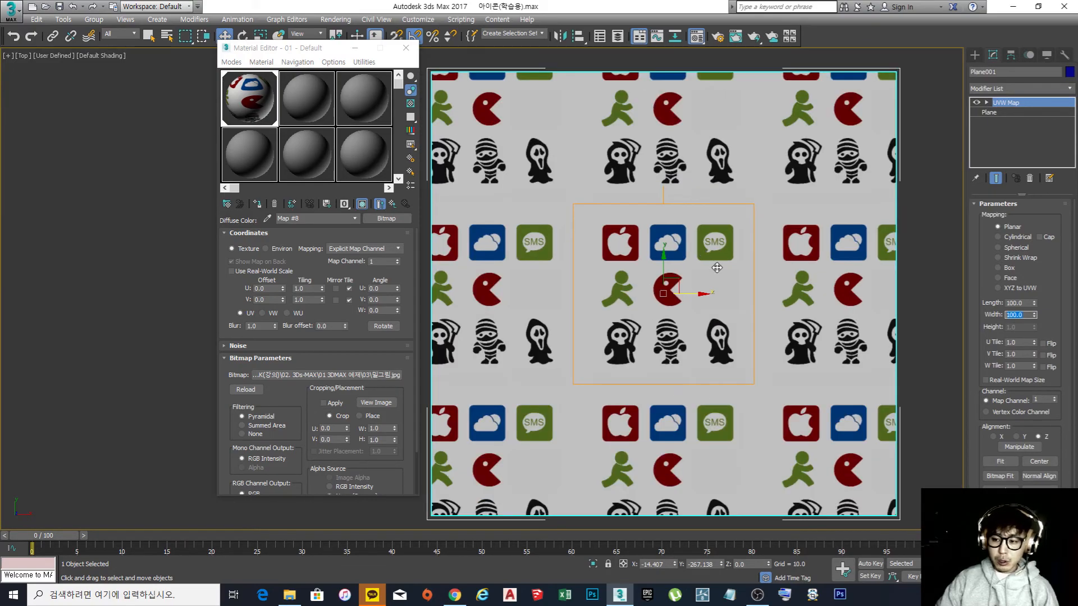
scroll(716, 268, down, 2)
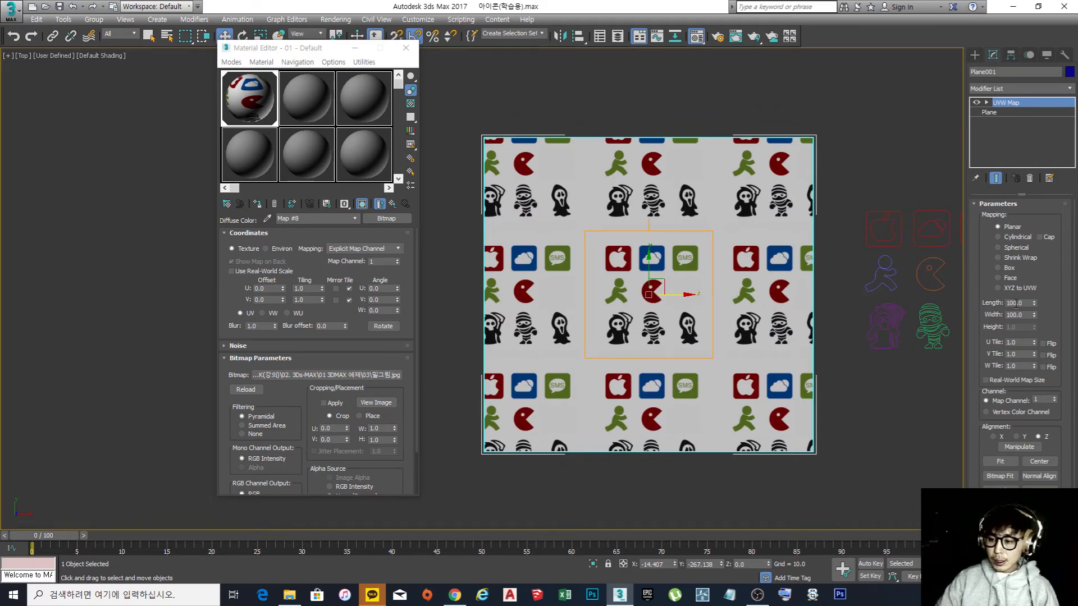
Set the UVW Map length and width to 300 each
drag(1028, 302, 990, 300)
text(300)
key(Tab)
text(30)
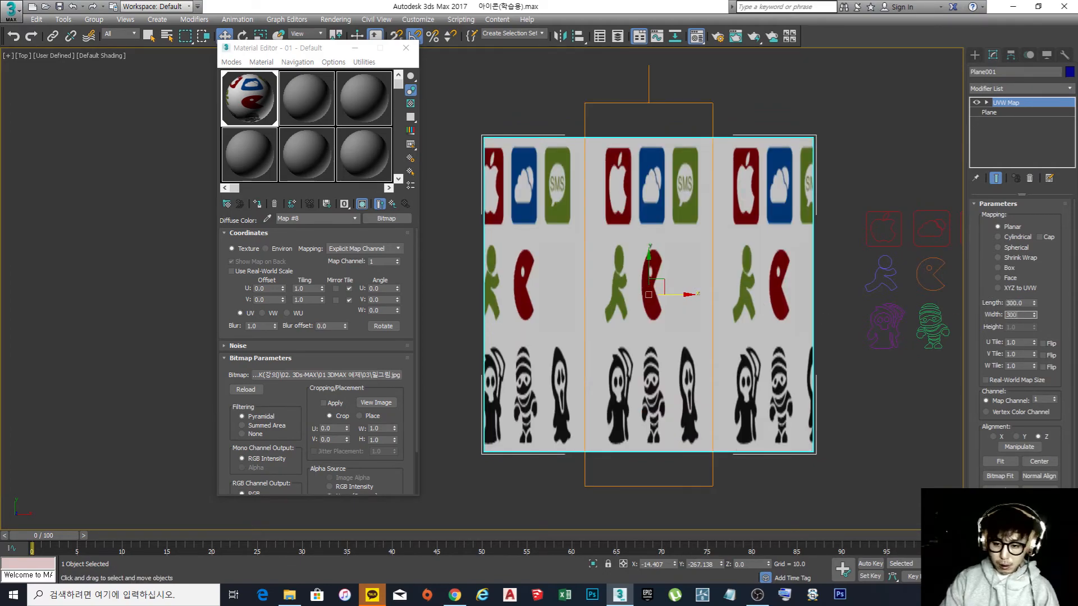
text(0)
key(Return)
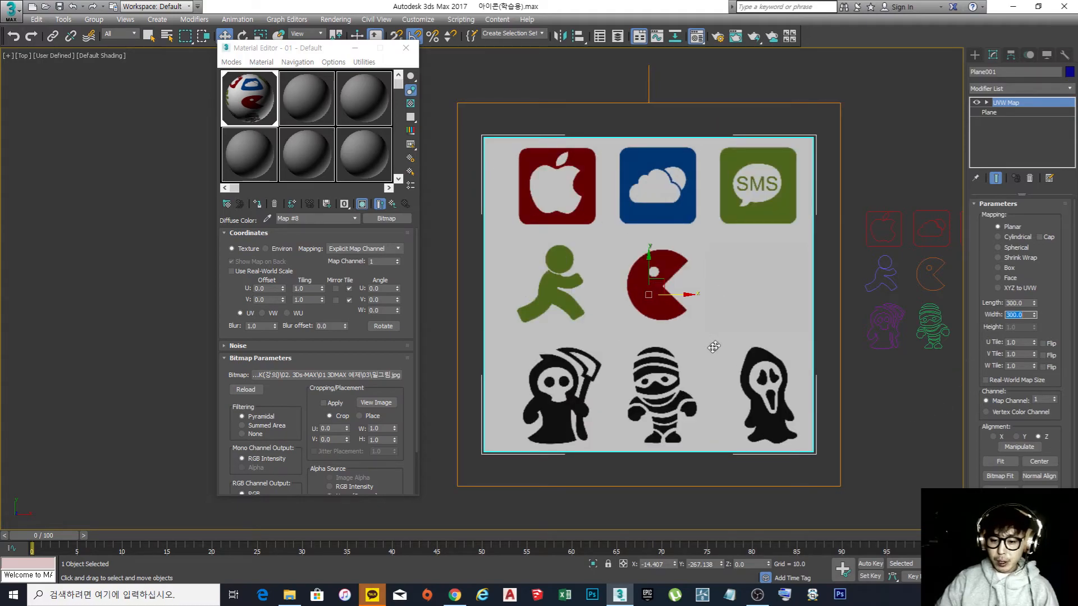
Adjust the base plane's length to about 267 so the reference image has more margin above and below
click(989, 112)
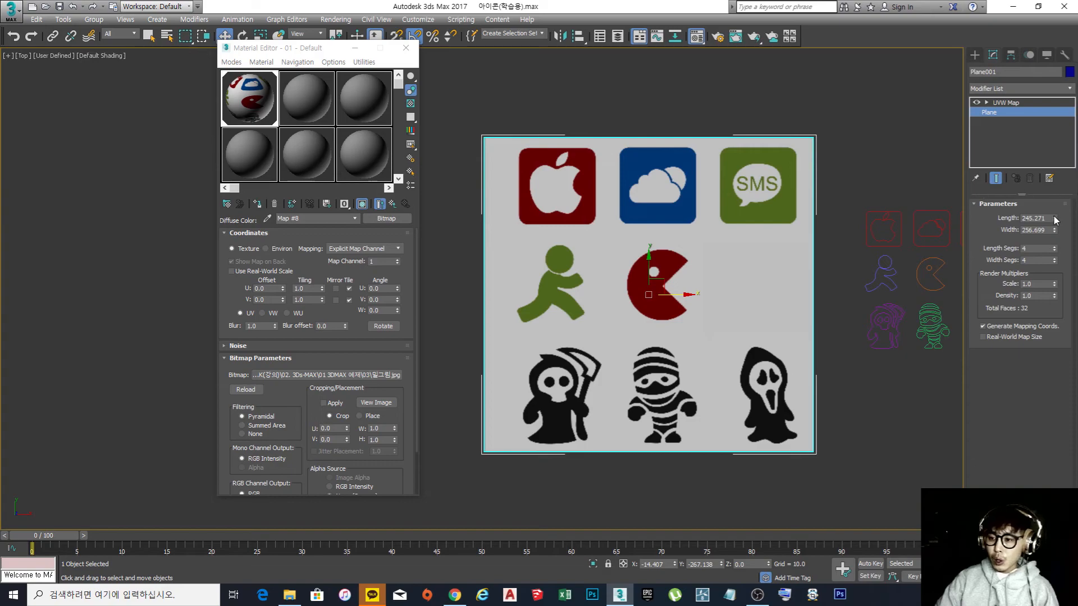
drag(1055, 220, 1055, 261)
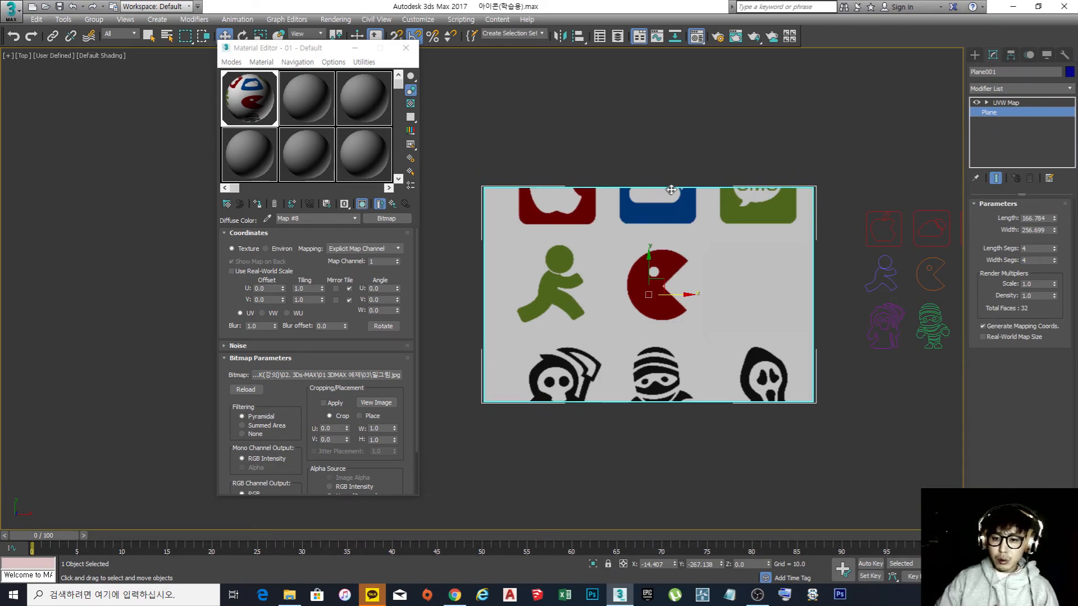
drag(1054, 218, 1053, 185)
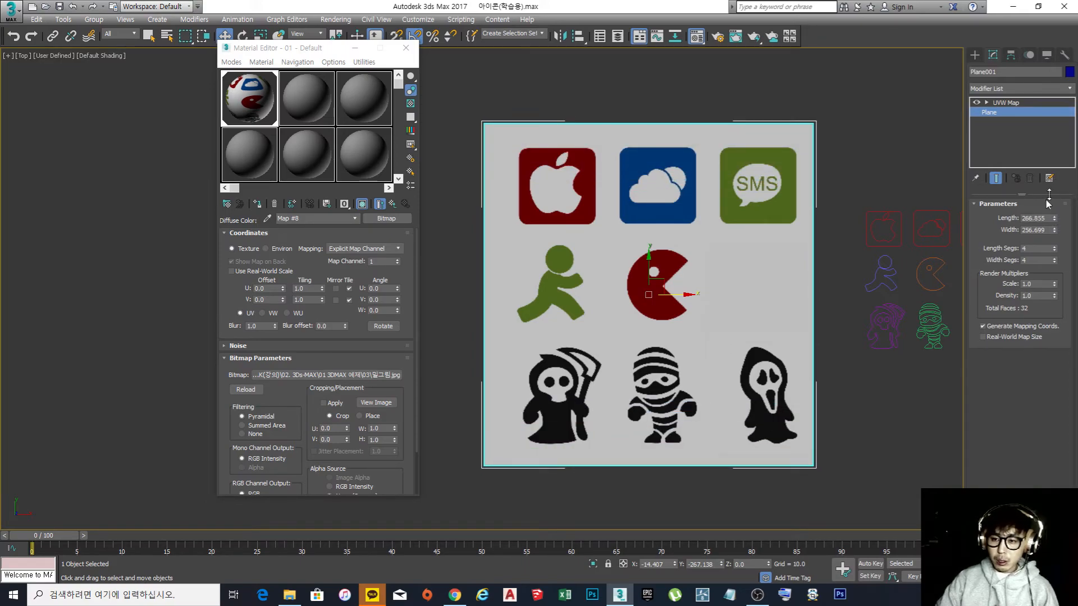
click(870, 164)
middle_drag(869, 164, 842, 178)
click(772, 220)
click(851, 148)
click(736, 191)
click(830, 161)
click(755, 192)
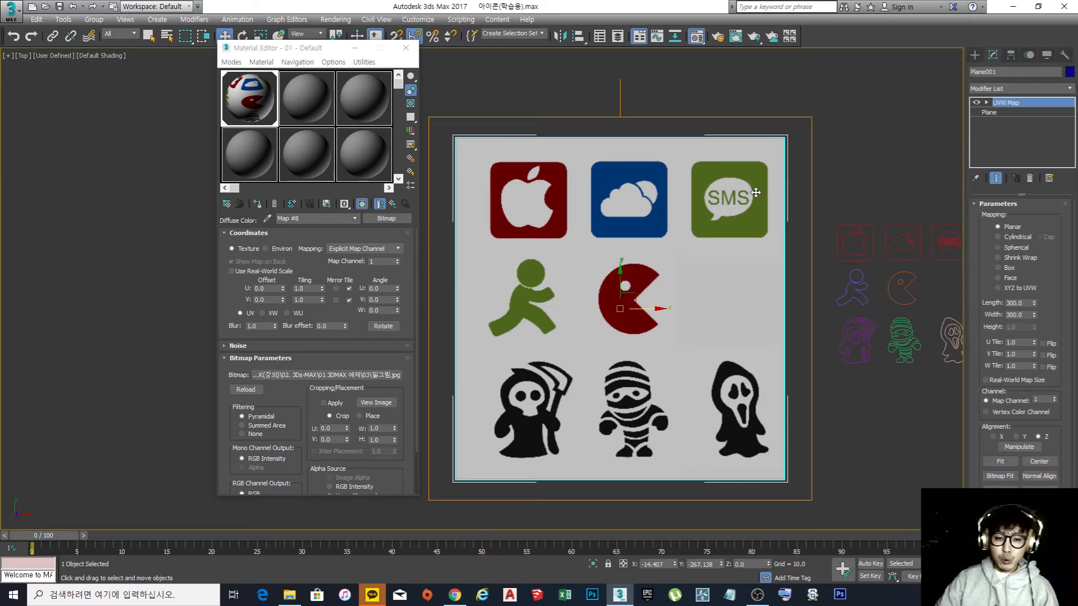
click(849, 179)
click(680, 194)
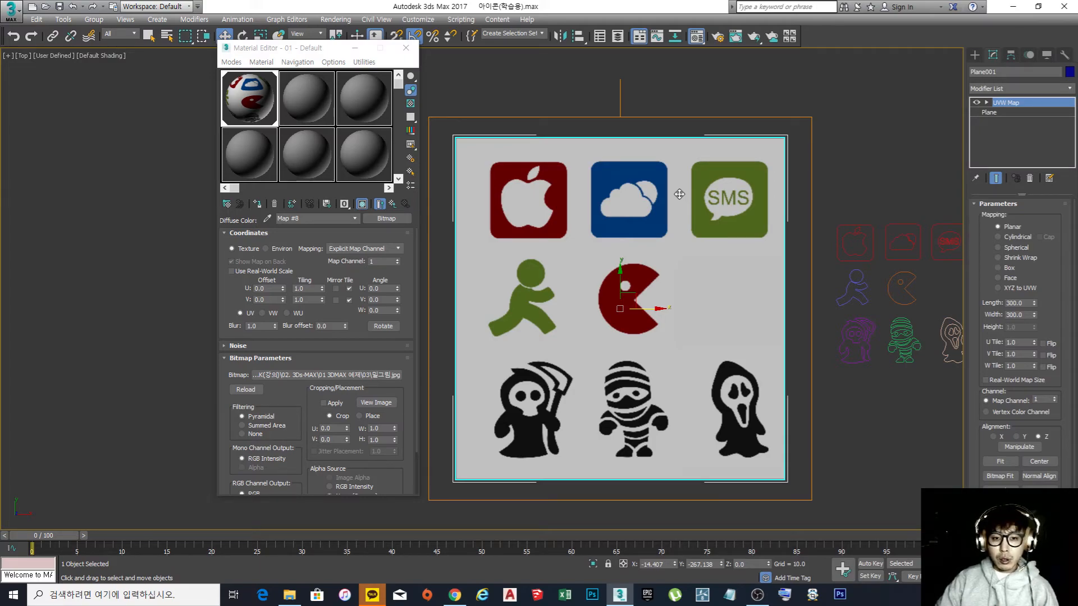
click(804, 176)
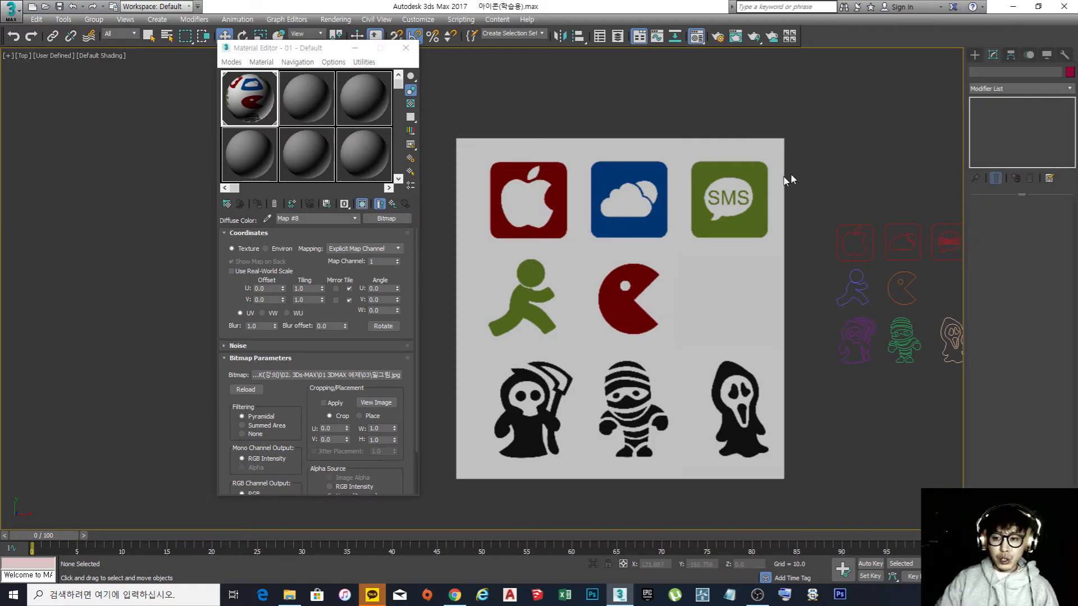
click(707, 193)
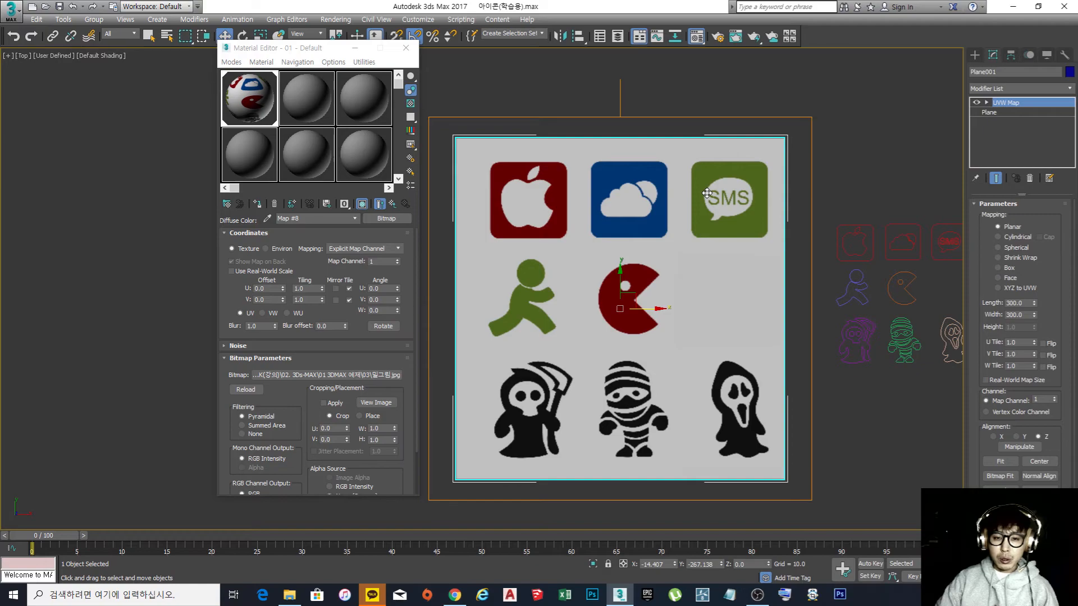
click(842, 175)
click(678, 188)
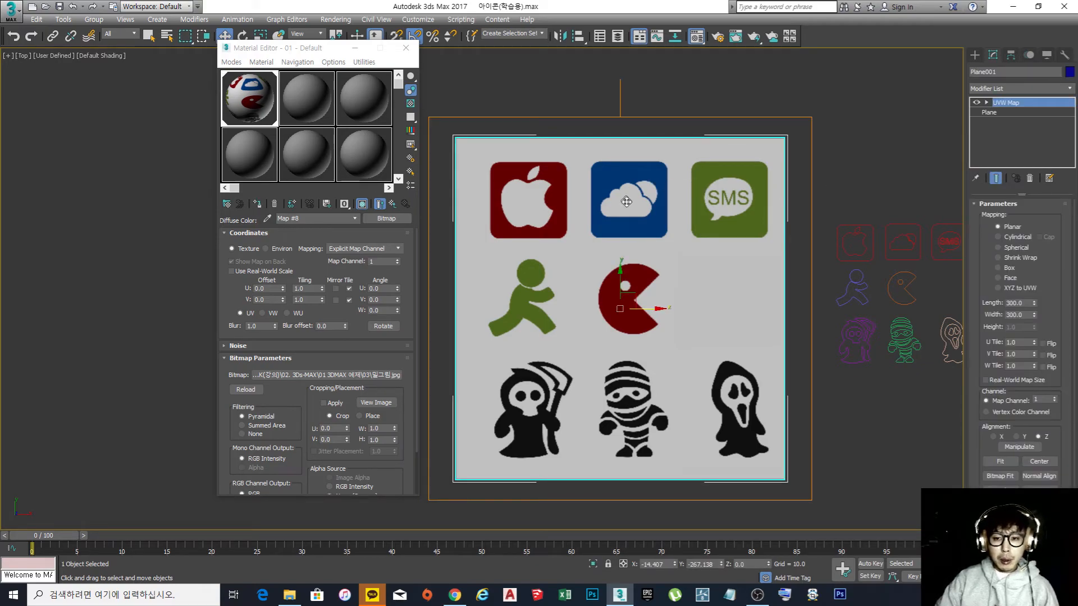
click(813, 171)
Freeze the reference plane with its grey frozen display, and unfreeze all objects
click(672, 200)
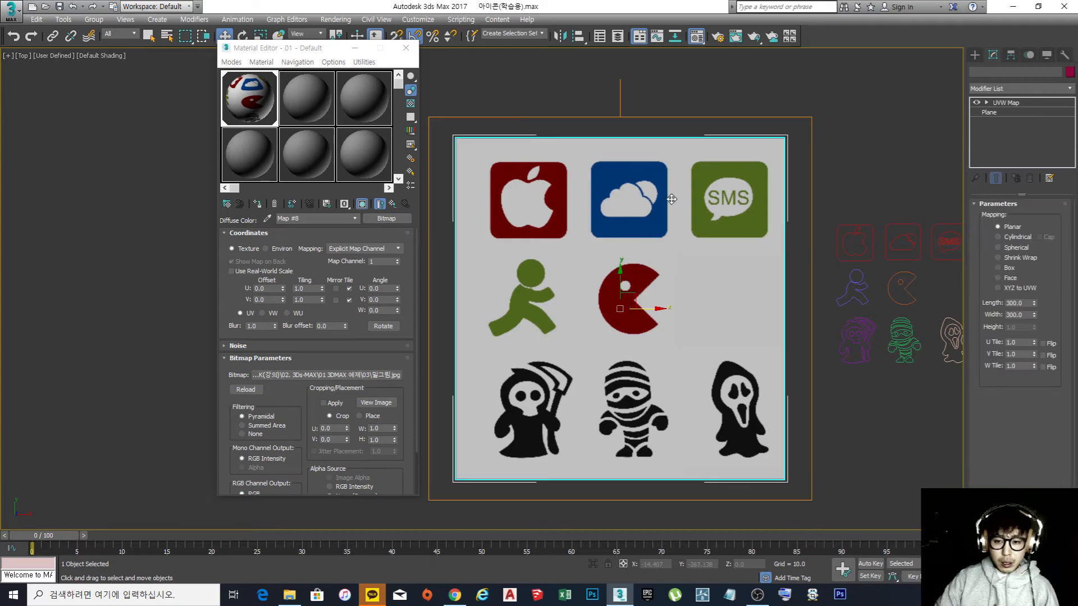
right_click(672, 200)
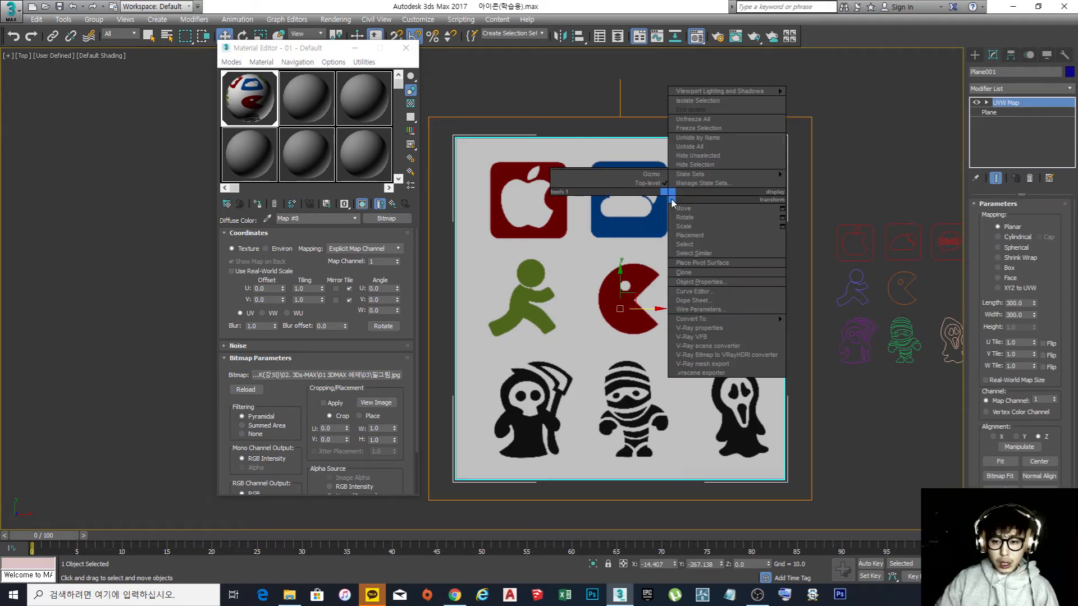
click(708, 133)
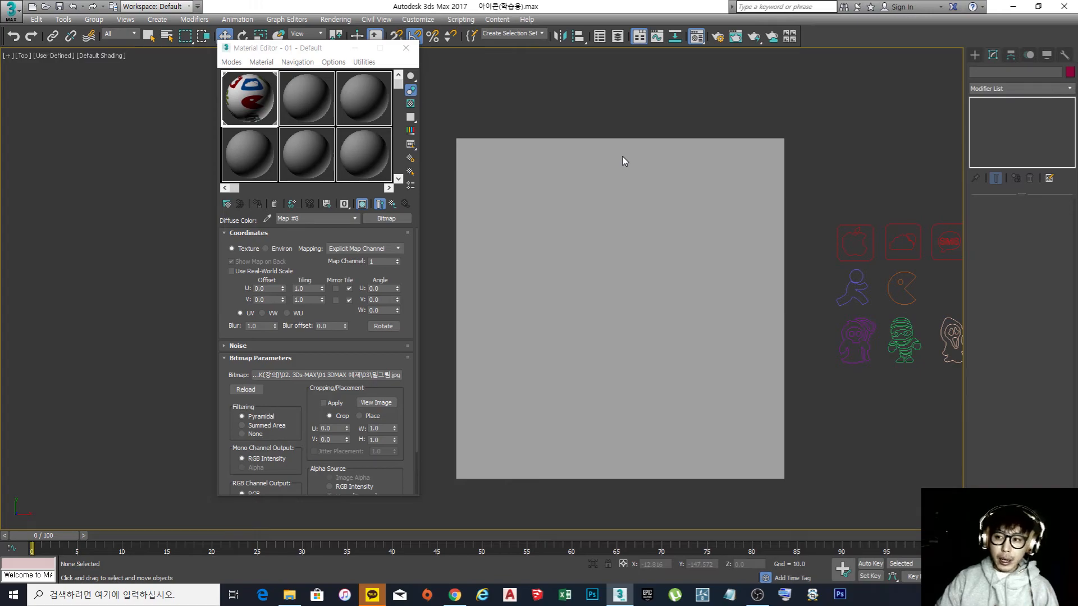
right_click(557, 156)
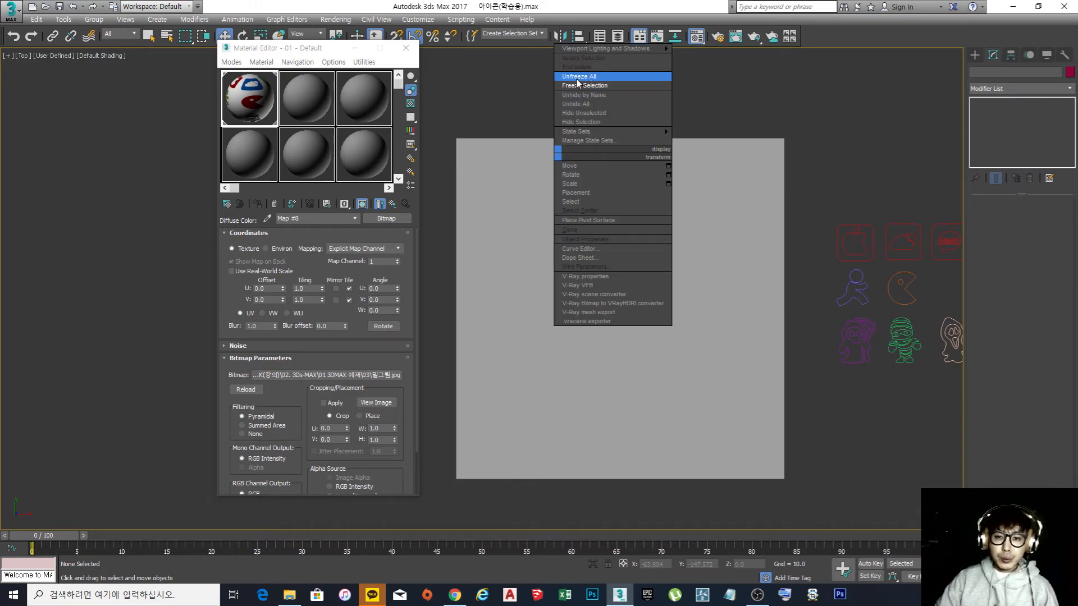
click(579, 77)
Turn off the grey frozen display in the reference plane's display properties and freeze the plane
click(772, 162)
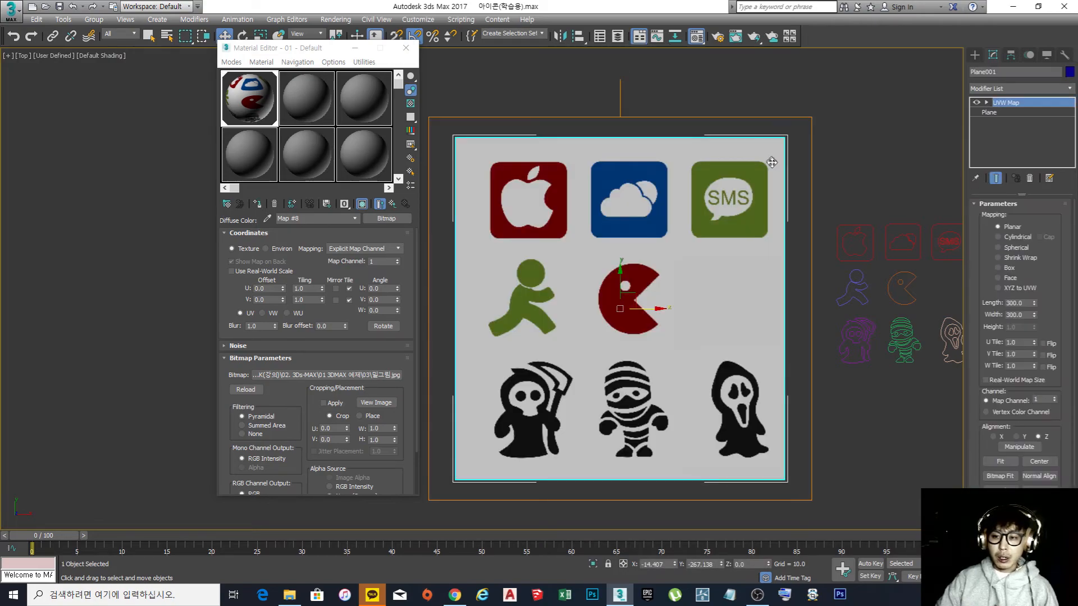
click(911, 123)
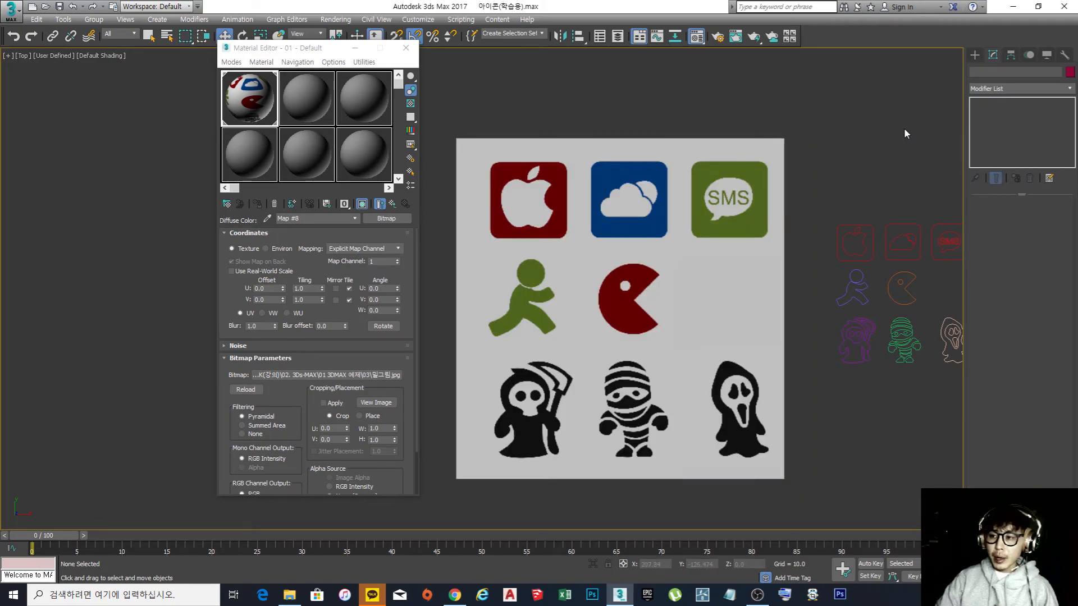
click(756, 192)
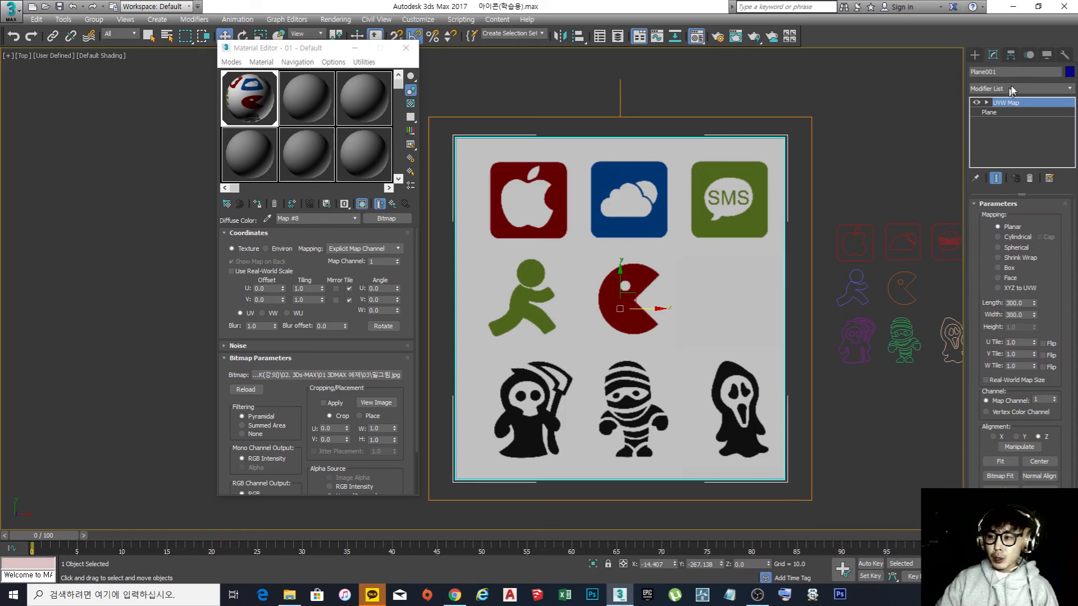
click(1048, 57)
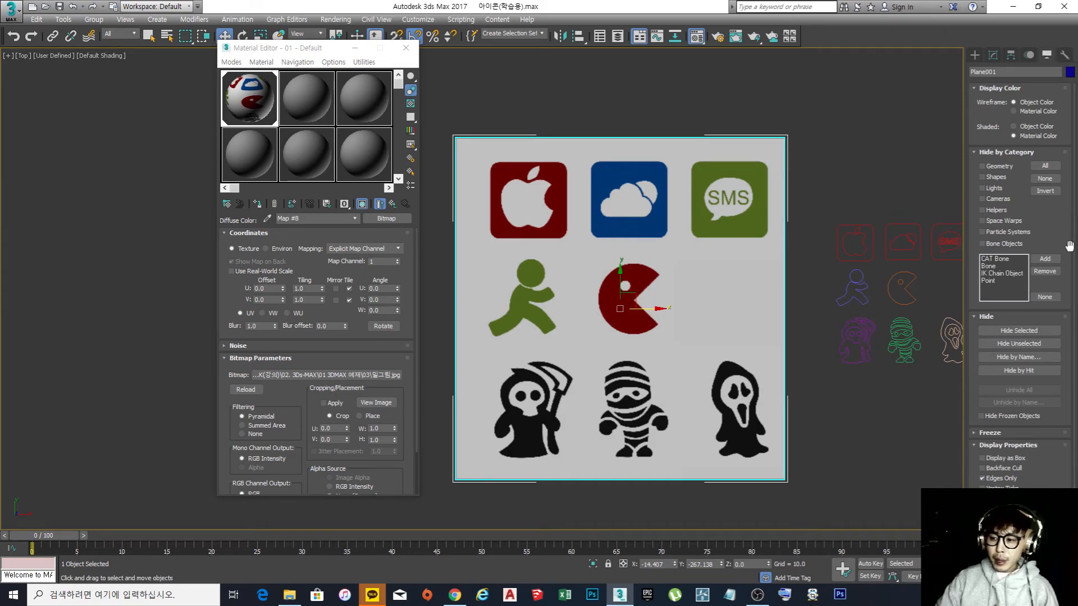
scroll(1069, 246, down, 1)
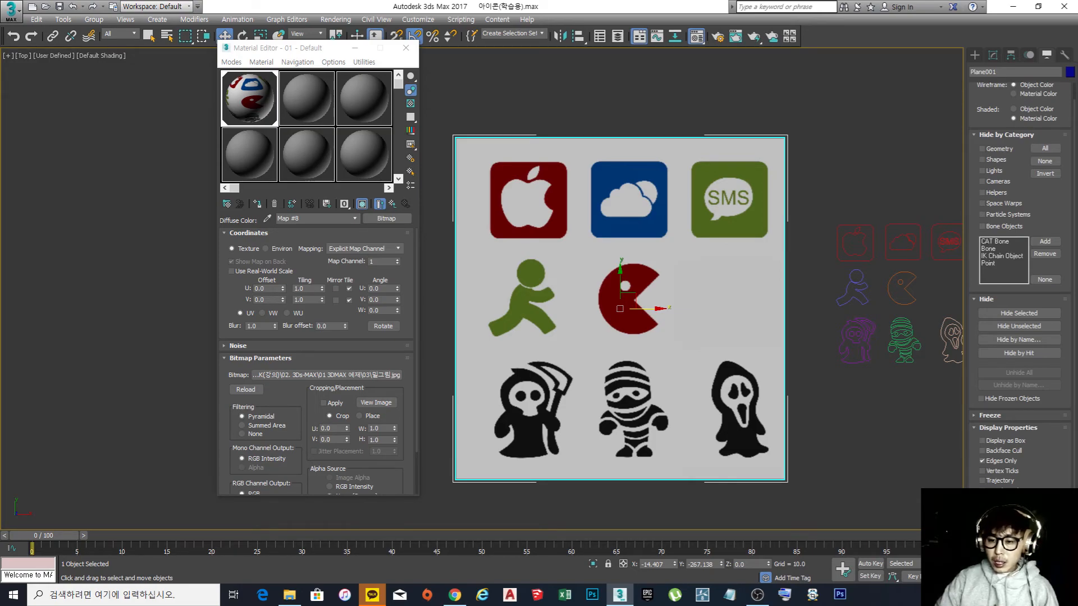
right_click(672, 258)
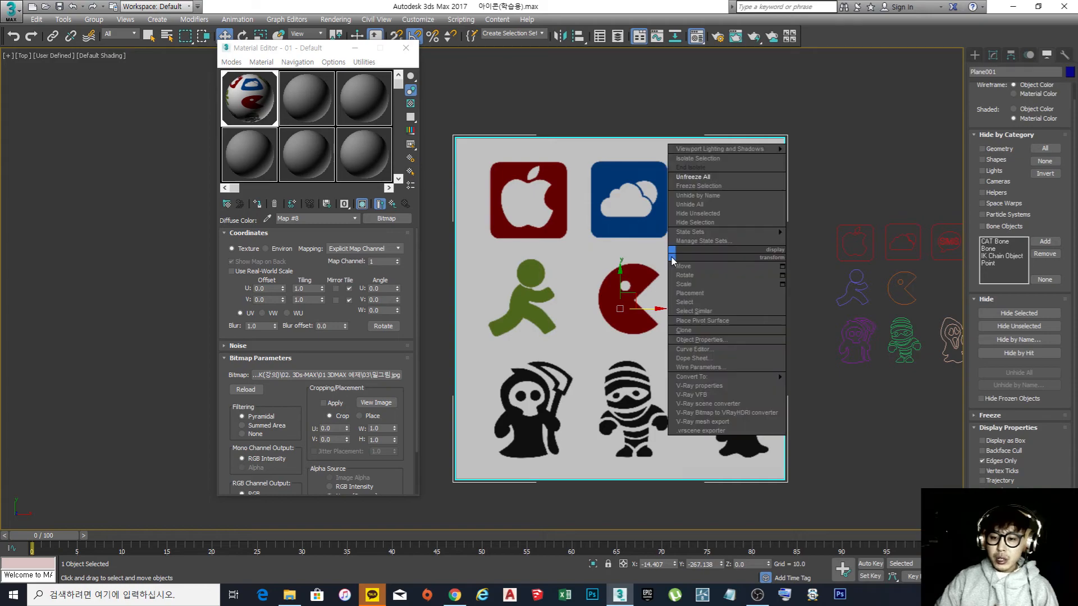
click(700, 186)
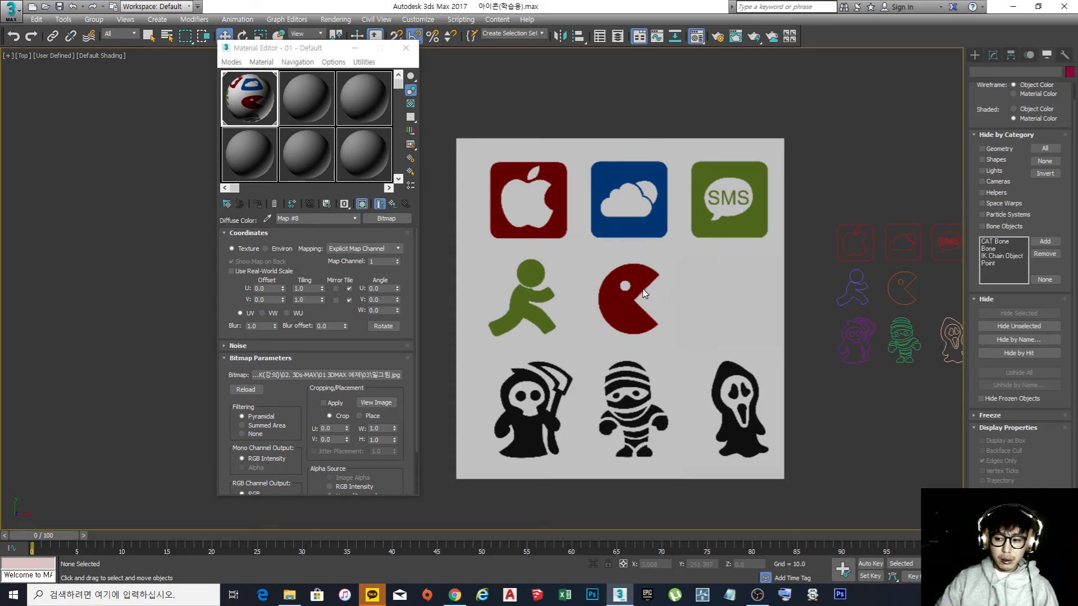
drag(740, 124, 740, 131)
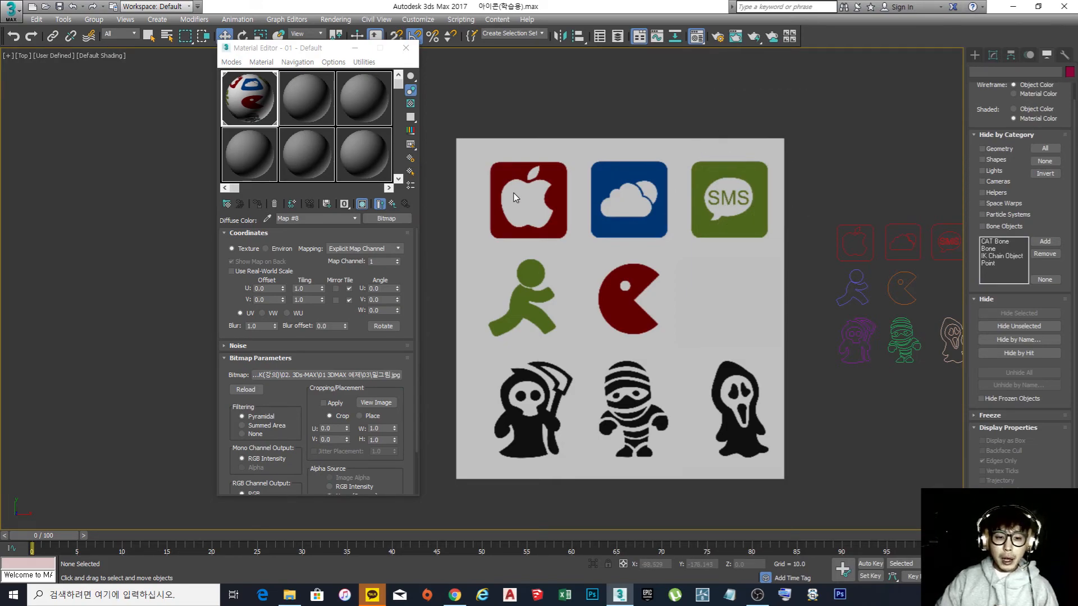
Return from the diffuse bitmap settings to the parent level of the reference material
middle_drag(518, 202, 520, 205)
click(392, 205)
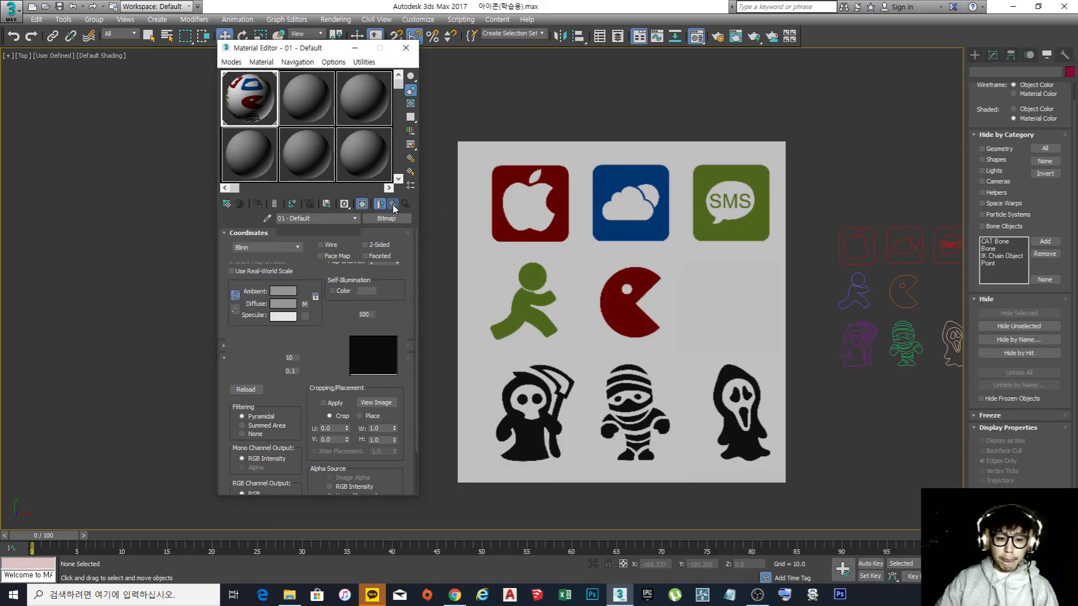
scroll(588, 195, up, 4)
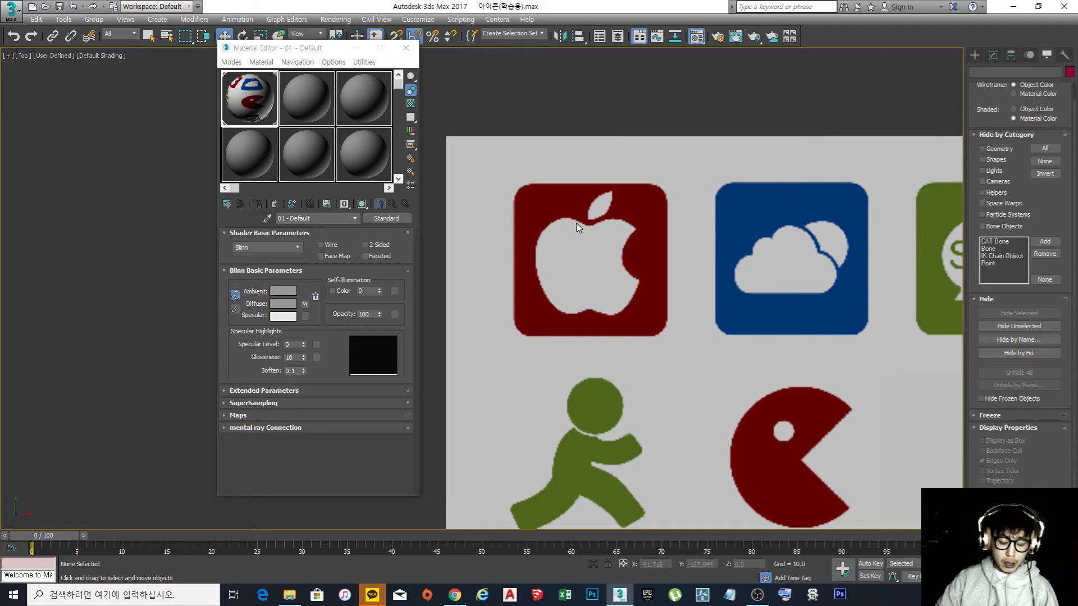
right_click(579, 228)
click(605, 171)
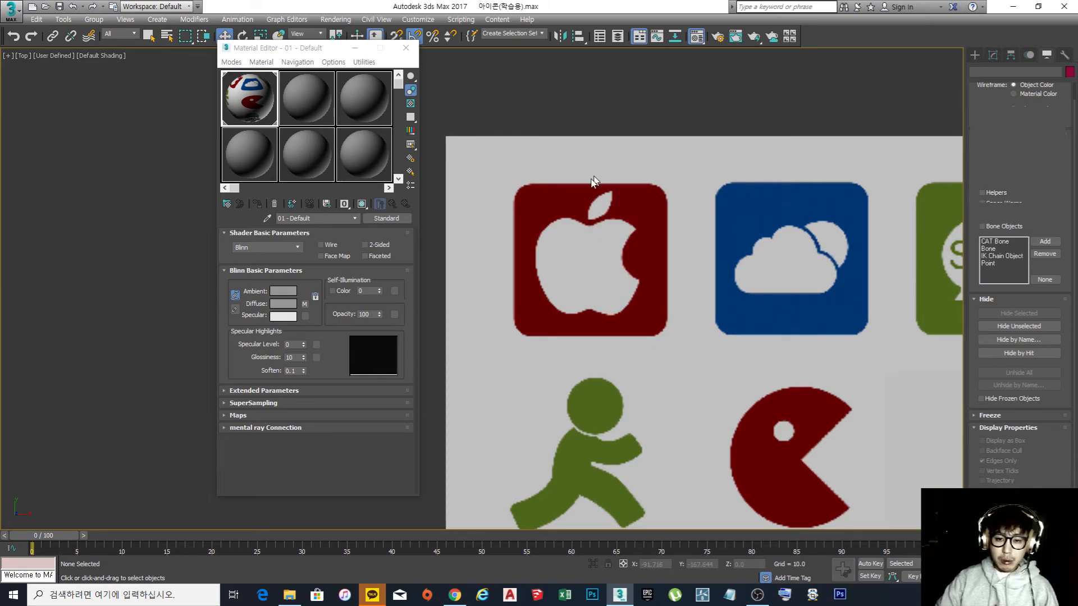
drag(510, 180, 668, 337)
key(w)
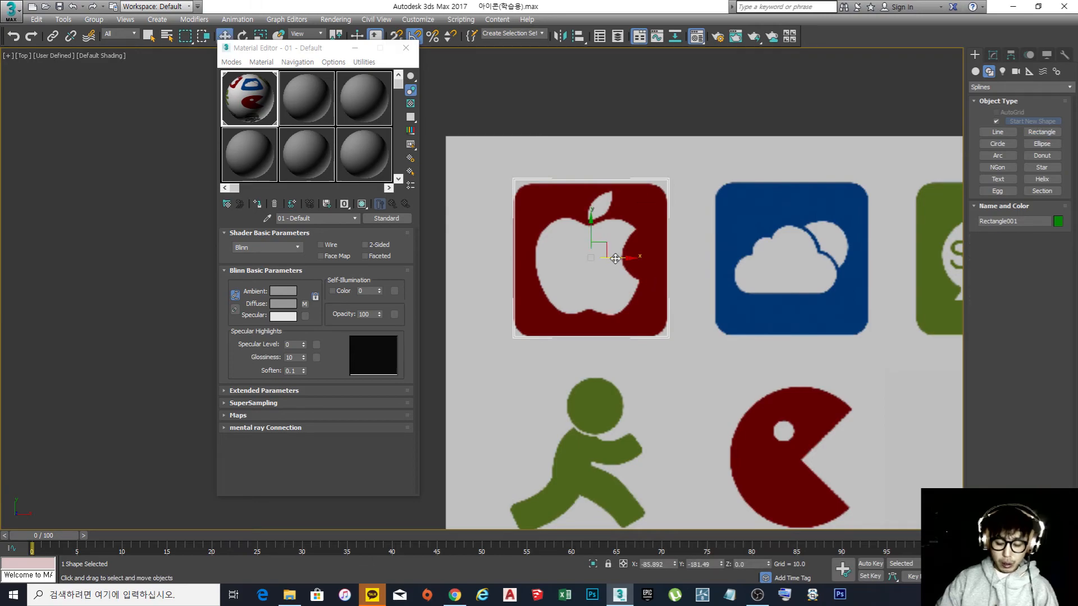
key(Delete)
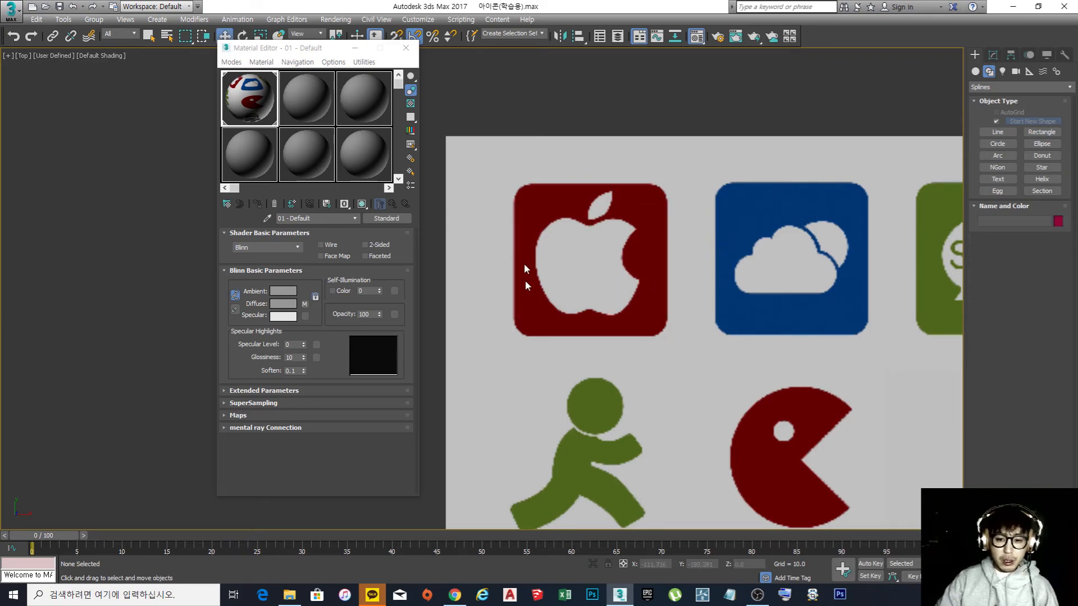
Set the reference material's opacity to 30
double_click(373, 313)
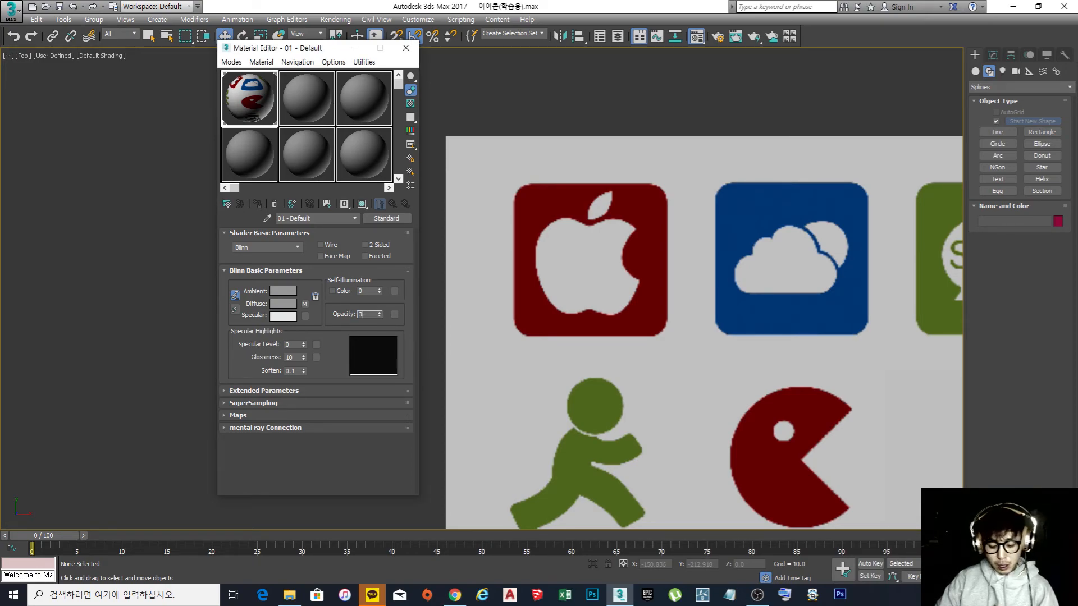
text(30)
key(Return)
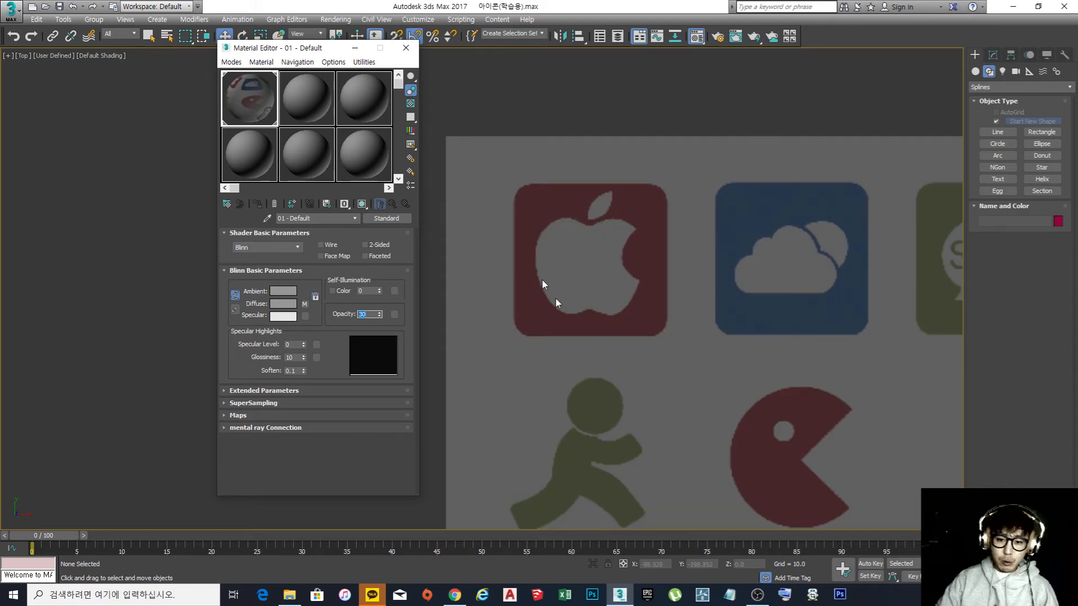
Draw a rectangle about 60 by 60 around the red apple icon and round its corners to match the image
middle_drag(613, 233, 612, 227)
right_click(597, 260)
click(615, 200)
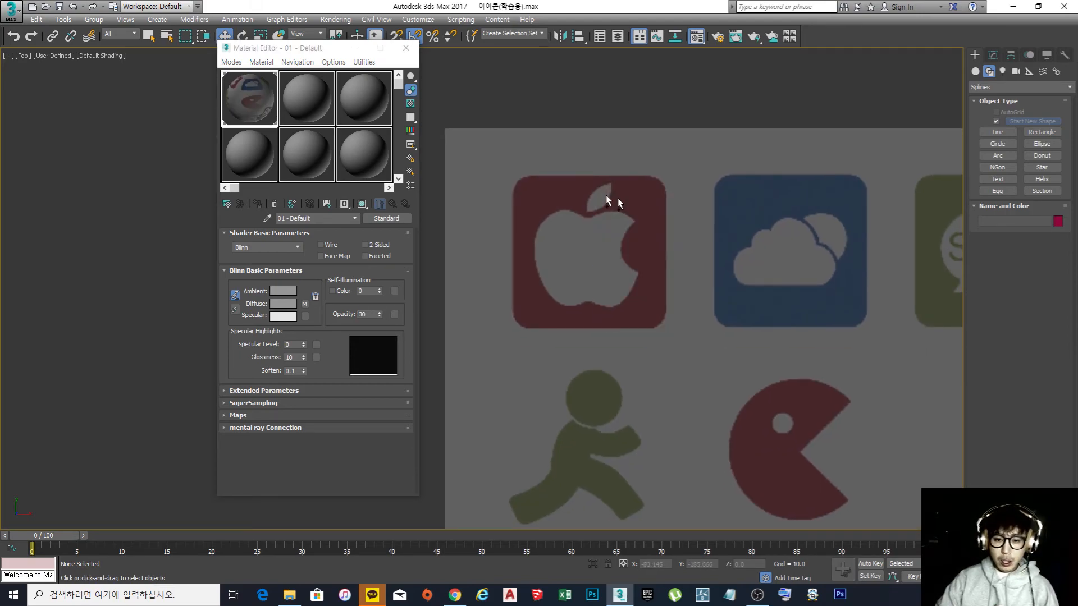
drag(513, 175, 668, 329)
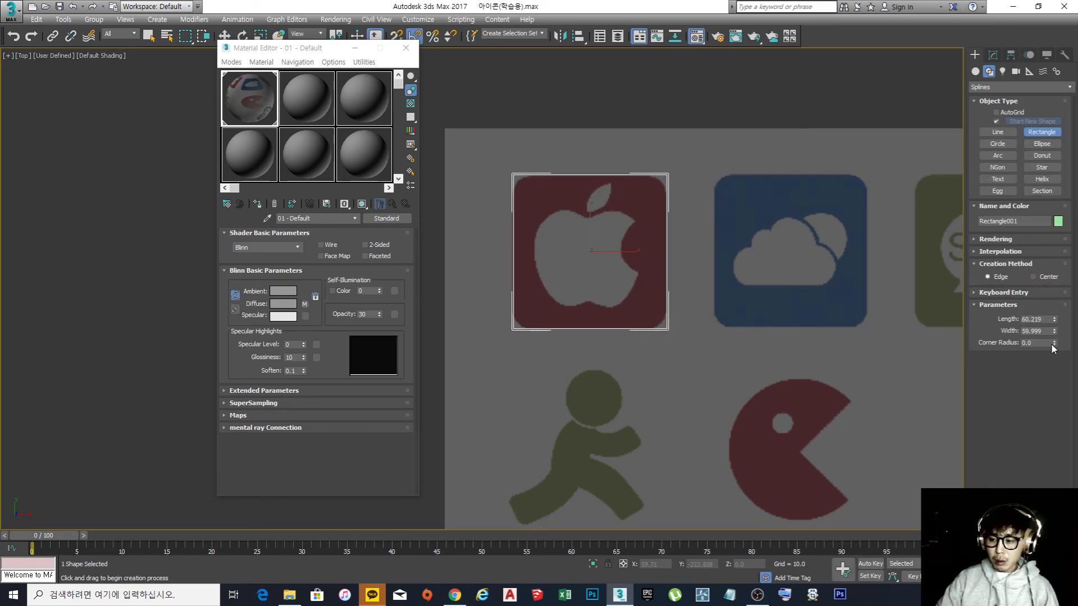
drag(1055, 343, 1058, 264)
Hide the selection brackets around the rounded rectangle and end rectangle creation
scroll(623, 308, up, 4)
key(j)
right_click(662, 153)
Trace the leaf above the apple with a closed four-point line of straight segments
middle_drag(599, 230, 594, 247)
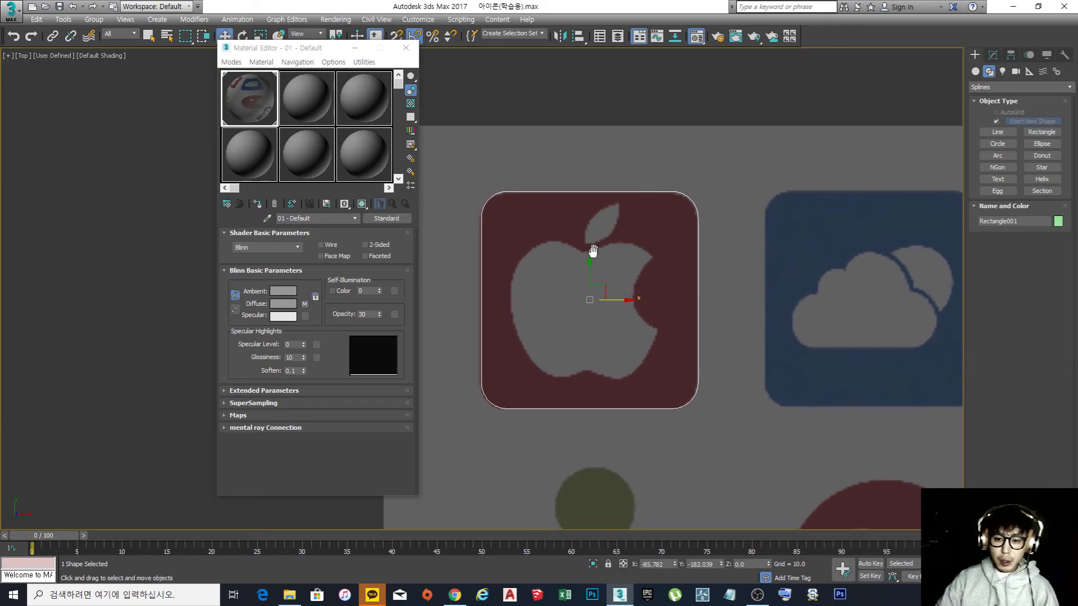
scroll(595, 247, up, 3)
scroll(655, 180, up, 1)
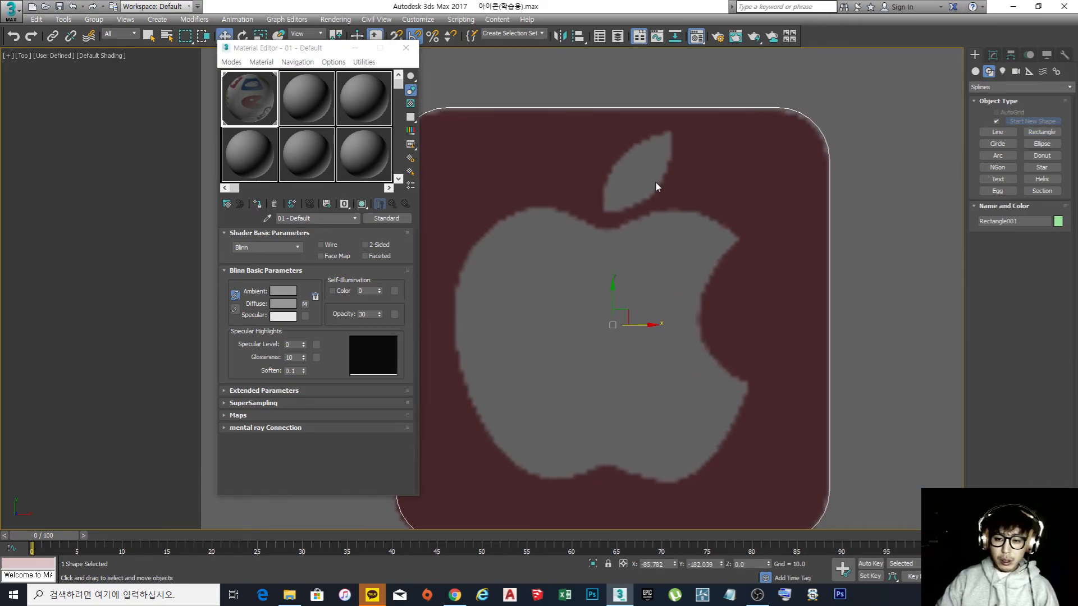
middle_drag(637, 204, 630, 240)
right_click(621, 247)
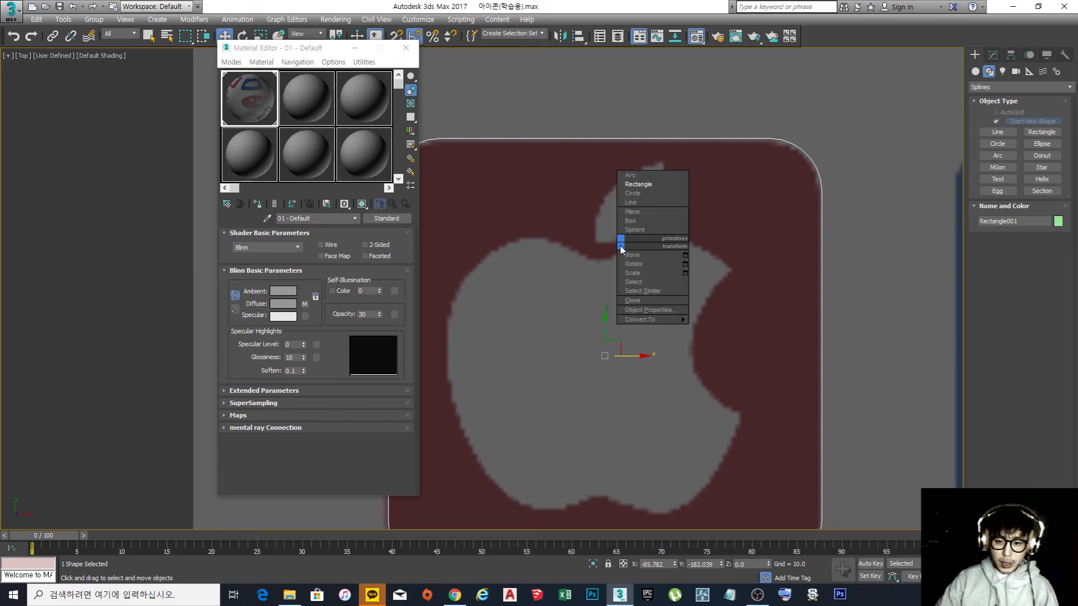
click(634, 201)
click(596, 243)
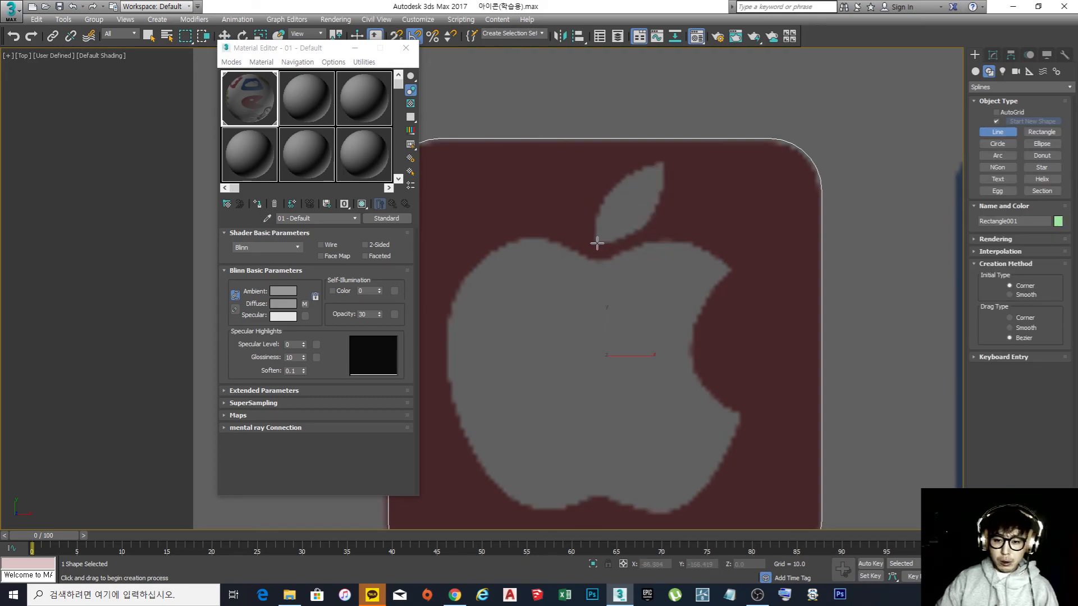
click(613, 186)
click(667, 163)
click(648, 223)
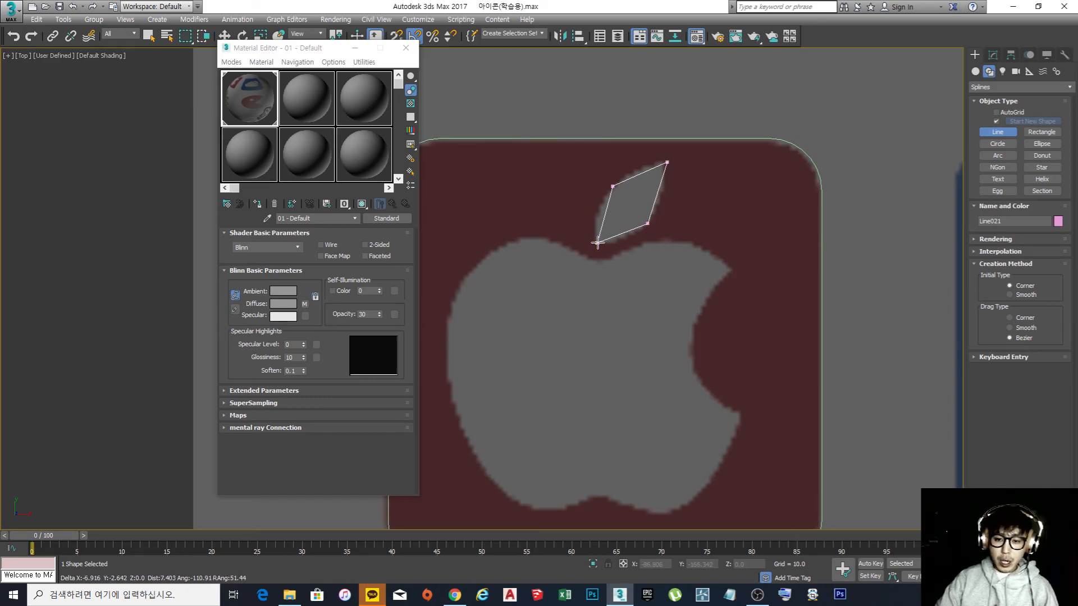
click(596, 243)
click(519, 331)
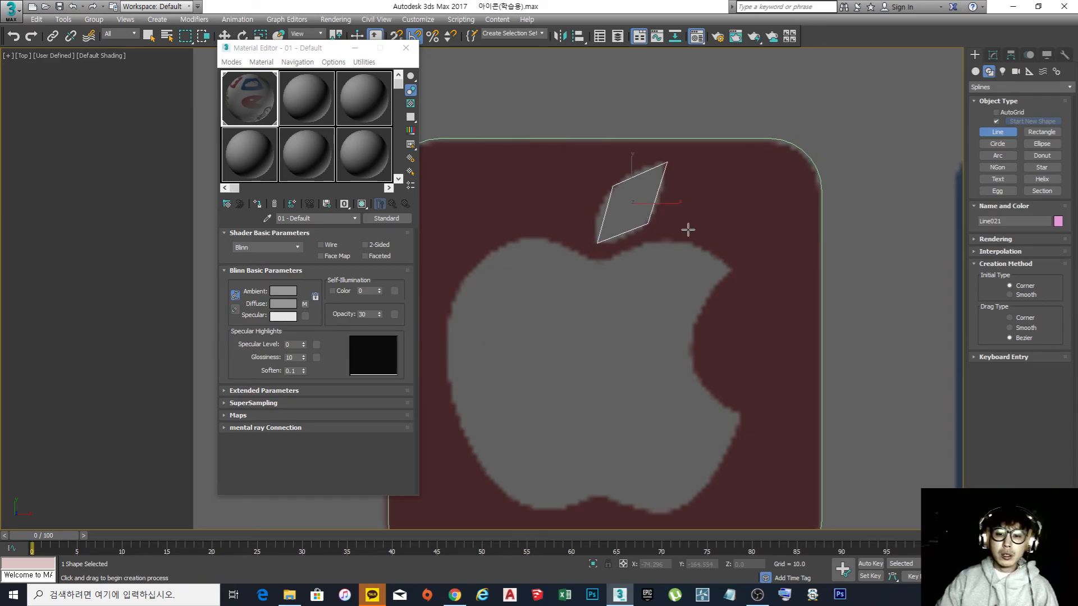
End line creation and select the upper-left vertex of the leaf outline at vertex level
middle_drag(688, 228, 686, 282)
right_click(628, 260)
key(1)
click(611, 239)
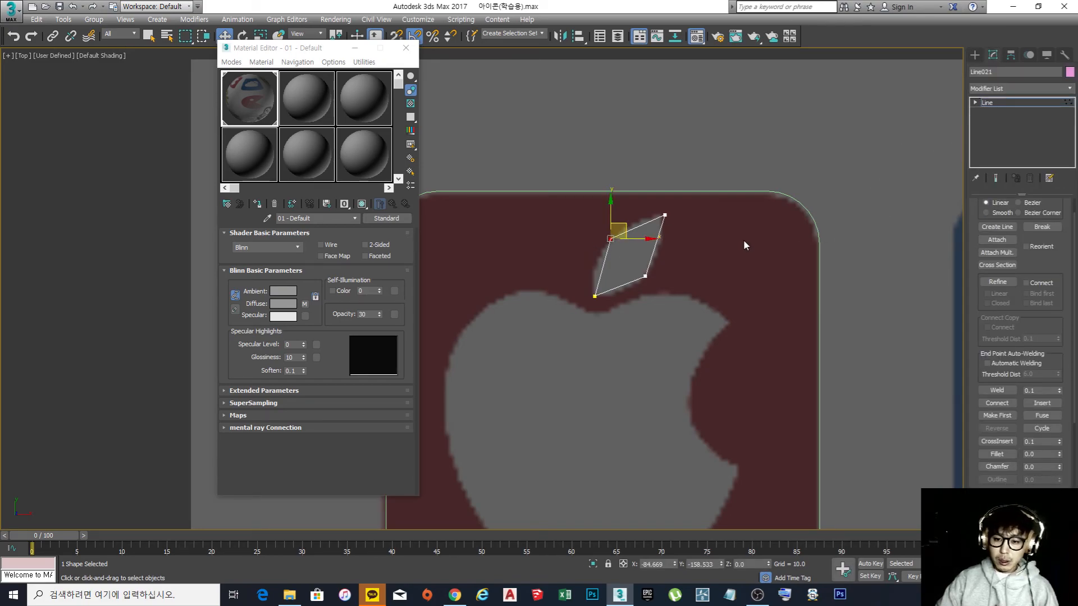
Reselect the leaf line, expand its sub-object list, and switch through the Vertex, Segment and Spline levels
click(1005, 106)
click(668, 305)
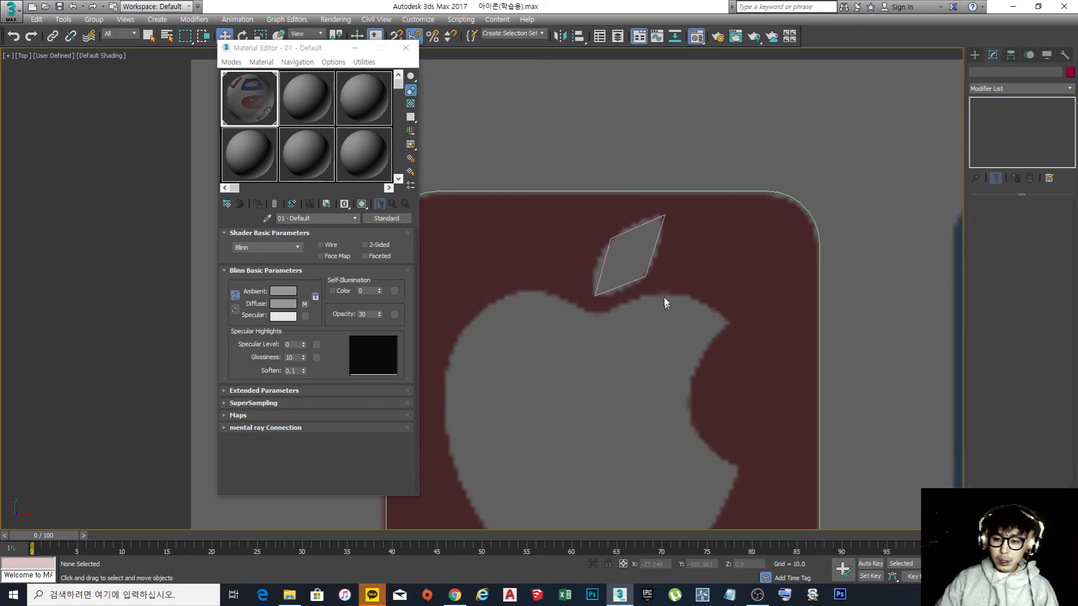
click(647, 273)
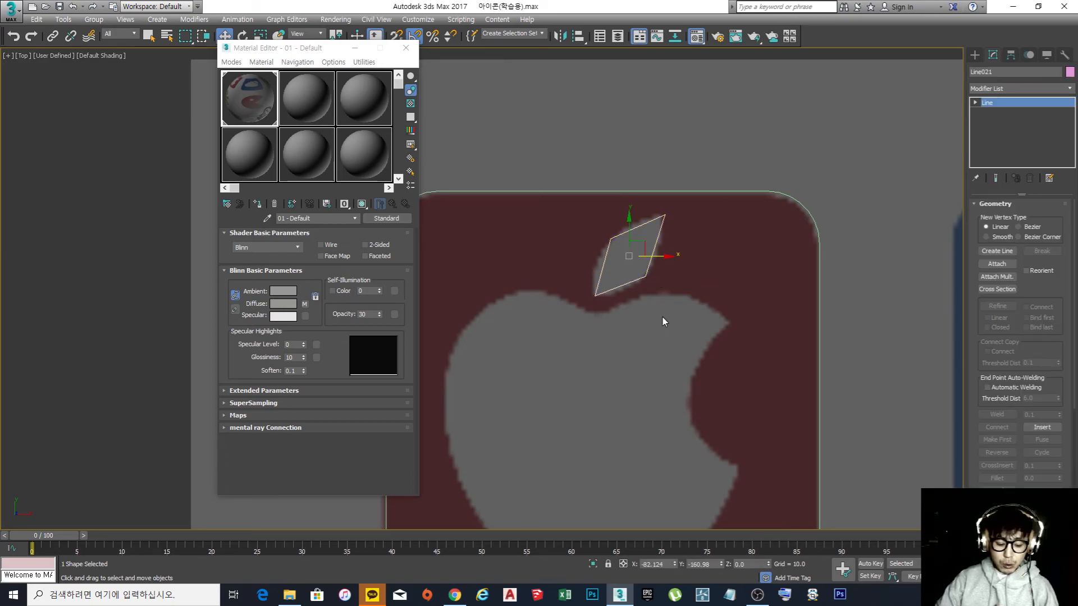
key(1)
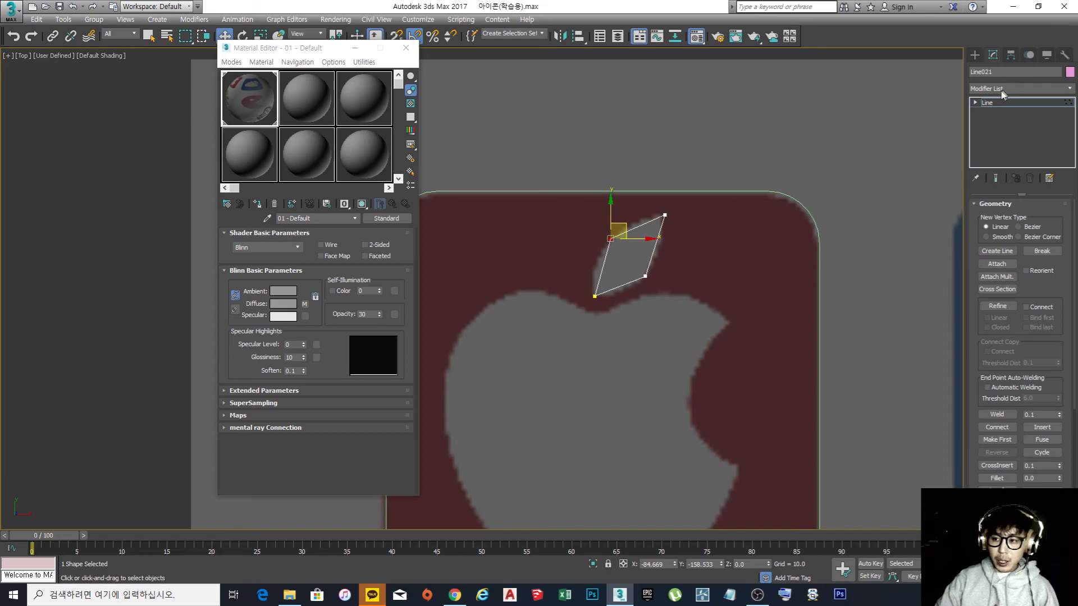
click(975, 103)
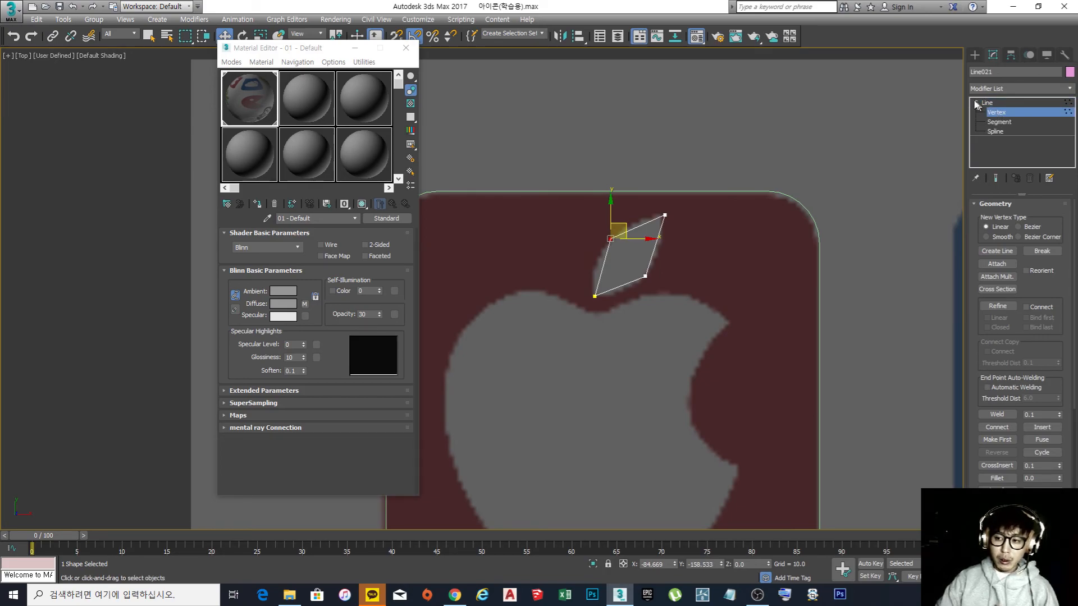
click(1003, 122)
click(999, 131)
click(1003, 124)
click(1003, 115)
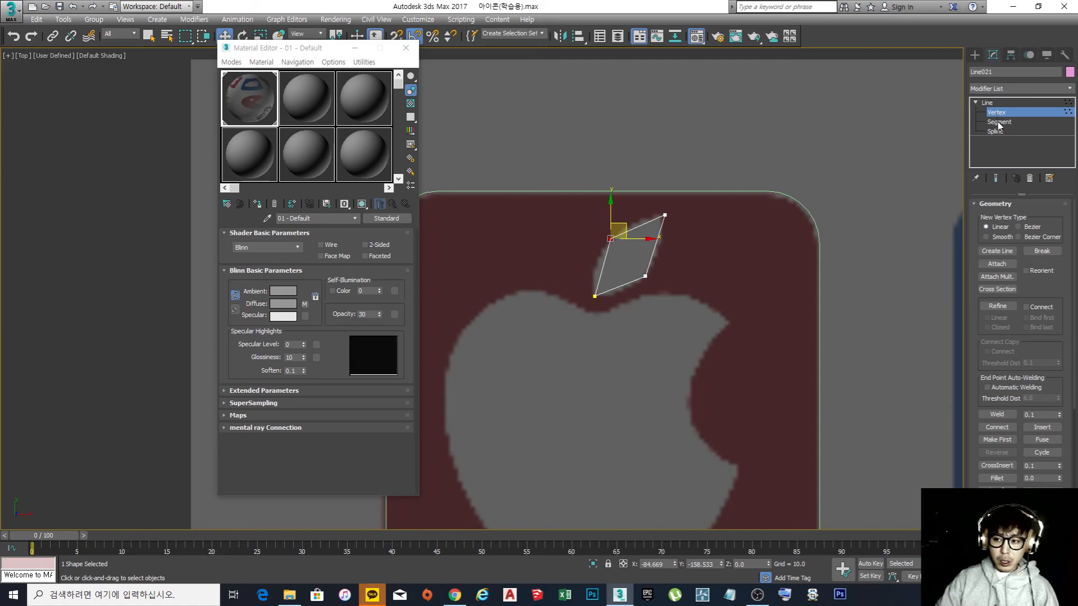
click(999, 122)
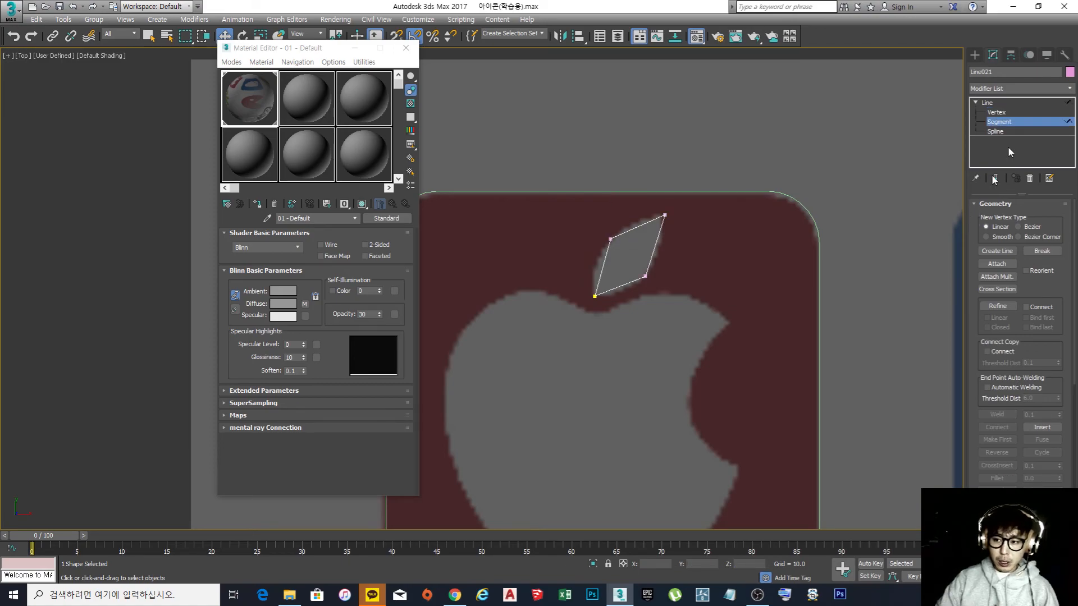
click(995, 132)
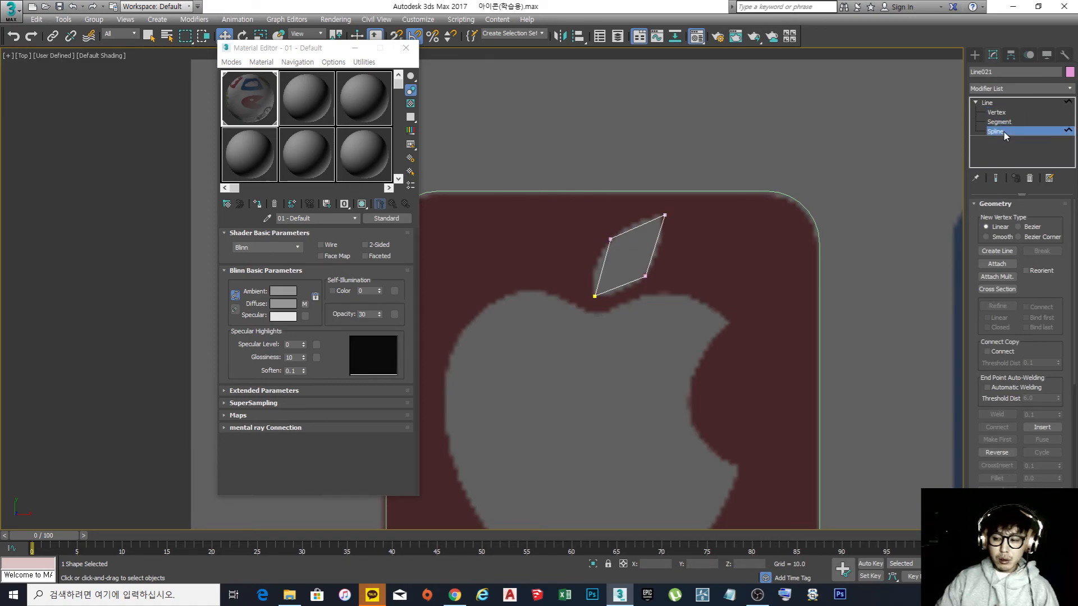
Cycle the leaf line repeatedly between vertex, segment and spline editing without picking the levels from the list
key(1)
key(2)
key(3)
key(1)
key(1)
key(1)
key(2)
key(3)
key(1)
key(2)
key(3)
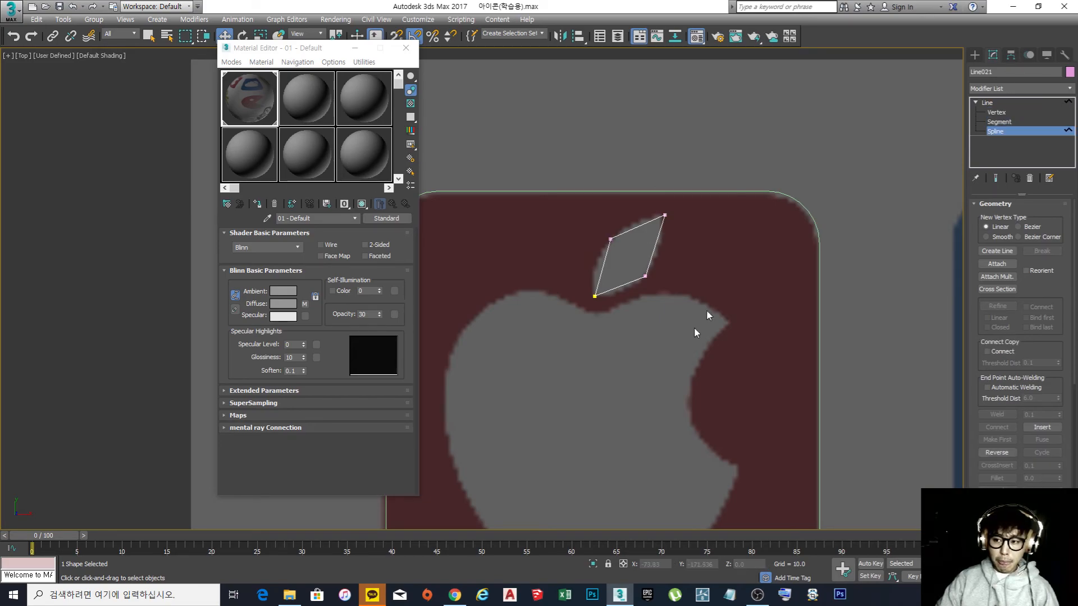
key(3)
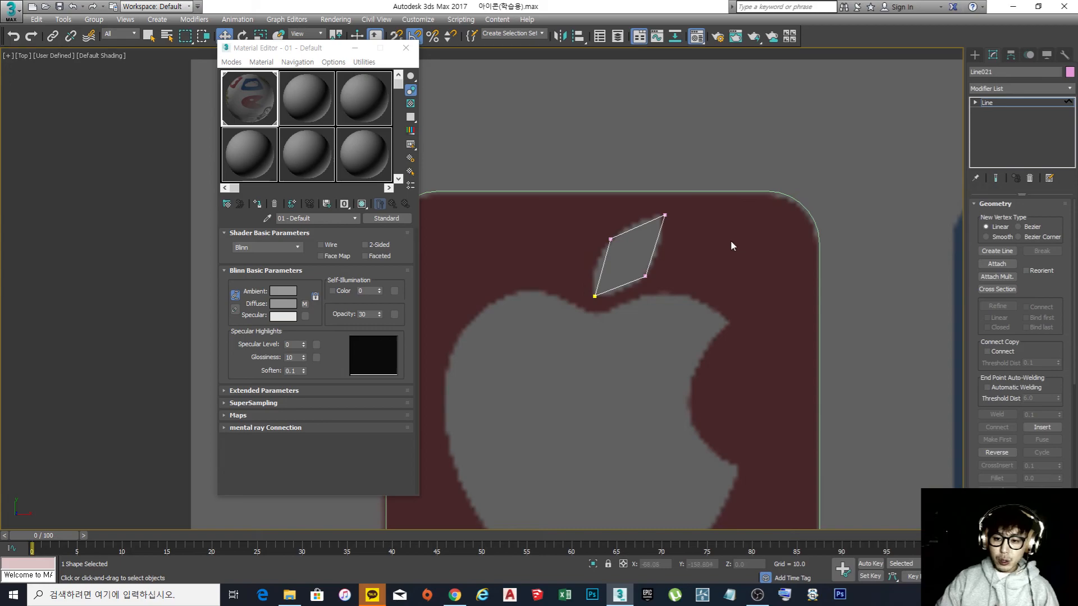
Deselect and reselect the leaf line, cycle from vertex to spline level, and expand its sub-object list
click(684, 281)
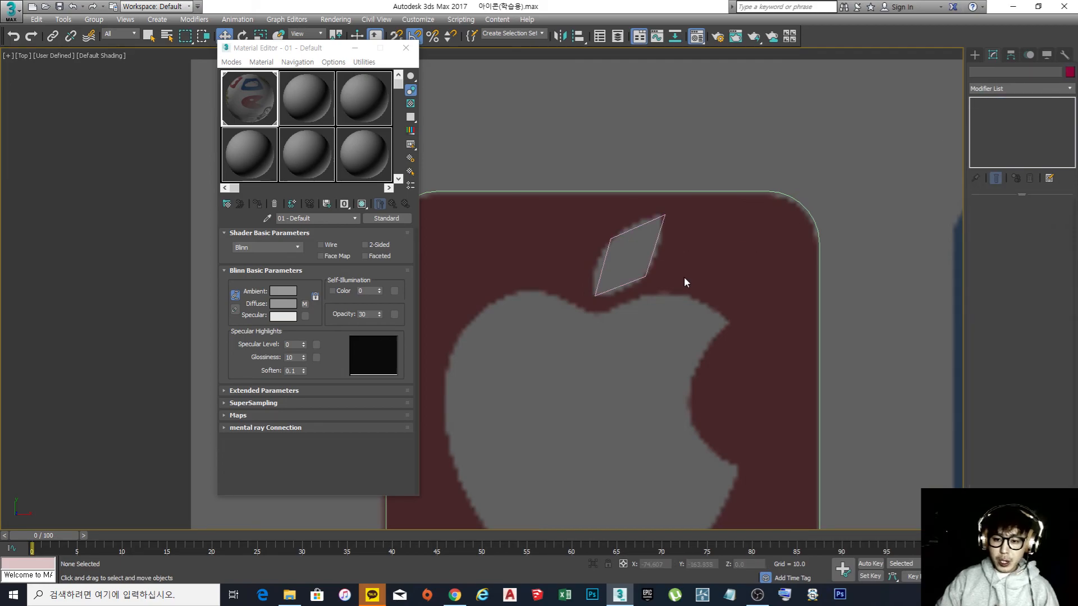
click(651, 258)
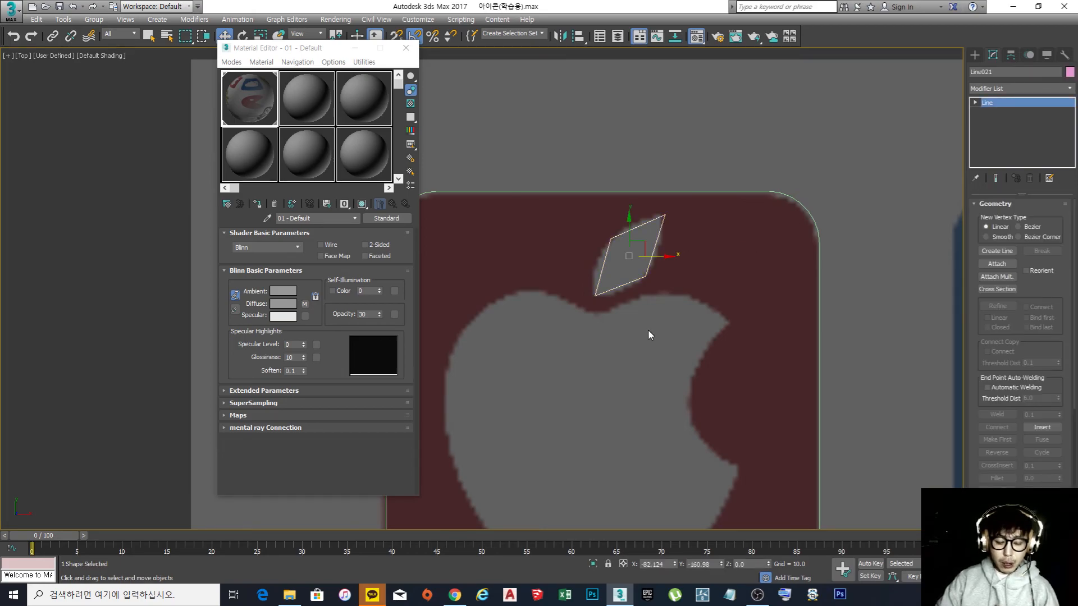
key(1)
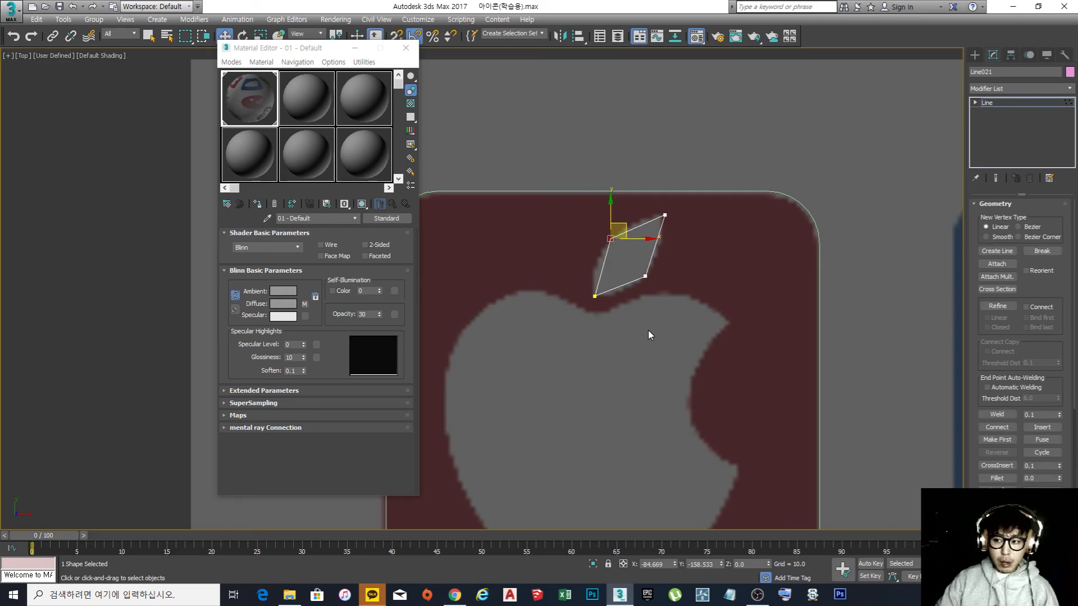
key(2)
key(3)
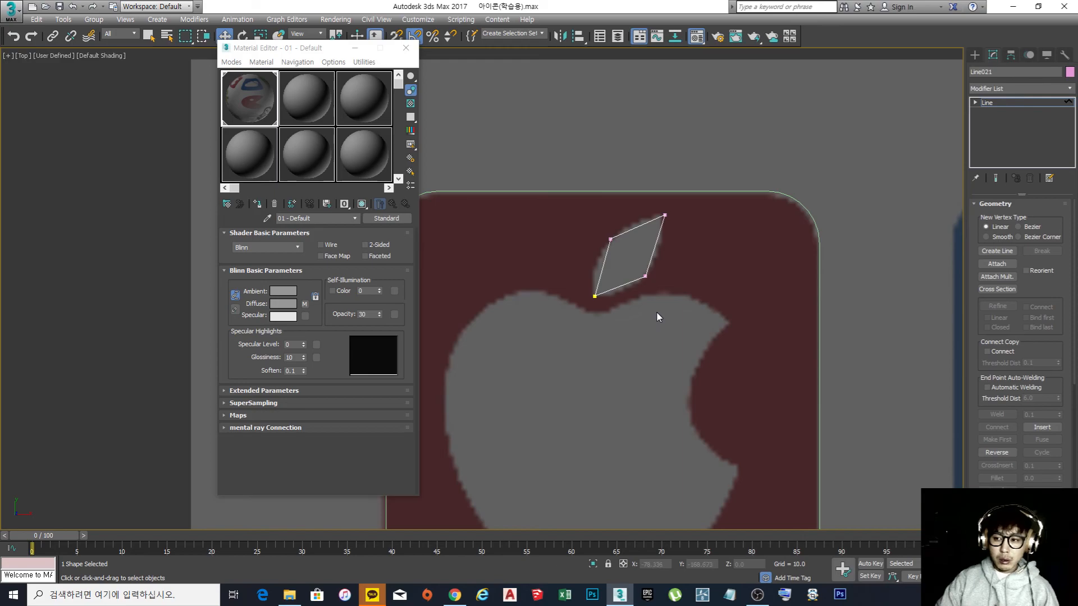
click(974, 103)
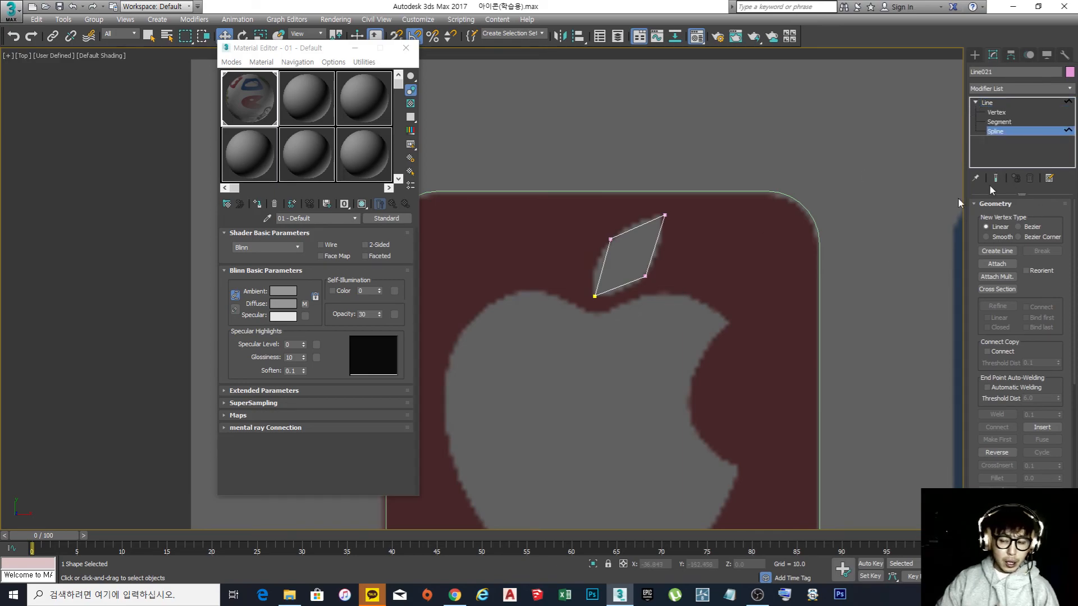
Convert the leaf's upper-left vertex to Bezier and adjust its handle so the curve follows the leaf's left edge
key(1)
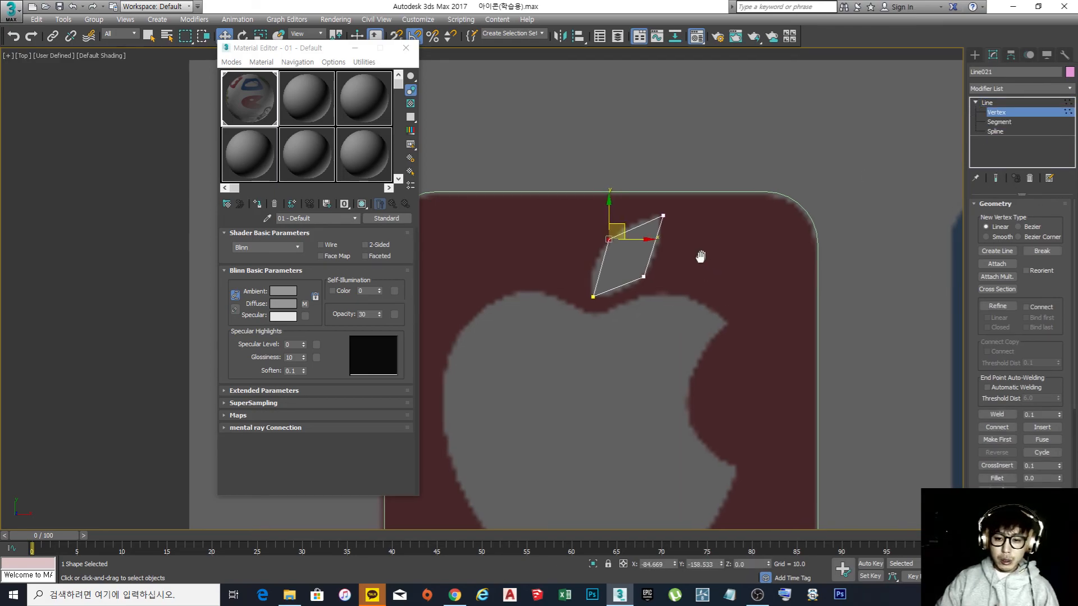
scroll(603, 203, up, 3)
scroll(575, 264, up, 2)
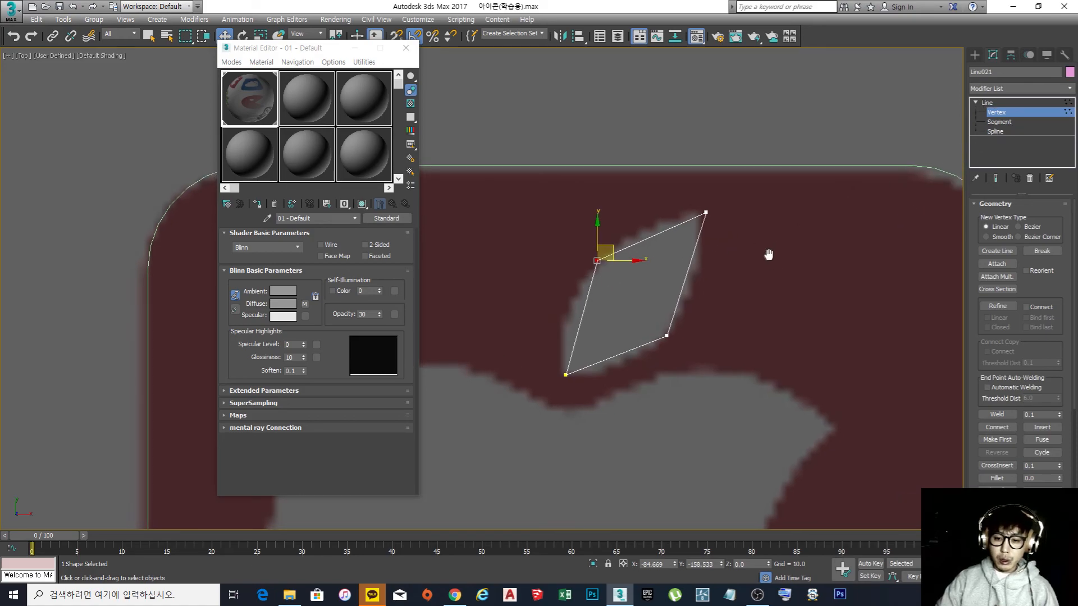
middle_drag(770, 256, 783, 231)
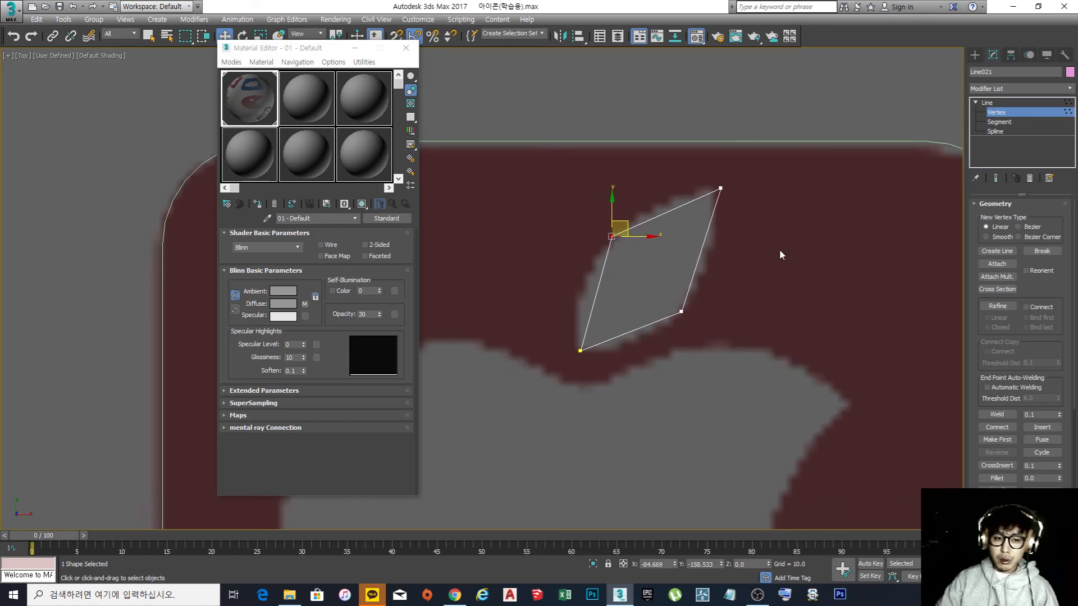
right_click(612, 236)
click(592, 157)
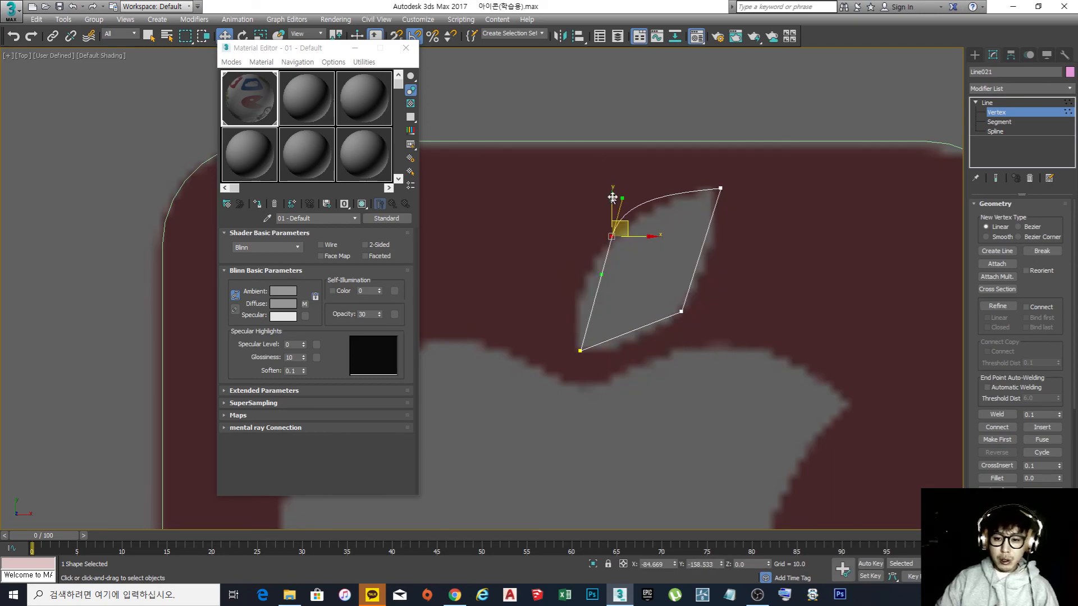
drag(626, 199, 649, 196)
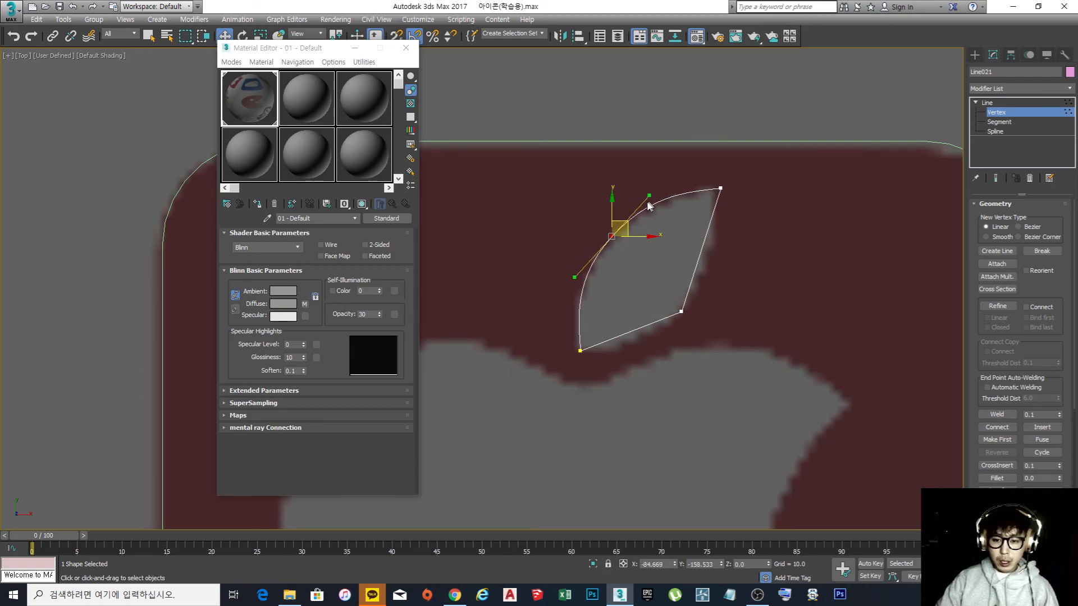
Convert the leaf's lower-right vertex to Bezier Corner and adjust its two handles separately to bow the adjoining edges outward
click(682, 311)
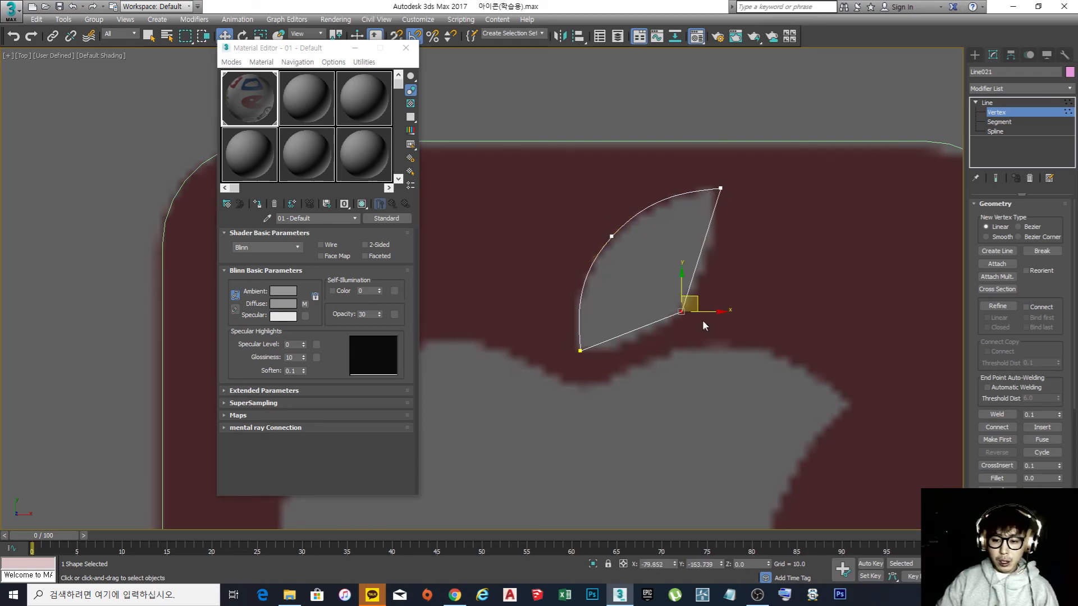
right_click(685, 312)
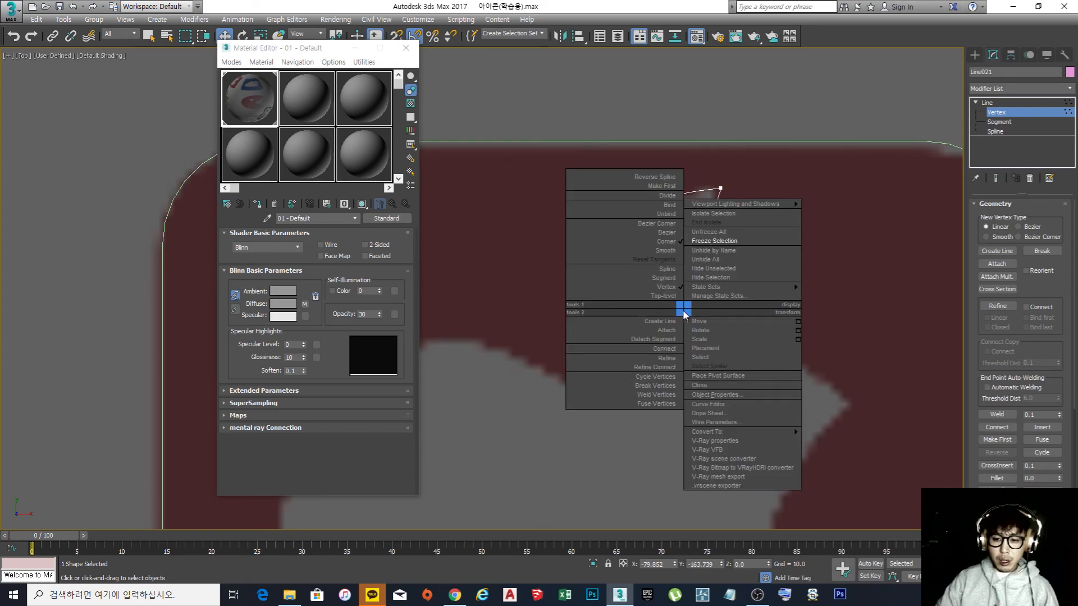
click(665, 241)
drag(697, 271, 710, 288)
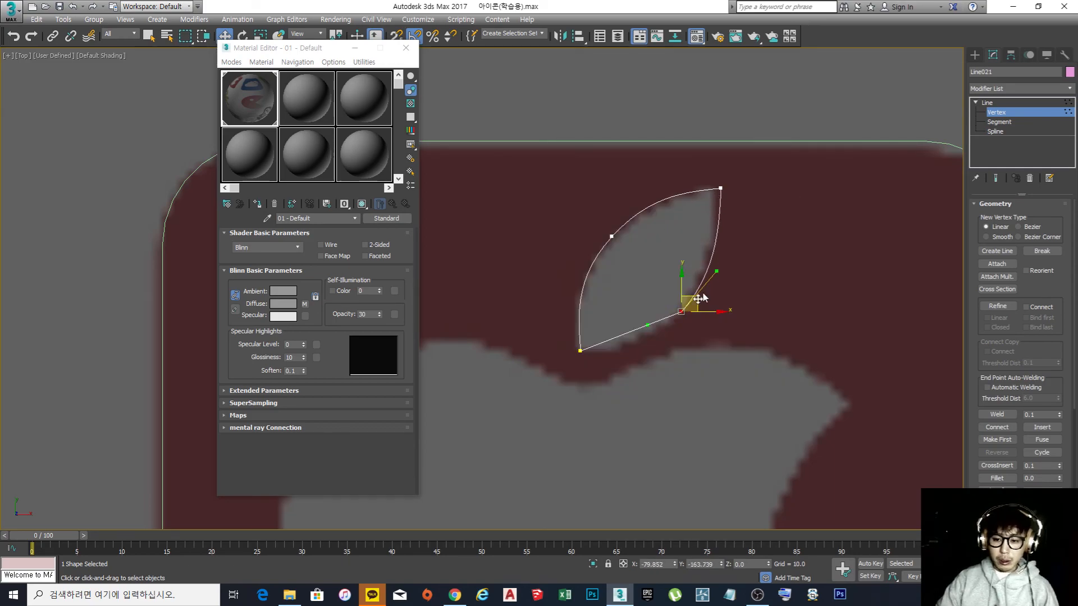
mouse_move(646, 325)
mouse_down()
mouse_move(652, 353)
mouse_move(648, 345)
mouse_up()
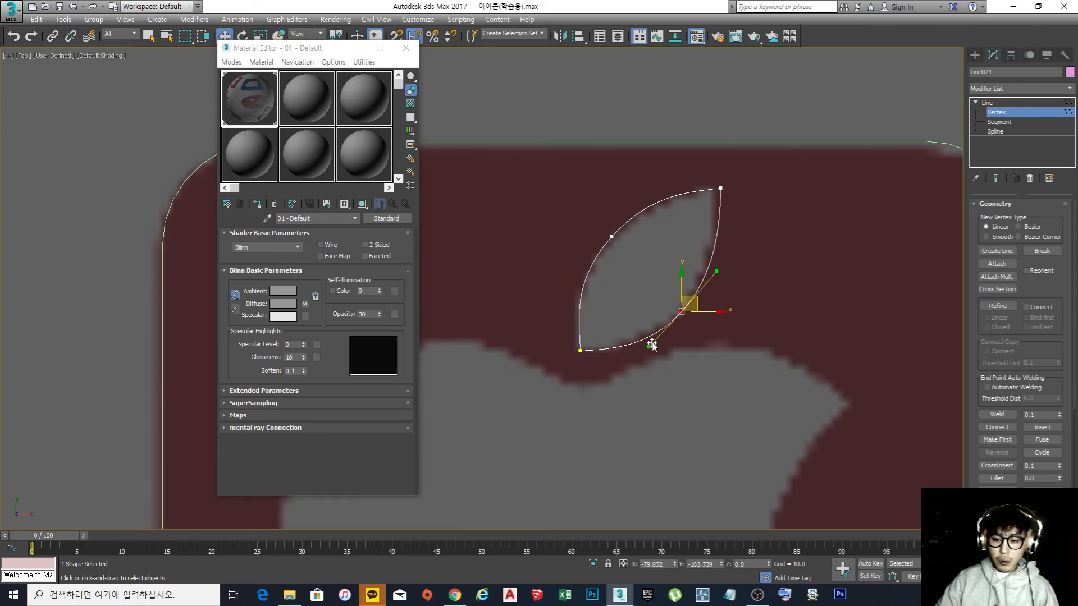
Change the leaf's lower-right vertex to Bezier and adjust it so the curve follows the leaf's edge
right_click(682, 315)
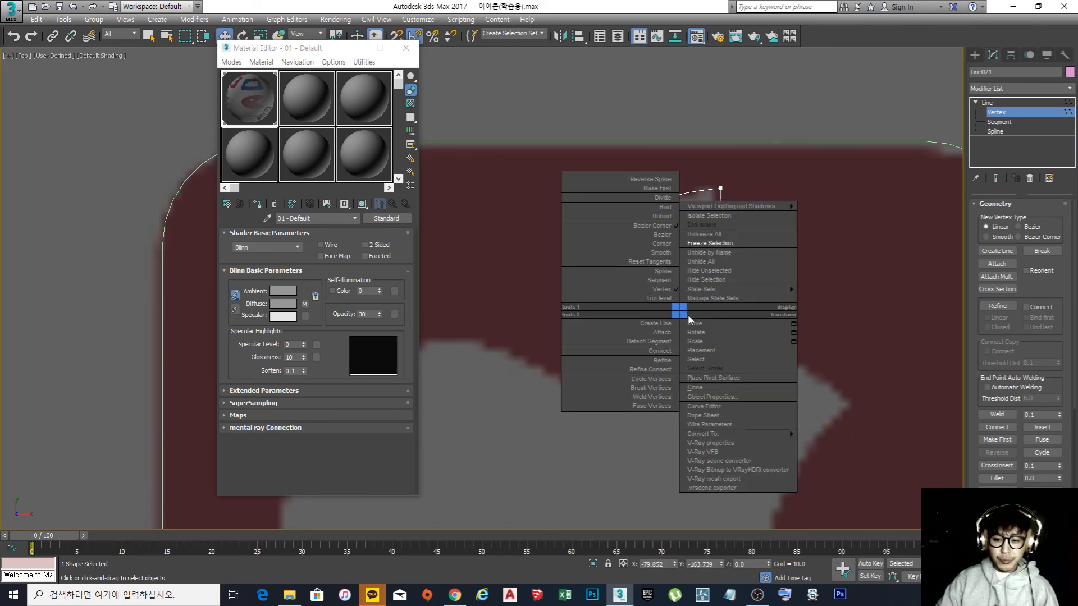
click(667, 238)
drag(717, 269, 696, 296)
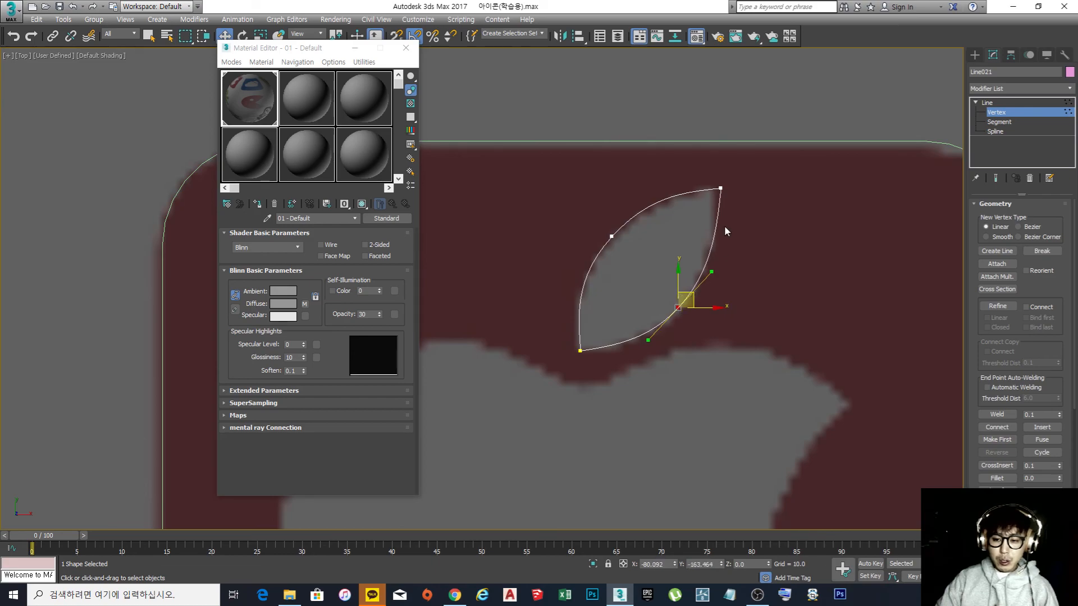
scroll(724, 226, down, 3)
scroll(746, 279, up, 3)
click(745, 354)
Add a closed ten-vertex straight-segment outline around the apple's body to the leaf line with Create Line
scroll(743, 319, down, 3)
middle_drag(742, 315, 708, 294)
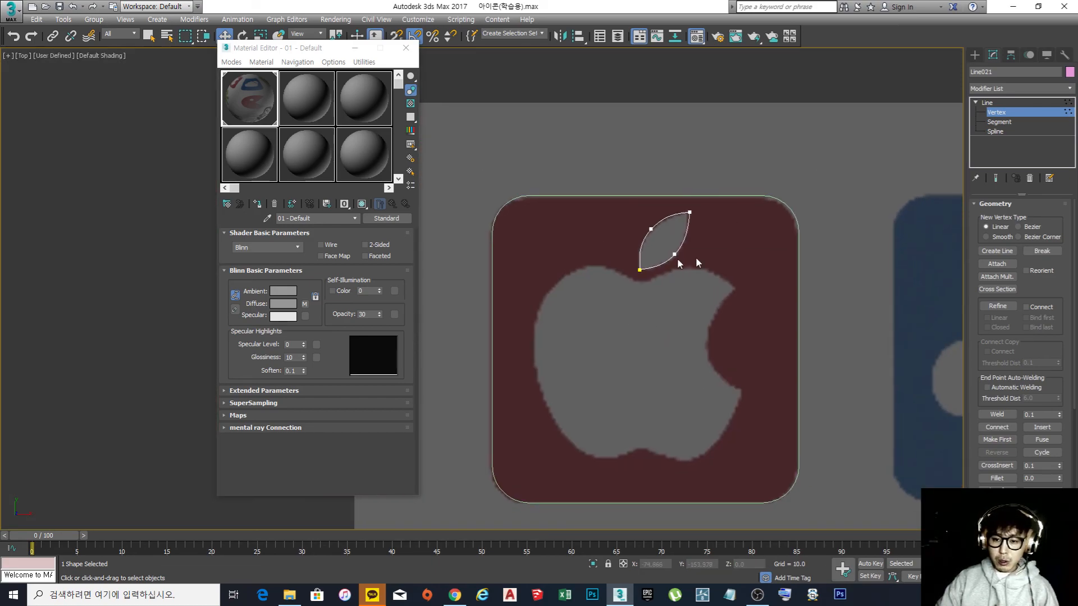
click(998, 253)
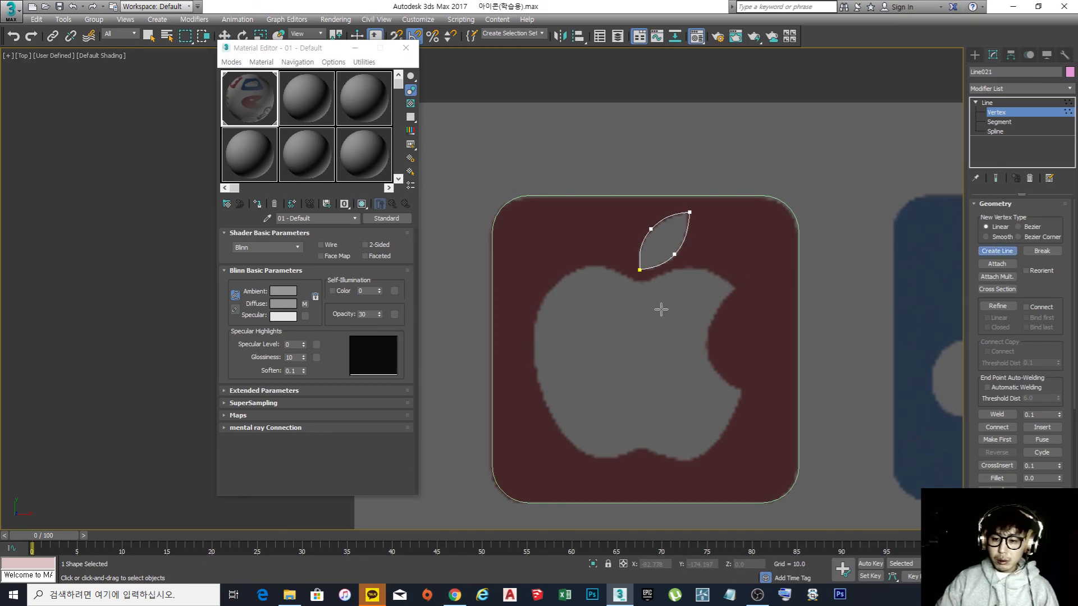
scroll(653, 292, up, 2)
click(618, 246)
click(691, 224)
click(750, 253)
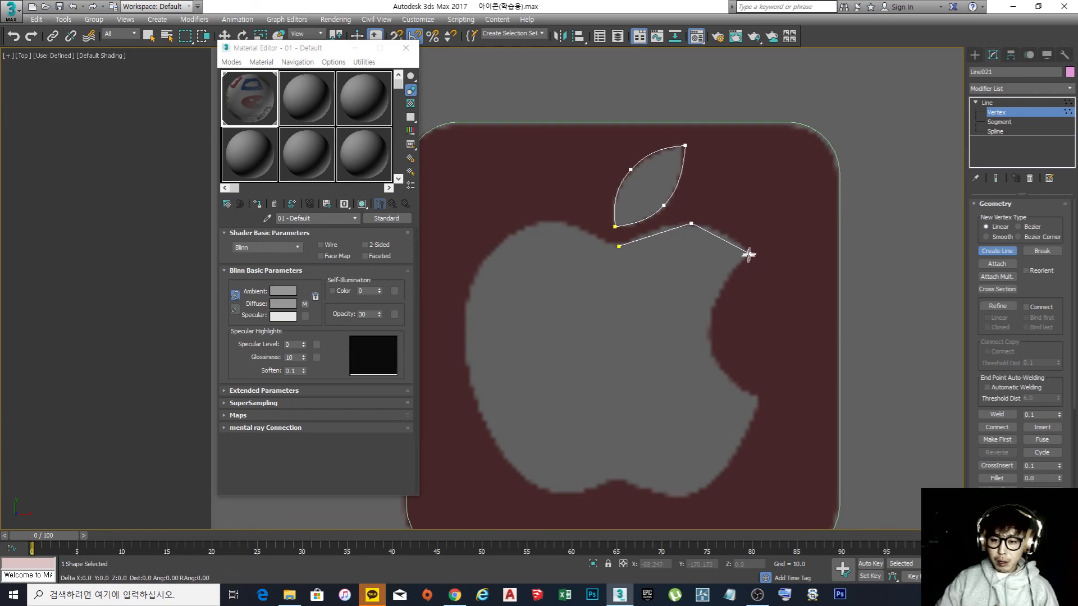
click(705, 326)
click(761, 400)
click(690, 500)
click(619, 478)
click(544, 491)
click(464, 349)
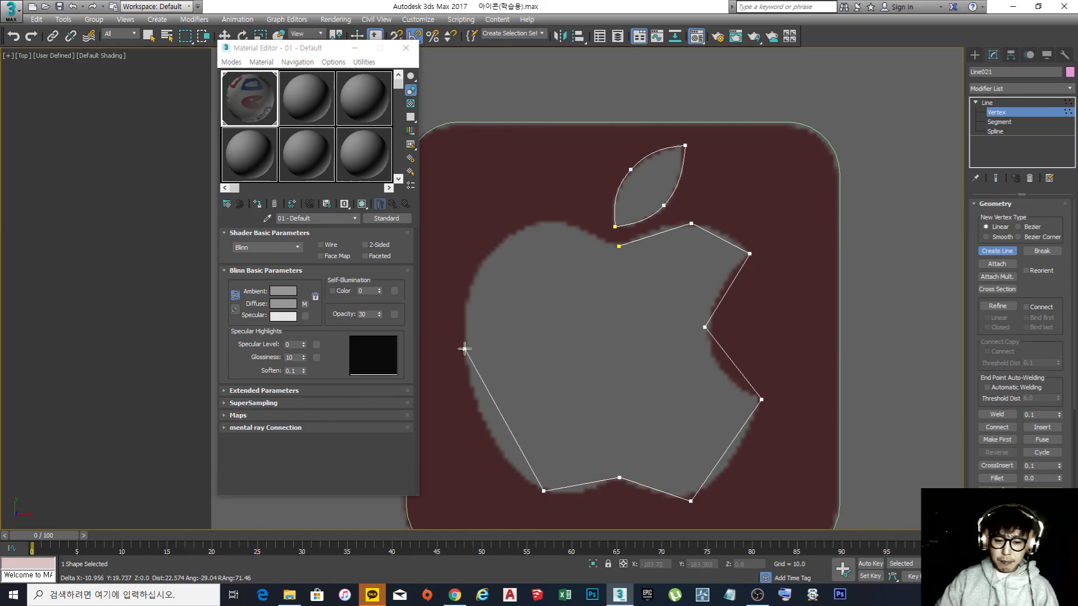
click(542, 220)
click(619, 246)
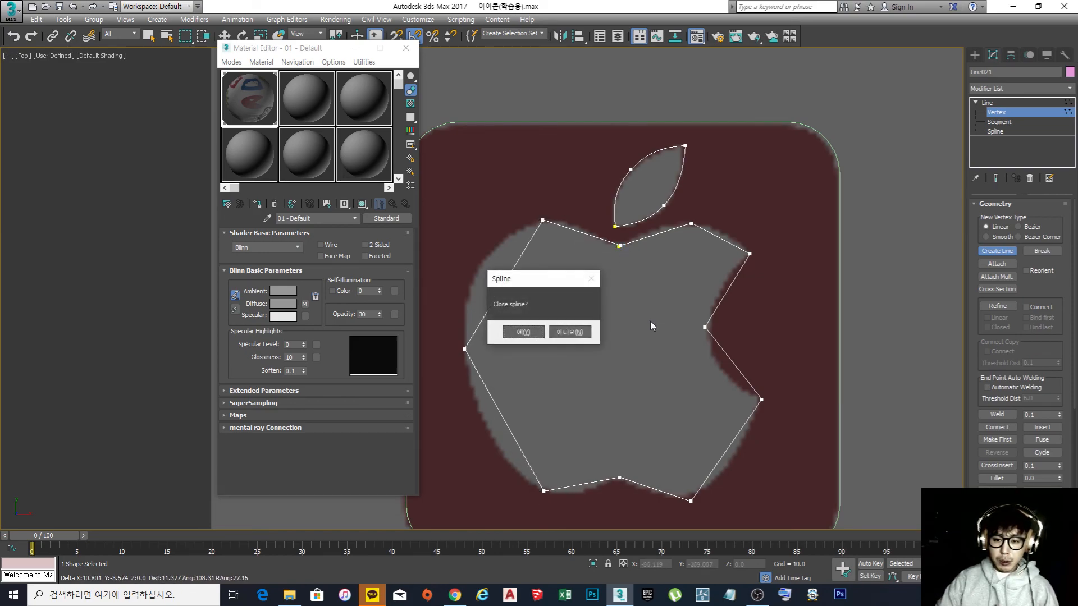
click(523, 332)
Convert the vertex atop the apple body's right lobe to Bezier and adjust its handle along the upper edge
scroll(717, 293, up, 4)
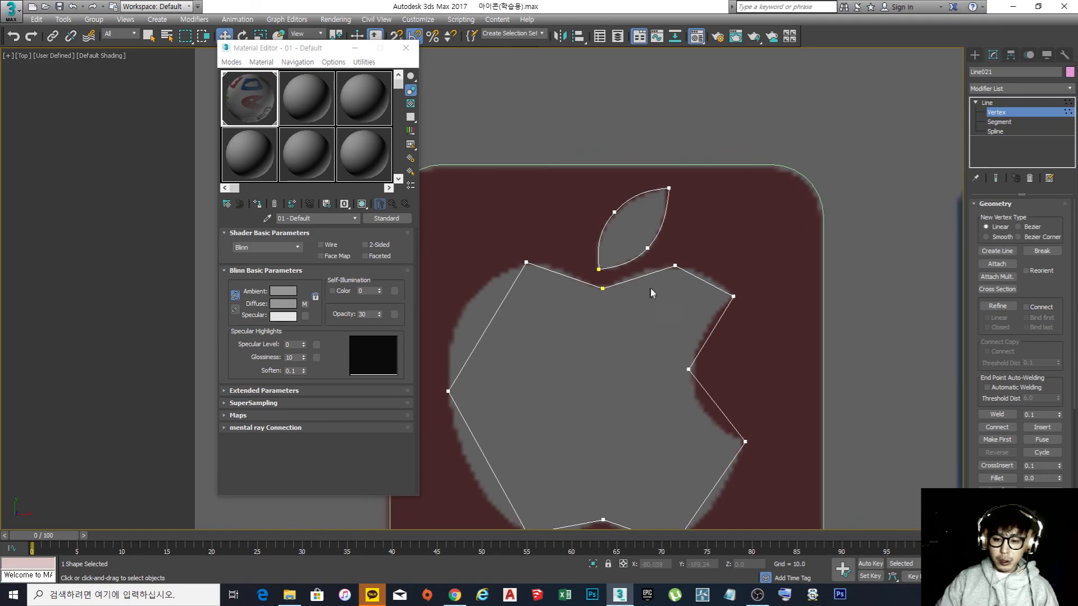
middle_drag(670, 276, 706, 275)
click(691, 274)
right_click(688, 269)
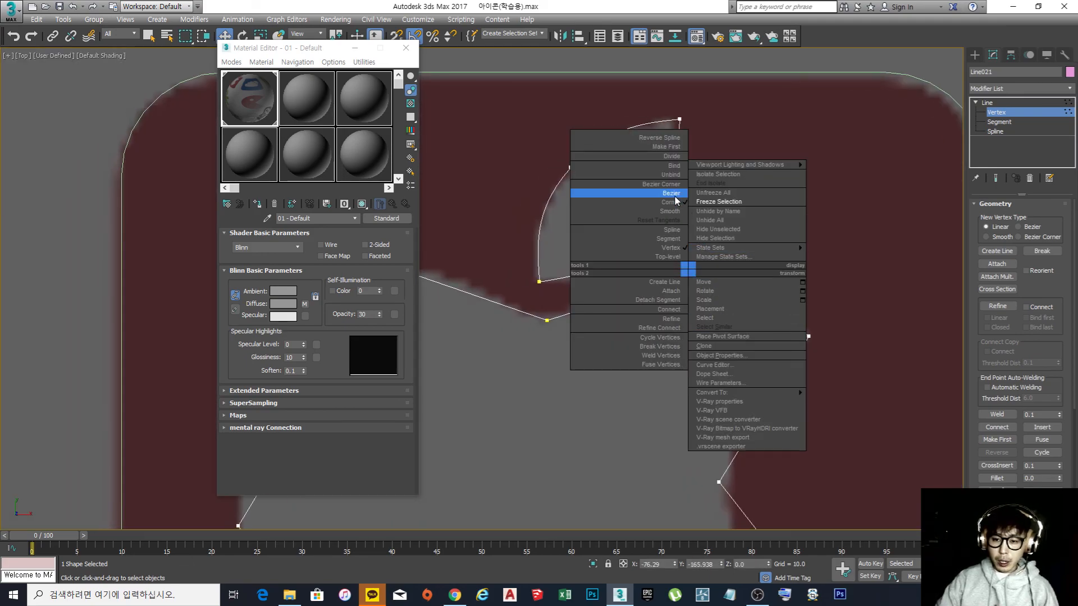
click(675, 196)
drag(734, 267, 836, 383)
Convert the vertex at the bite's upper tip to Bezier Corner and pull its lower handle inward along the bite
middle_drag(836, 383, 746, 271)
right_click(742, 258)
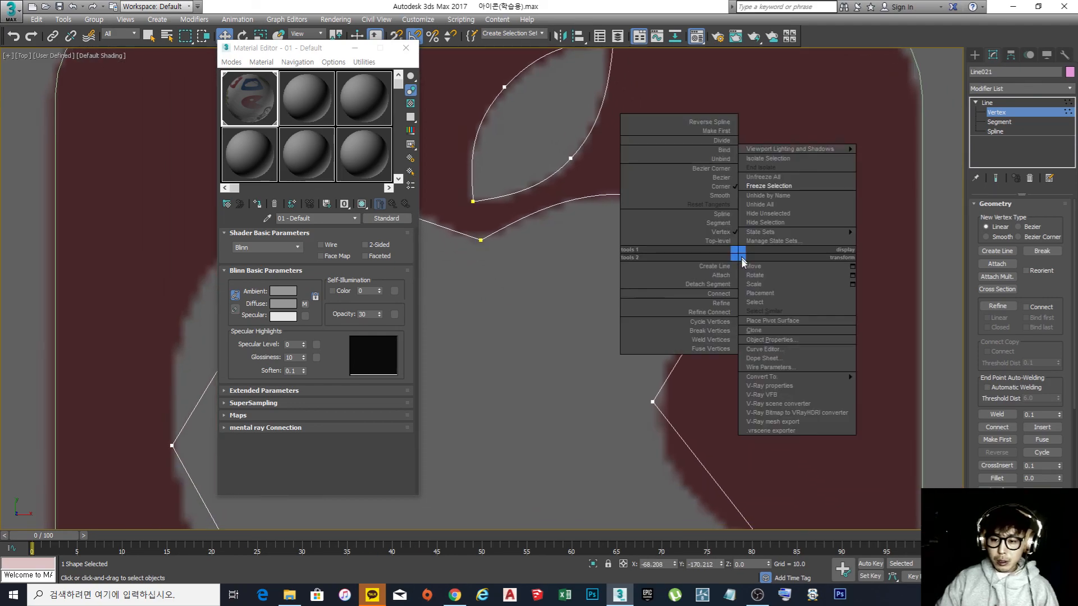
click(712, 169)
drag(710, 308, 685, 280)
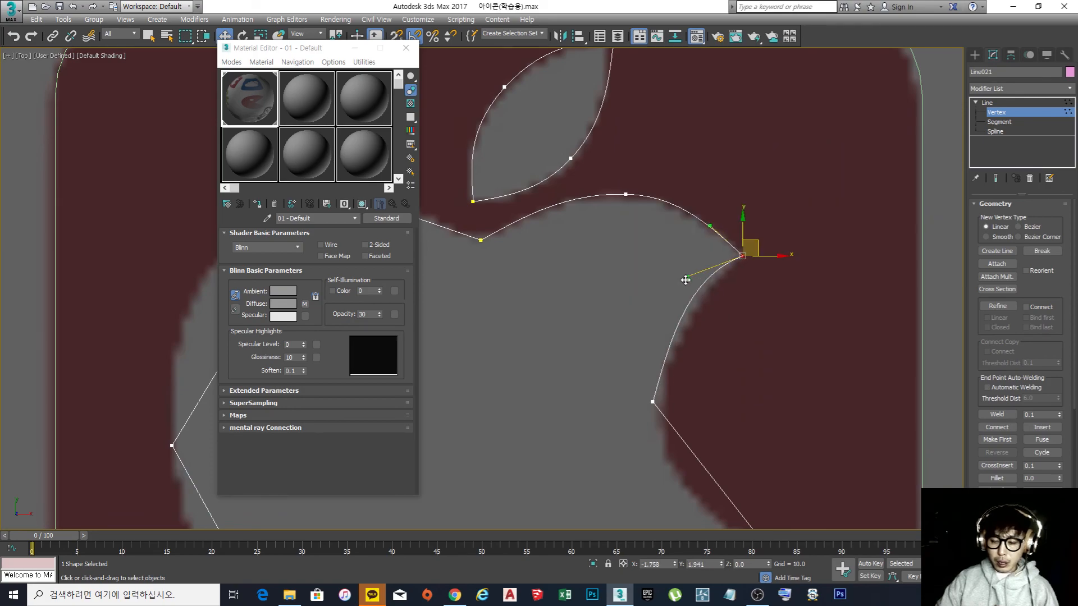
Try the Bezier type on the bite's upper-tip vertex and swing its linked handle toward the bite's edge
right_click(742, 257)
click(724, 180)
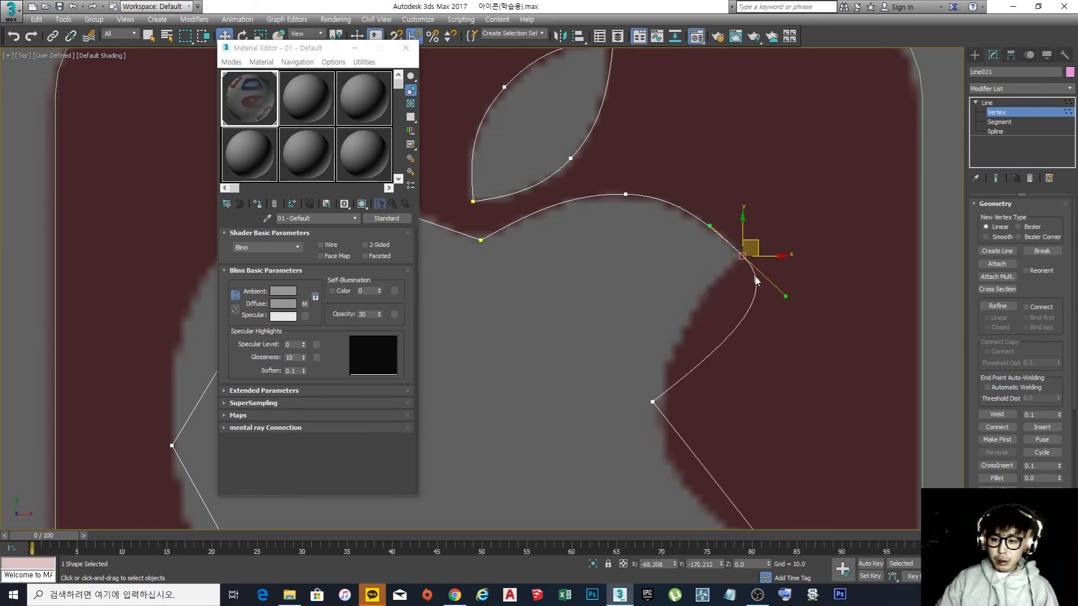
drag(783, 293, 699, 282)
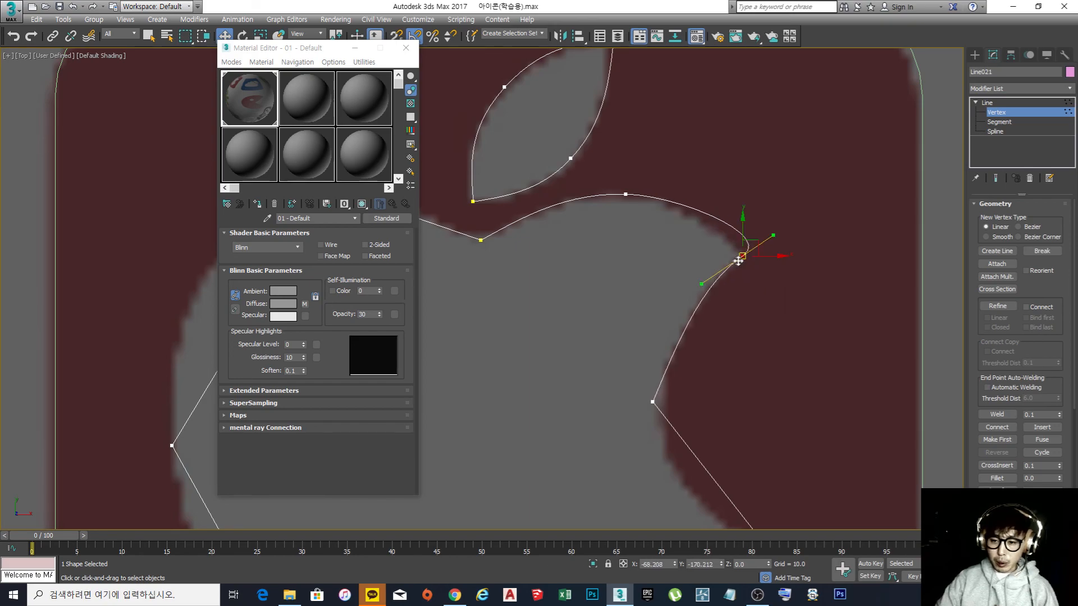
Set the bite's upper-tip vertex back to Bezier Corner and fit each handle to the lobe and bite edges
right_click(741, 257)
click(720, 174)
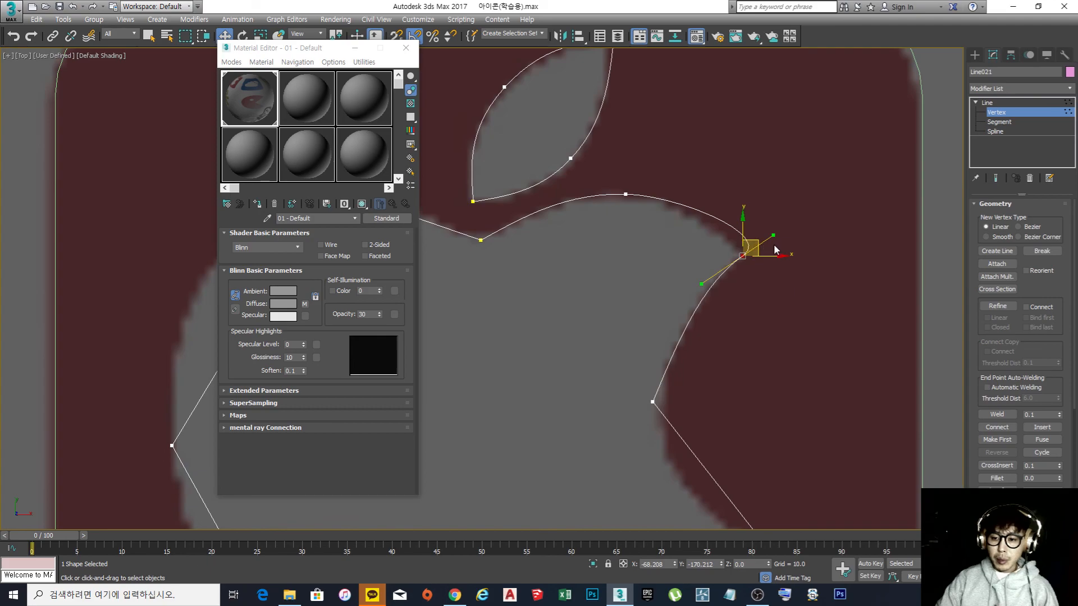
drag(775, 236, 719, 220)
drag(701, 283, 698, 289)
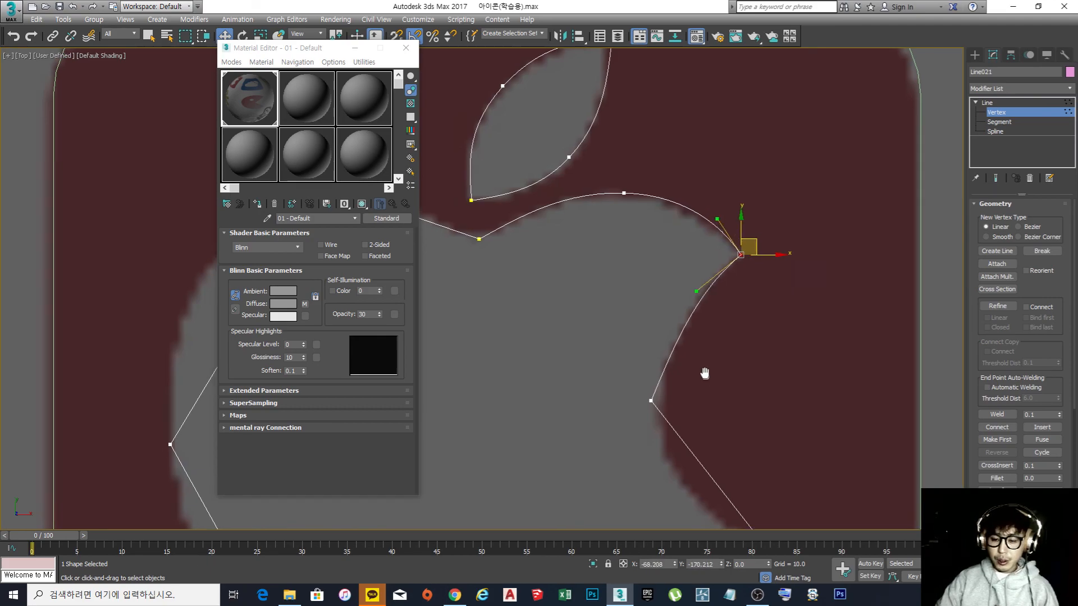
Convert the vertex in the middle of the bite to Bezier, adjust its handle, and move it onto the bite's edge
middle_drag(701, 390, 666, 269)
drag(616, 317, 616, 315)
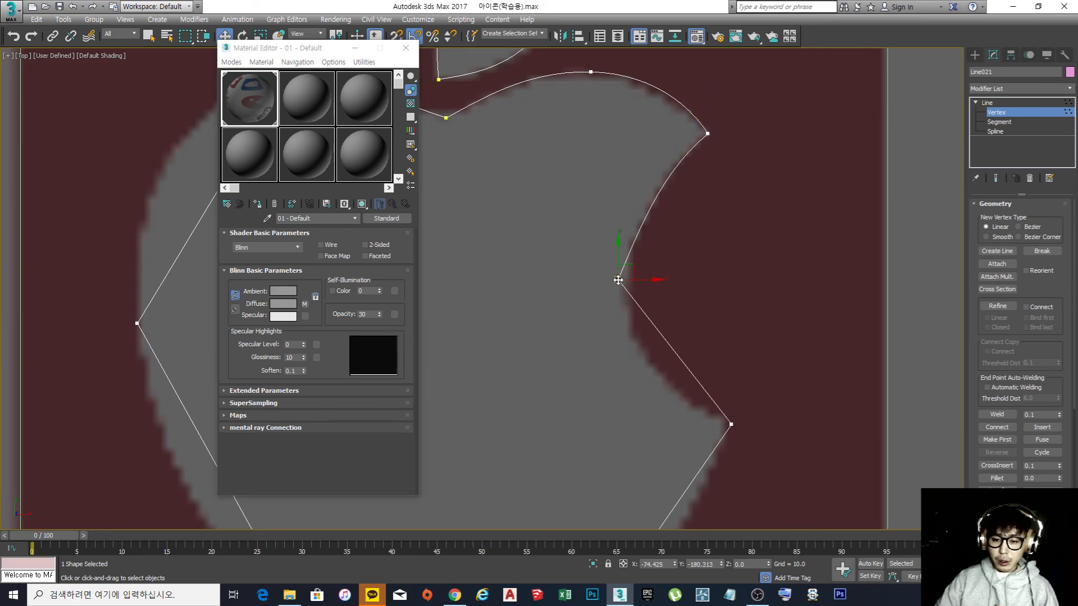
right_click(617, 281)
click(594, 206)
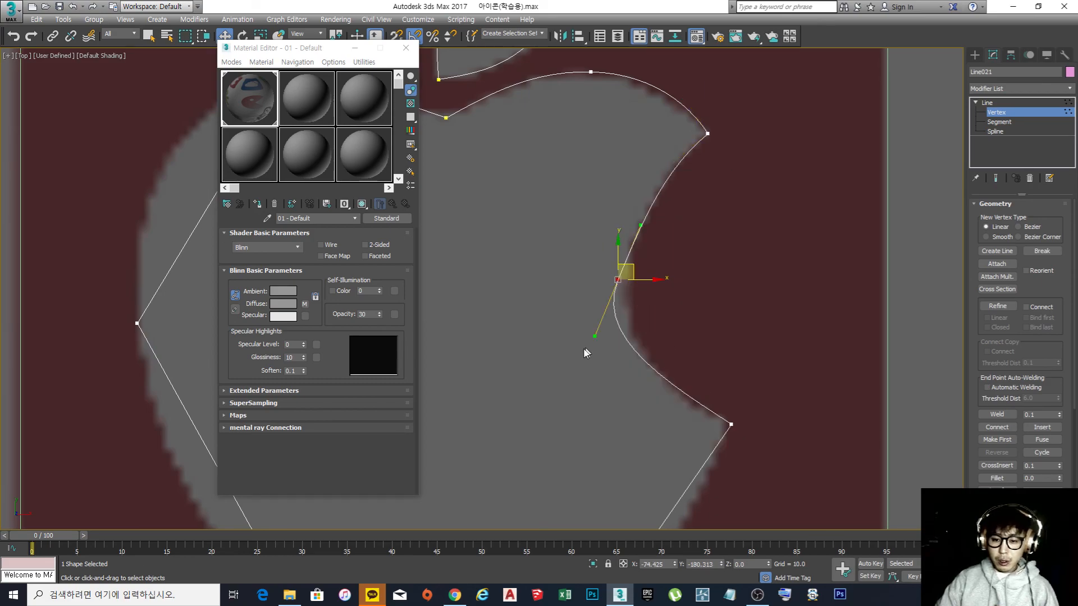
drag(594, 339, 617, 351)
drag(630, 267, 638, 282)
Convert the vertex at the bite's lower tip to Bezier Corner and bend its lower handle along the apple's right side
middle_drag(698, 378, 698, 248)
click(731, 293)
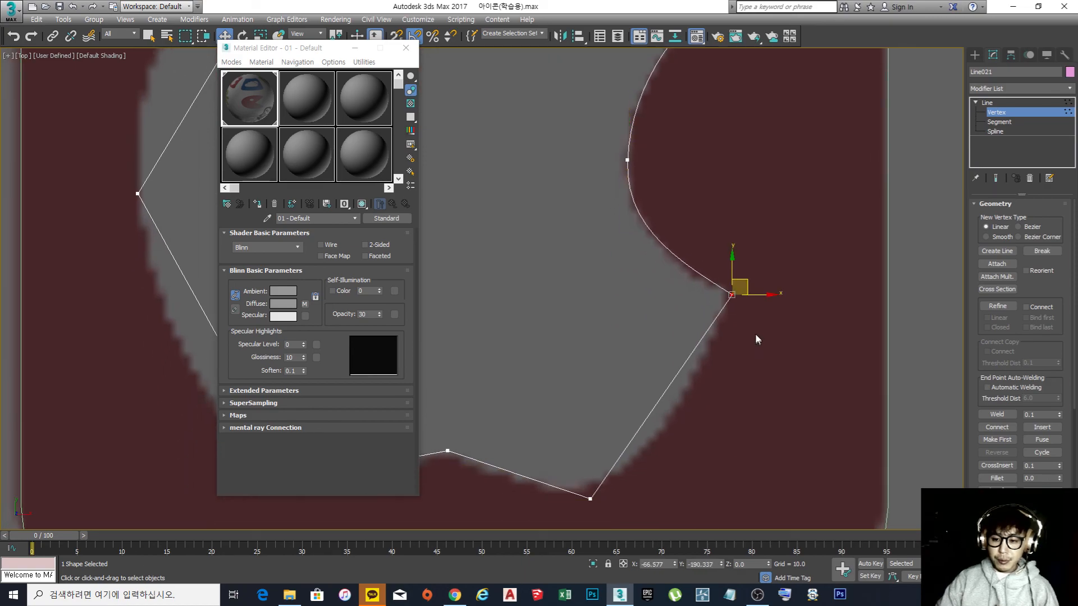
right_click(734, 295)
click(721, 213)
drag(684, 365, 702, 383)
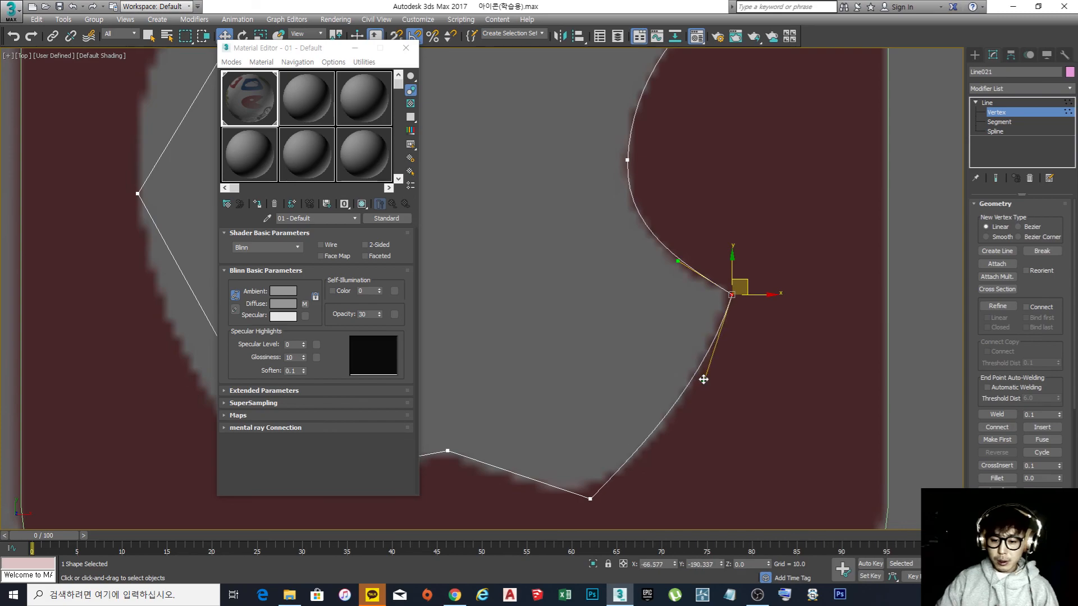
Convert the vertex at the apple's bottom-right lobe to Bezier and adjust it to round the lobe
scroll(703, 379, down, 5)
scroll(774, 331, up, 5)
click(715, 399)
right_click(710, 398)
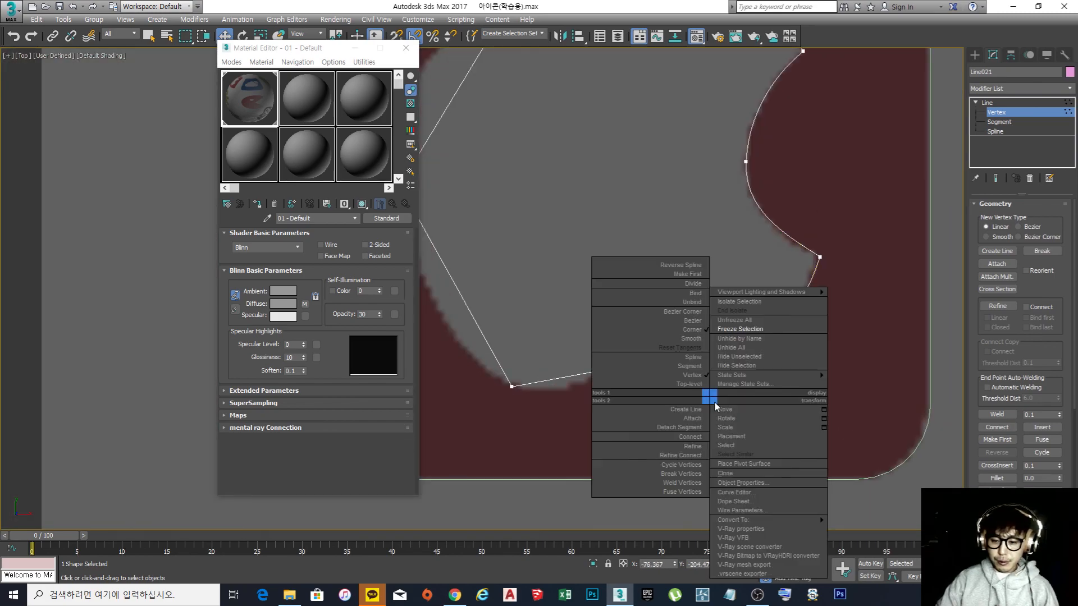
click(692, 321)
drag(759, 356, 766, 377)
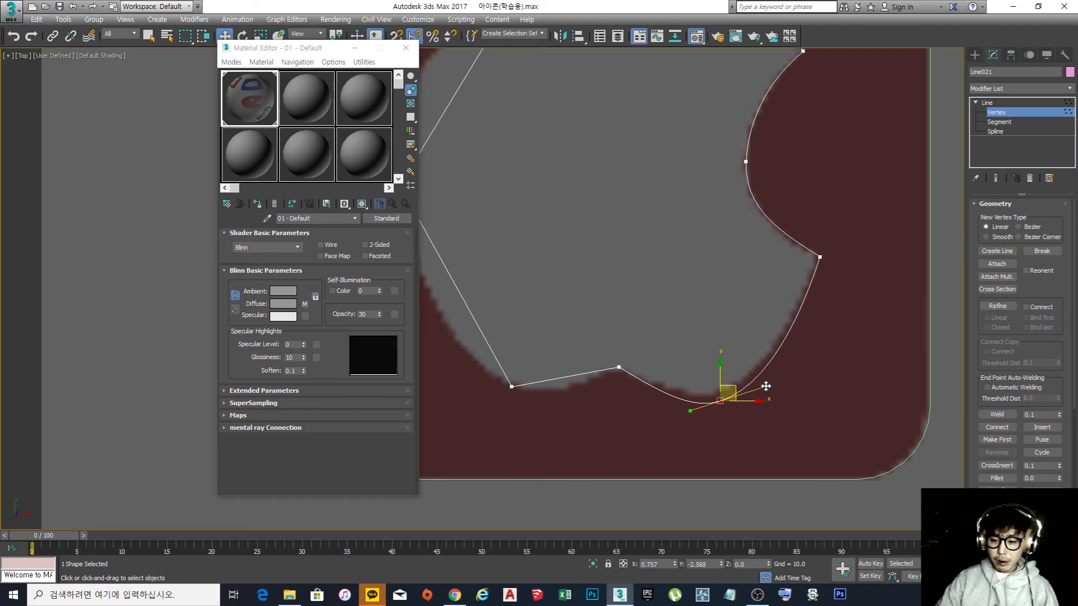
Convert the vertex at the apple's bottom-left lobe to Bezier and adjust its handle to follow the lower-left edge
click(618, 368)
middle_drag(522, 386, 618, 406)
click(607, 405)
right_click(605, 405)
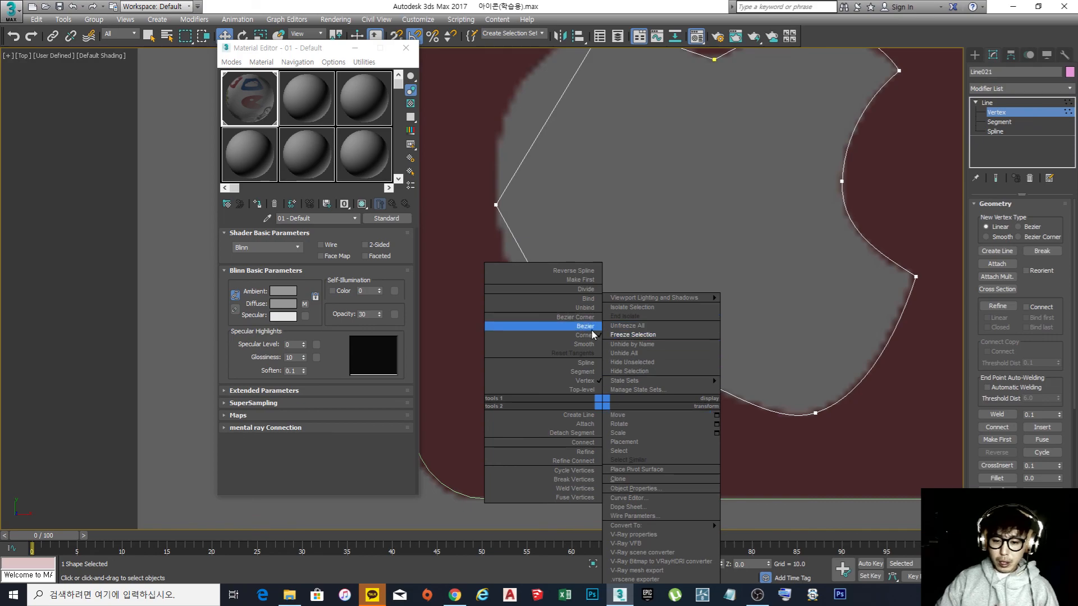
click(595, 326)
drag(642, 401, 645, 423)
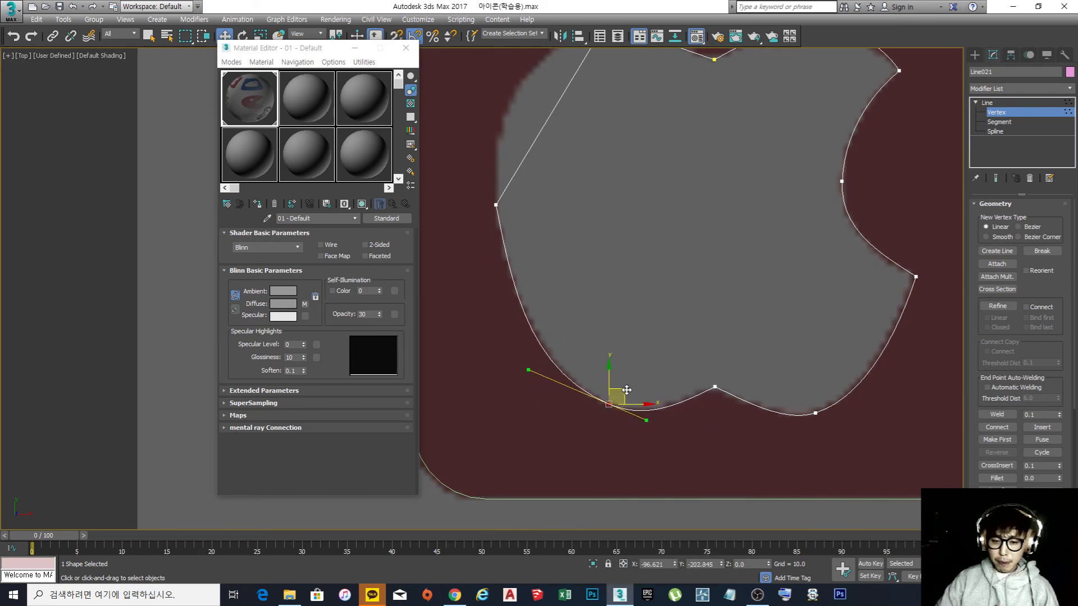
Convert the vertex on the apple's left side to Bezier and adjust its upper handle along the edge
click(496, 204)
middle_drag(495, 219, 558, 292)
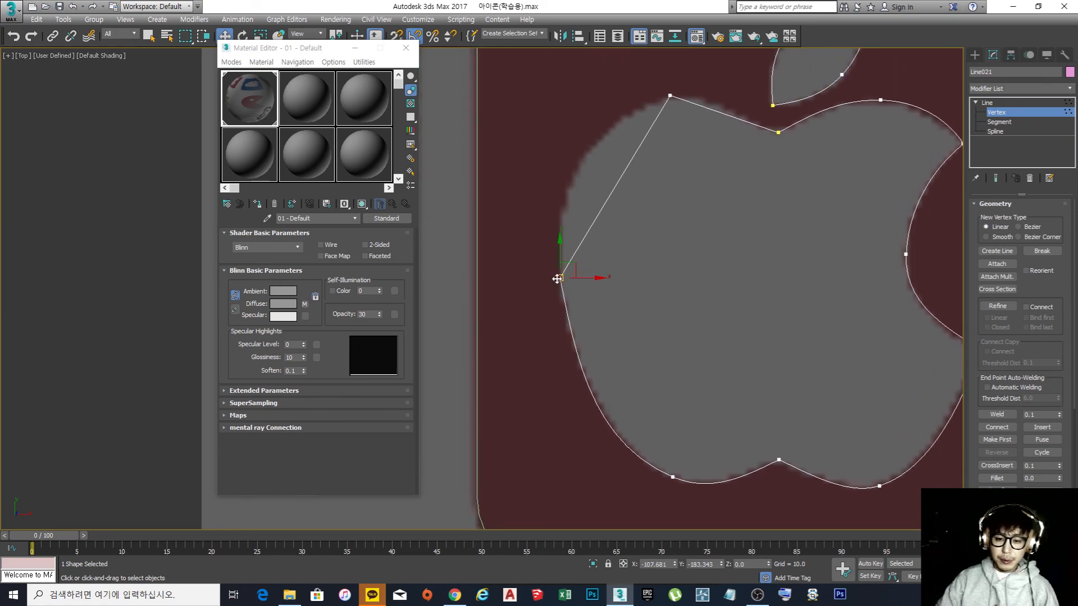
right_click(559, 279)
click(535, 201)
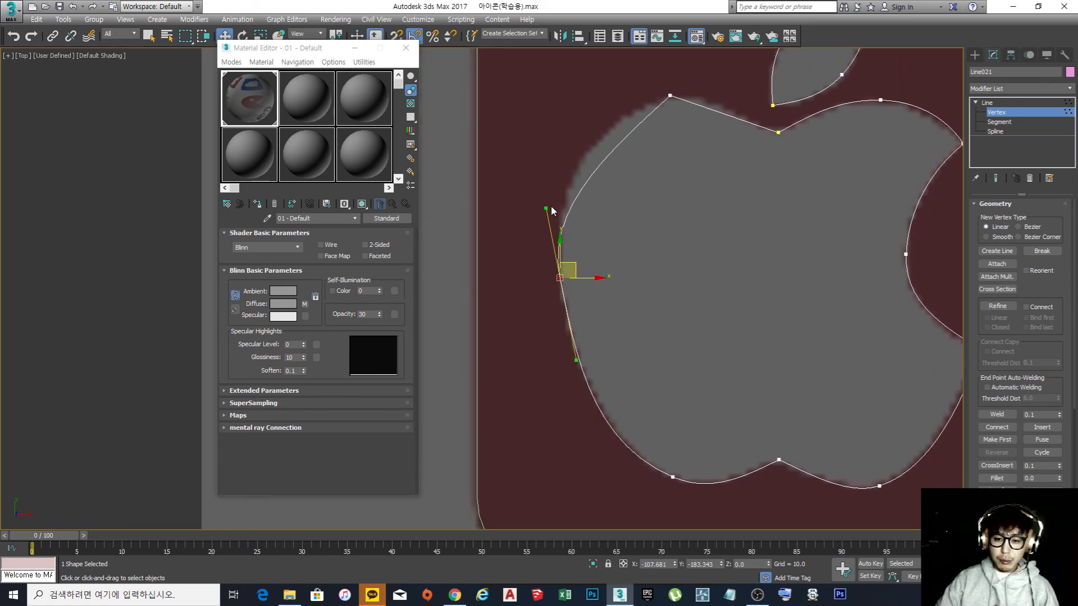
drag(547, 207, 548, 210)
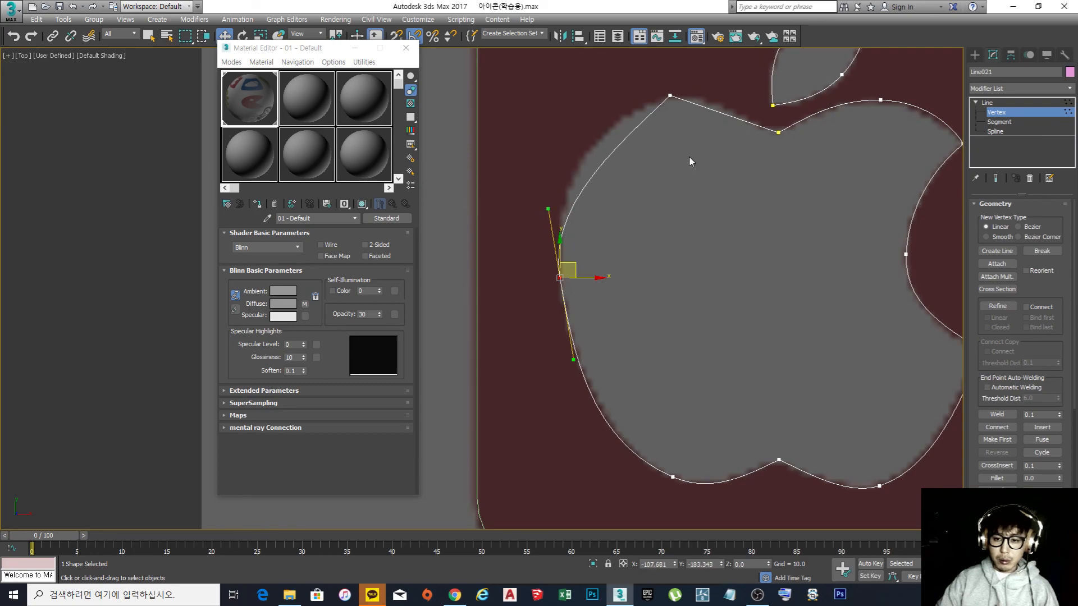
Convert the vertex atop the apple's left lobe to Bezier and adjust its handle to follow the upper-left edge
middle_drag(693, 157, 694, 255)
click(670, 197)
right_click(668, 190)
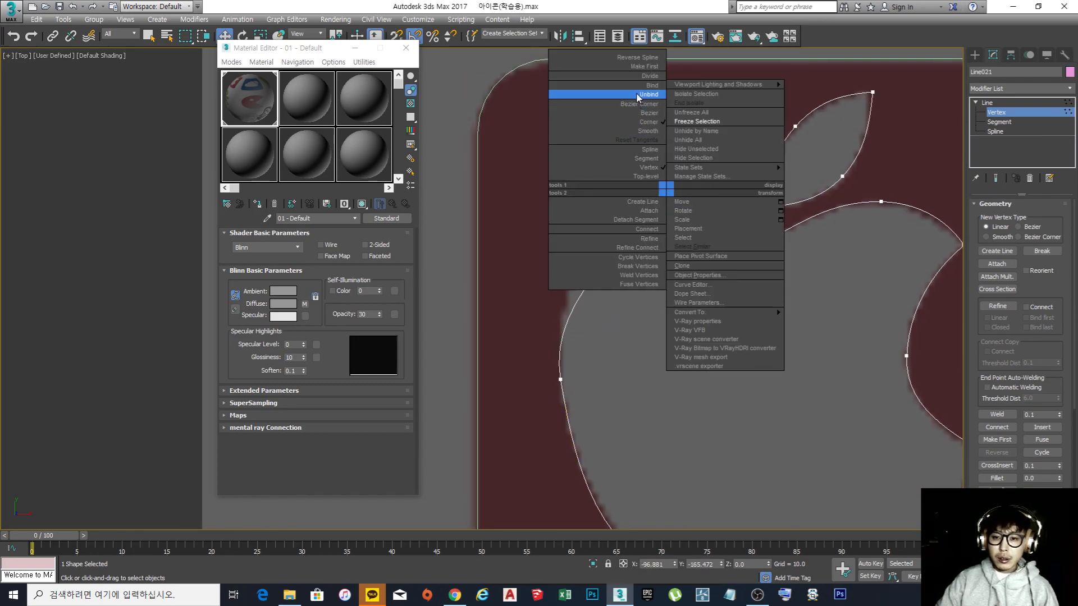
click(646, 115)
drag(695, 173, 710, 190)
scroll(710, 189, down, 6)
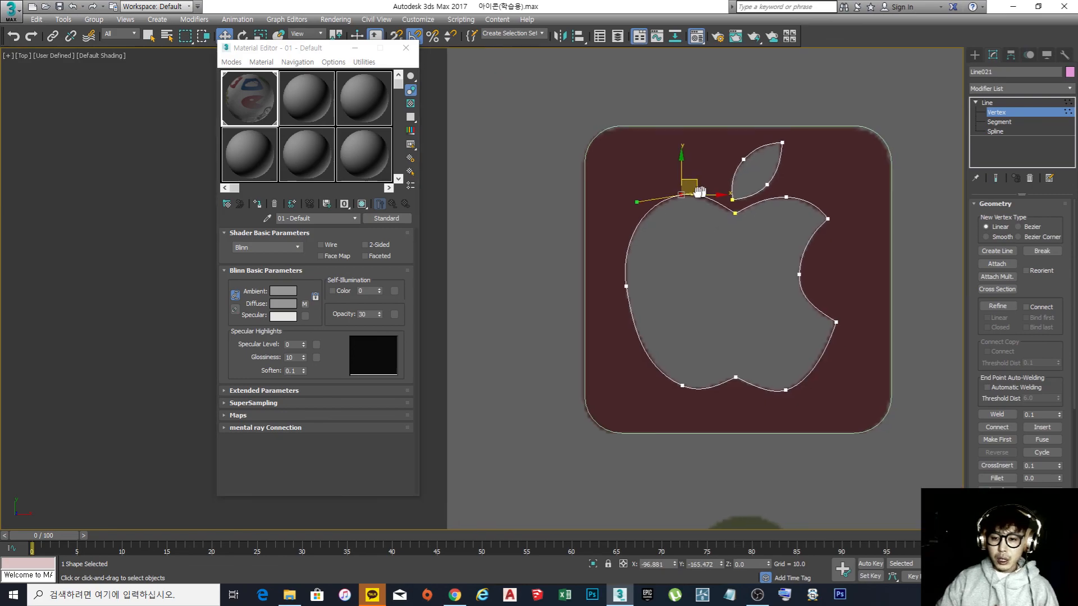
Leave vertex editing by returning to the Line's top level, and deselect the finished apple line
click(986, 102)
middle_drag(870, 194, 807, 205)
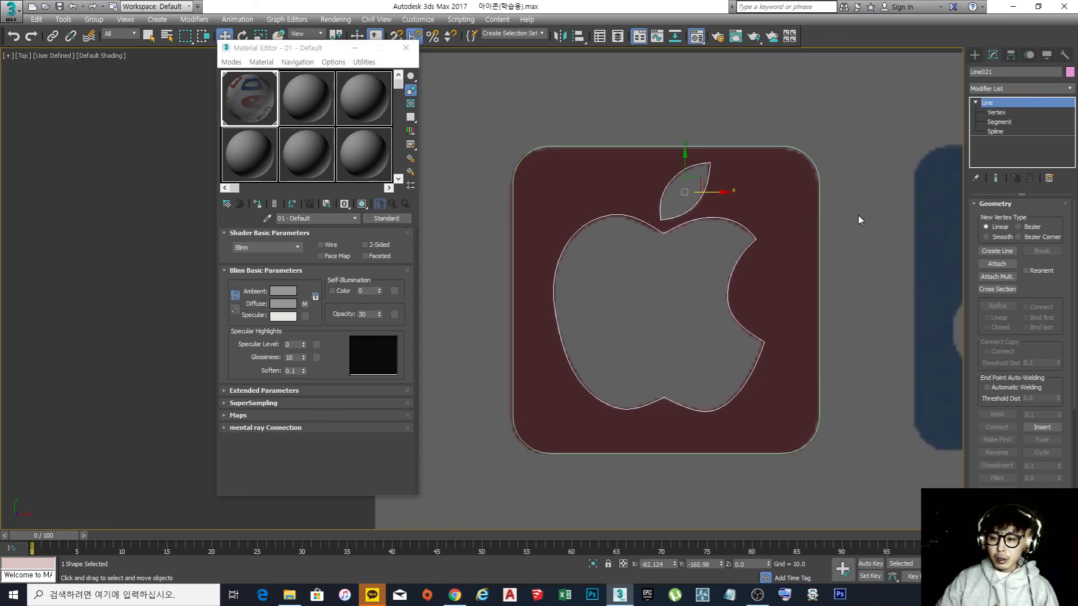
click(685, 341)
middle_drag(706, 278, 652, 272)
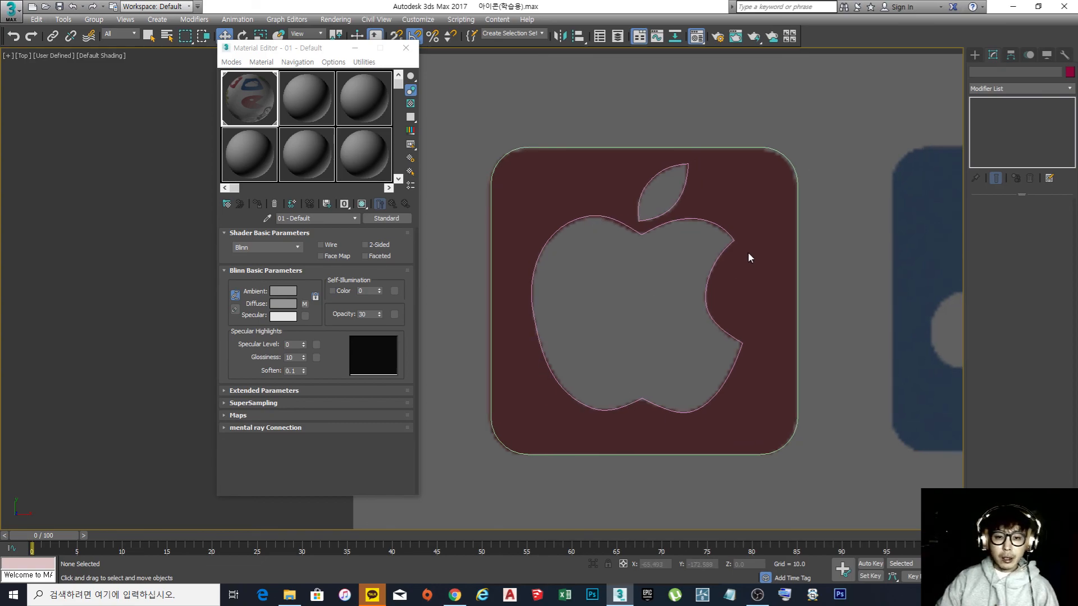
middle_drag(748, 254, 718, 254)
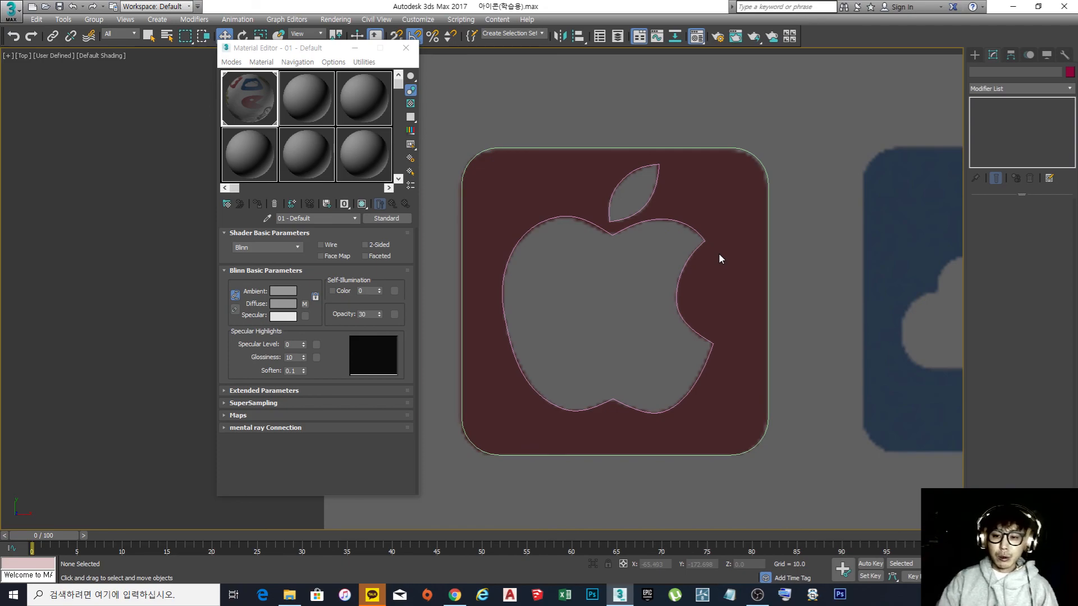
scroll(693, 202, down, 3)
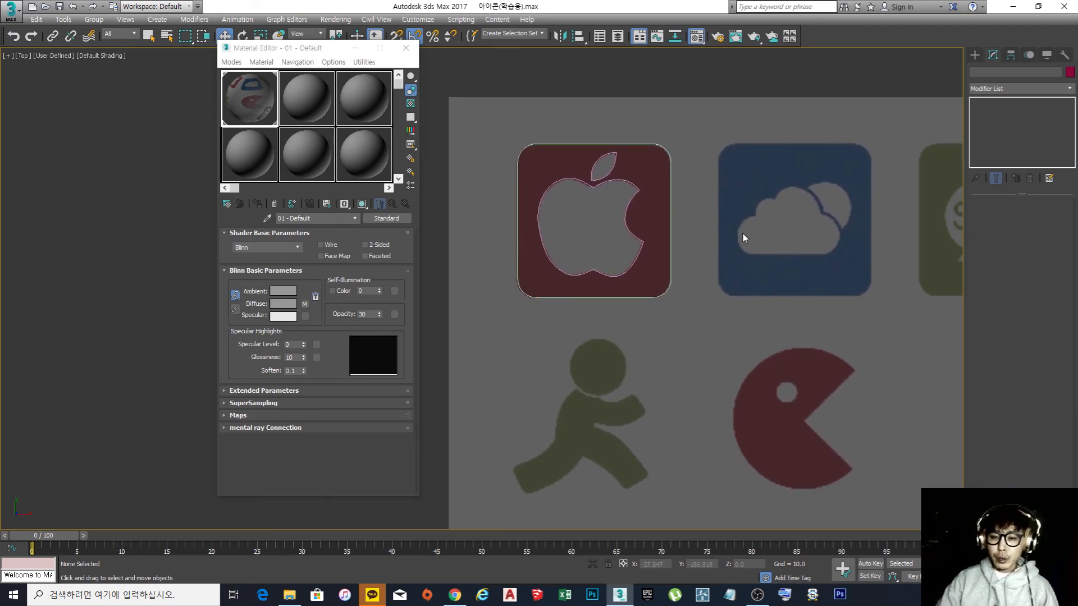
scroll(571, 174, up, 4)
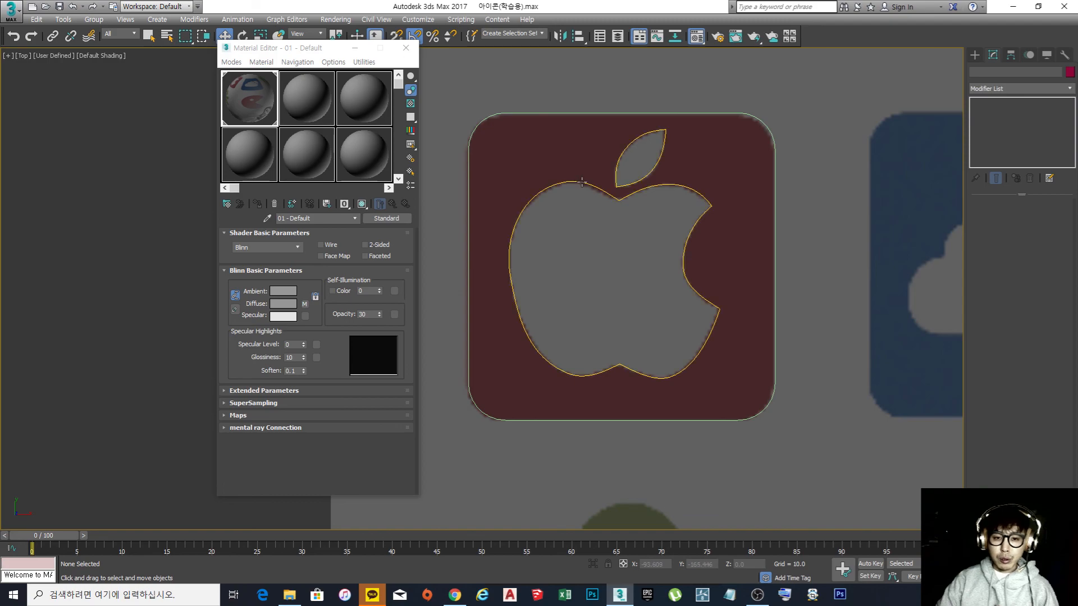
middle_drag(581, 182, 579, 194)
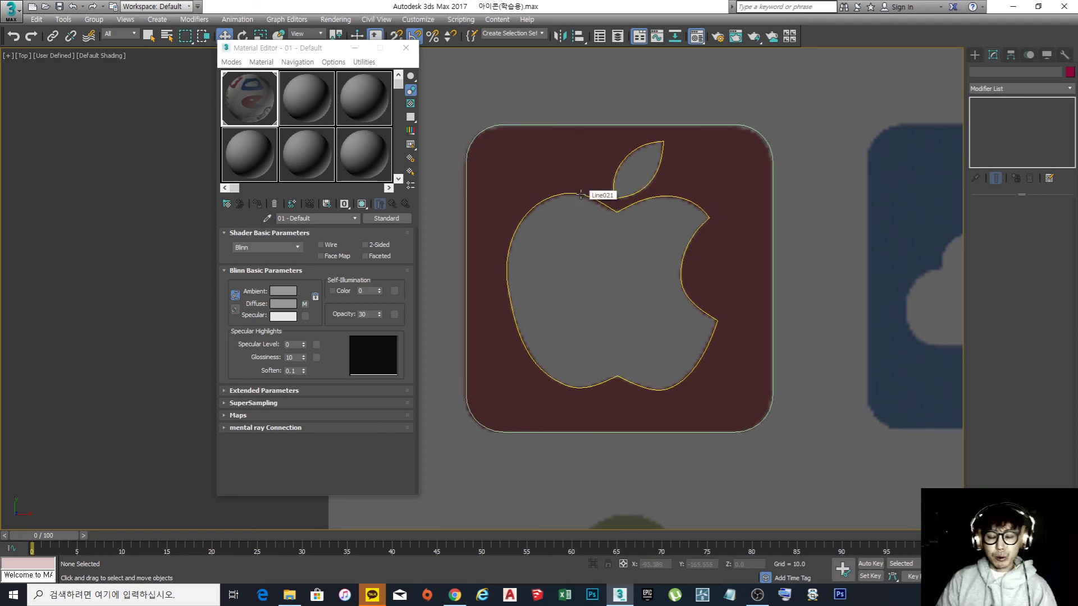